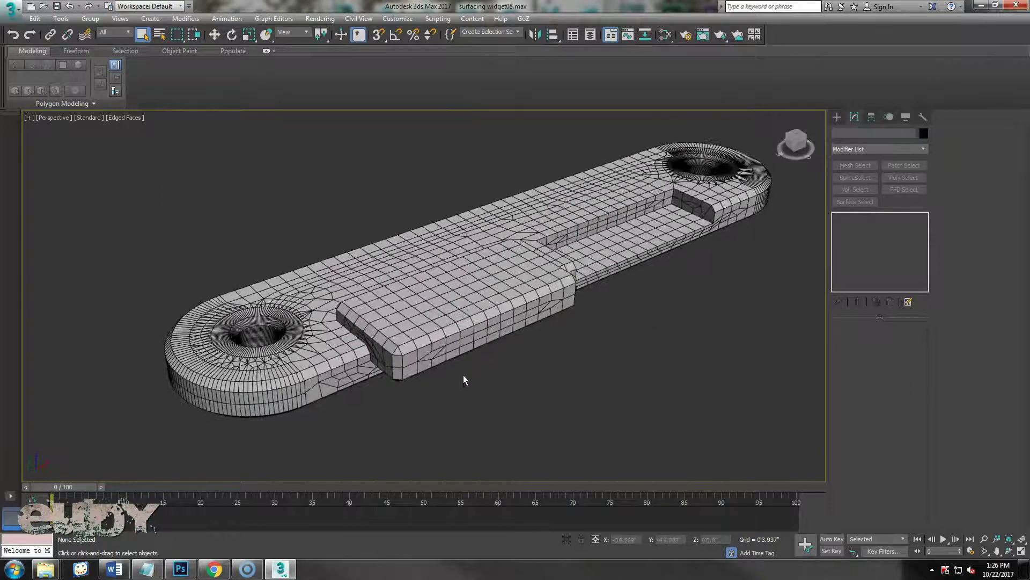
Select the surfacing widget mesh and add an Unwrap UVW modifier to it.
alt+middle_drag(664, 295, 475, 395)
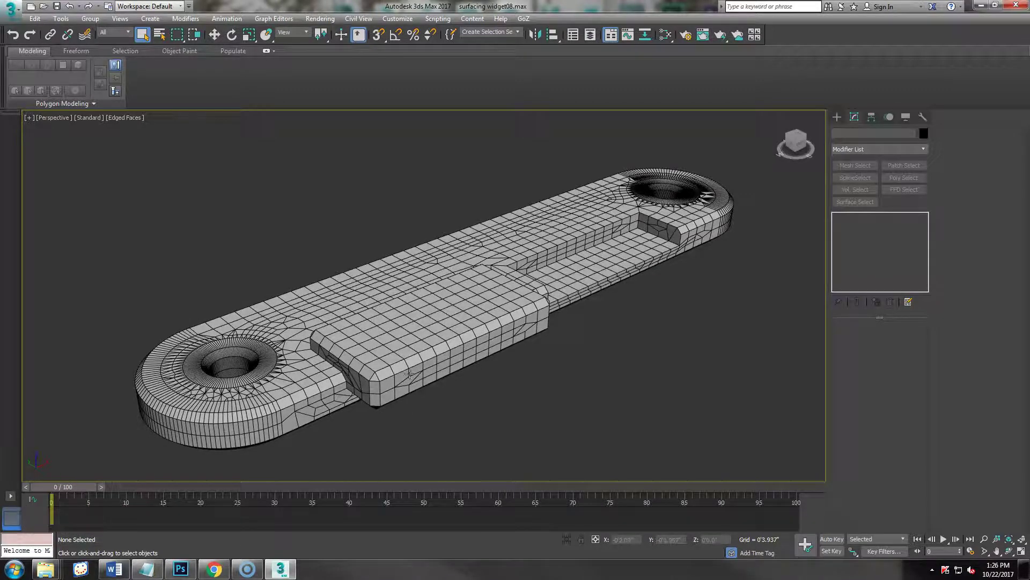
click(454, 329)
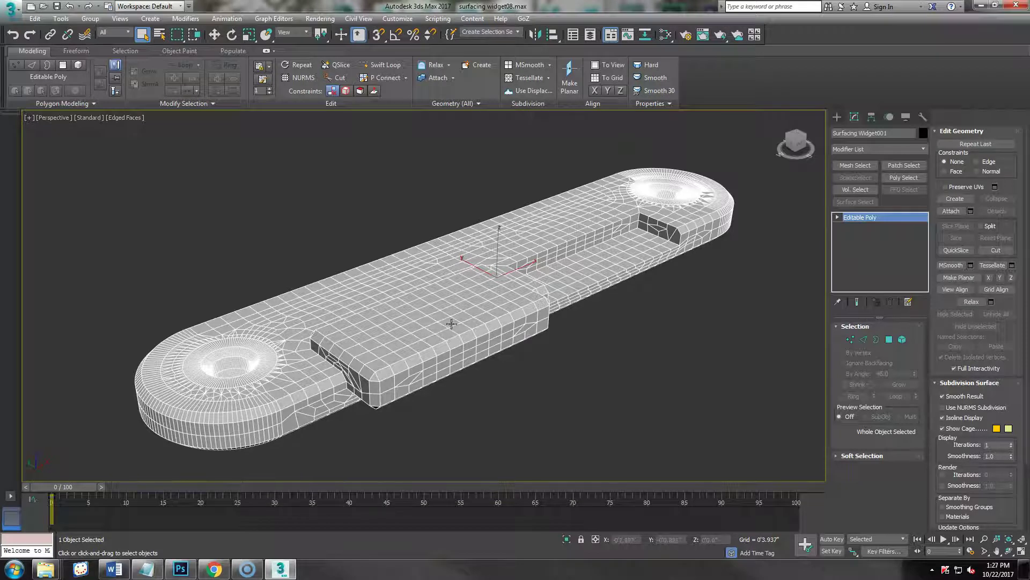
middle_drag(437, 333, 461, 324)
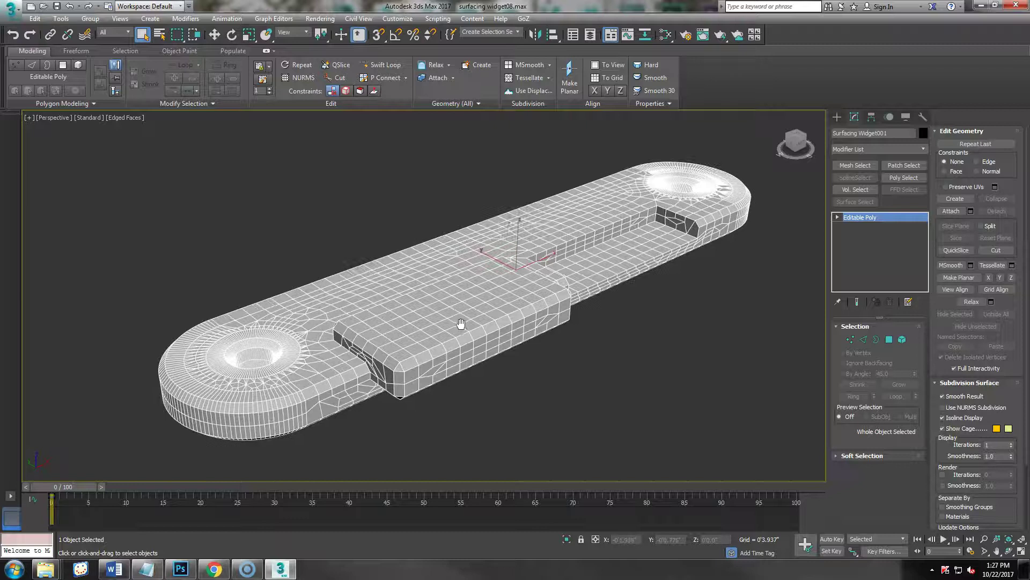
click(727, 267)
key(ctrl+z)
click(923, 148)
drag(924, 161, 906, 448)
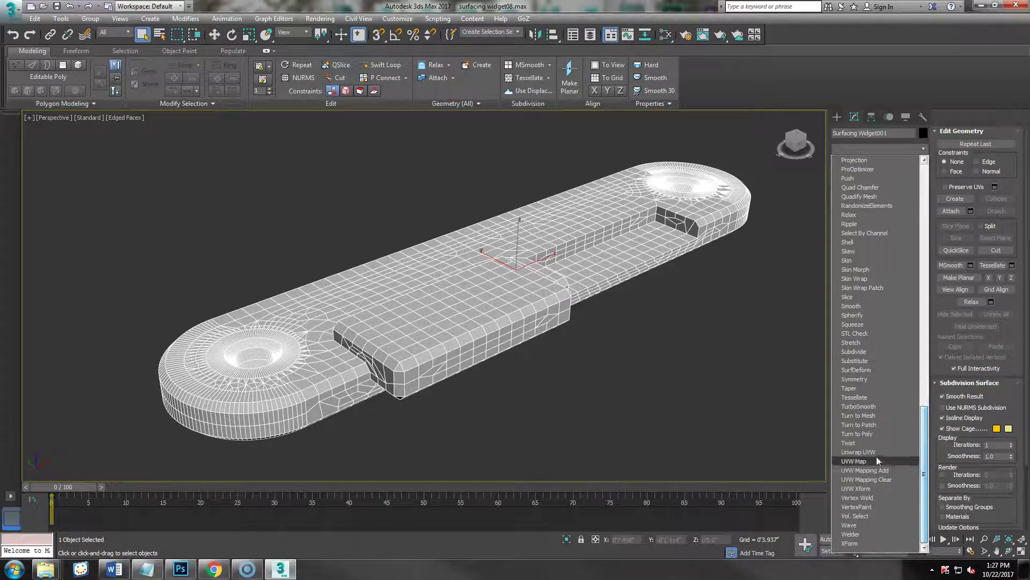
click(859, 460)
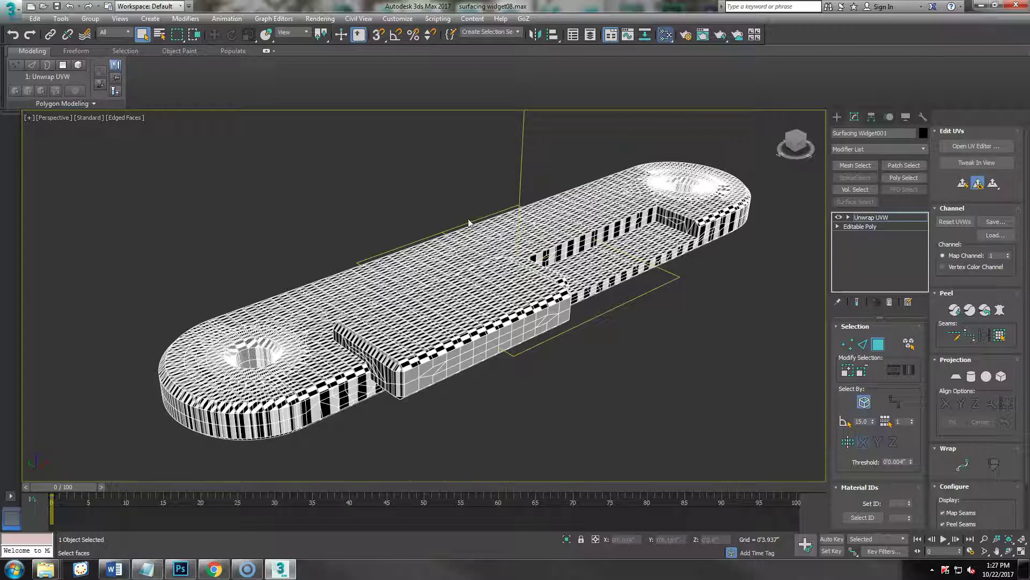
Sample the widget's material into a new Slate Material Editor view and disconnect the Checker map from its Diffuse Color.
key(m)
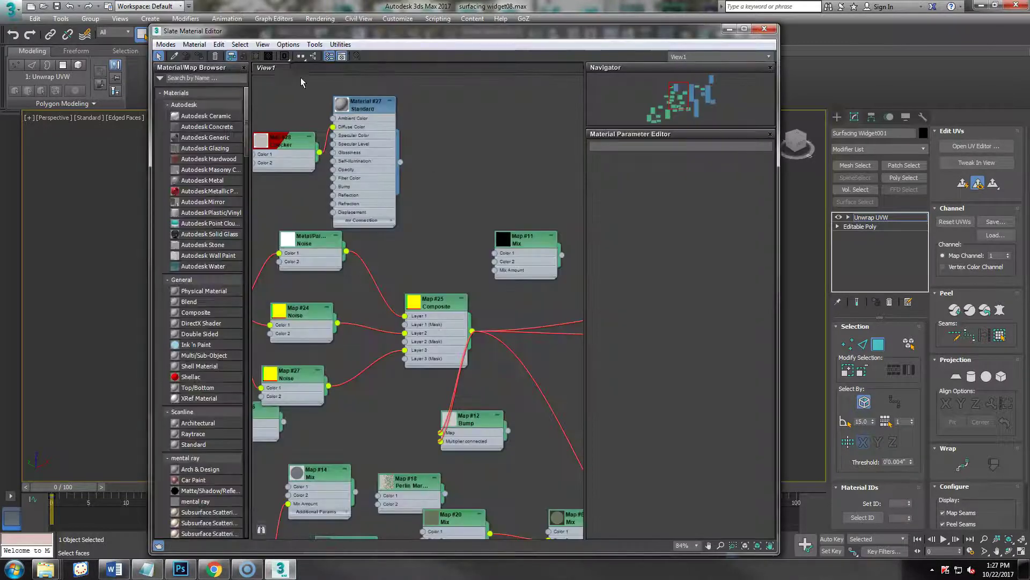
right_click(317, 68)
click(325, 77)
click(329, 93)
drag(177, 30, 344, 199)
click(339, 224)
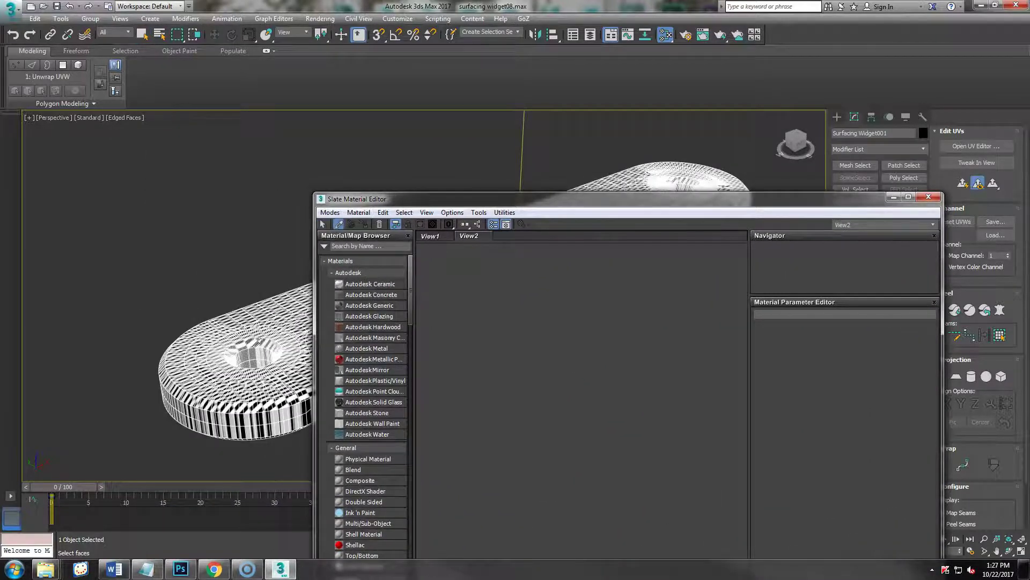
click(301, 332)
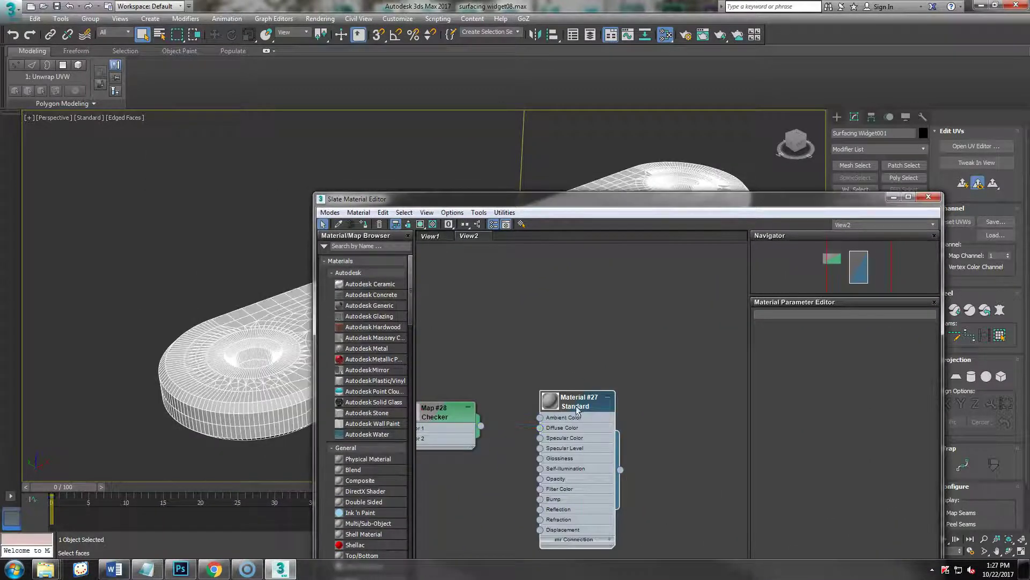
drag(536, 198, 0, 200)
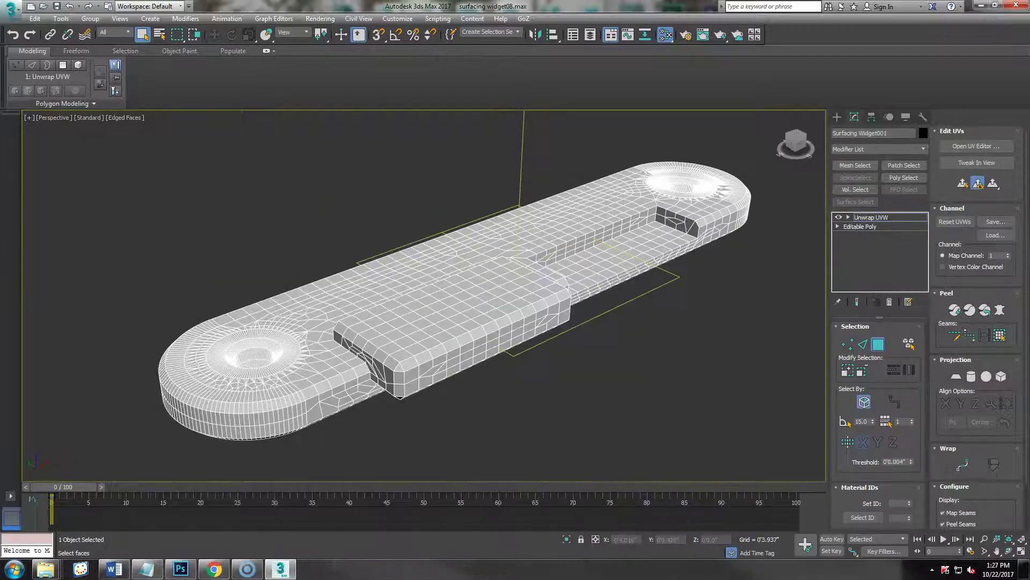
Select the raised block's top faces using the 15-degree planar angle option and apply a quick planar map to them.
alt+middle_drag(475, 400, 472, 401)
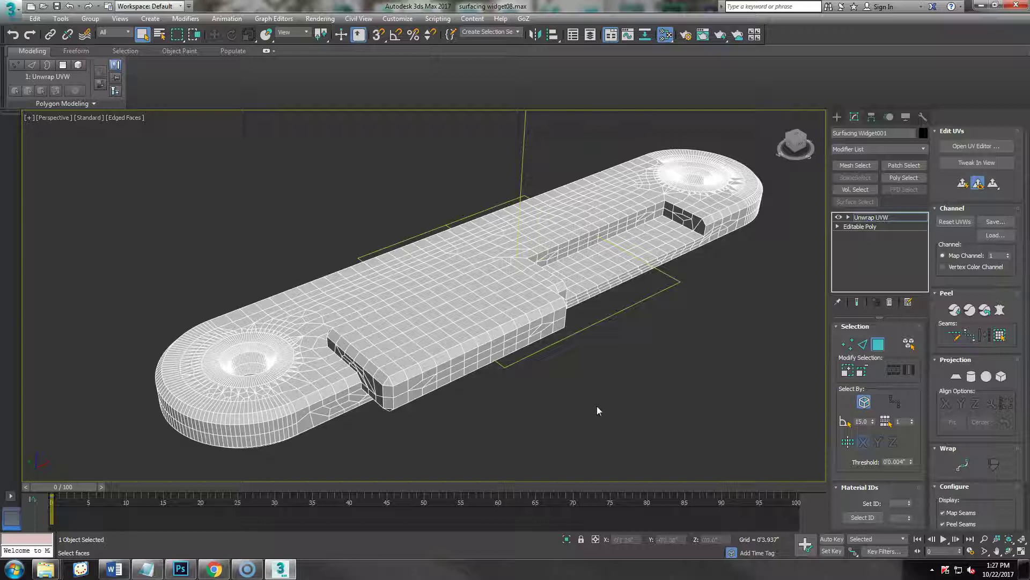
alt+middle_drag(552, 403, 523, 416)
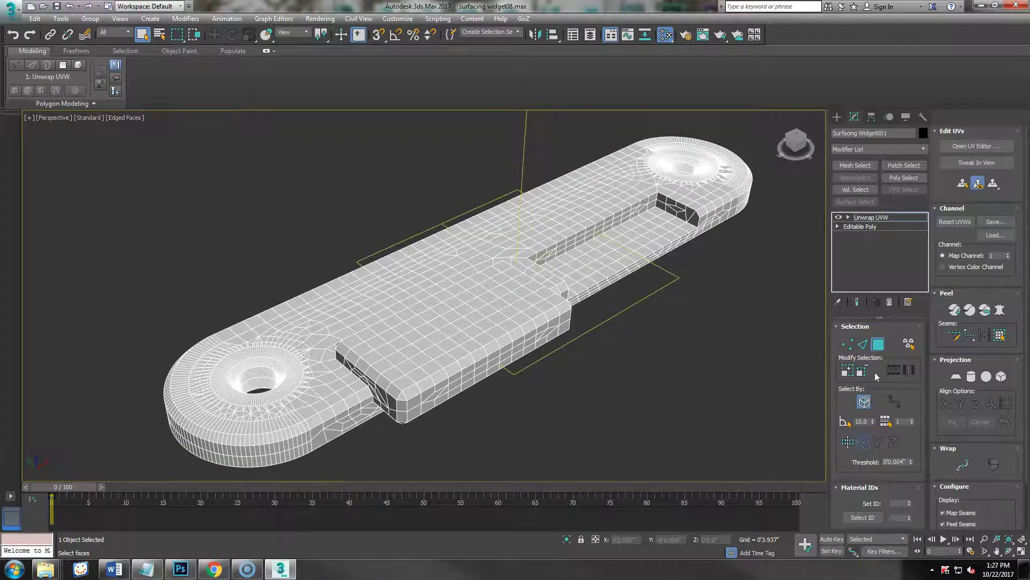
click(474, 317)
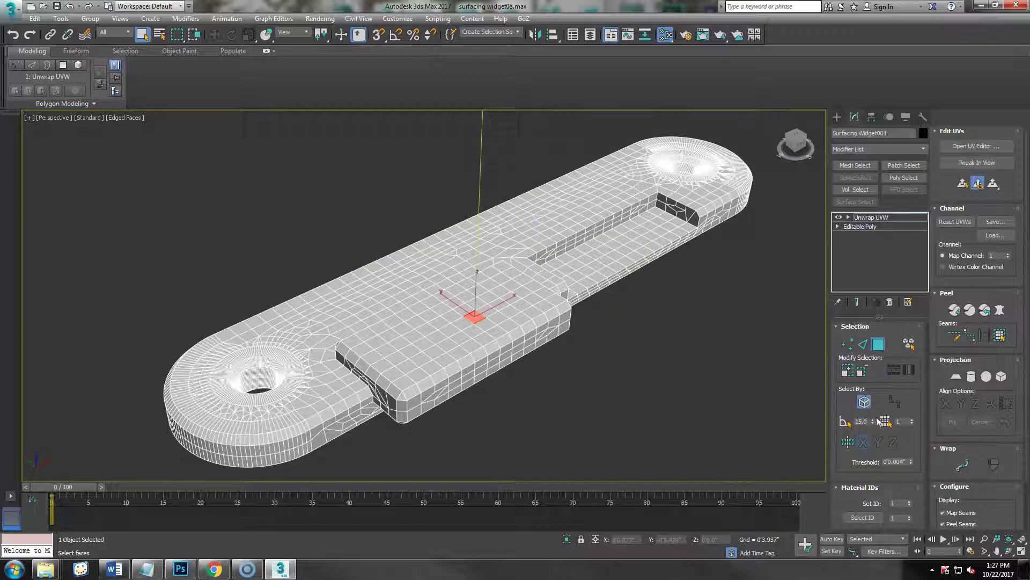
click(845, 422)
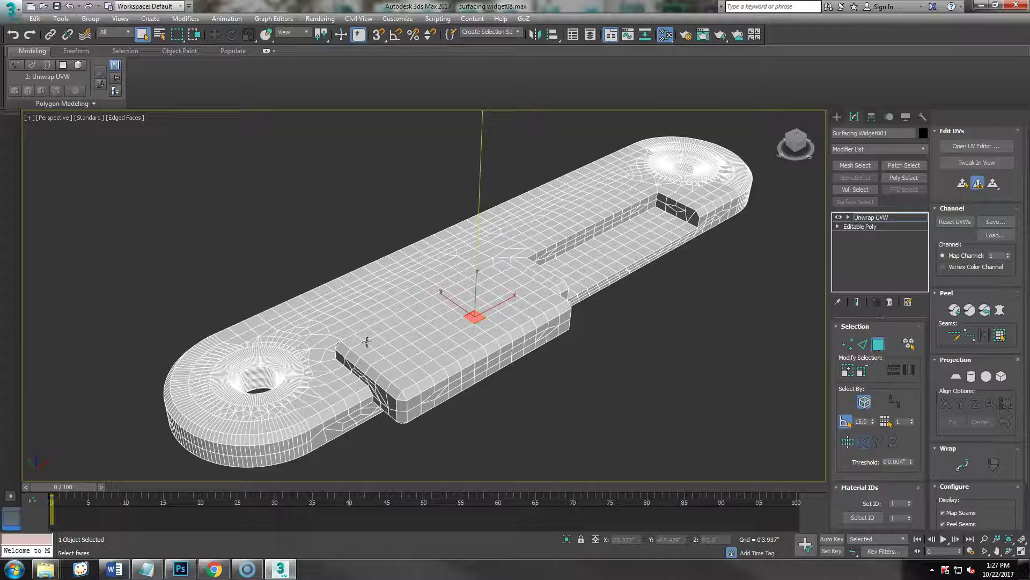
click(439, 340)
mouse_move(436, 438)
alt+middle_down()
mouse_move(442, 459)
mouse_move(504, 404)
mouse_move(421, 440)
mouse_move(436, 424)
alt+middle_up()
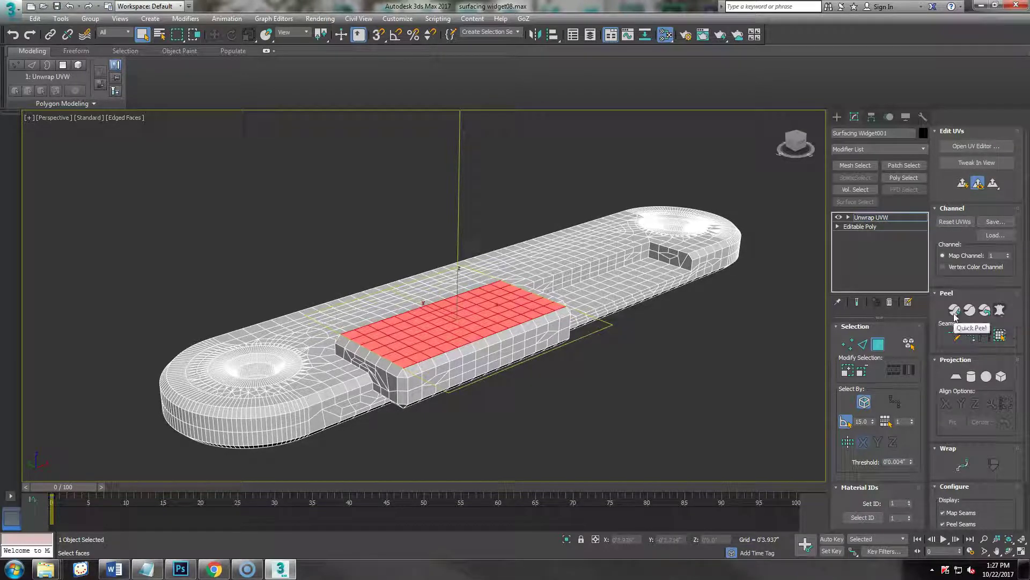
click(962, 184)
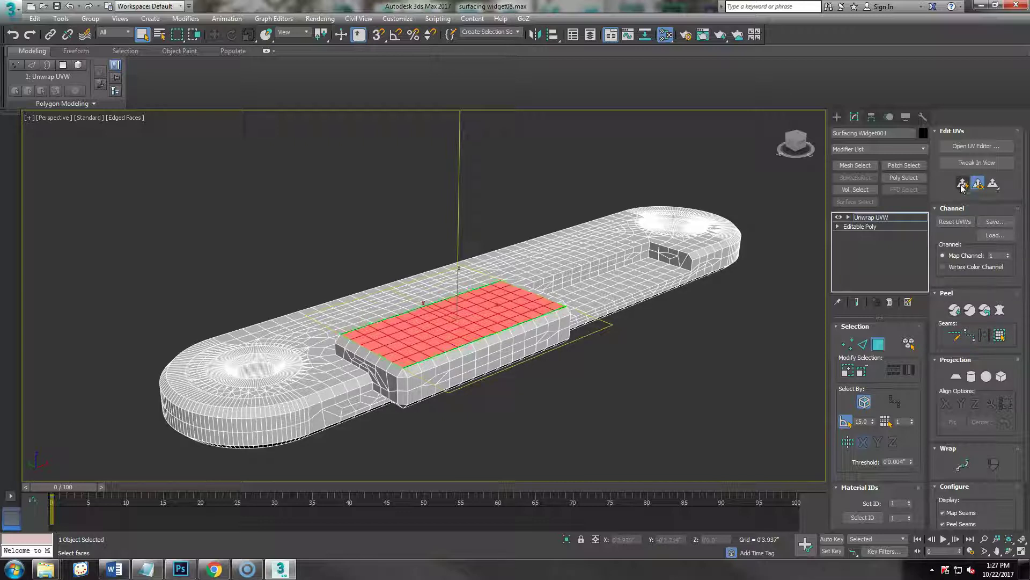
Open the UV editor and move the block-top shell and the remaining UVs out of the checker tile, apart from each other.
click(966, 146)
scroll(216, 352, down, 4)
drag(269, 54, 468, 81)
scroll(300, 241, down, 3)
drag(327, 285, 426, 166)
drag(412, 285, 440, 200)
drag(260, 239, 403, 365)
drag(323, 290, 216, 137)
Turn on UV element selection, select the whole block-top shell, and minimize the UV editor.
click(424, 208)
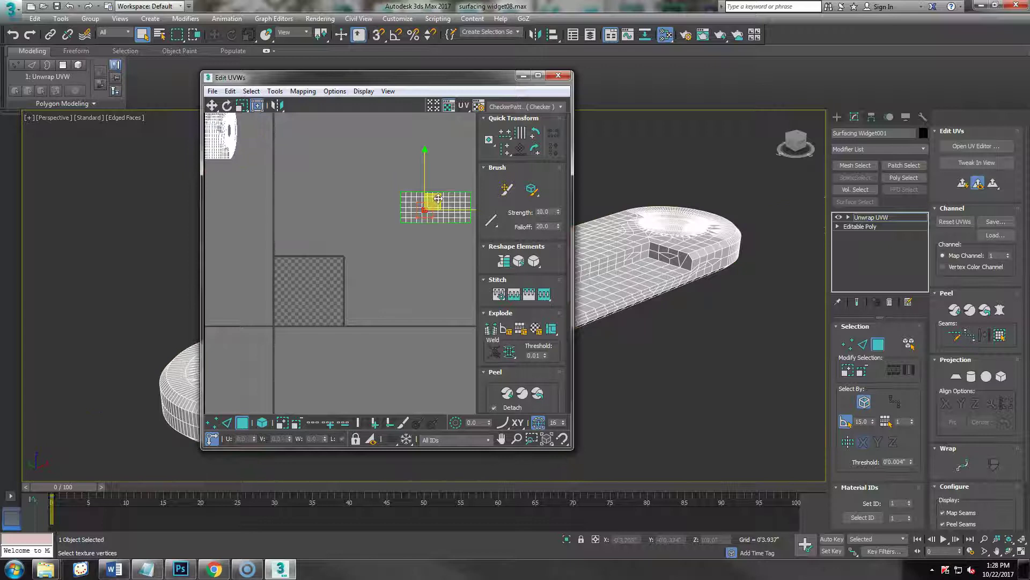
click(262, 423)
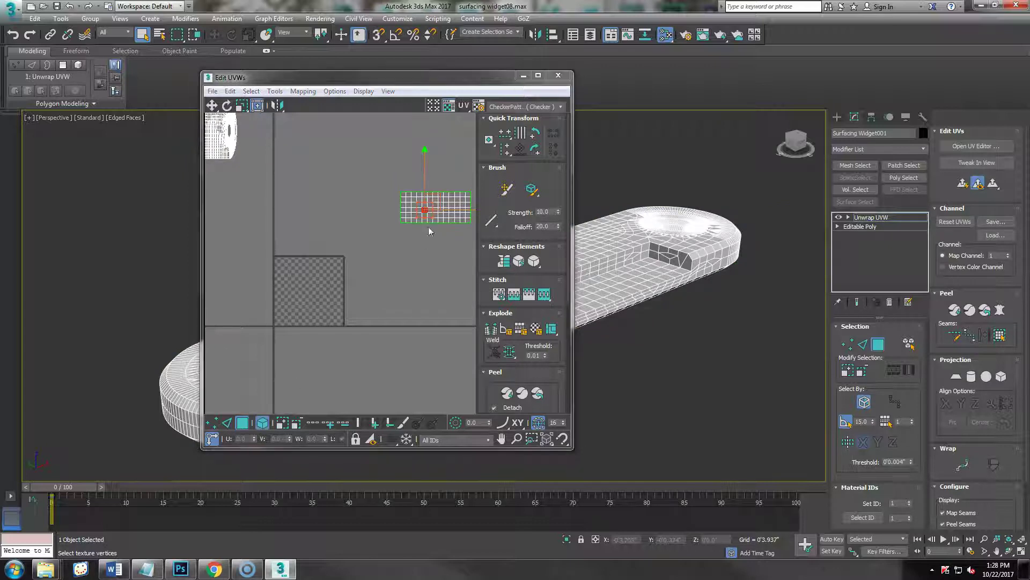
click(447, 195)
drag(451, 83, 345, 79)
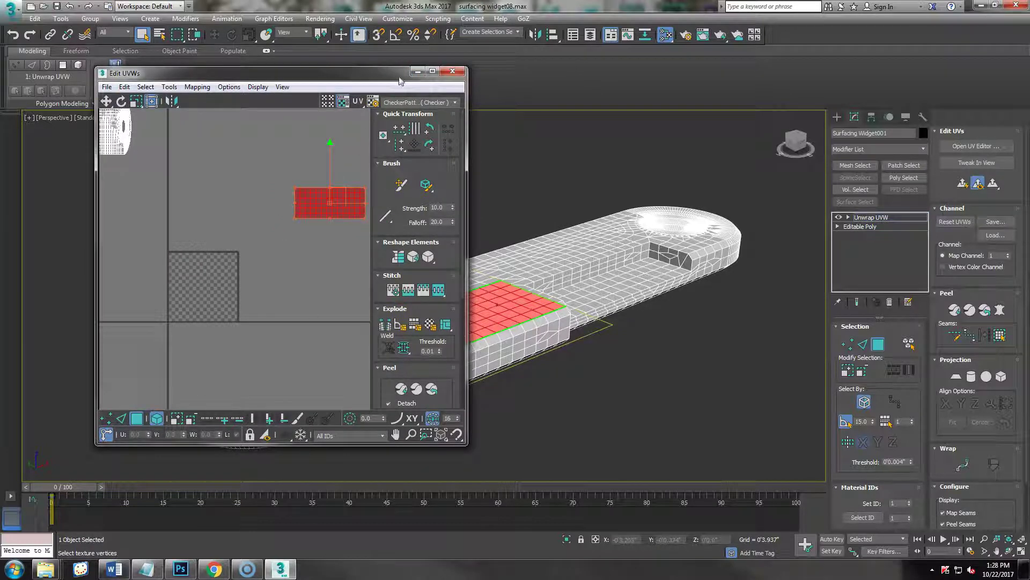
click(417, 71)
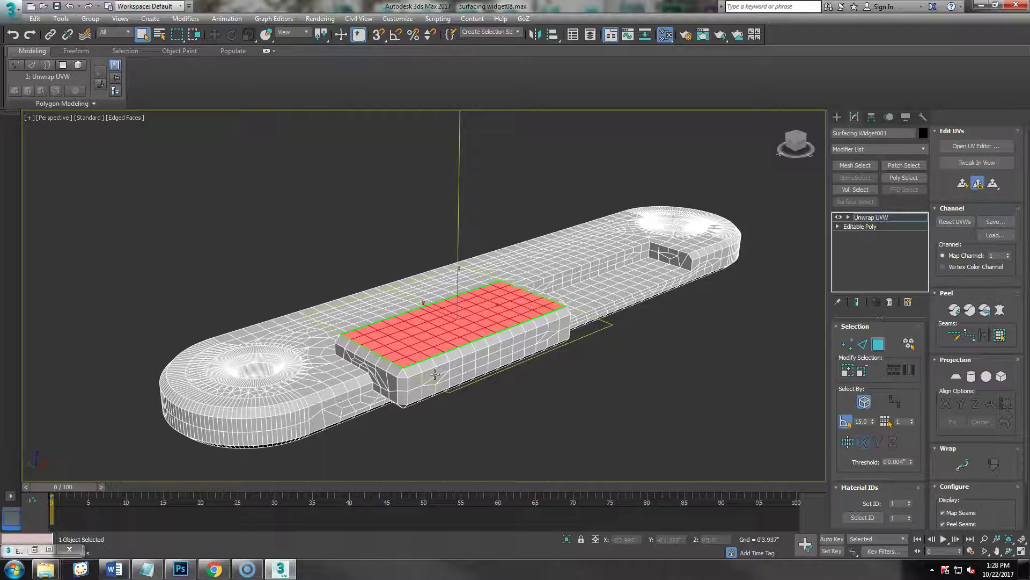
Select the raised block's long outer side, front corner and notched end faces, including the upper and lower bevels.
scroll(445, 376, up, 3)
click(468, 368)
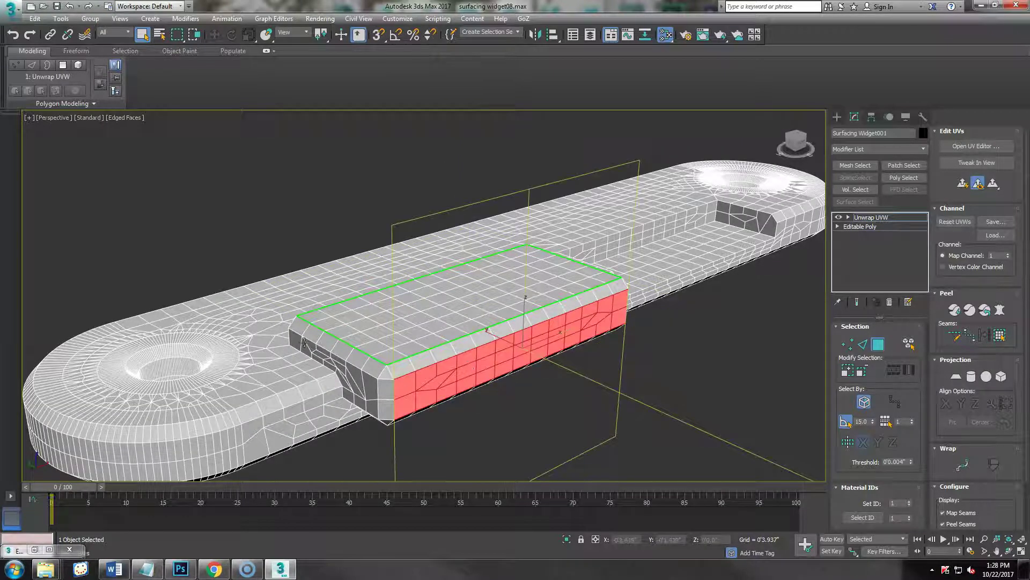
ctrl+click(389, 387)
ctrl+click(361, 374)
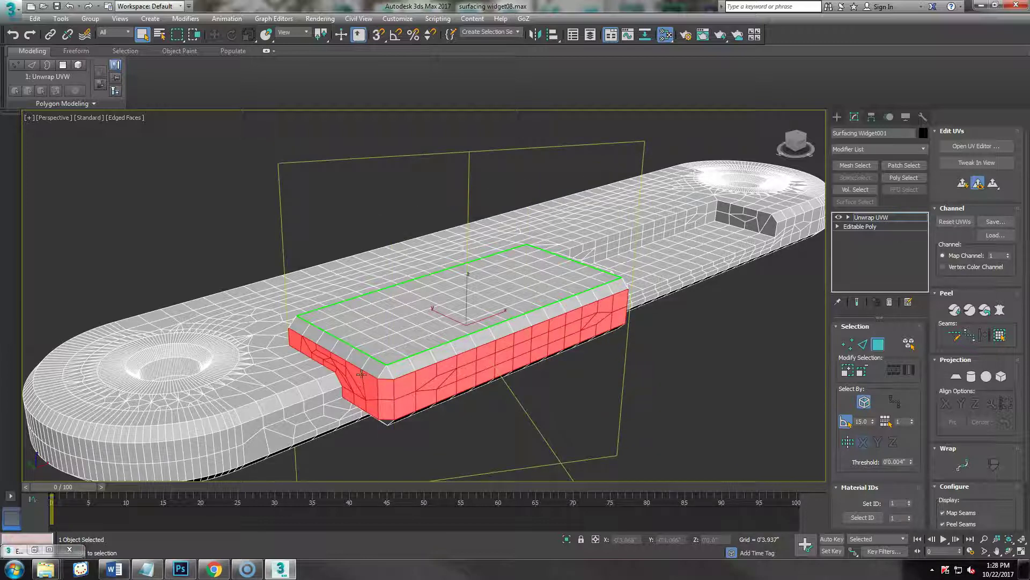
ctrl+click(409, 367)
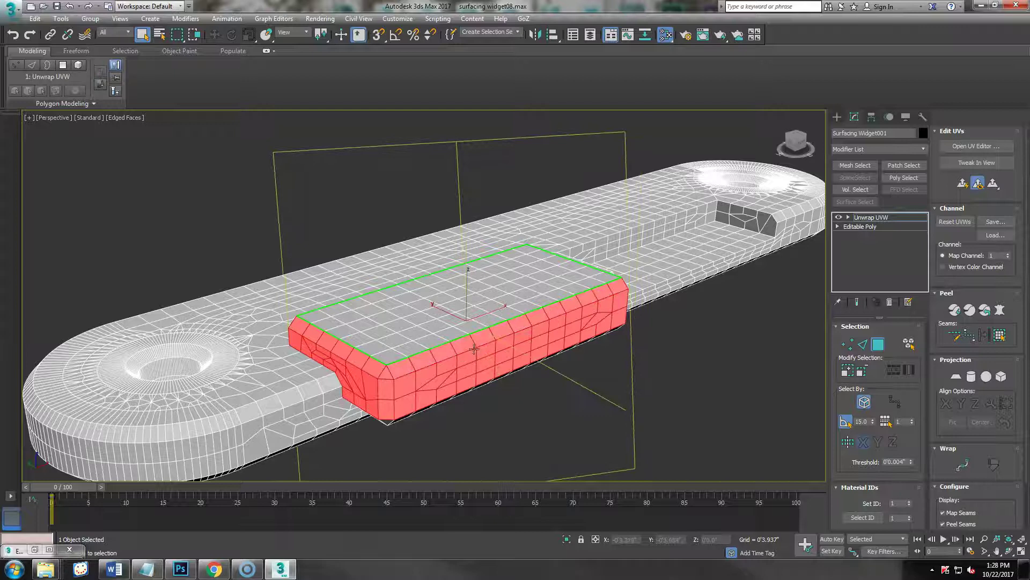
alt+middle_drag(429, 437, 448, 389)
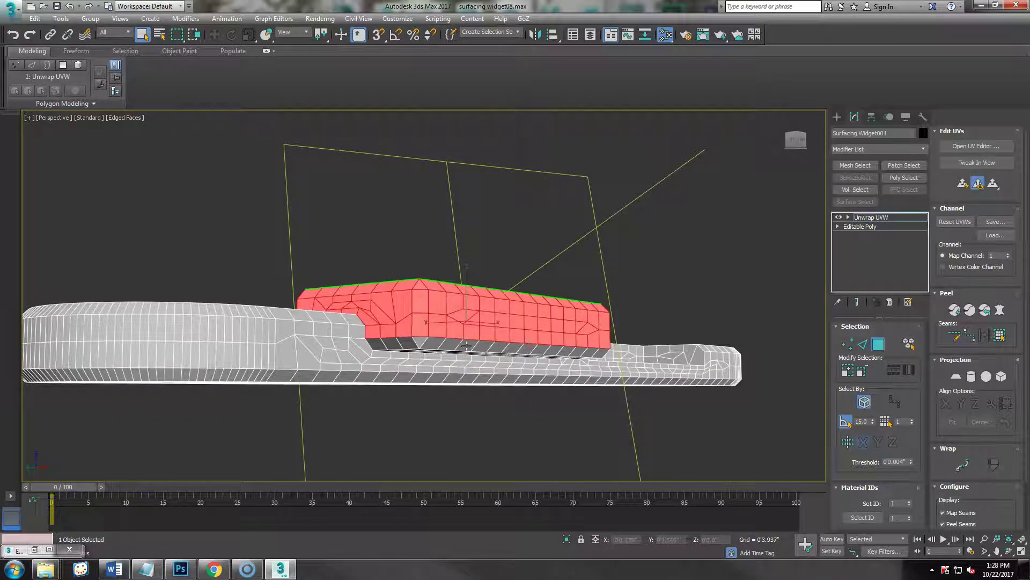
mouse_move(469, 349)
middle_down()
mouse_move(453, 345)
mouse_move(467, 350)
middle_up()
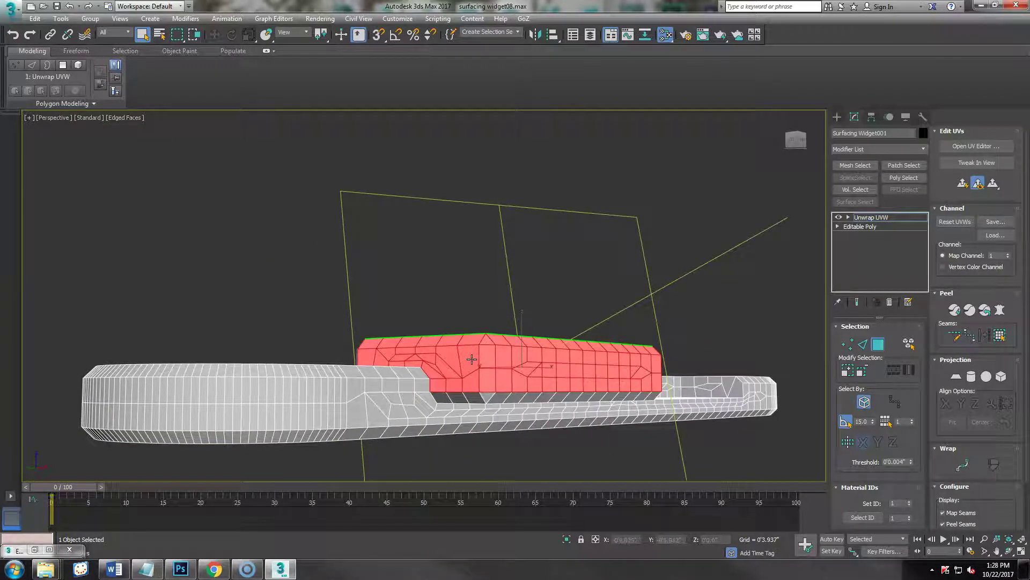
alt+middle_drag(453, 424, 451, 381)
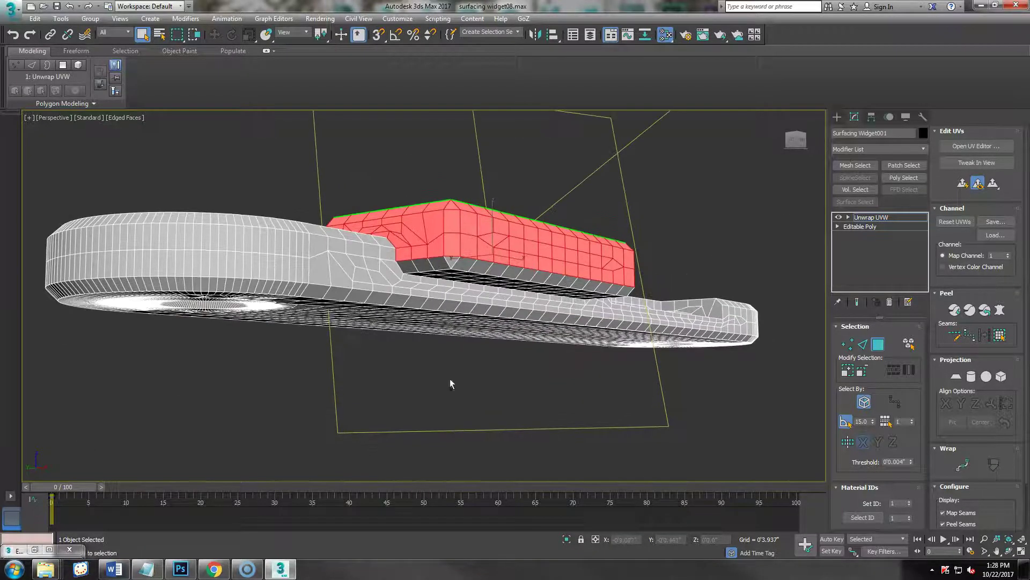
alt+middle_drag(438, 268, 495, 284)
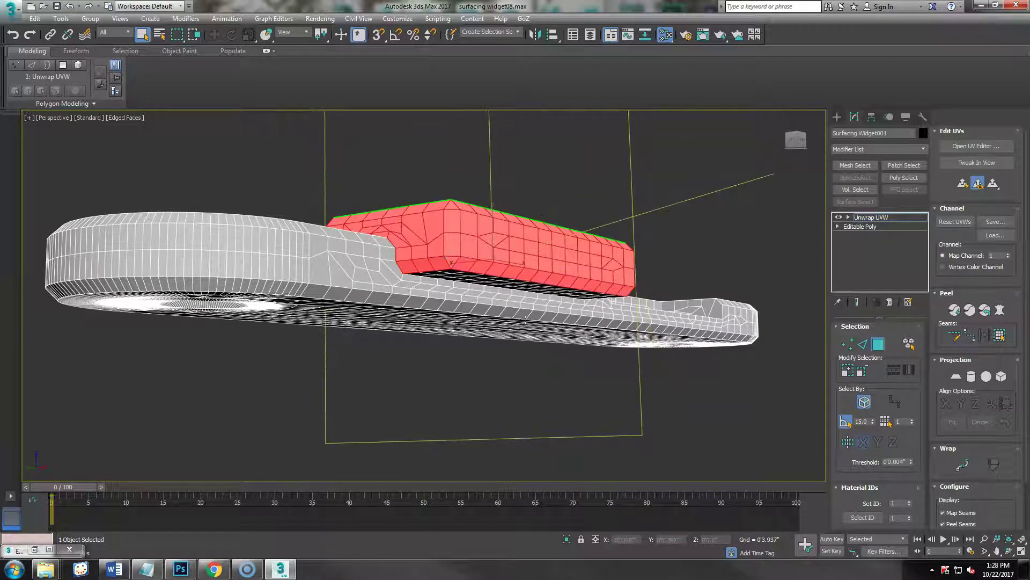
Check the block's side selection around its far end and apply a quick planar map to the selected faces.
scroll(520, 336, down, 3)
alt+middle_drag(521, 336, 563, 404)
scroll(482, 303, up, 5)
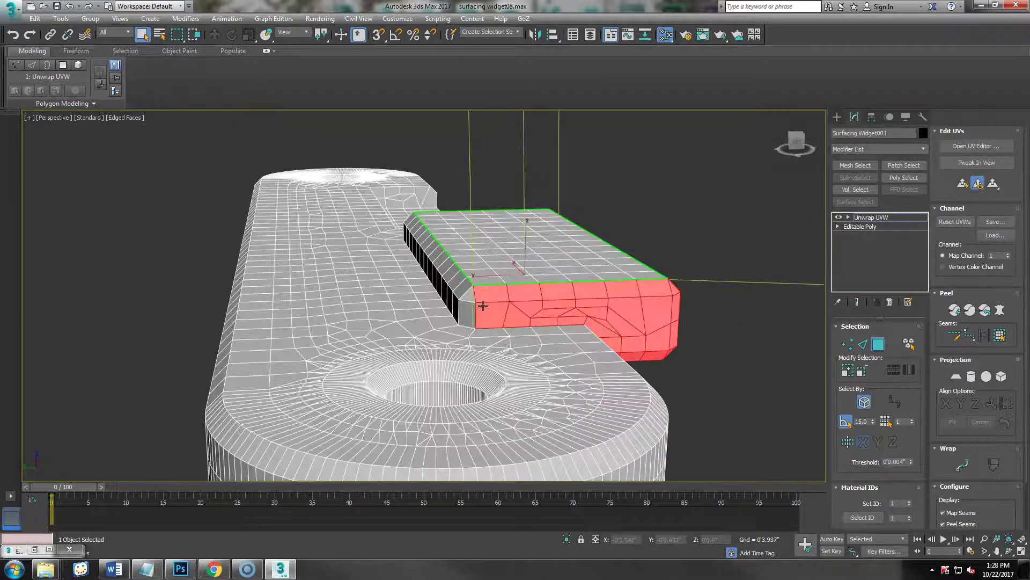
scroll(609, 299, down, 3)
alt+middle_drag(609, 299, 533, 296)
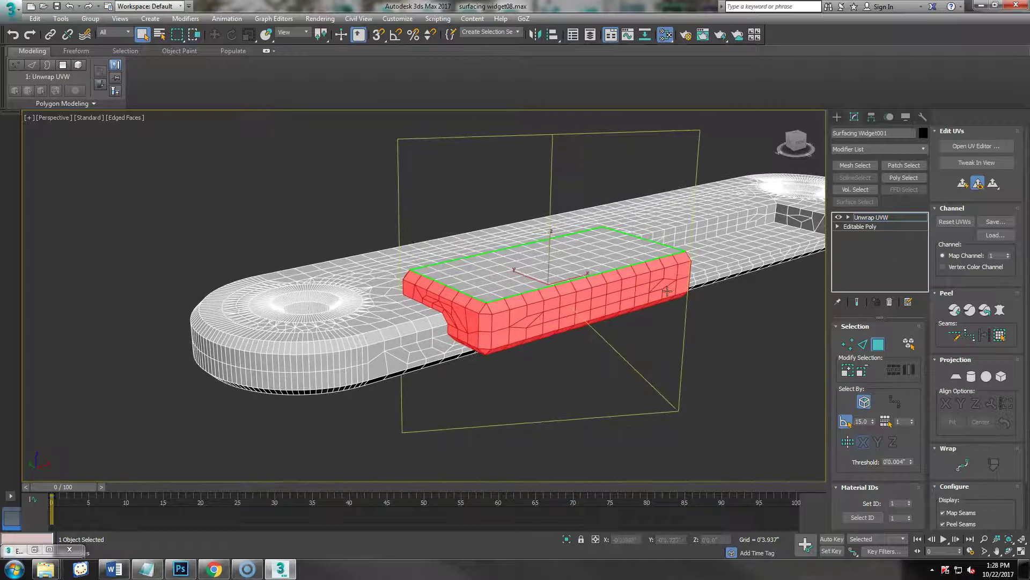
click(962, 185)
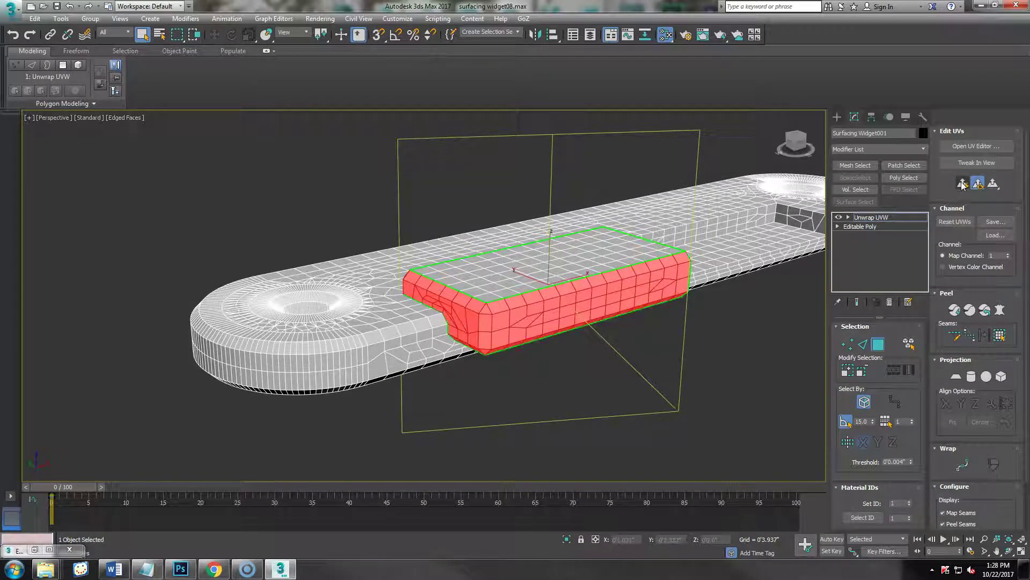
Reopen the UV editor, maximize it, and frame the block's side shell.
click(977, 146)
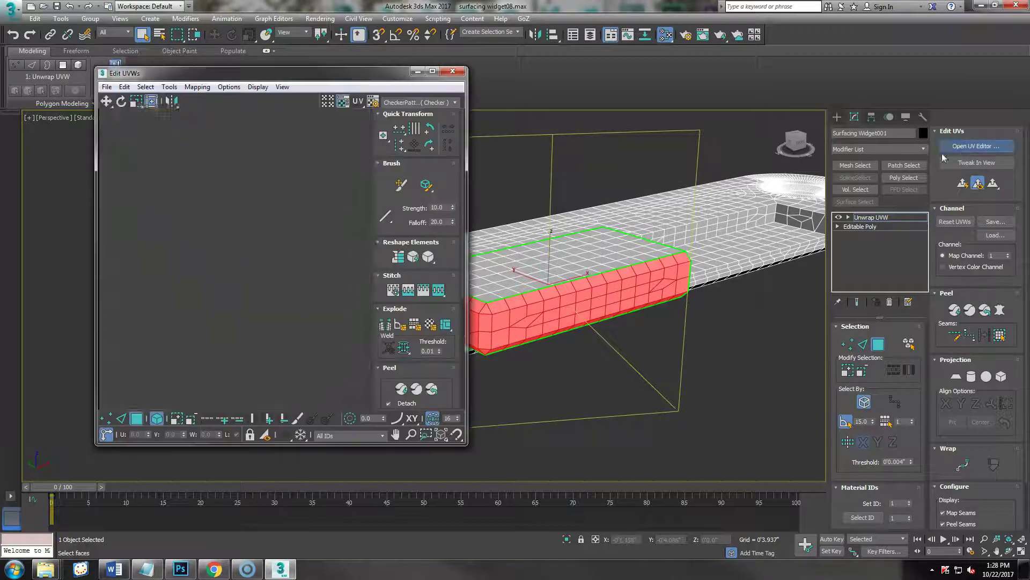
scroll(223, 326, up, 6)
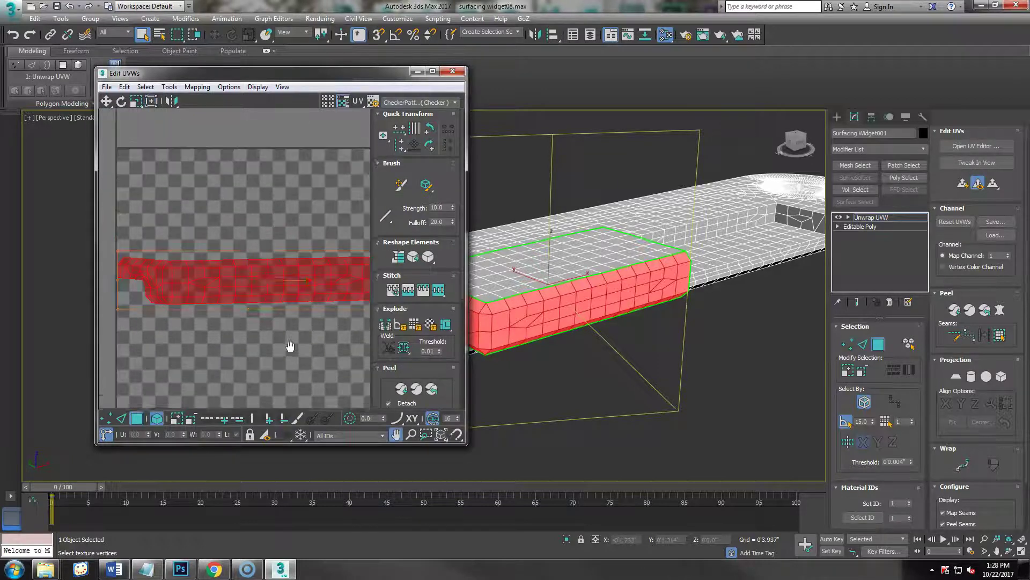
drag(387, 82, 453, 76)
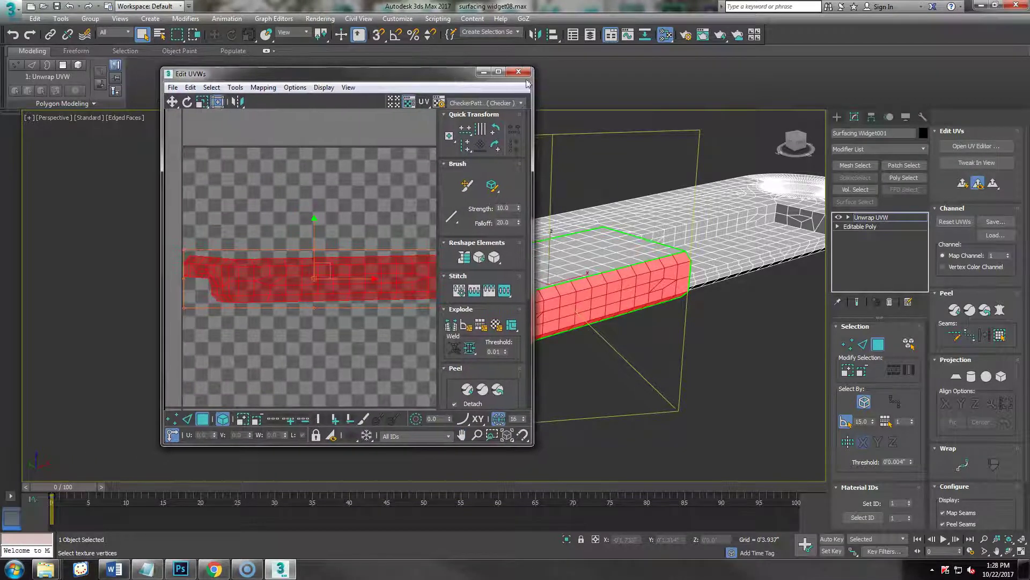
click(498, 73)
scroll(425, 338, up, 2)
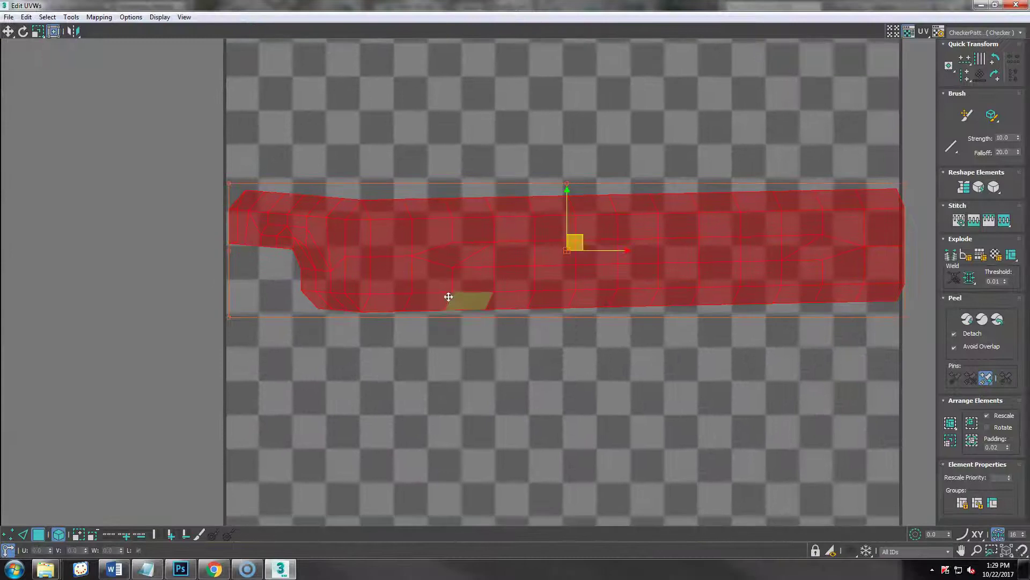
Break the side shell's upper and lower bevel edges at the corner between the long side and the notched end.
click(25, 533)
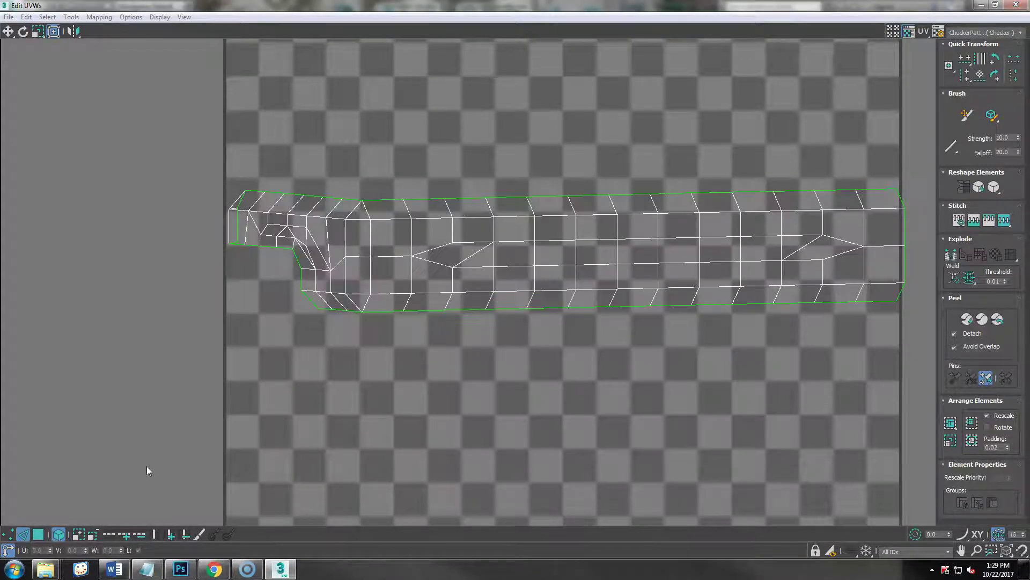
click(366, 208)
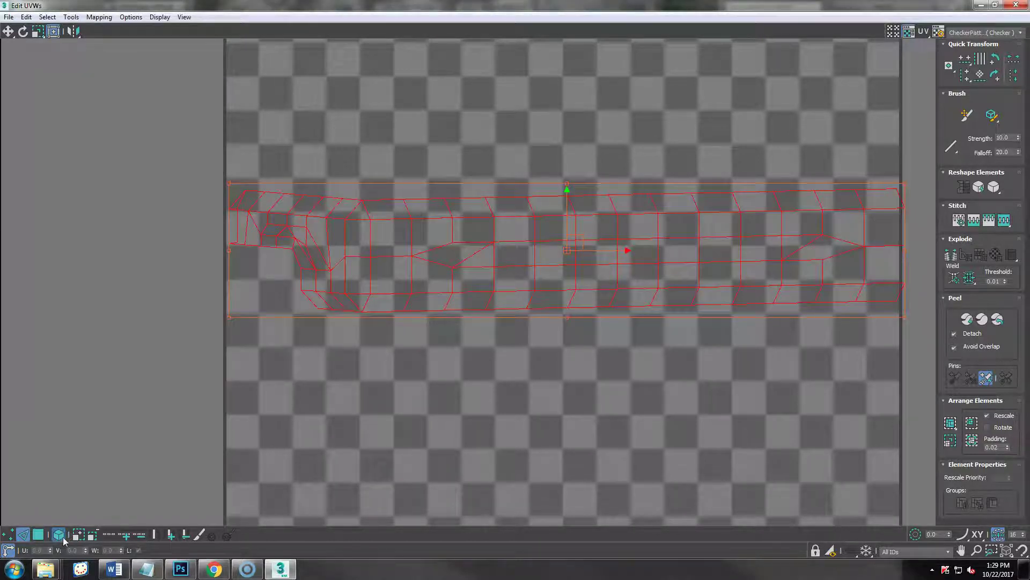
click(251, 407)
click(365, 307)
ctrl+click(365, 208)
click(8, 32)
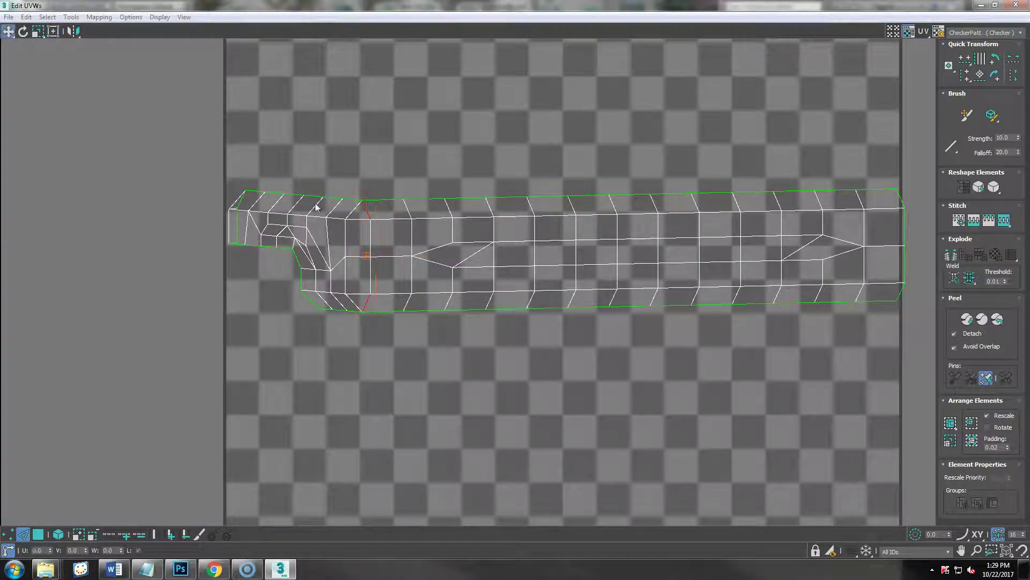
right_click(378, 341)
click(366, 371)
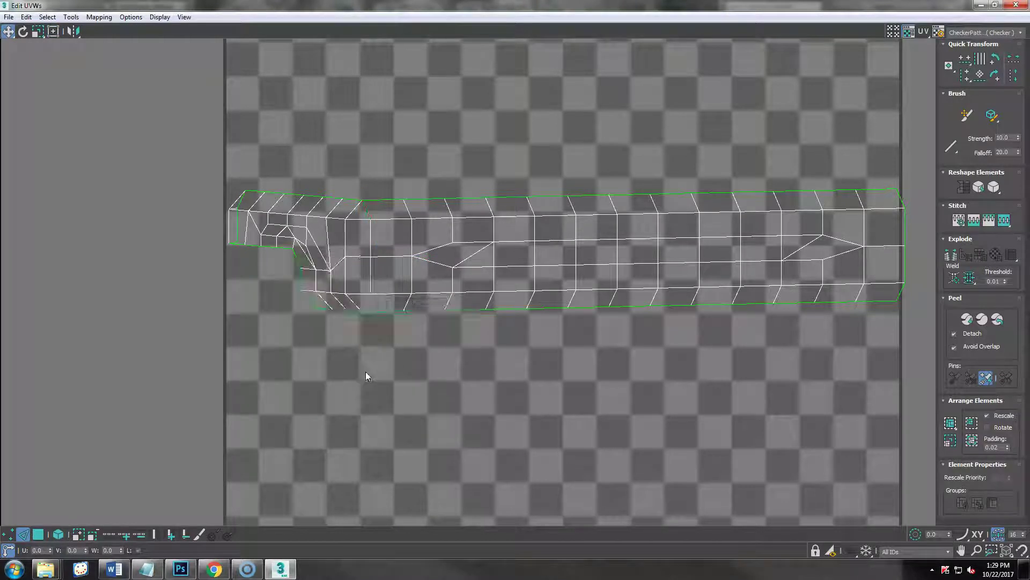
middle_drag(504, 321, 457, 336)
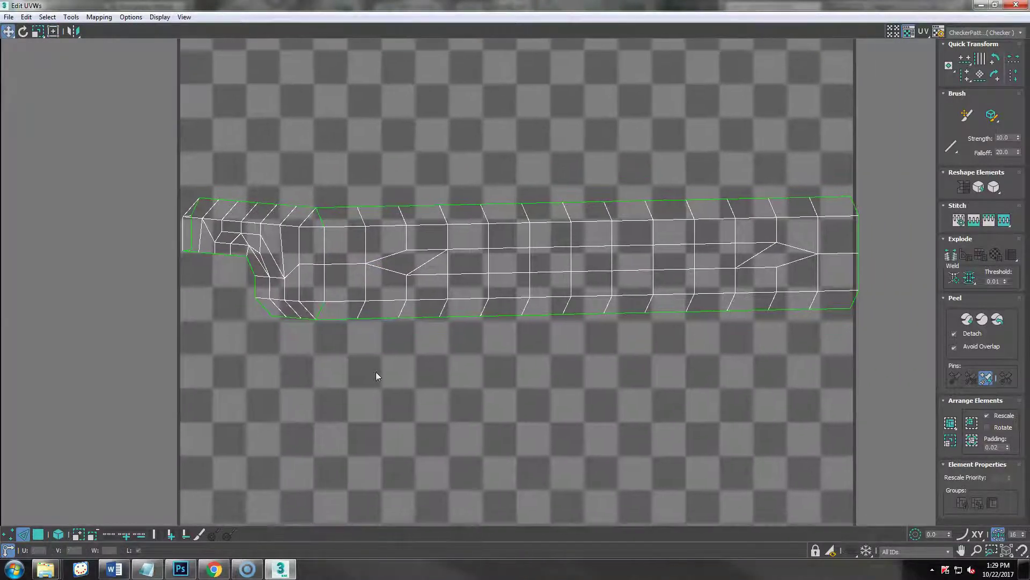
Relax the whole side shell by polygon angles with the amount set to 1.0.
click(38, 534)
click(58, 534)
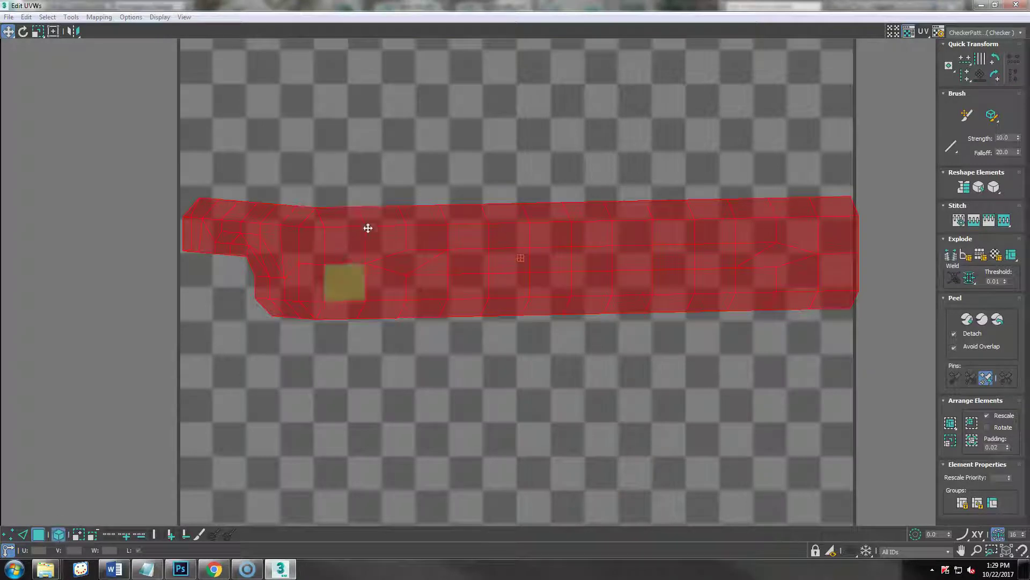
click(71, 17)
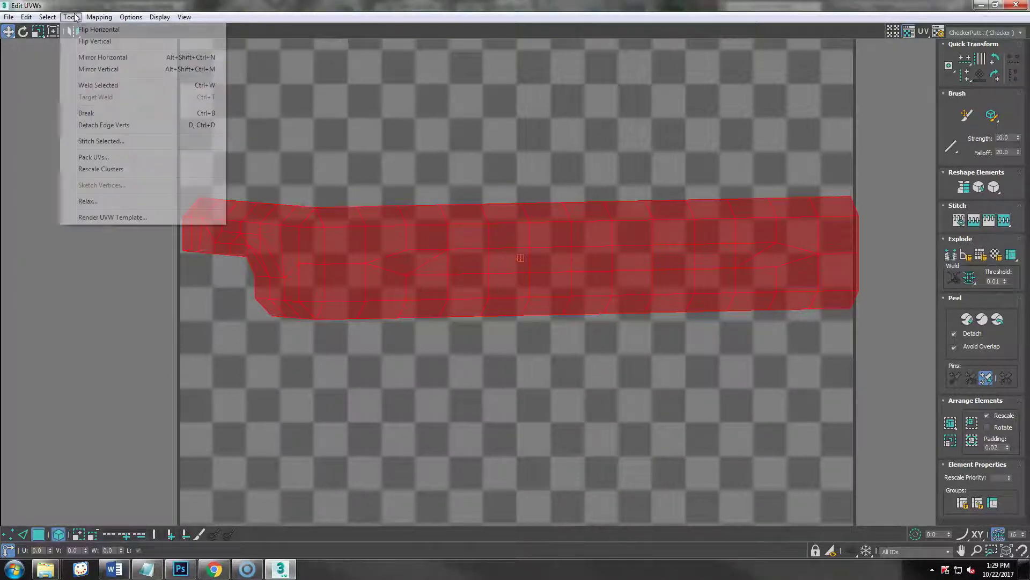
click(156, 203)
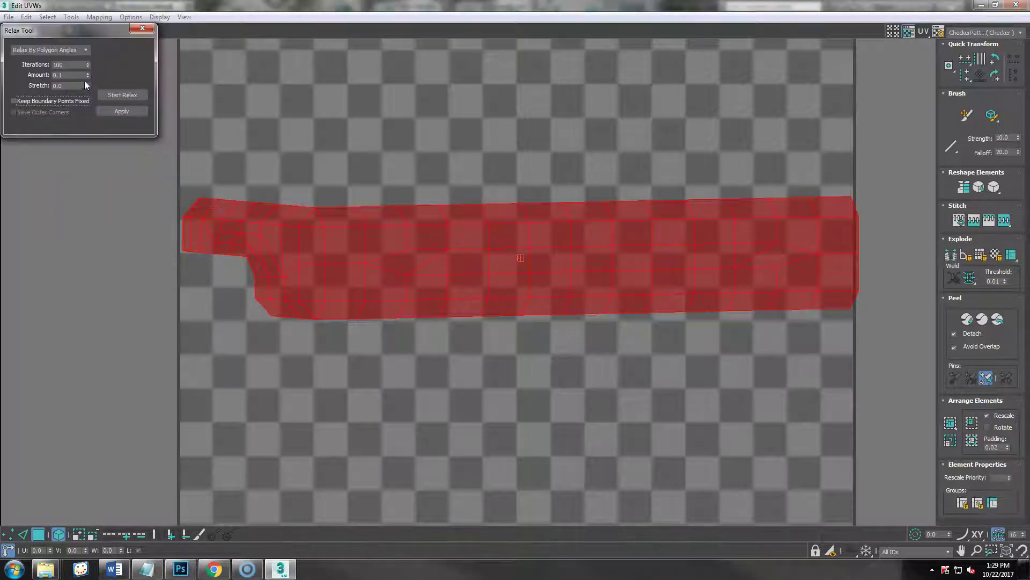
drag(88, 76, 88, 69)
click(122, 95)
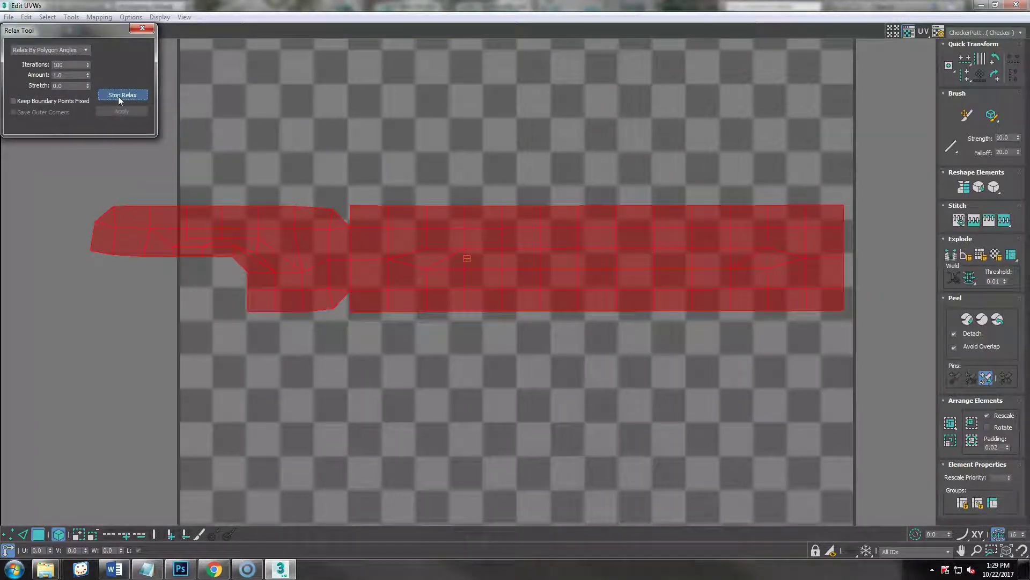
click(119, 97)
click(541, 355)
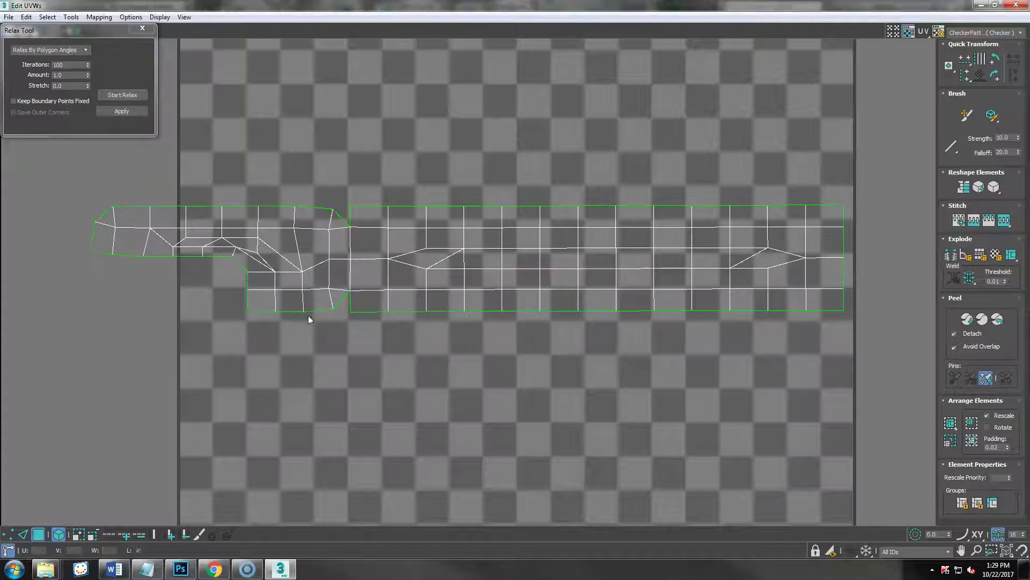
Move the relaxed side shell out of the texture square to just below the block-top shell, and minimize the UV editor.
scroll(483, 338, down, 3)
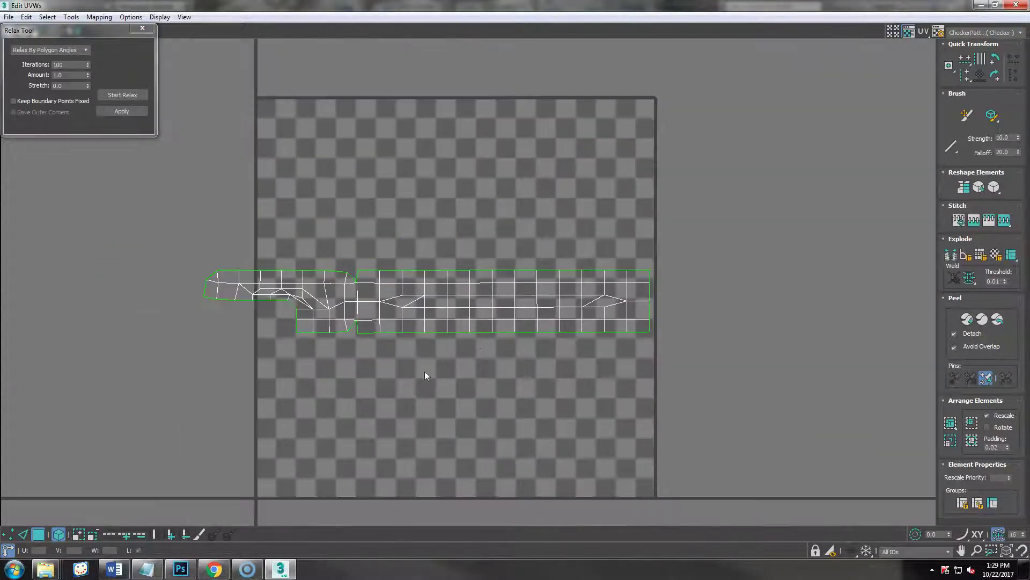
scroll(433, 357, down, 3)
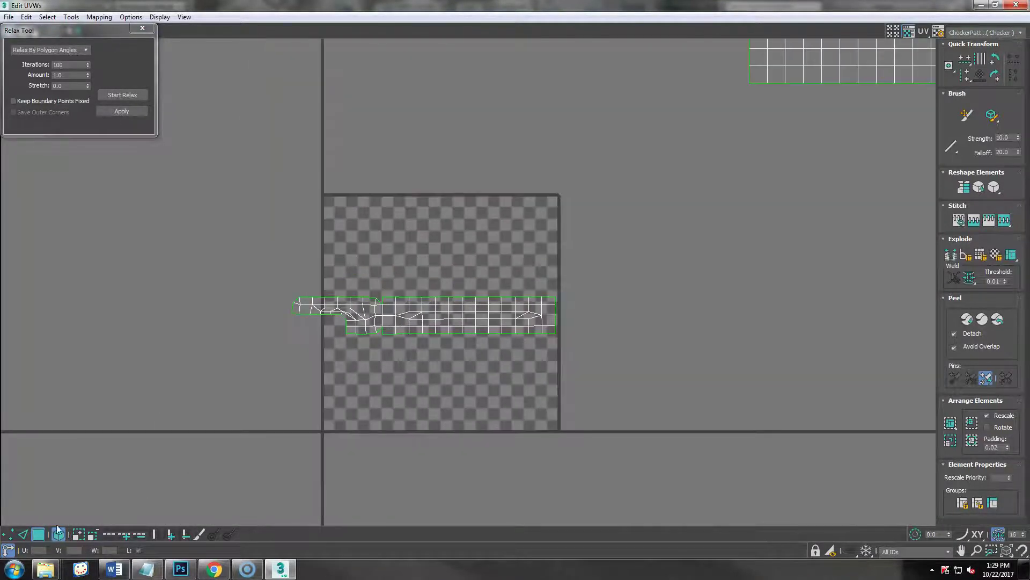
drag(420, 315, 838, 104)
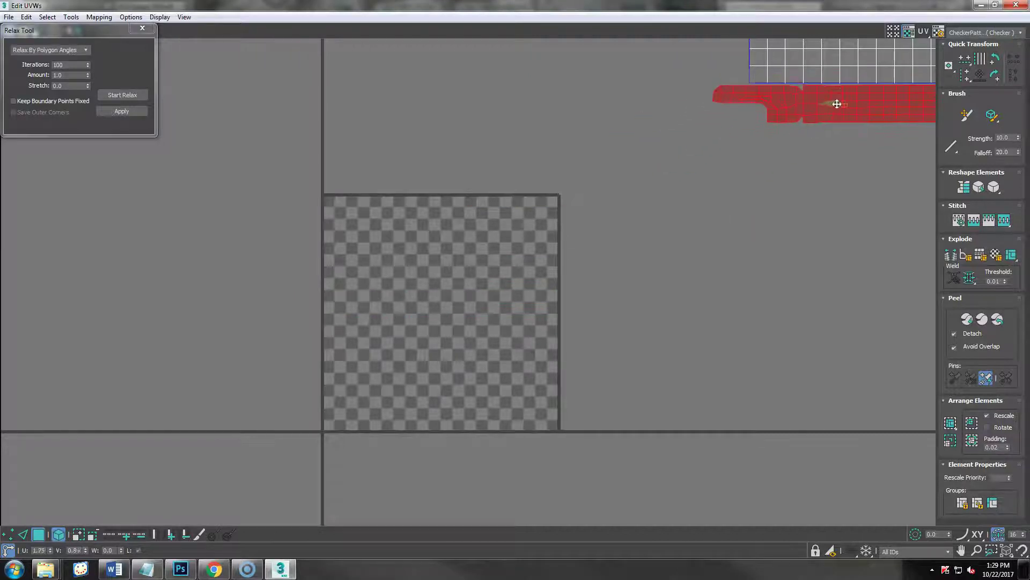
click(996, 5)
Select the block's opposite notched end face and its inner long side, including the upper bevel.
drag(446, 75, 0, 128)
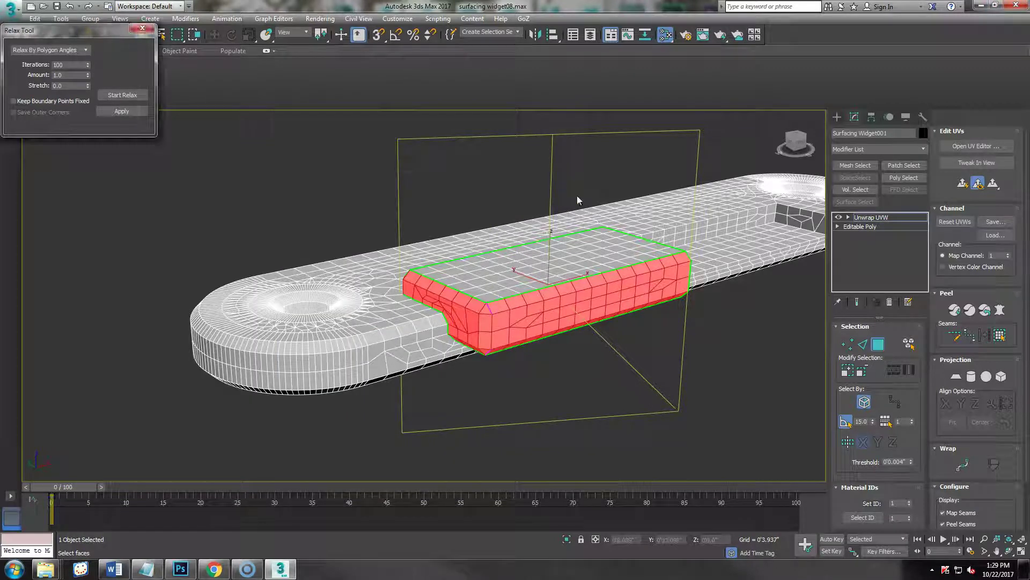
alt+middle_drag(671, 335, 519, 339)
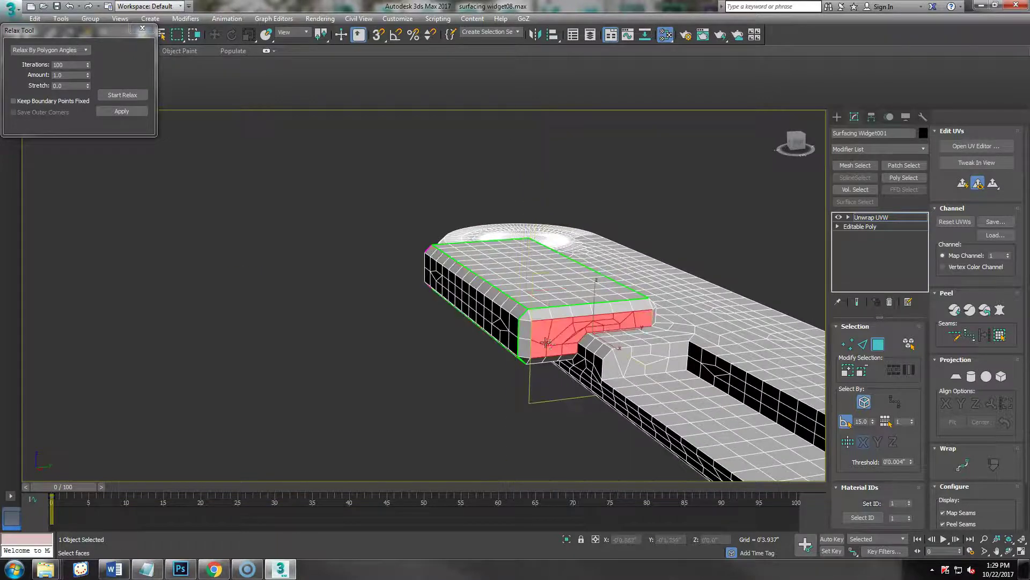
scroll(453, 371, up, 3)
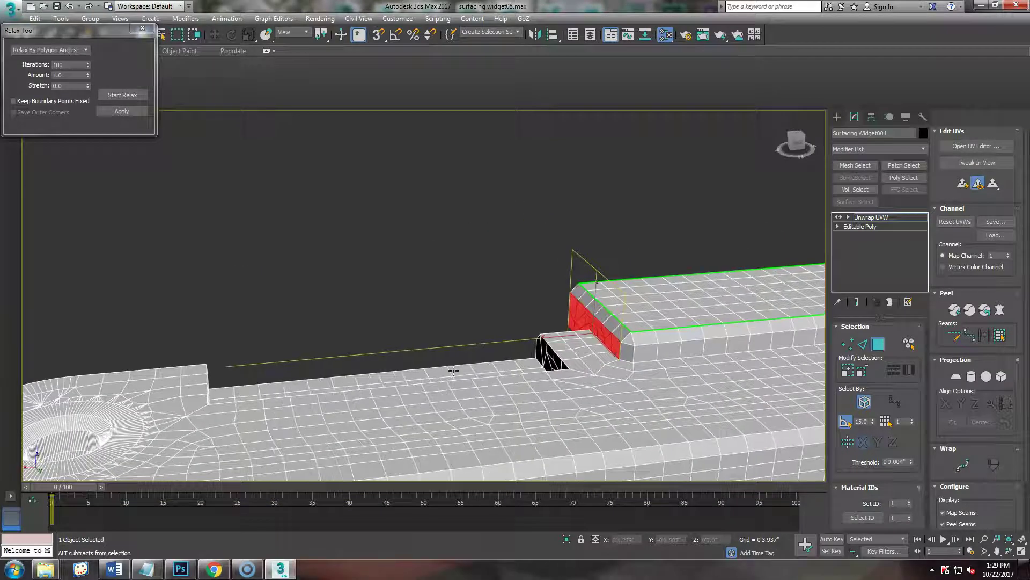
ctrl+click(693, 343)
ctrl+click(689, 337)
ctrl+click(632, 343)
alt+middle_drag(470, 359, 568, 320)
Add the notched end's upper bevel, corner and lower bevel faces to the selection and planar-map the selected faces.
ctrl+click(713, 296)
ctrl+click(710, 322)
ctrl+click(715, 342)
ctrl+click(733, 347)
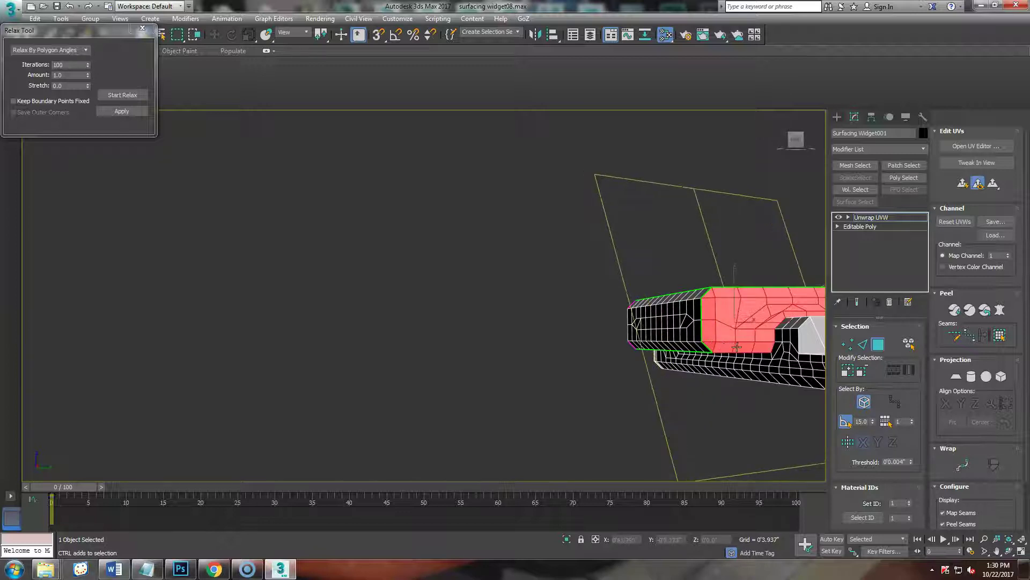
middle_drag(770, 325, 438, 338)
alt+middle_drag(723, 296, 495, 373)
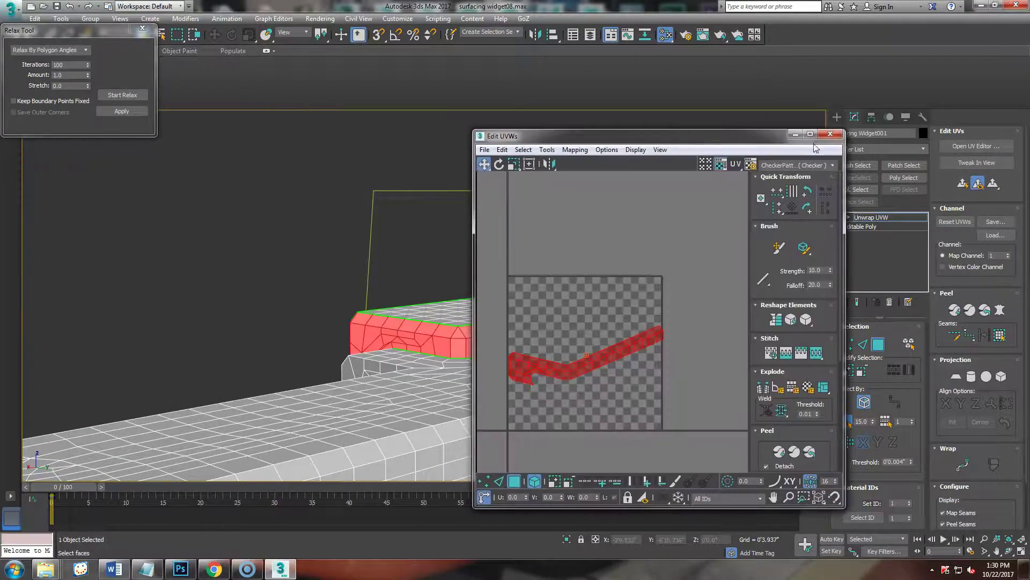
Maximize the UV editor and break the new shell's upper bevel edge at the corner where the strip bends.
click(811, 135)
scroll(421, 343, up, 6)
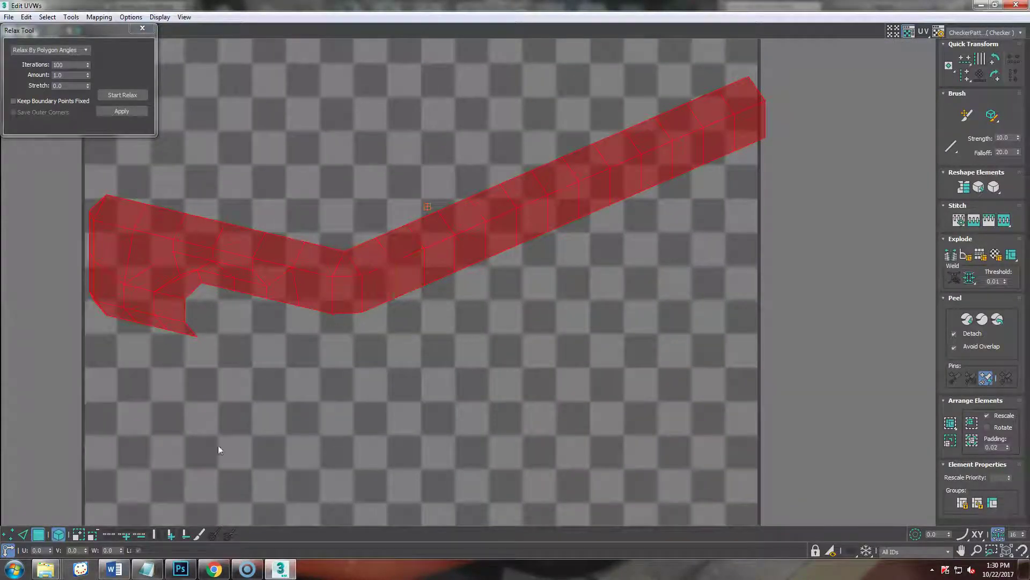
click(24, 534)
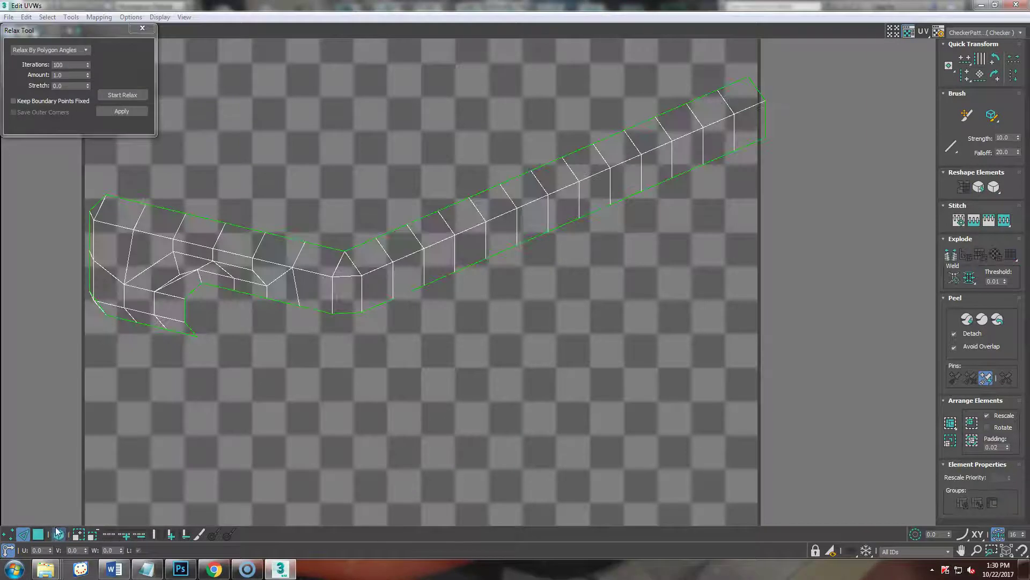
click(354, 263)
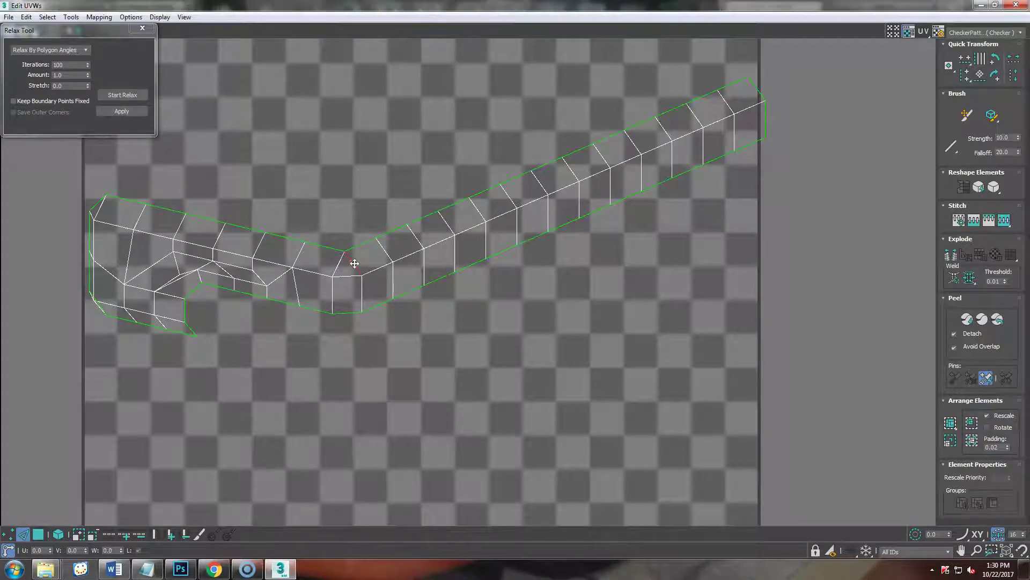
right_click(354, 266)
click(322, 292)
Relax the entire bent side shell by polygon angles.
click(58, 534)
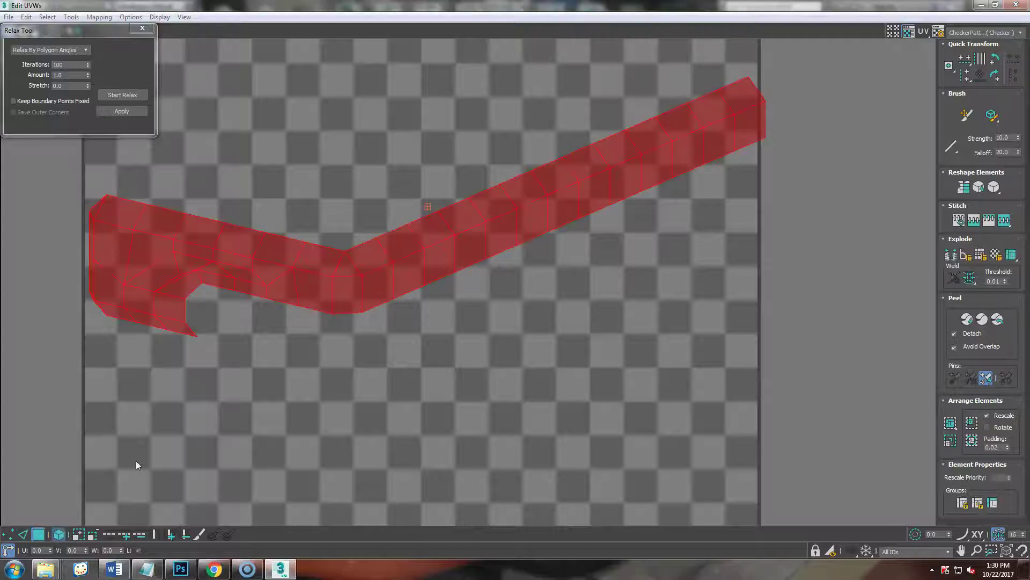
click(132, 97)
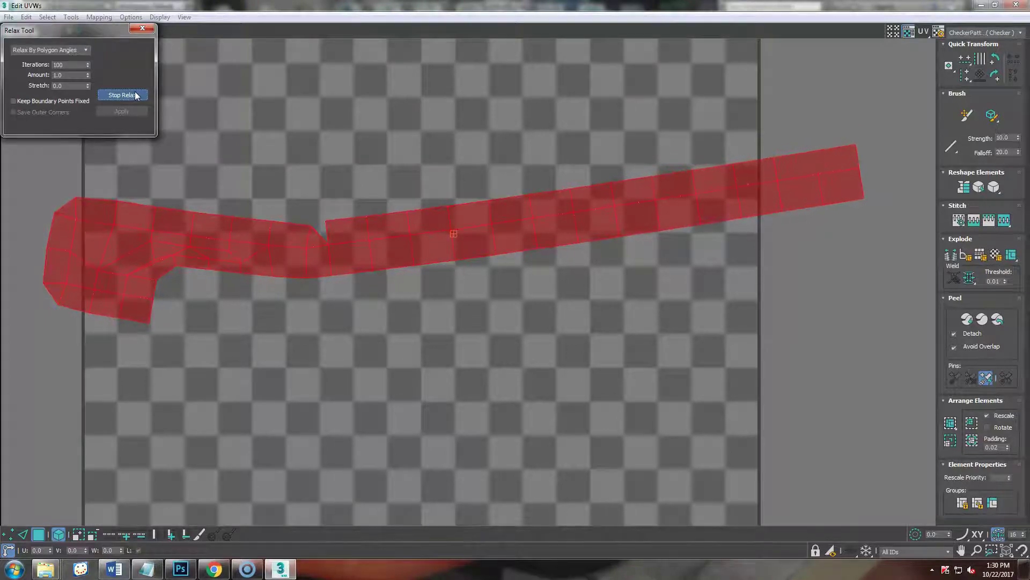
click(137, 96)
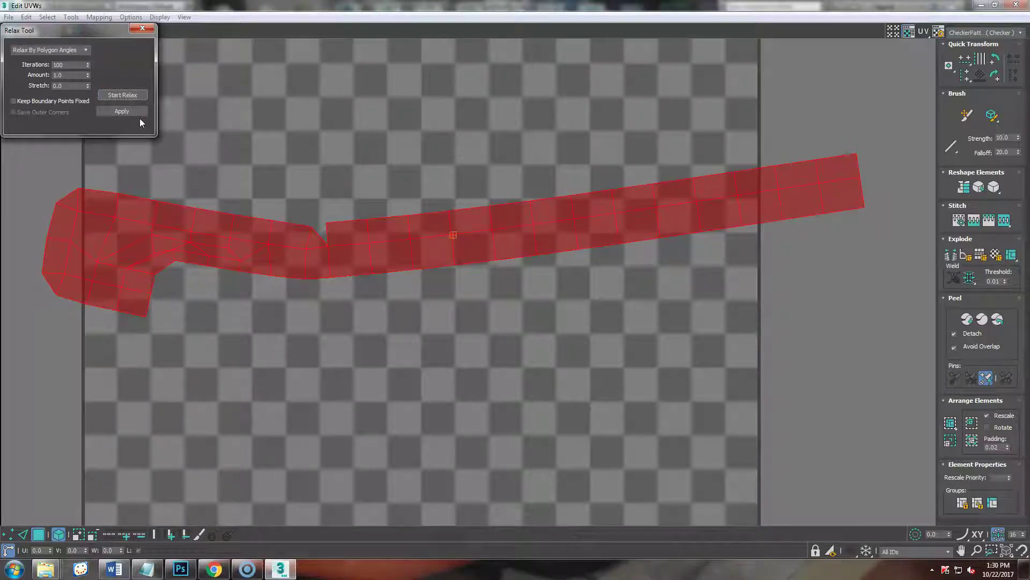
Break the remaining edge below the corner gap to separate the long strip from the notched end.
click(23, 534)
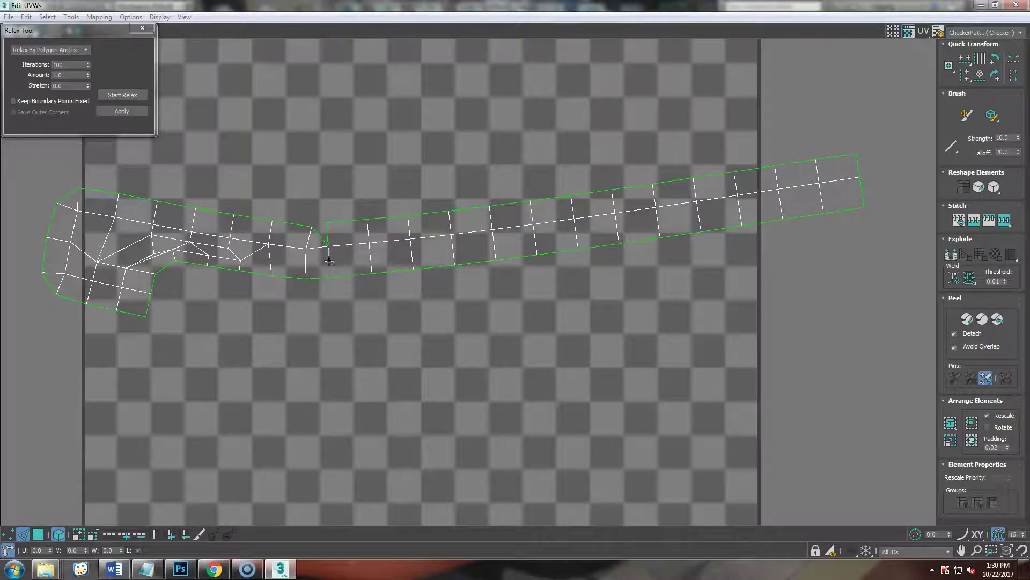
click(329, 262)
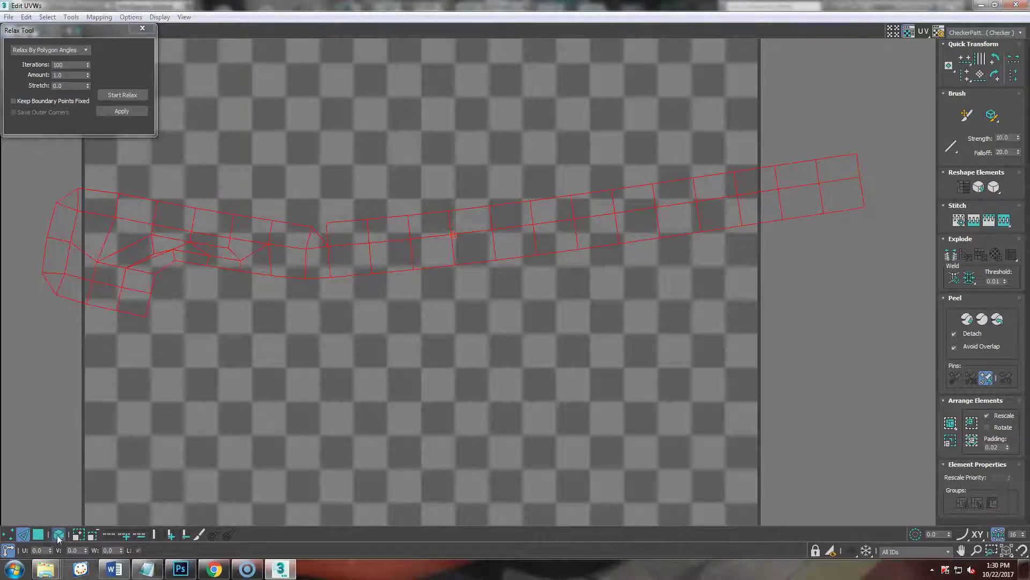
click(329, 262)
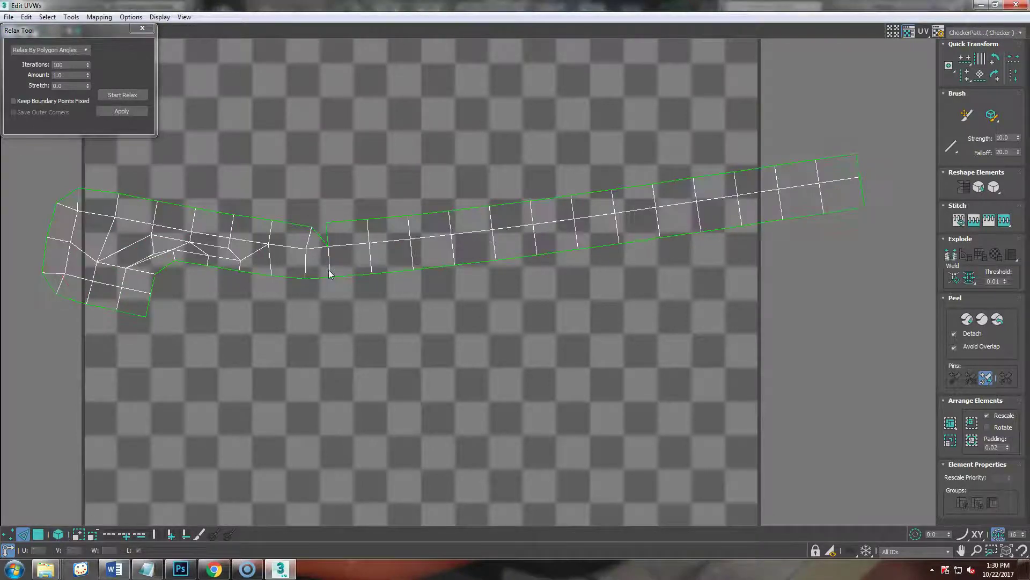
right_click(287, 334)
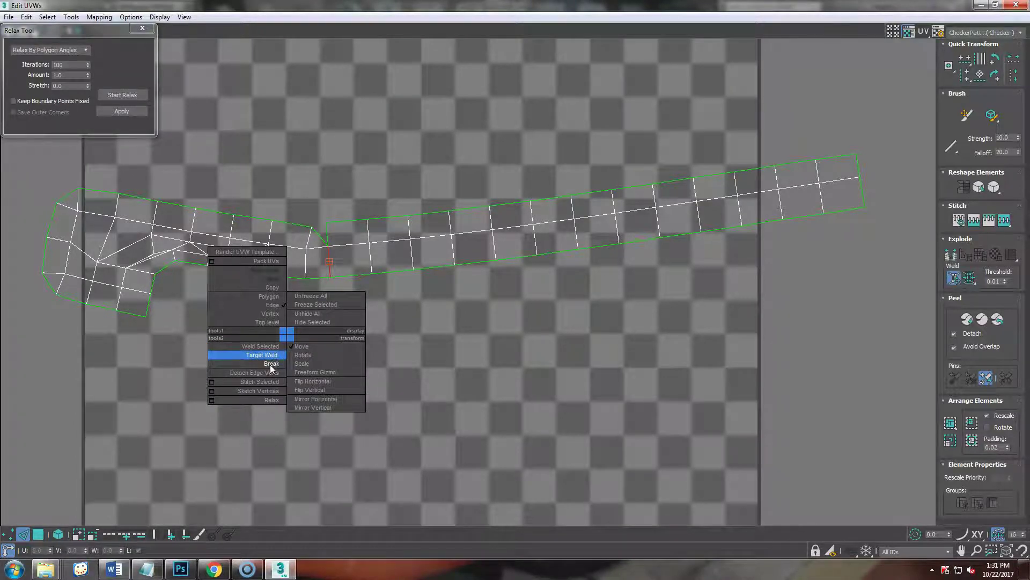
click(271, 365)
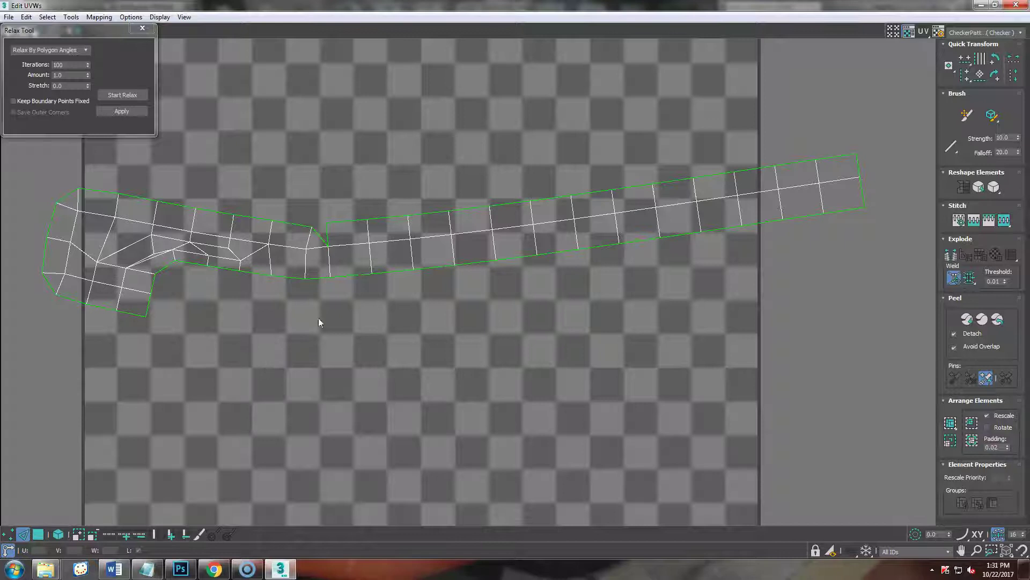
right_click(268, 356)
click(253, 384)
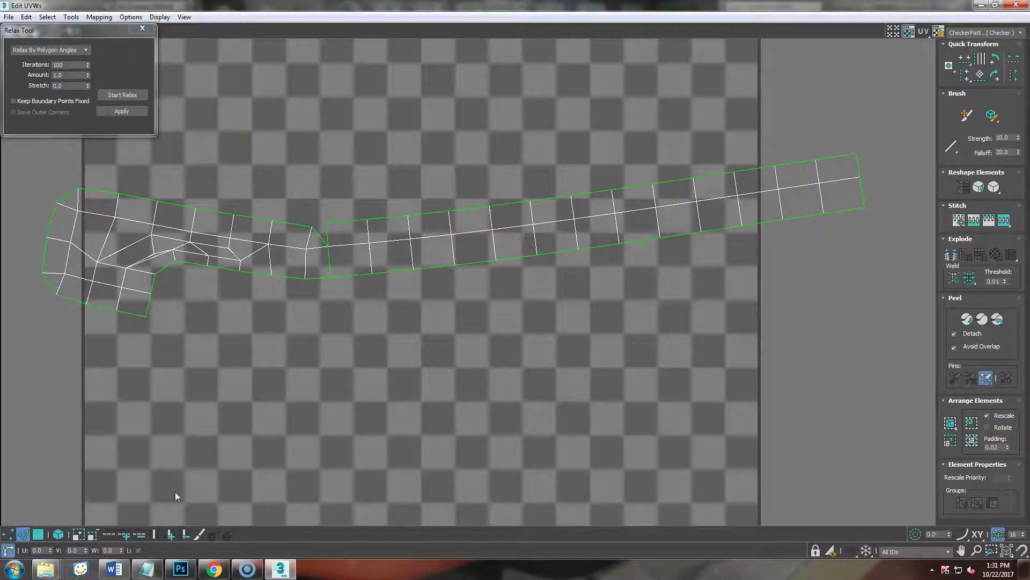
Relax the long strip and the notched end shell separately by polygon angles.
click(38, 534)
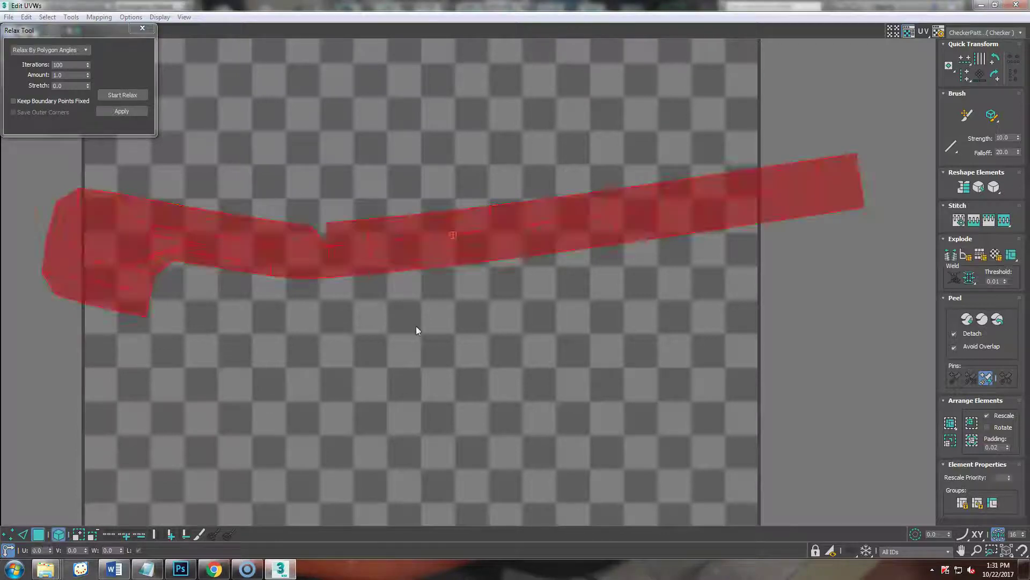
click(417, 327)
click(391, 252)
click(123, 94)
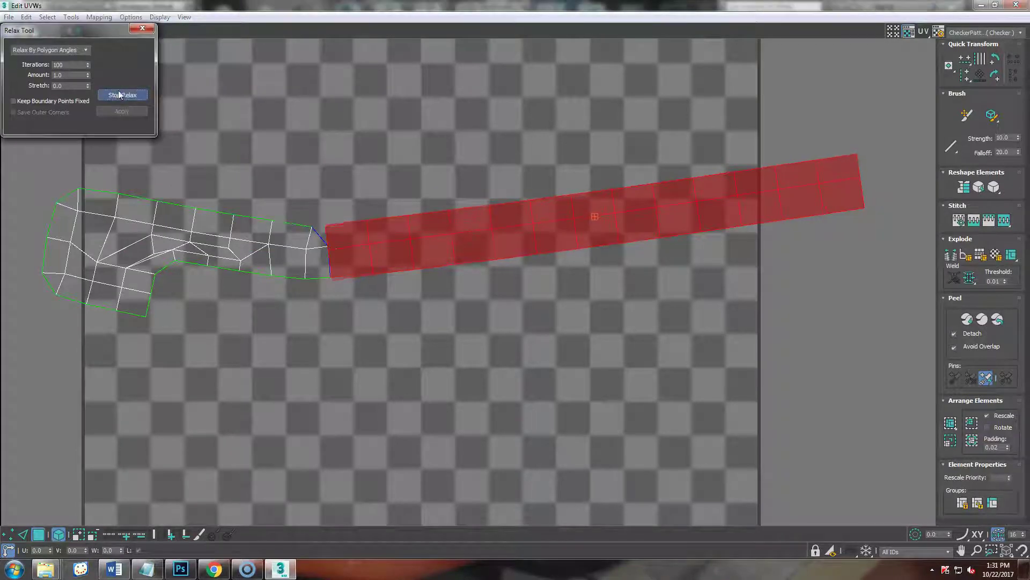
click(122, 94)
click(245, 239)
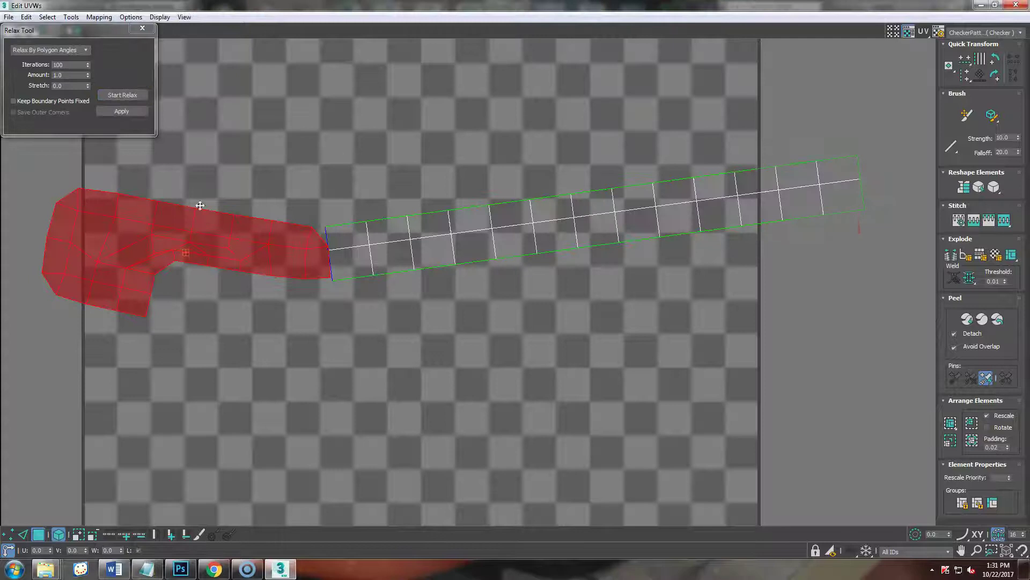
click(122, 95)
click(122, 95)
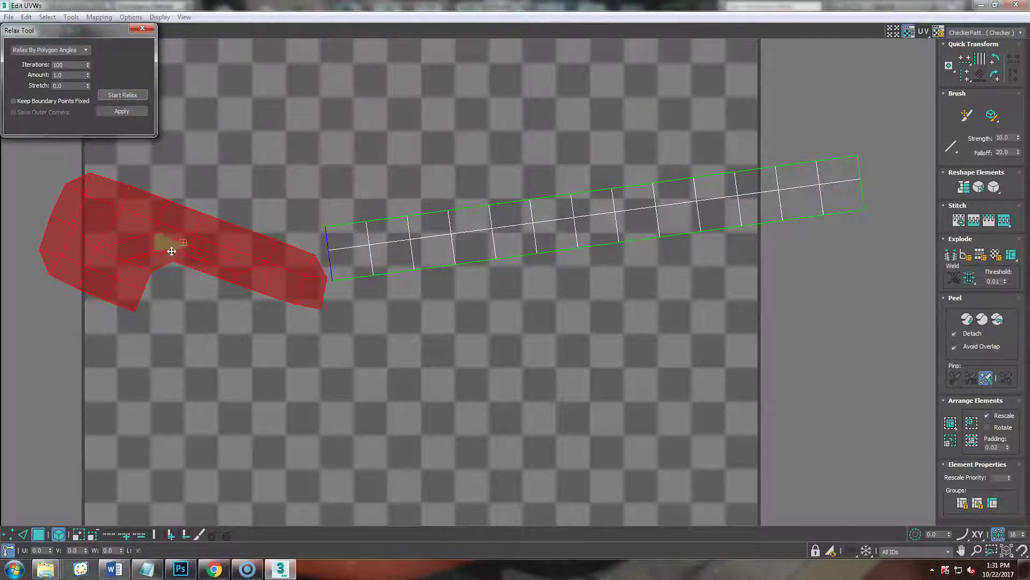
Rotate the notched end shell and the long strip until both lie horizontally, and switch back to moving.
right_click(161, 247)
click(191, 266)
drag(245, 242, 245, 239)
drag(390, 248, 454, 231)
right_click(395, 207)
click(411, 221)
scroll(405, 286, up, 3)
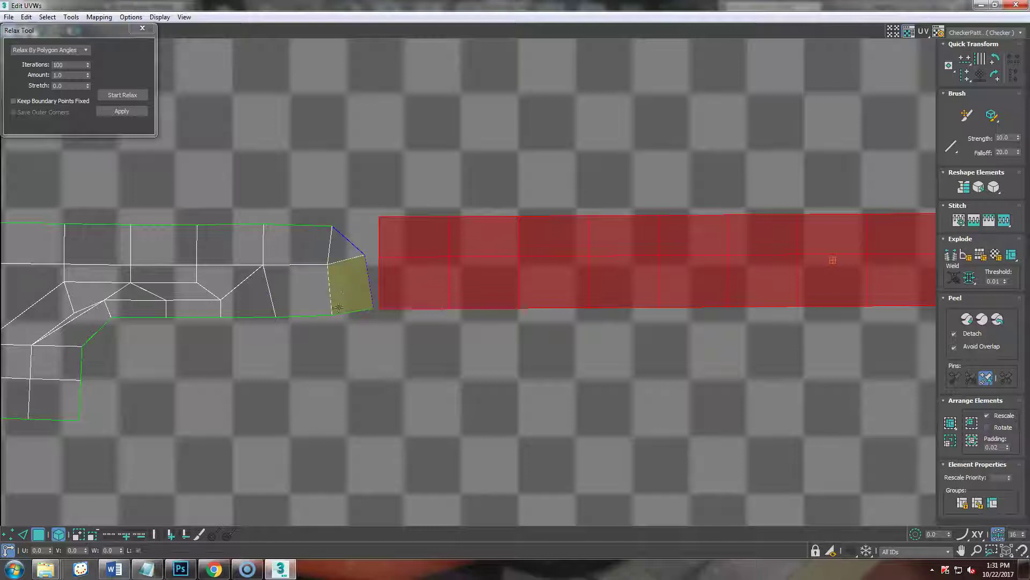
Straighten the short end edge of the notched shell vertically where it faces the long strip.
click(24, 534)
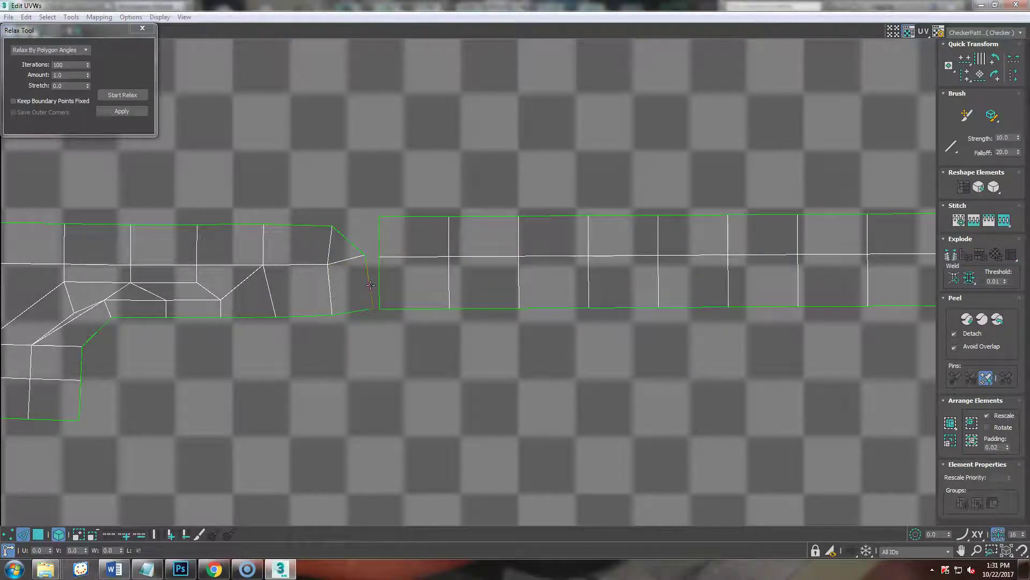
click(370, 285)
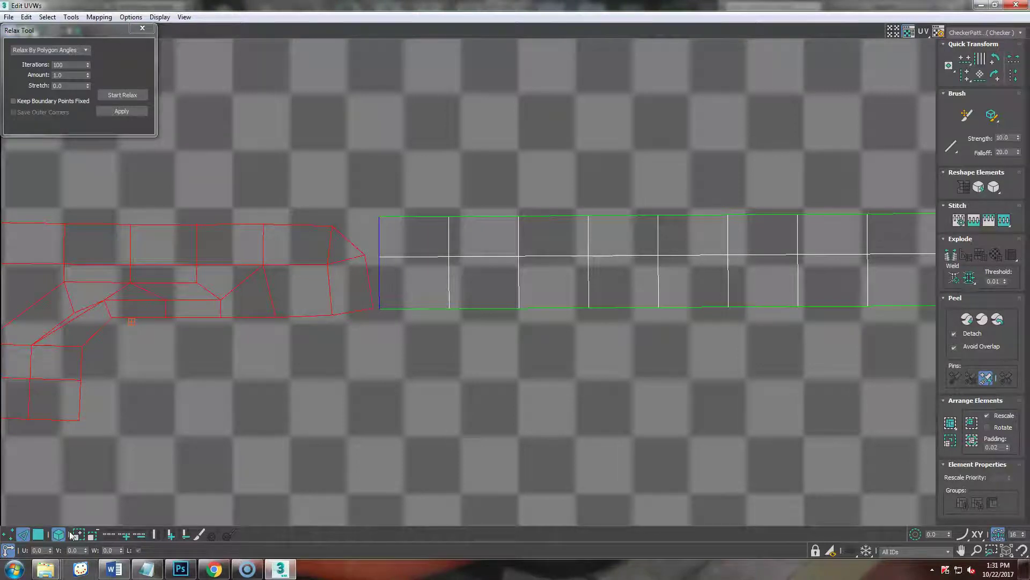
click(402, 298)
click(370, 284)
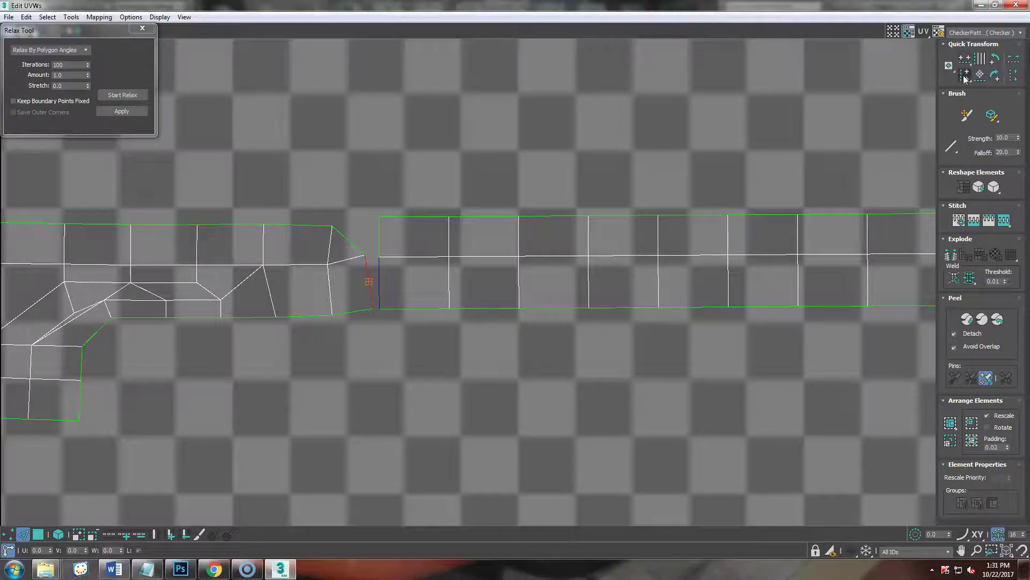
click(385, 309)
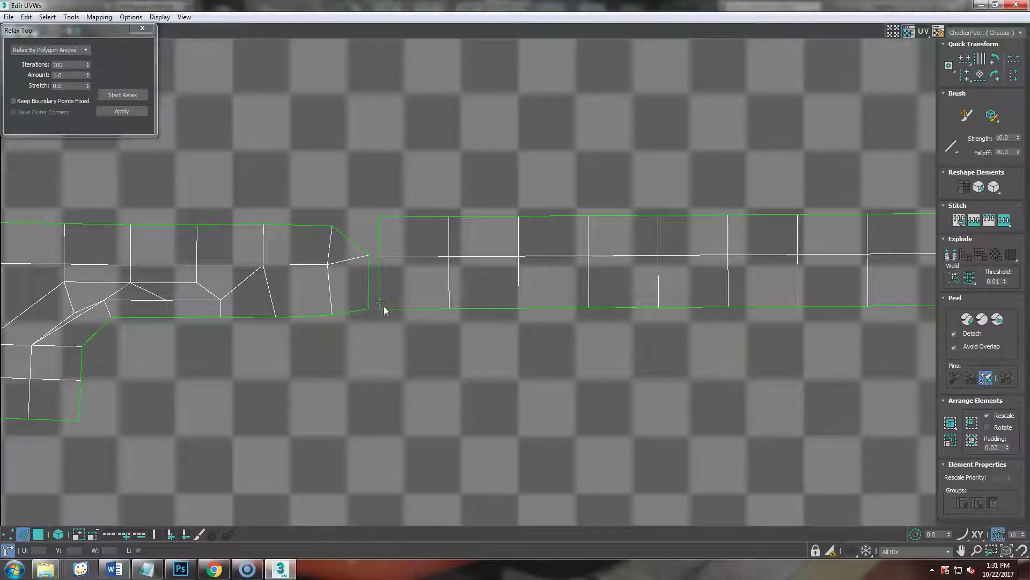
Stitch the notched end shell to the long strip along their facing short edges.
click(380, 296)
right_click(377, 295)
click(350, 334)
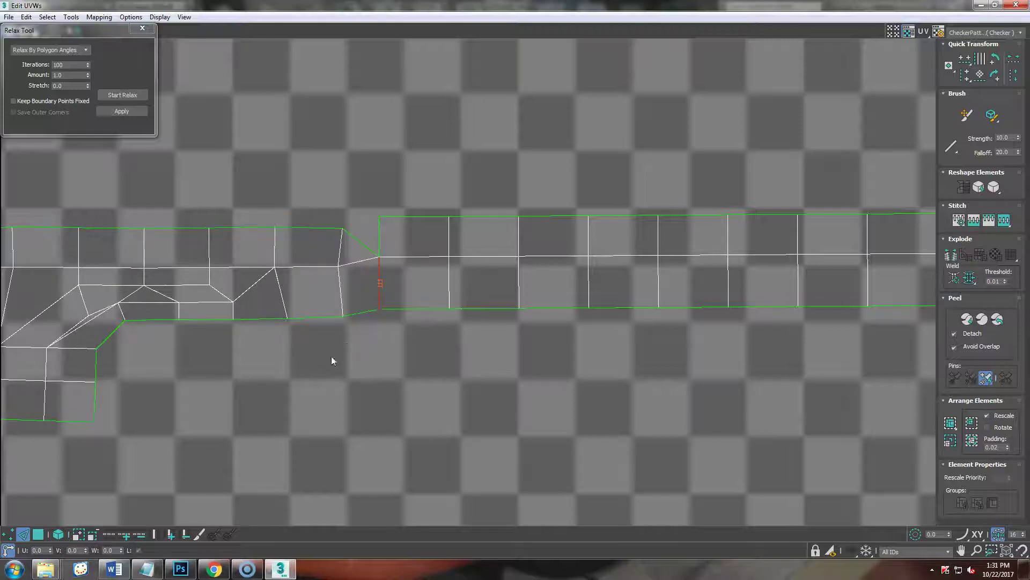
Move the whole joined side shell out of the texture tile to just below the other mapped shell.
scroll(386, 365, down, 4)
scroll(394, 358, down, 4)
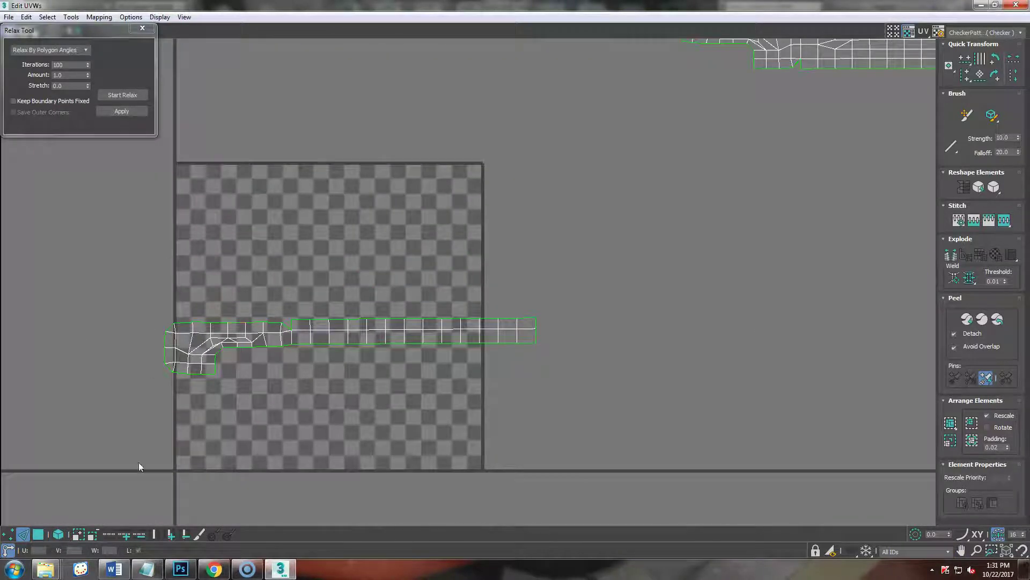
click(57, 535)
click(310, 331)
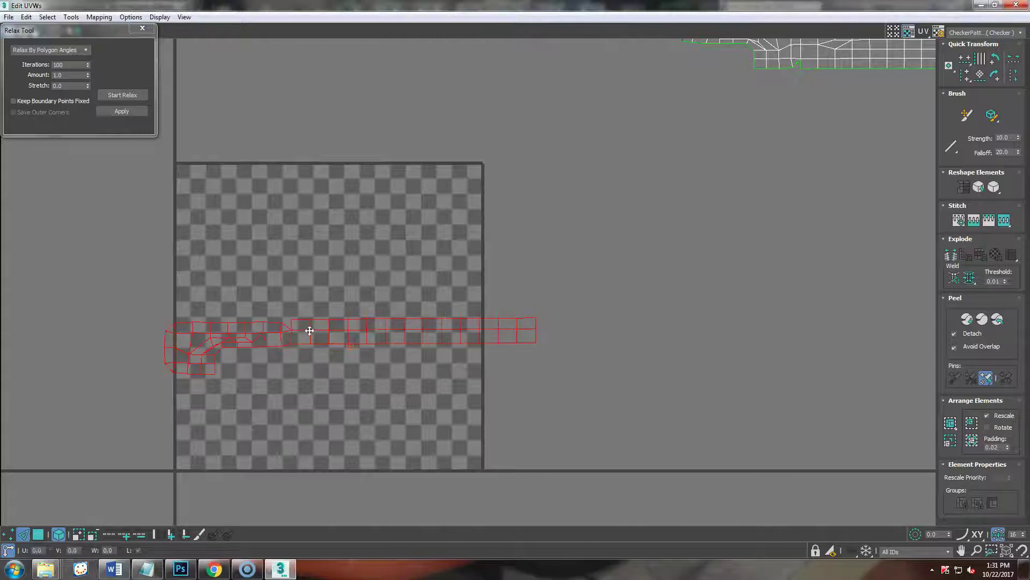
drag(303, 331, 759, 94)
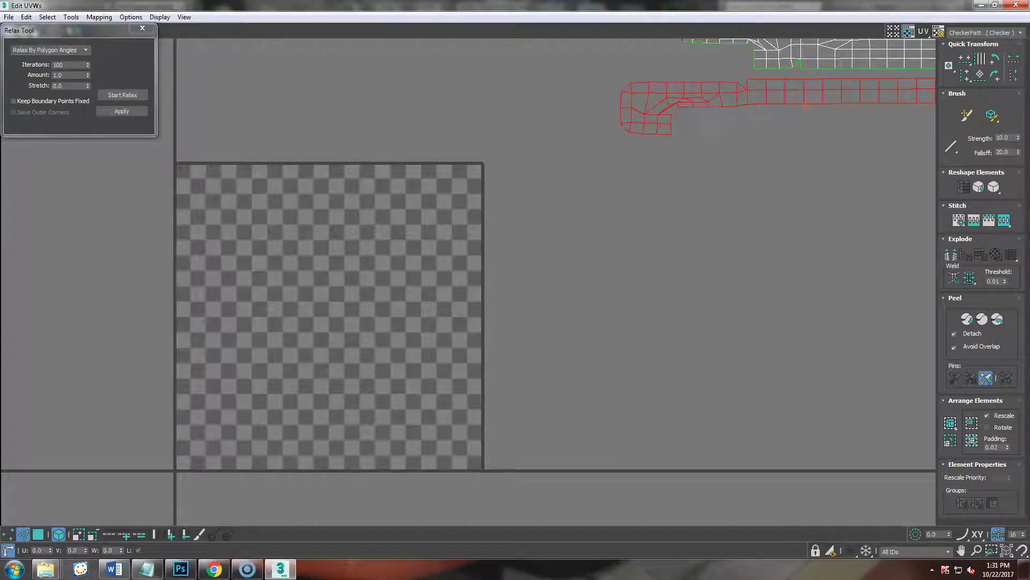
Quick planar map the flat top face group of the widget body and move its shell outside the tile, below the block's shells.
click(981, 5)
alt+middle_drag(529, 374, 514, 356)
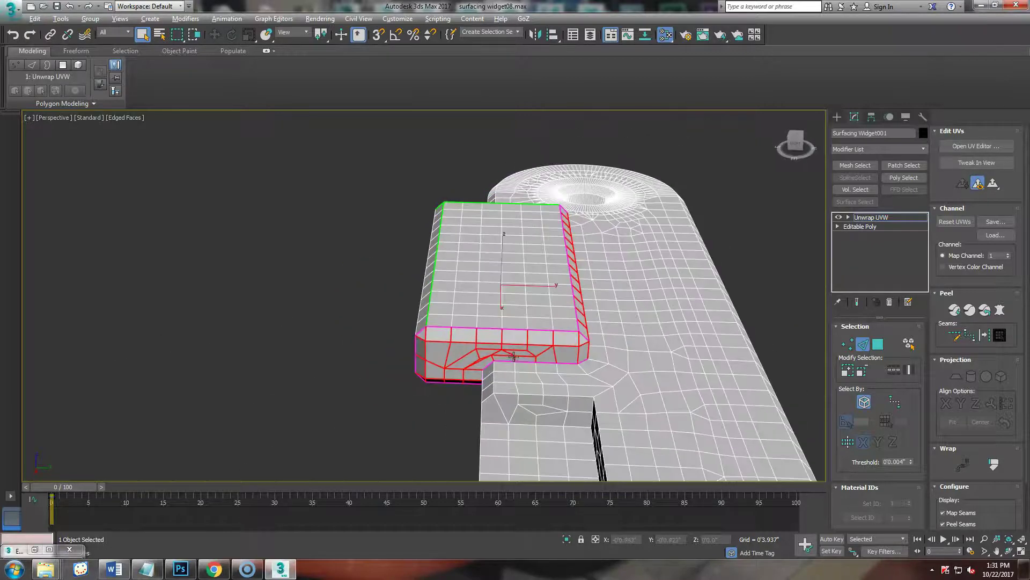
click(424, 414)
alt+middle_drag(424, 414, 545, 340)
scroll(545, 340, down, 5)
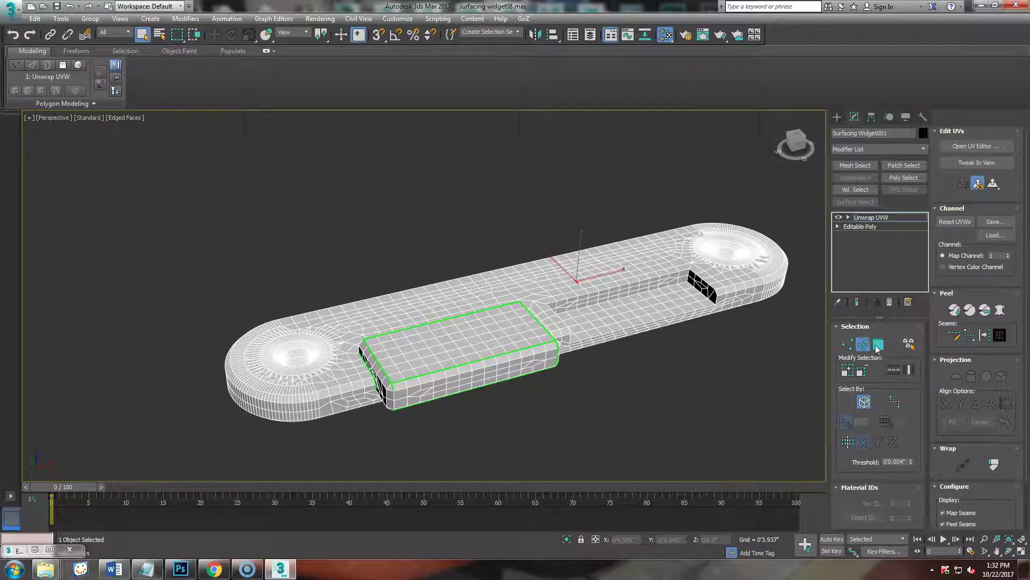
click(878, 346)
click(588, 276)
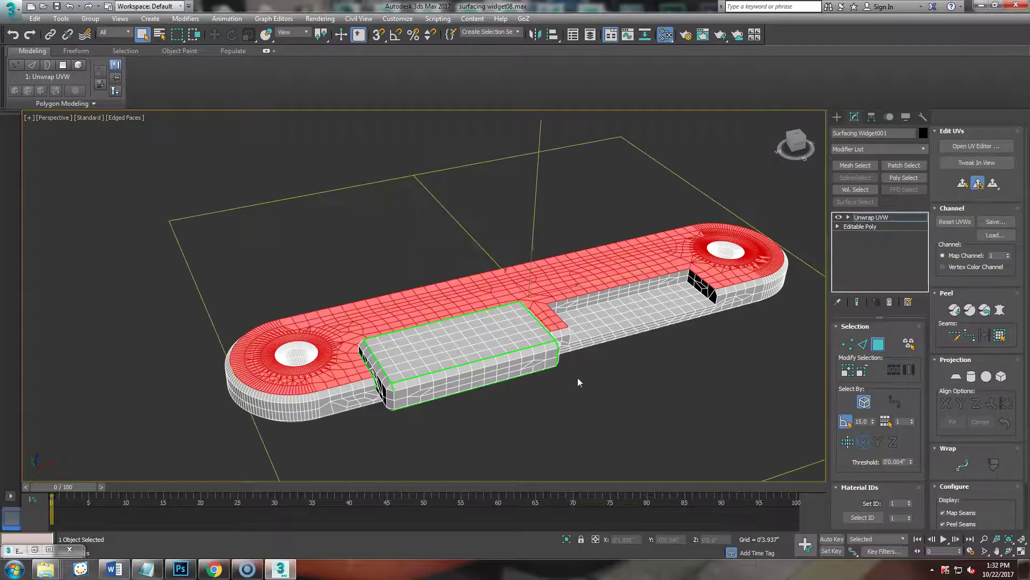
click(961, 187)
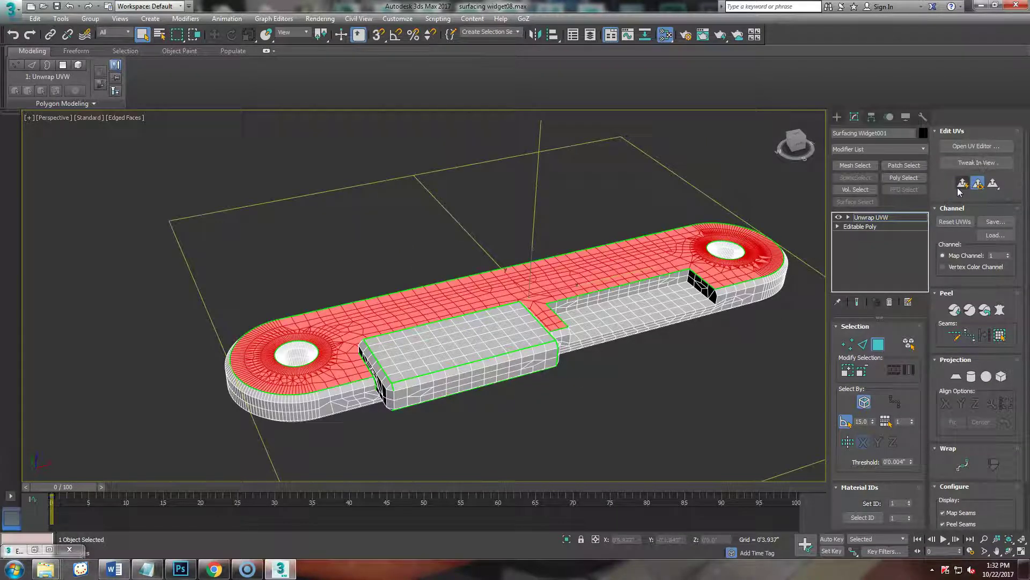
click(977, 146)
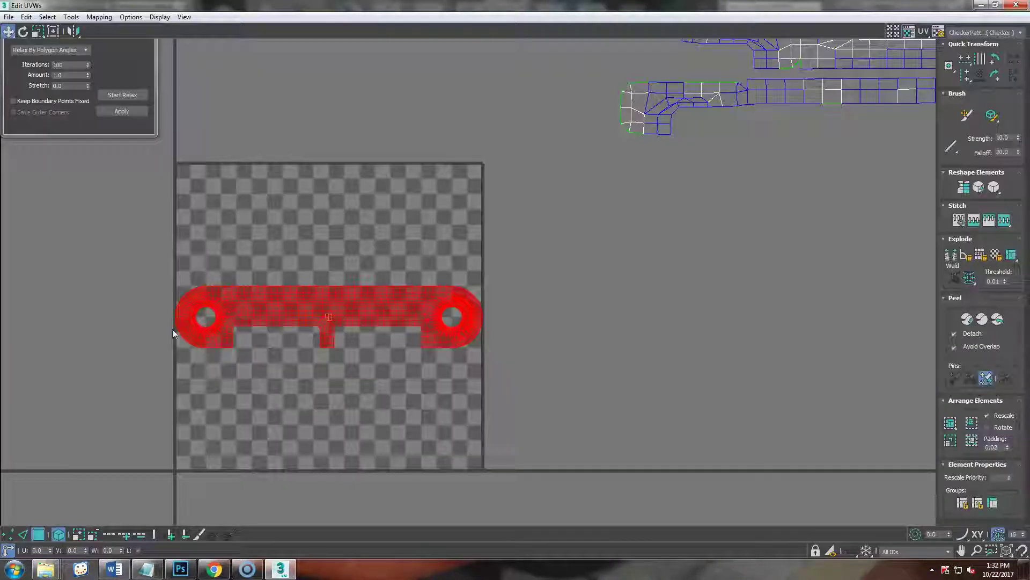
drag(378, 306, 814, 193)
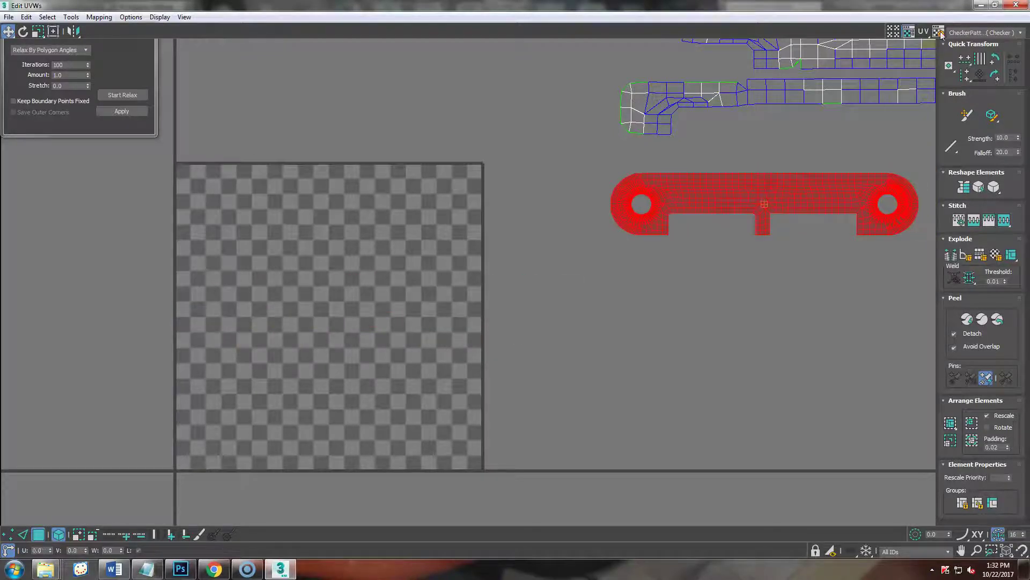
Quick planar map the flat underside of the widget body and move its shell outside the texture tile.
click(978, 4)
scroll(580, 403, up, 5)
alt+middle_drag(580, 403, 599, 294)
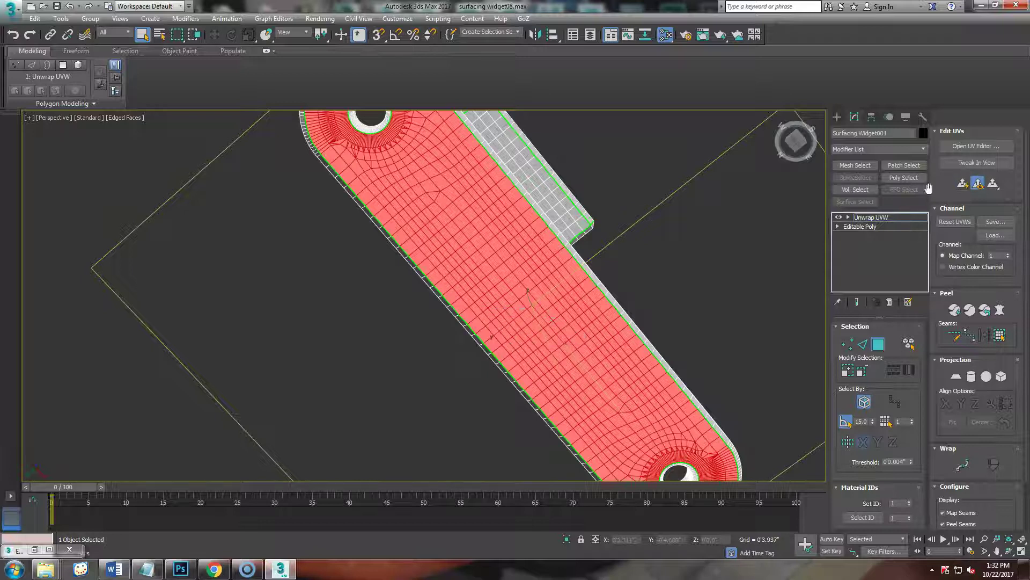
click(956, 148)
drag(356, 324, 783, 269)
Select all shells mapped so far and pack them together with Rescale enabled.
scroll(783, 270, down, 3)
middle_drag(783, 270, 619, 365)
right_click(619, 365)
drag(469, 90, 877, 402)
click(950, 423)
Move the upper packed shells down close to the lower ones, and shift the whole group beside the texture tile.
click(580, 432)
scroll(500, 440, up, 3)
middle_drag(499, 440, 590, 380)
drag(208, 110, 646, 287)
drag(423, 161, 422, 305)
drag(167, 240, 647, 488)
drag(428, 417, 783, 261)
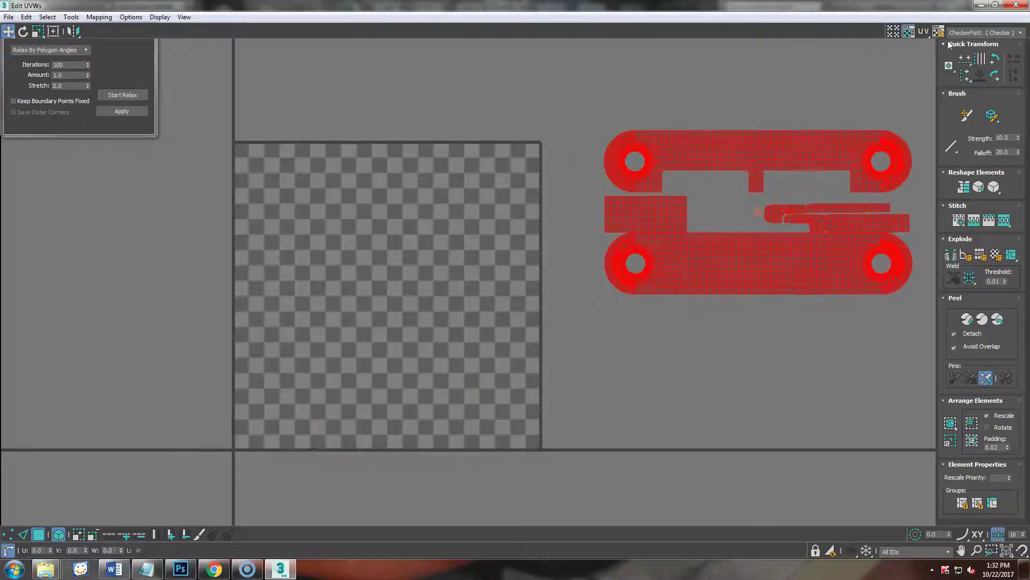
Quick planar map the floor of the rectangular recess and move its shell below the packed group.
click(979, 5)
alt+middle_drag(470, 353, 483, 393)
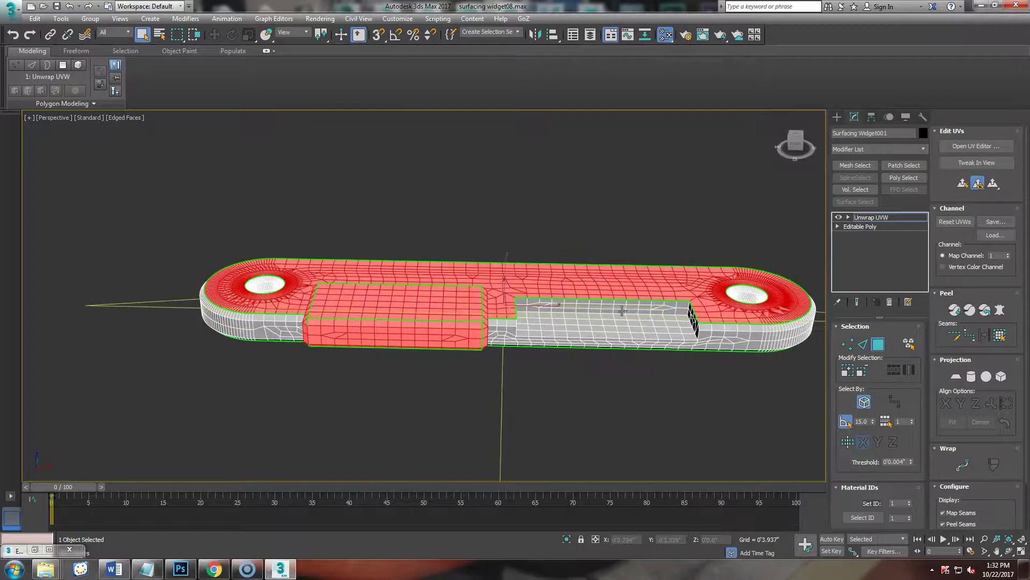
scroll(552, 286, up, 5)
alt+middle_drag(516, 328, 521, 395)
click(507, 320)
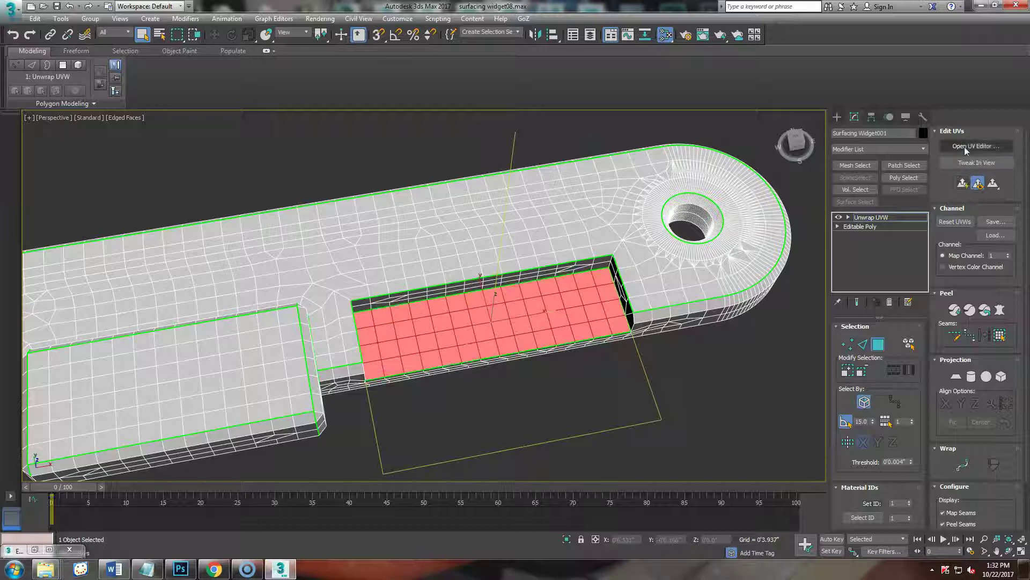
click(965, 147)
drag(390, 290, 764, 350)
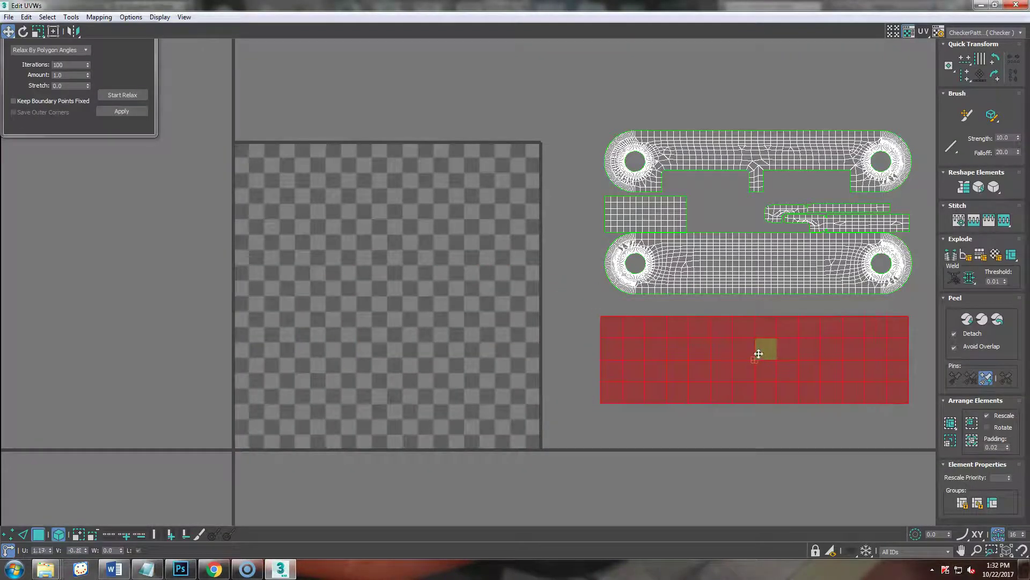
Quick planar map the overhanging underside of the raised block and move its shell above the packed group.
click(981, 5)
alt+middle_drag(268, 279, 426, 241)
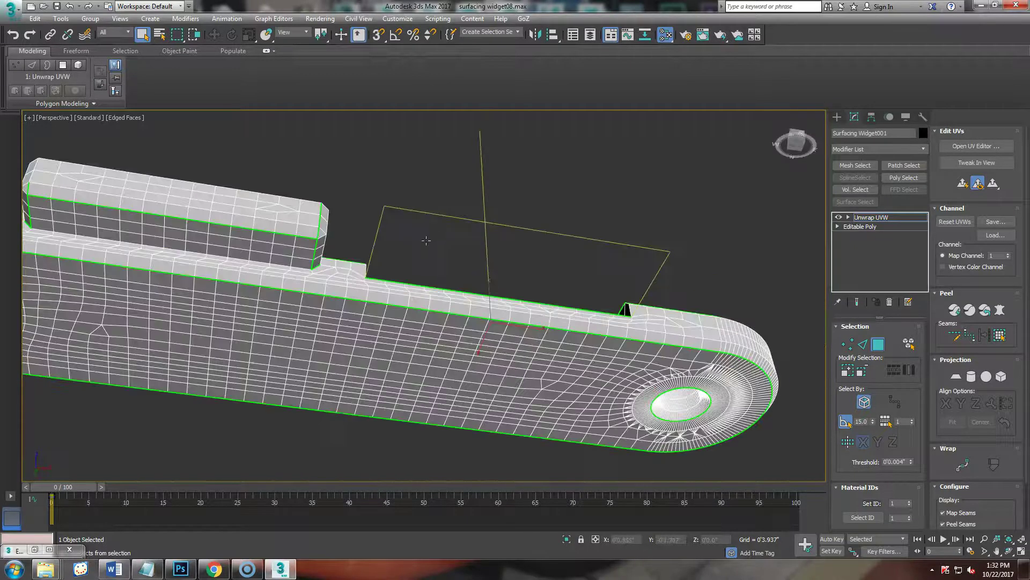
click(251, 242)
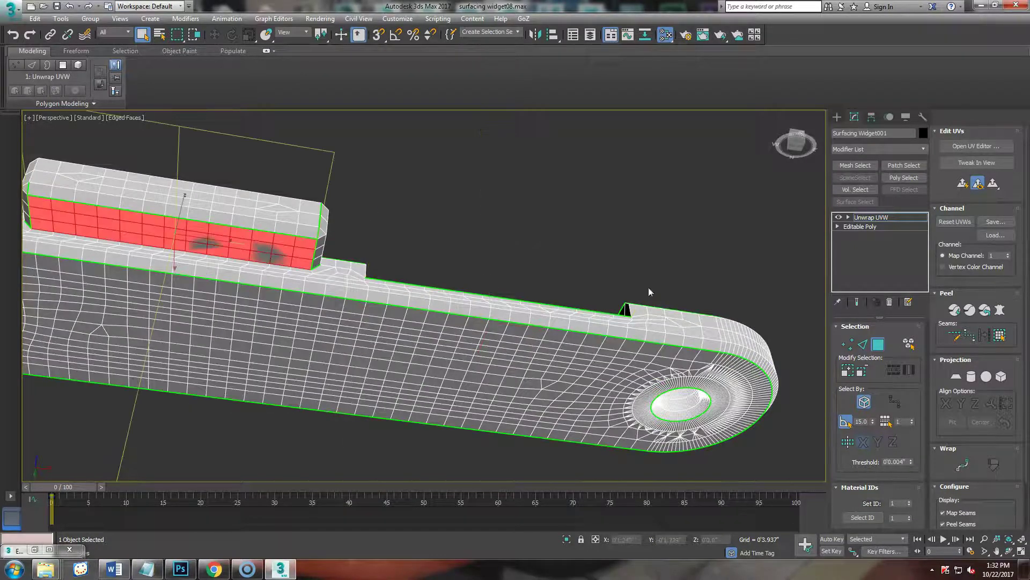
click(971, 146)
drag(290, 309, 659, 79)
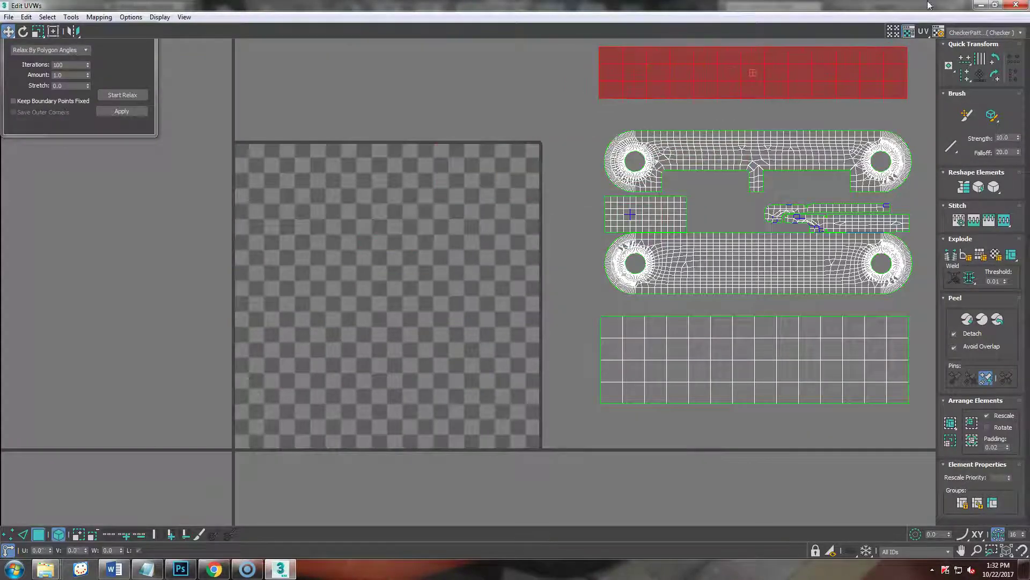
Select the three side walls of the rectangular recess together.
click(981, 5)
middle_drag(455, 328, 402, 292)
scroll(402, 292, down, 3)
alt+middle_drag(386, 326, 346, 253)
scroll(331, 385, up, 4)
click(294, 214)
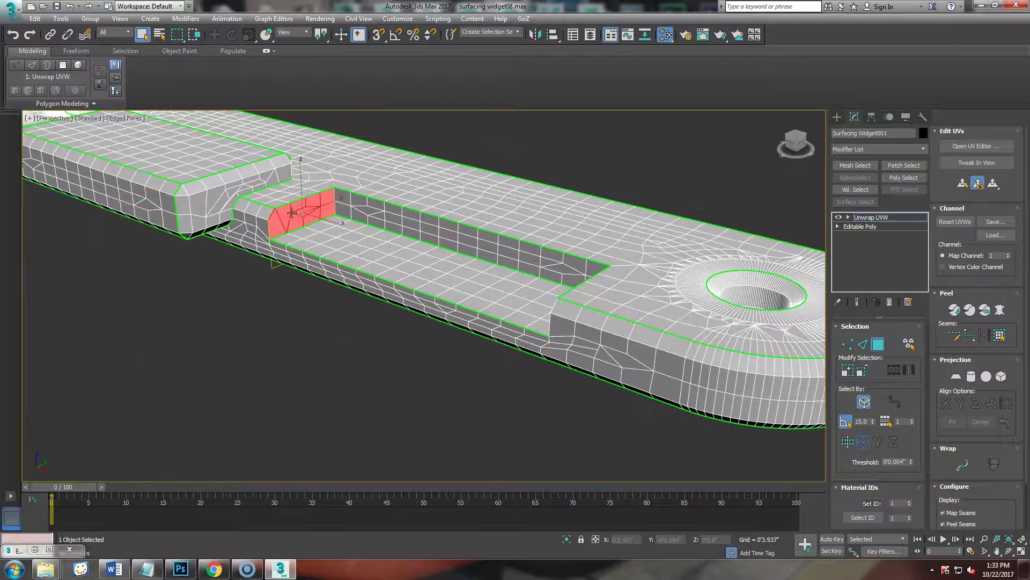
ctrl+click(392, 216)
alt+middle_drag(338, 334, 419, 343)
ctrl+click(556, 223)
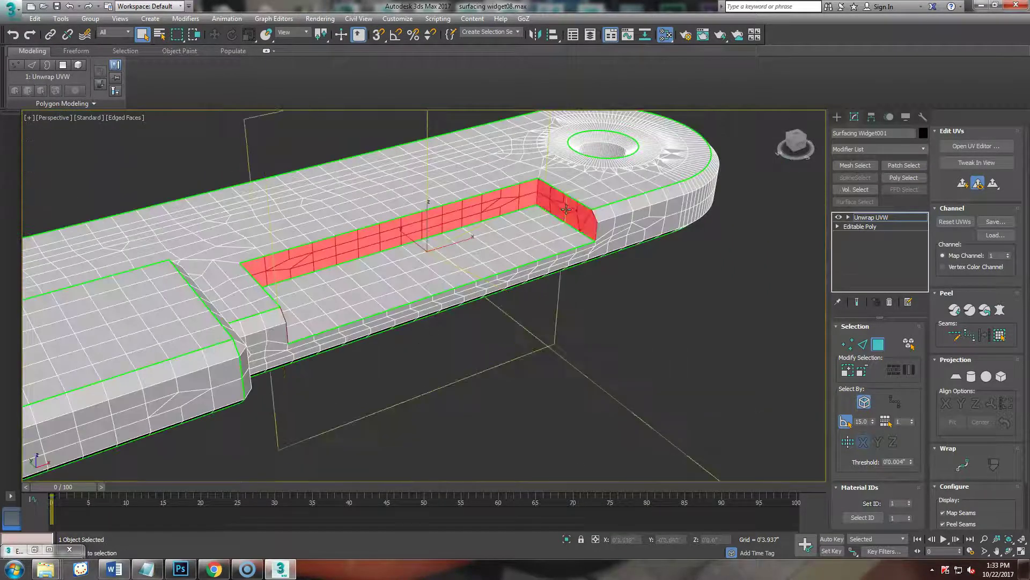
Quick planar map the recess walls as one shell and move it above the other shells beside the tile.
click(964, 184)
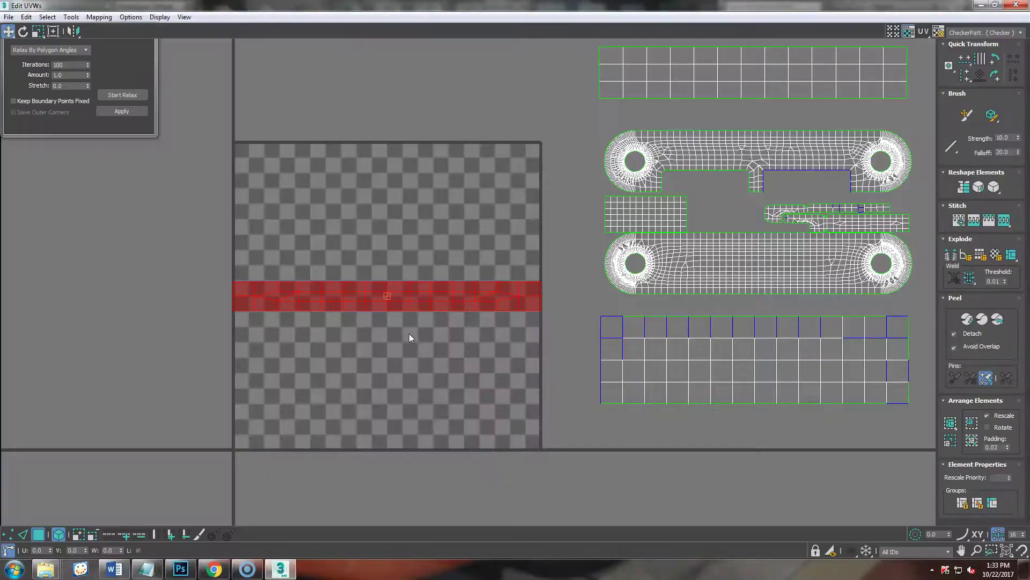
scroll(407, 337, down, 4)
drag(408, 321, 579, 195)
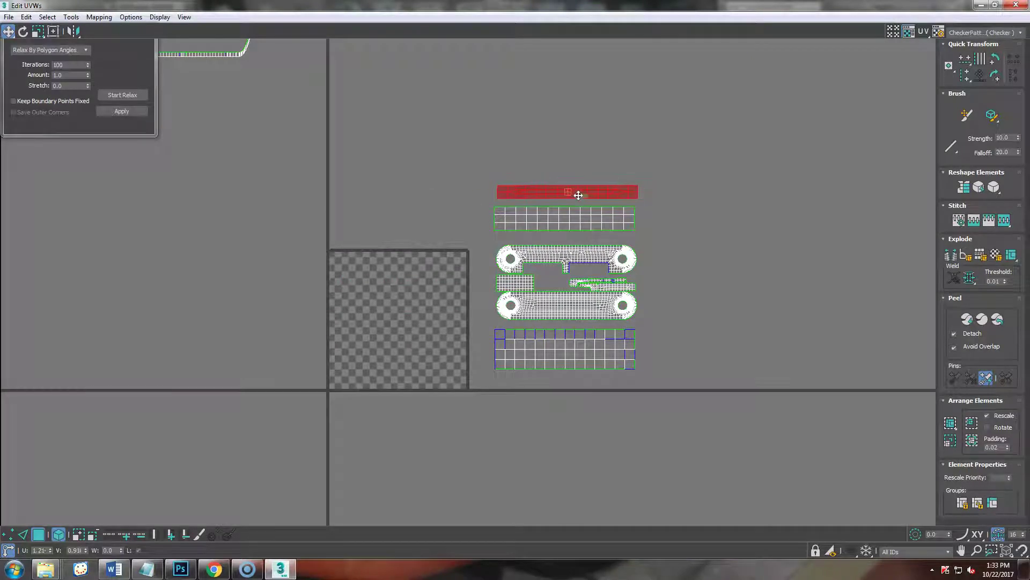
Leave face selection and connect the Checker map to the Diffuse Color slot of Material #27.
click(980, 5)
alt+middle_drag(610, 338, 503, 278)
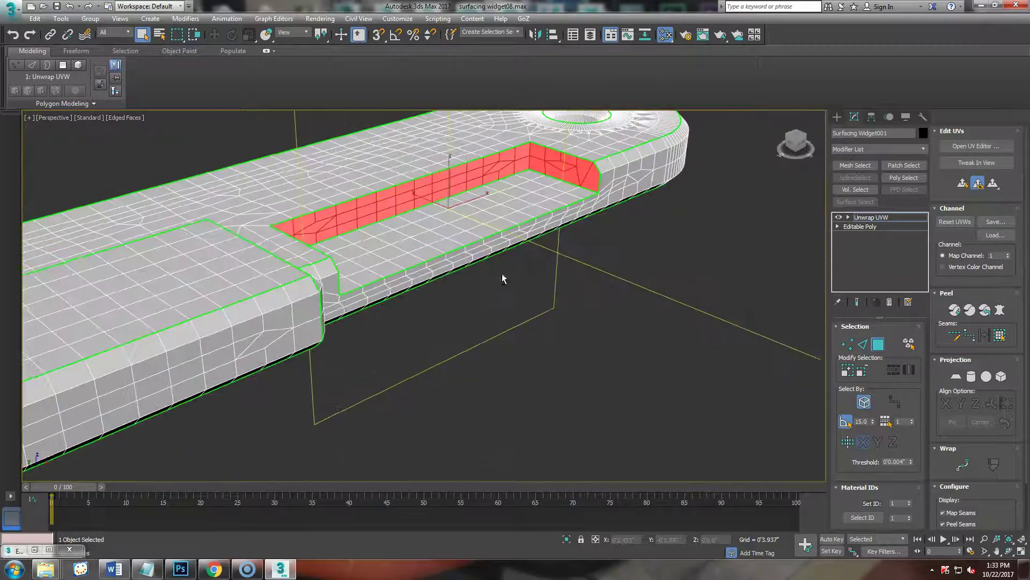
click(878, 344)
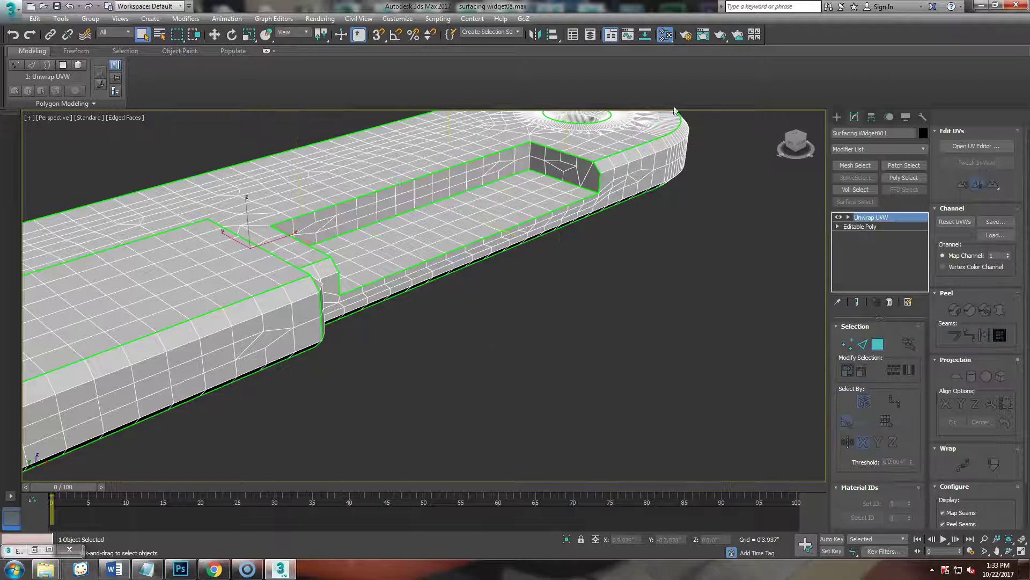
click(666, 36)
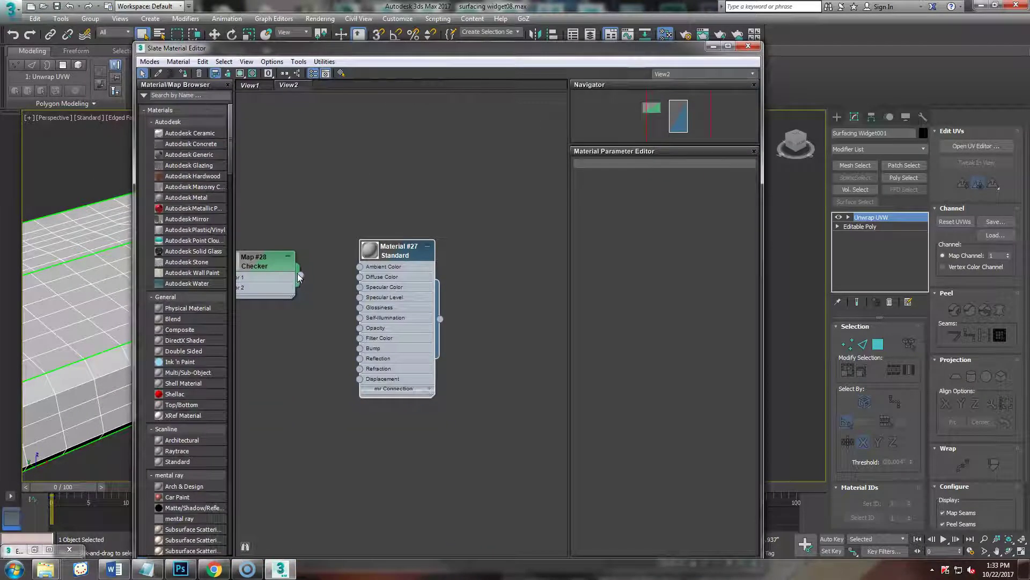
drag(356, 279, 355, 280)
double_click(302, 275)
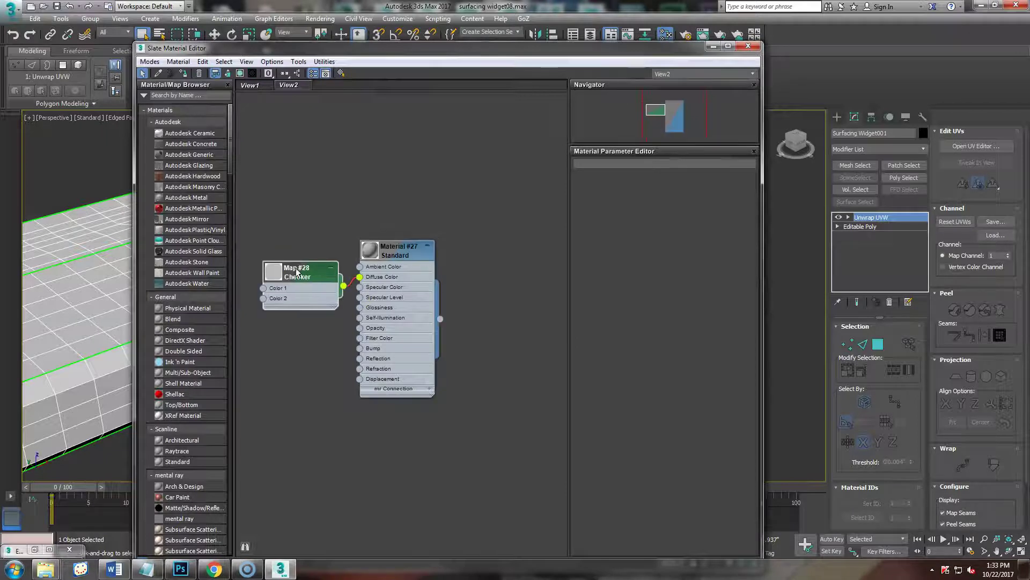
Show the checker material in the viewport and move the material editor out of the way of the model.
click(240, 73)
drag(320, 50, 300, 63)
drag(99, 112, 0, 141)
middle_drag(177, 354, 562, 370)
scroll(562, 370, down, 3)
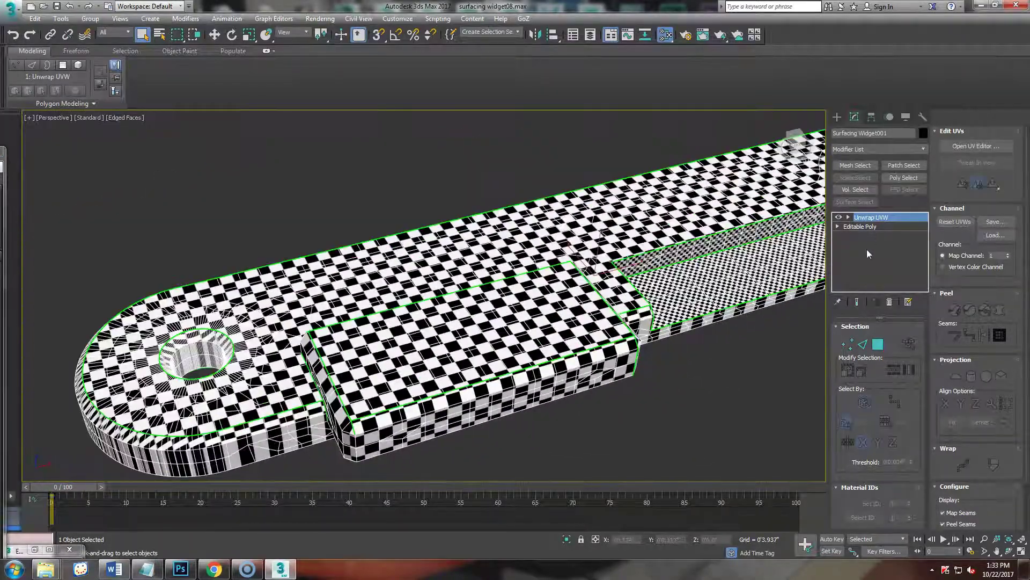
Pack all the mapped shells except the large unmapped one into the texture tile with Rescale enabled, and reselect the packed group.
click(879, 343)
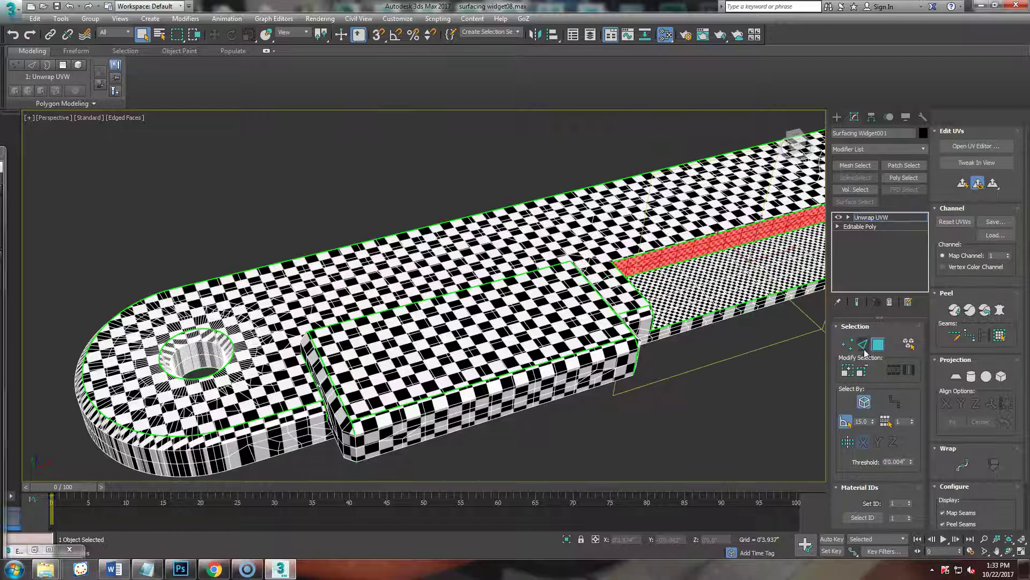
click(878, 344)
click(976, 146)
scroll(513, 326, down, 3)
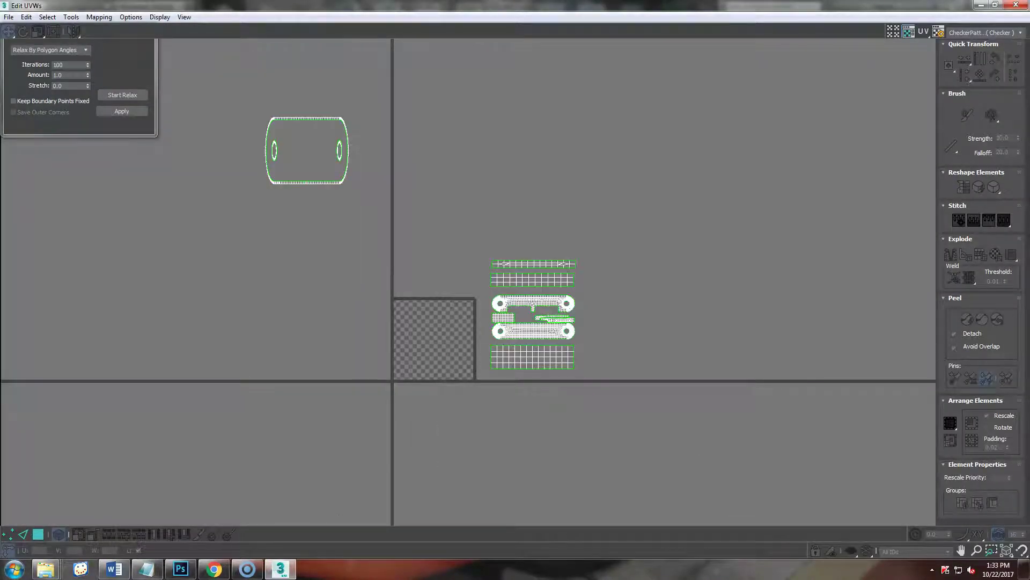
drag(471, 224, 664, 426)
click(951, 423)
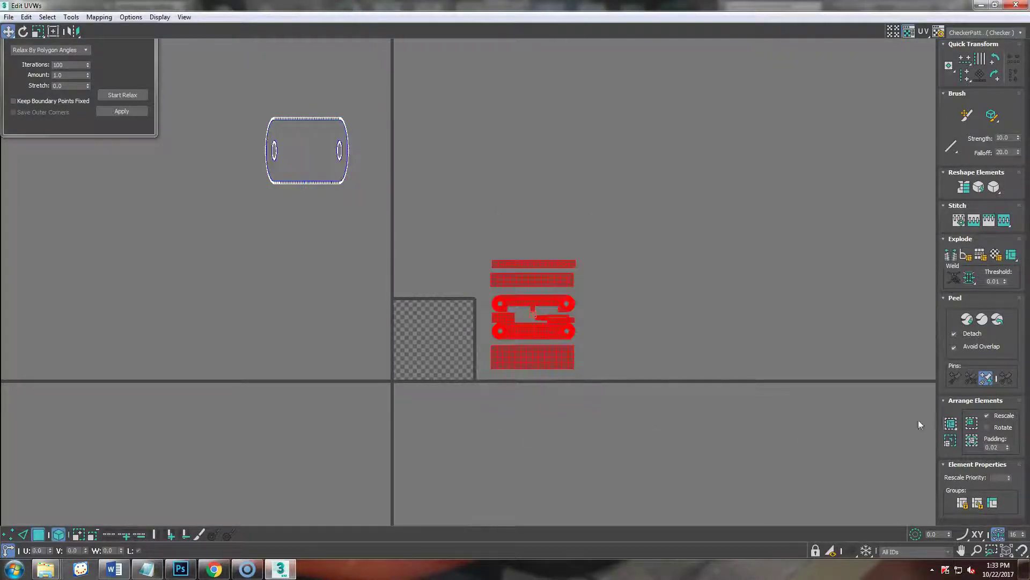
click(379, 262)
drag(379, 263, 567, 473)
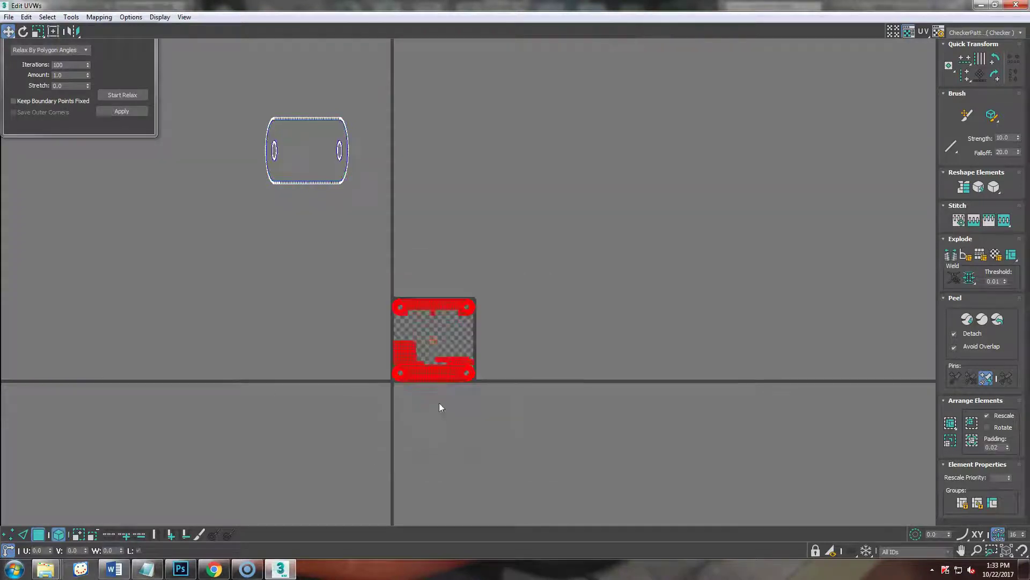
Move the packed group of shells out of the texture tile to the empty space beside it and return to the model.
drag(460, 363, 630, 309)
click(1016, 5)
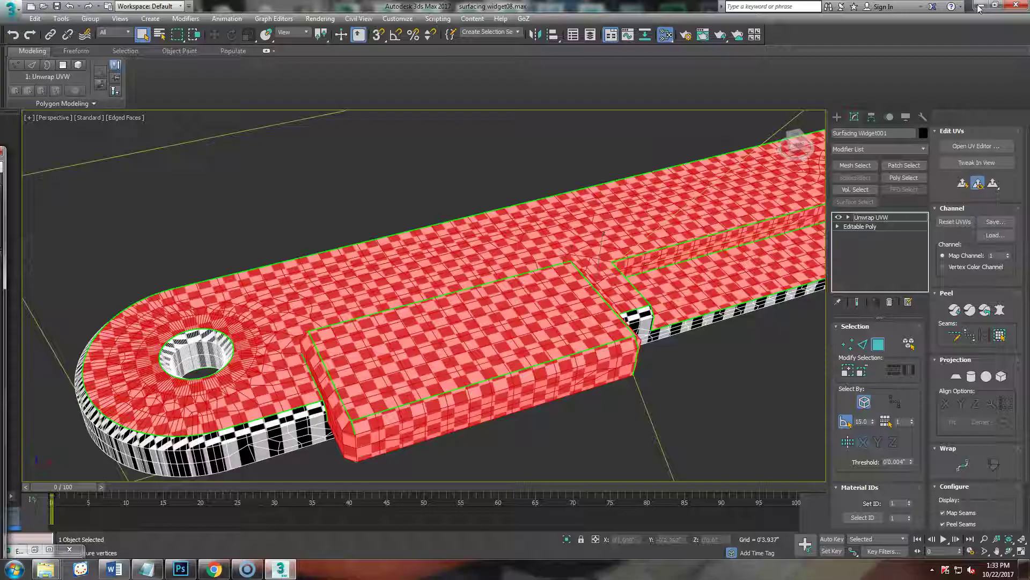
Clear the face selection and select the flat long side wall below the recess and raised block by planar angle.
alt+middle_drag(526, 344, 556, 326)
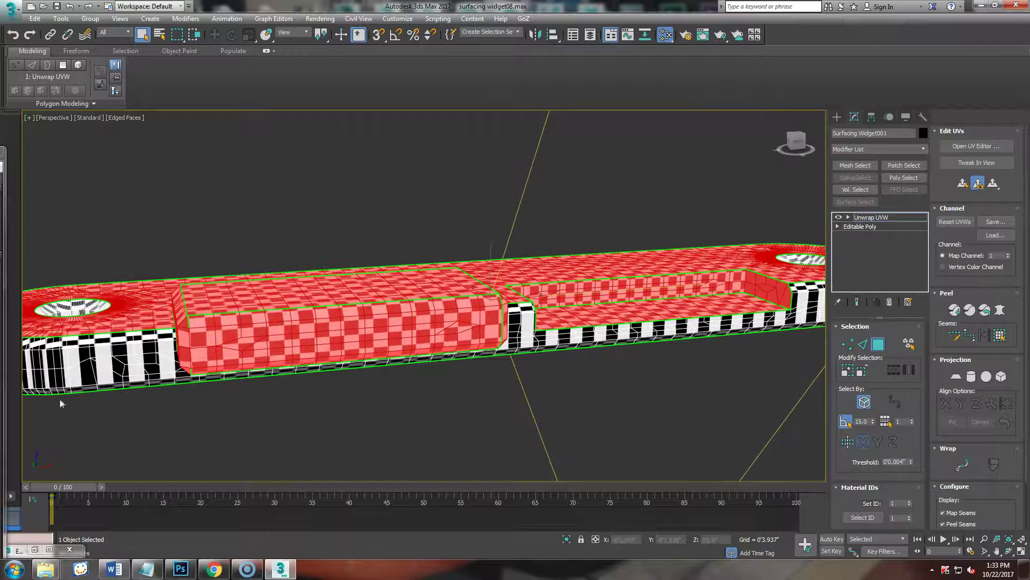
alt+middle_drag(667, 323, 626, 350)
middle_drag(672, 319, 529, 306)
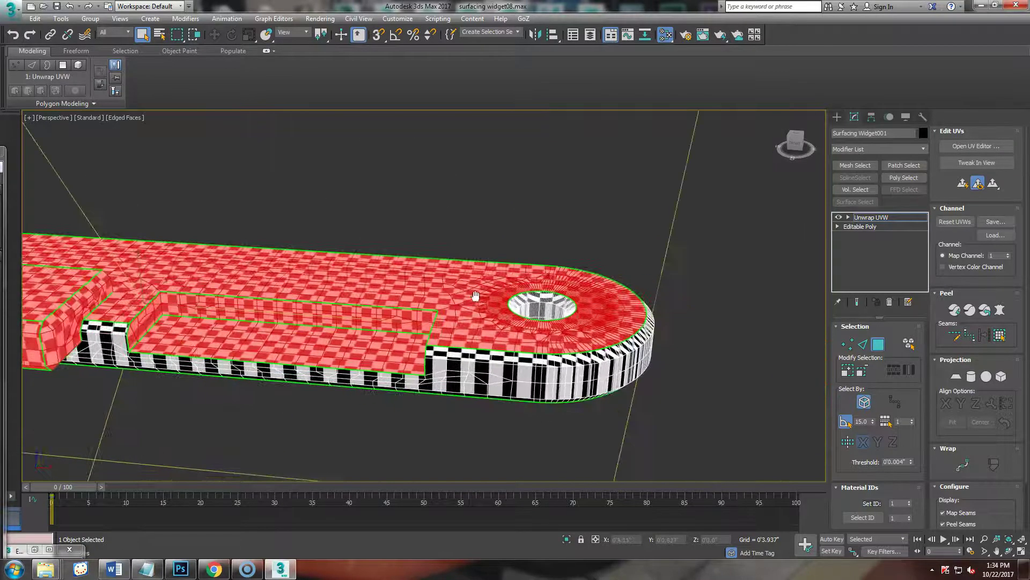
scroll(533, 317, up, 3)
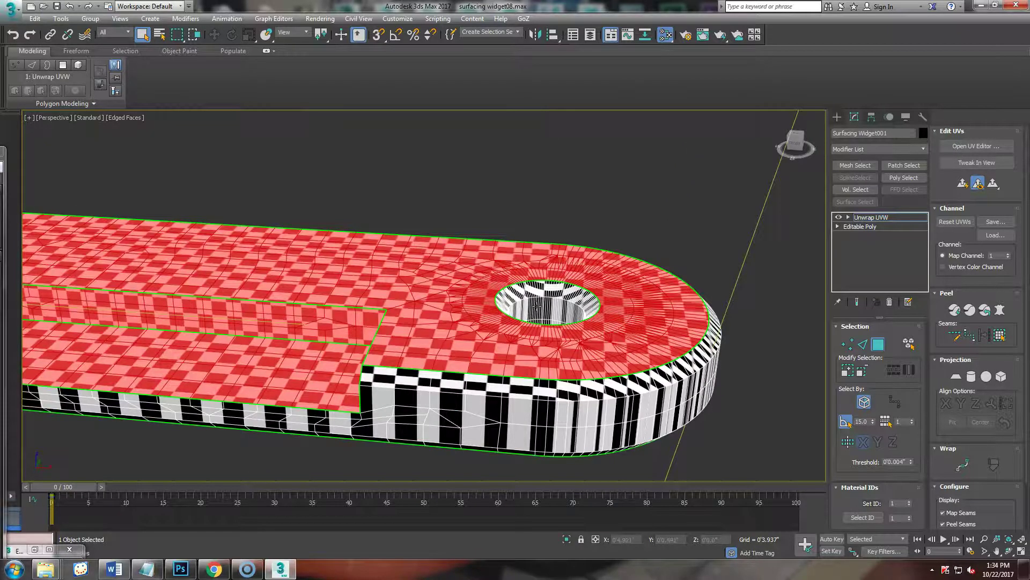
click(537, 305)
alt+middle_drag(473, 391, 518, 365)
click(520, 363)
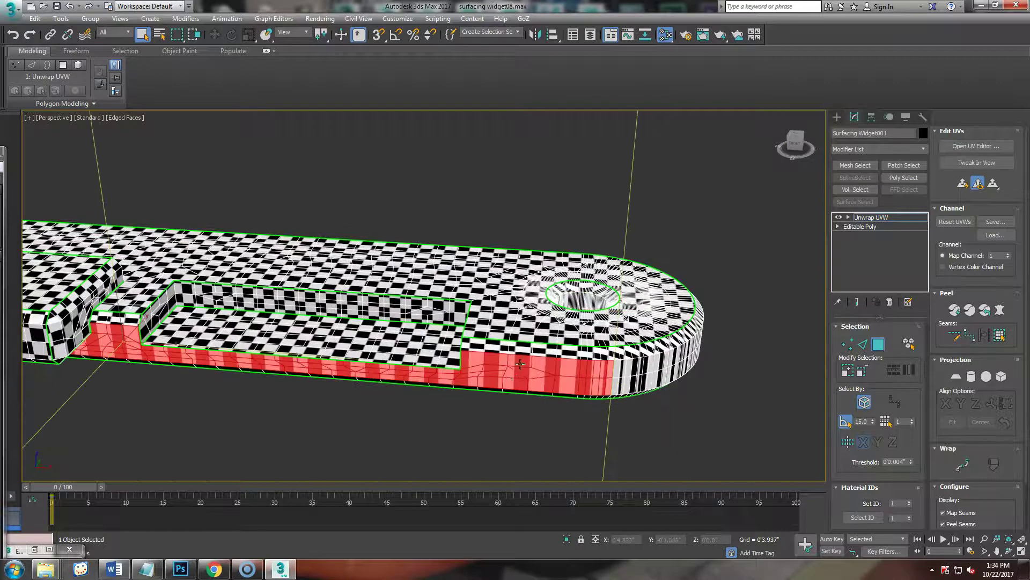
Turn off planar-angle selection and deselect the narrow side-wall faces at the rounded end beside the raised block.
alt+middle_drag(349, 426, 492, 419)
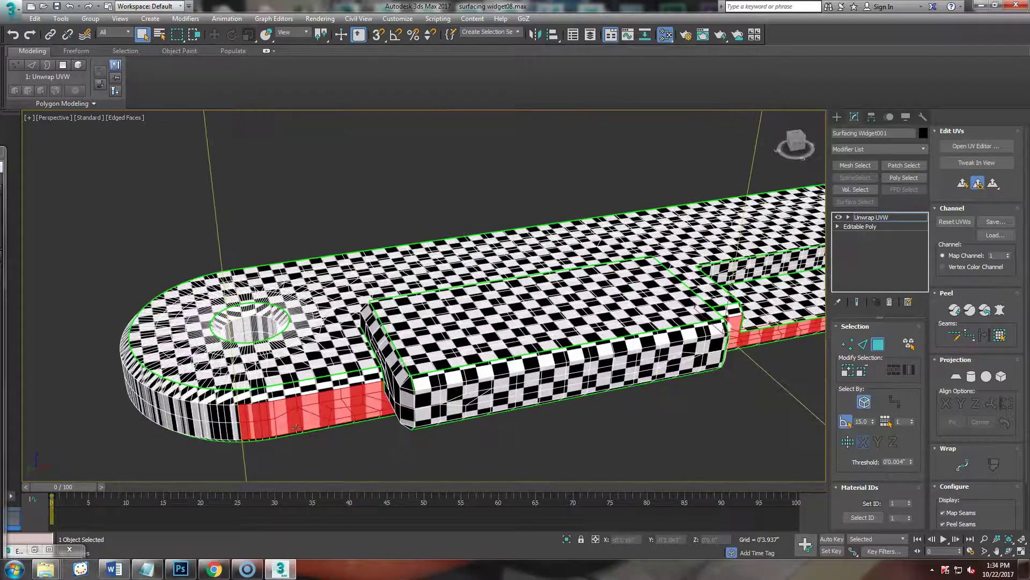
scroll(296, 427, up, 3)
scroll(311, 410, up, 2)
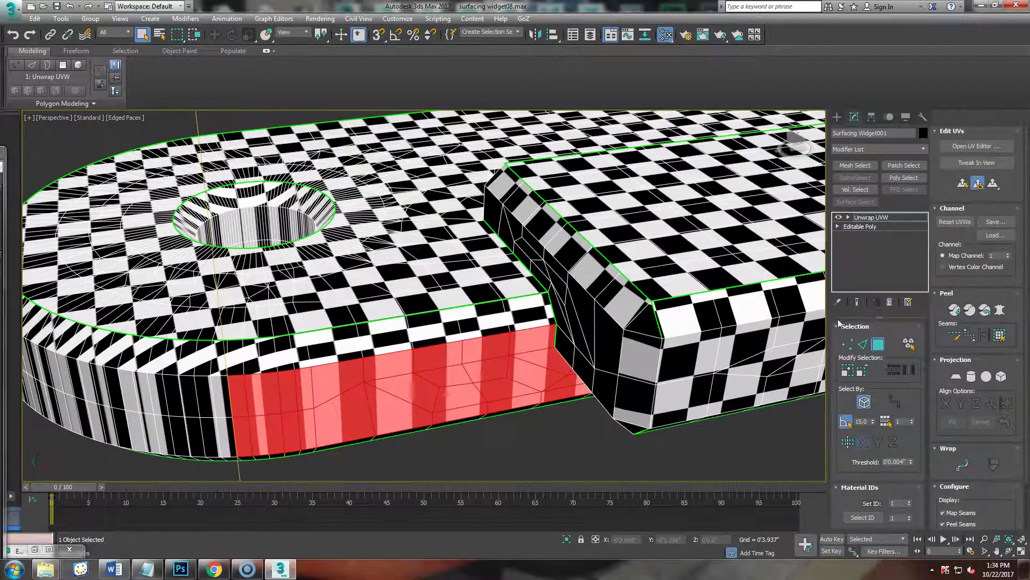
click(846, 422)
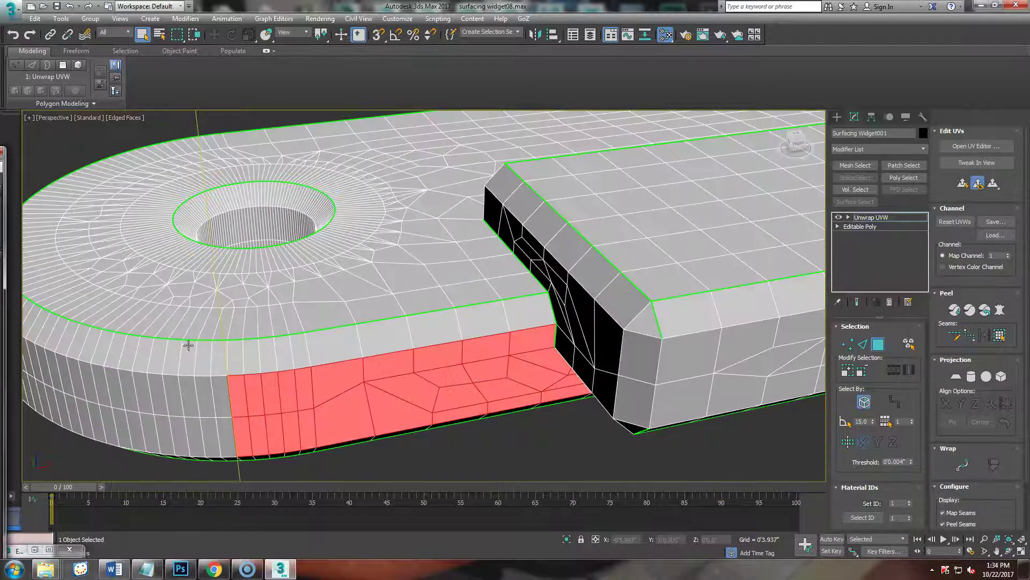
scroll(276, 400, down, 2)
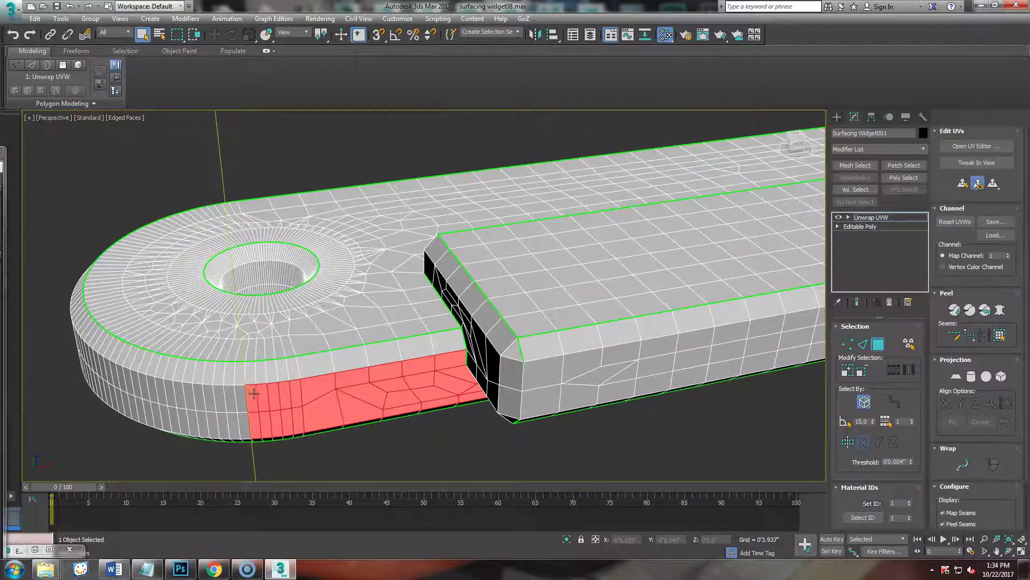
alt+click(257, 409)
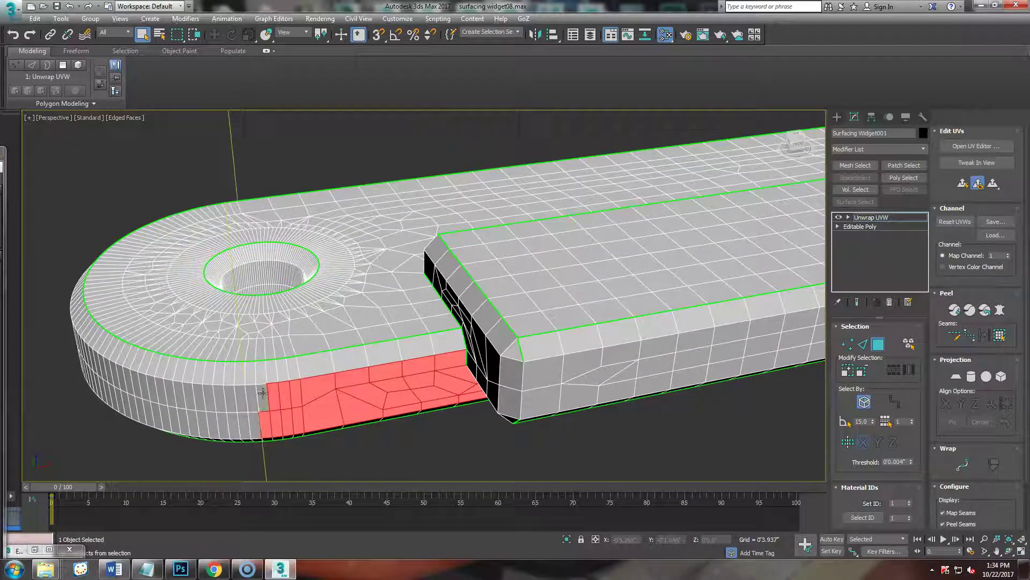
alt+click(287, 418)
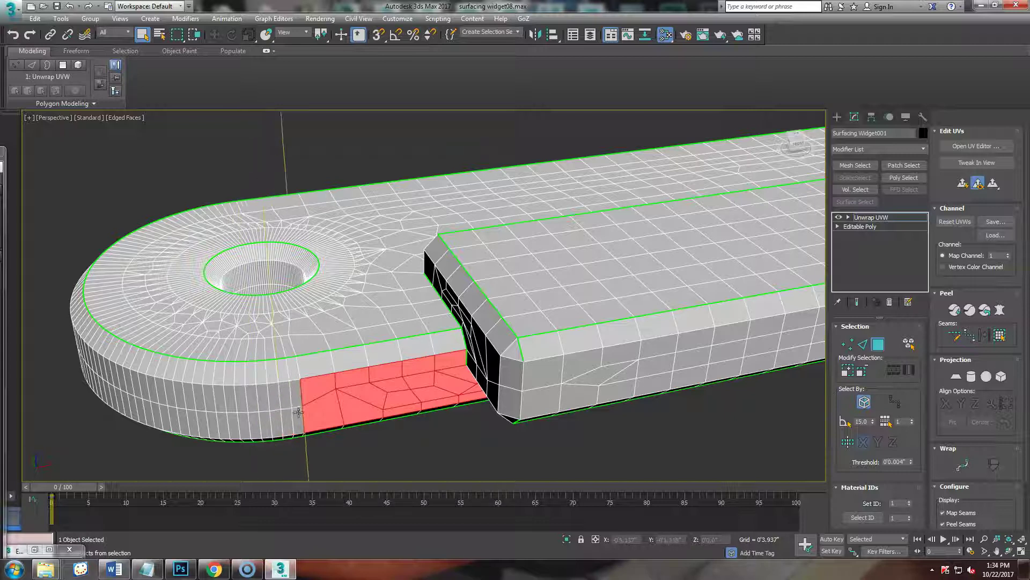
Deselect the narrow side-wall faces at the rounded end beside the recess, one by one.
alt+middle_drag(671, 371, 161, 386)
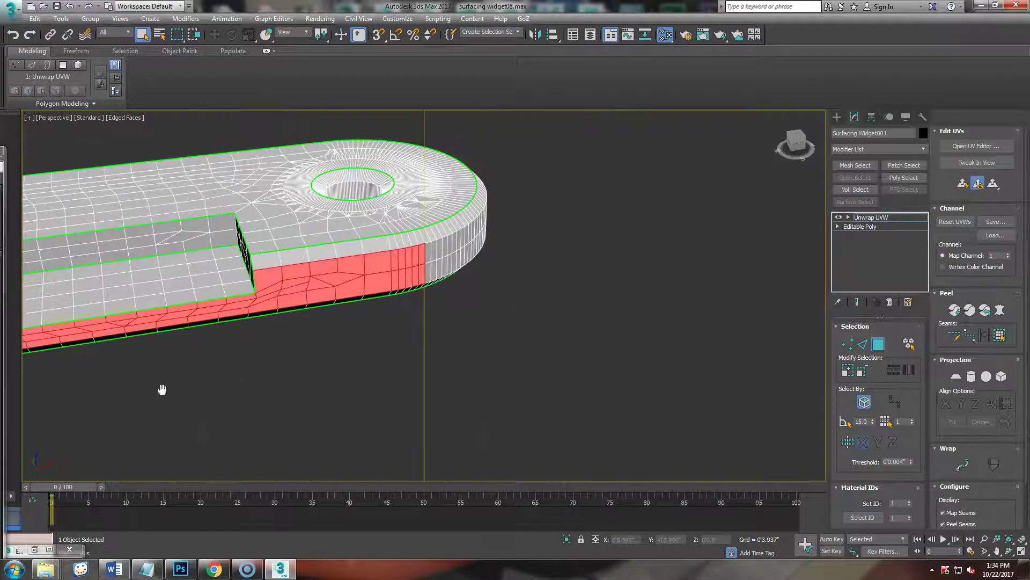
scroll(446, 341, up, 4)
middle_drag(448, 362, 492, 235)
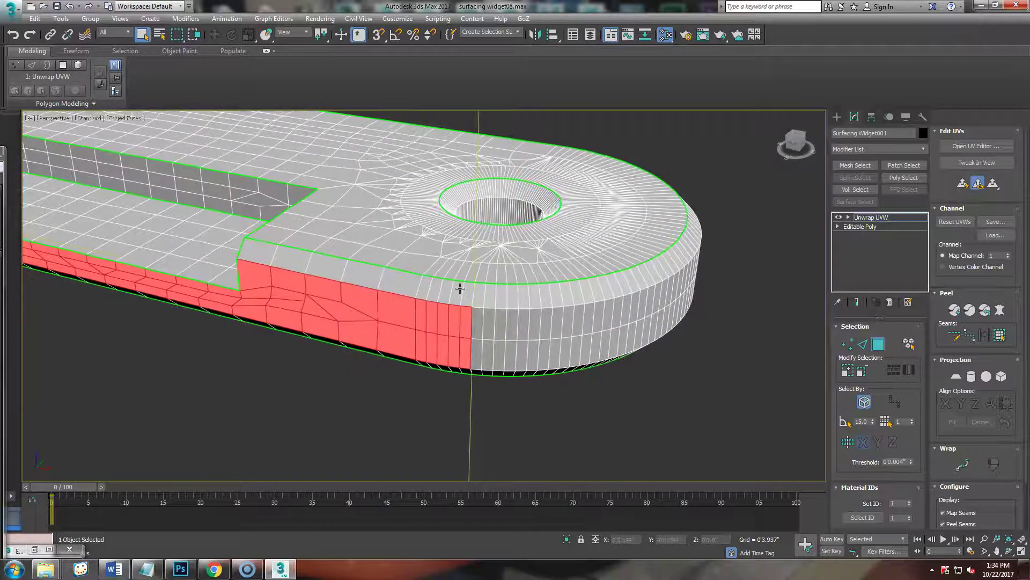
alt+click(431, 318)
alt+click(421, 350)
alt+click(433, 348)
alt+click(441, 348)
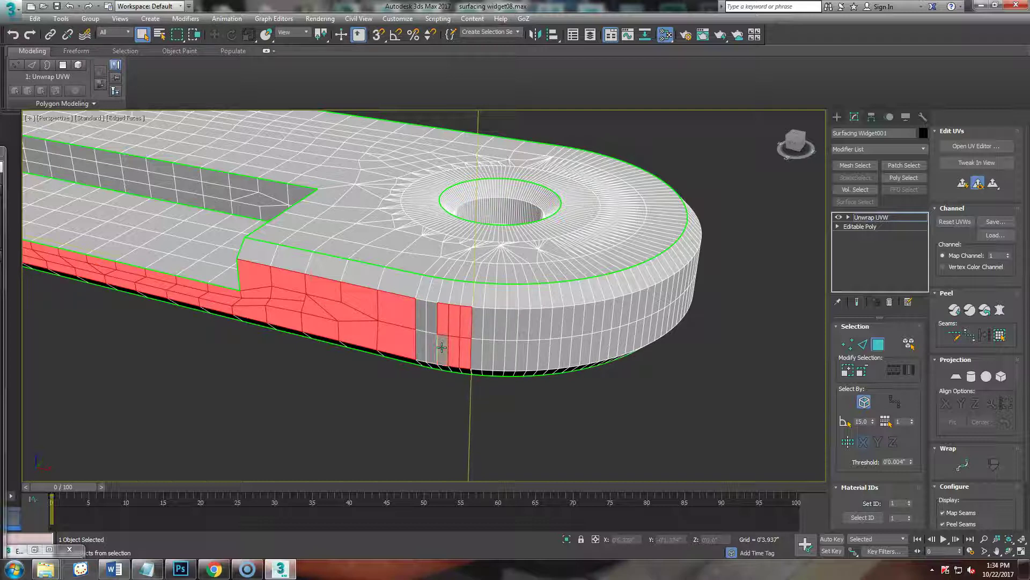
alt+click(441, 323)
alt+click(454, 321)
alt+click(455, 348)
alt+click(466, 348)
alt+click(461, 325)
Add the upper bevel faces on both sides of the recess to the side-wall selection.
alt+middle_drag(336, 366, 446, 376)
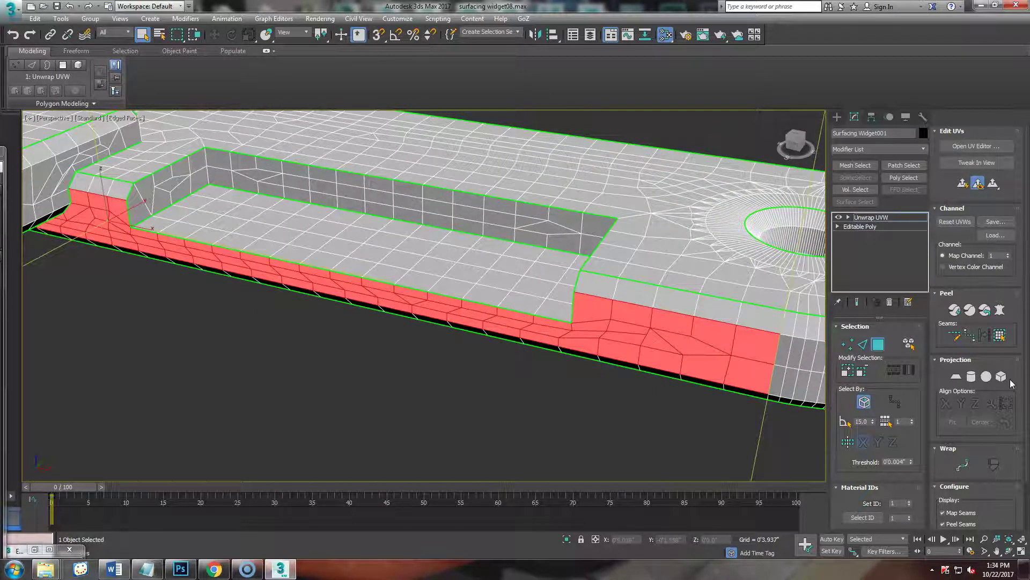
alt+middle_drag(517, 453, 513, 396)
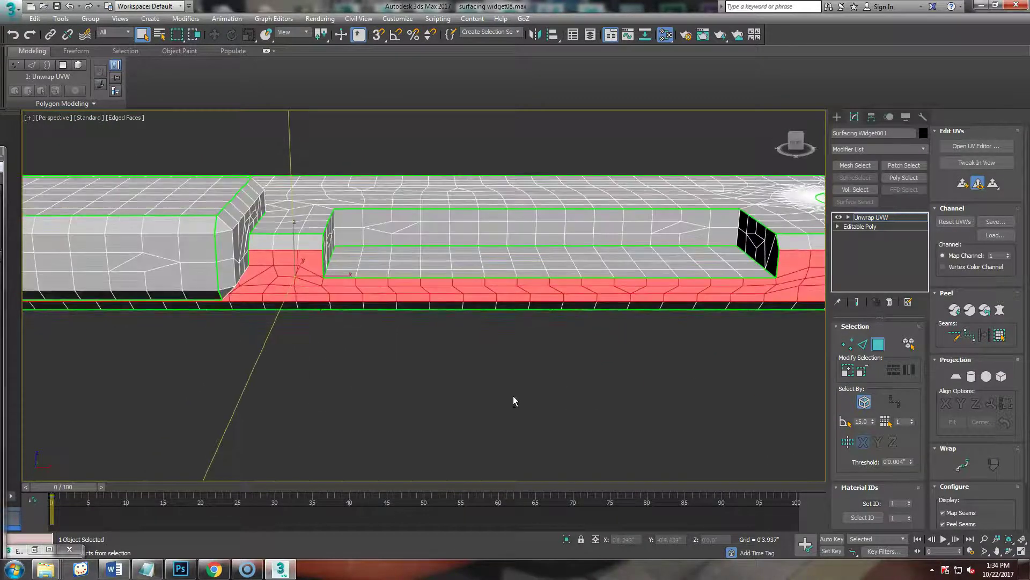
ctrl+click(277, 244)
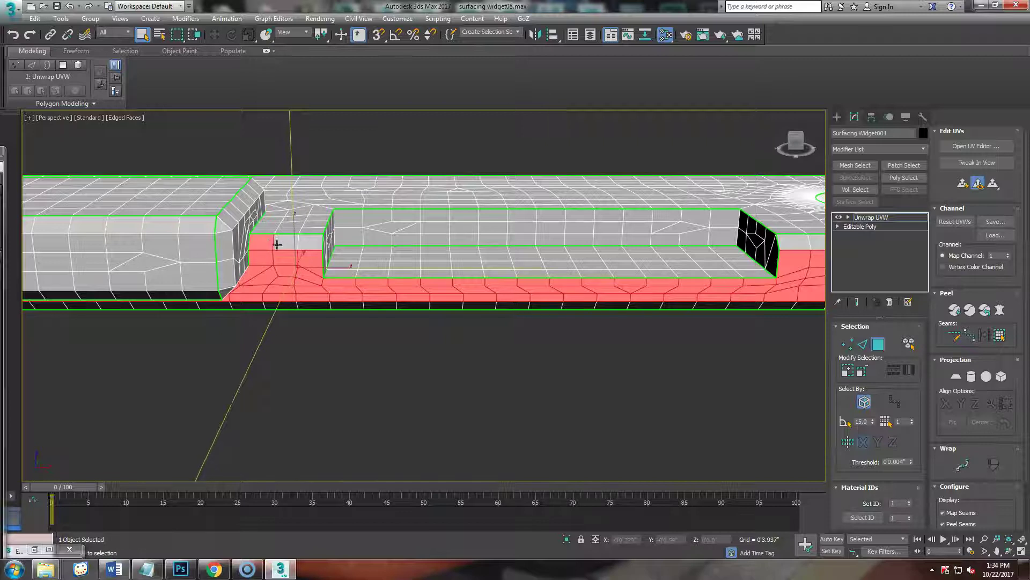
scroll(391, 314, down, 4)
ctrl+click(414, 316)
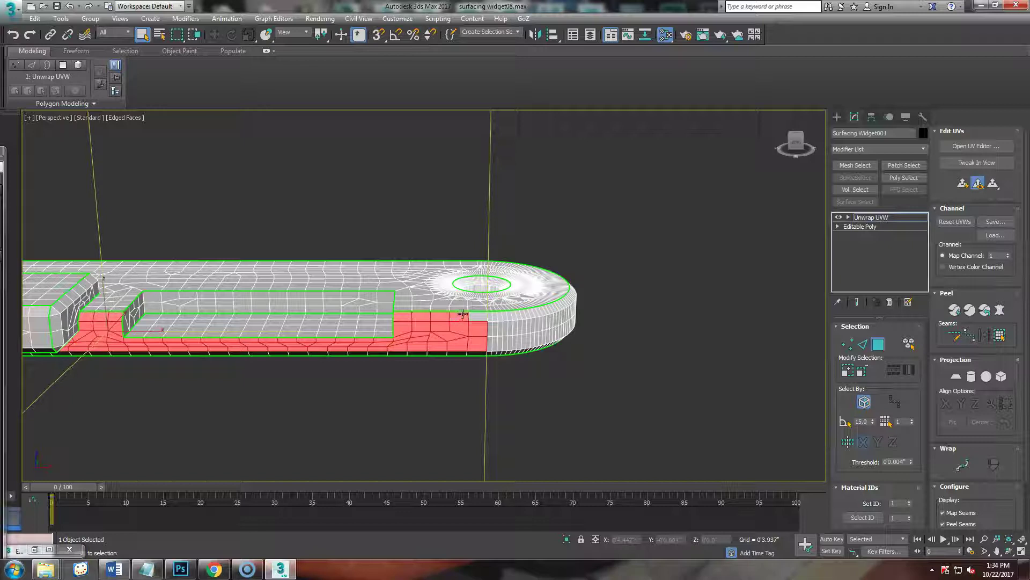
Add the upper bevel faces between the raised block and its nearby rounded end to the side-wall selection.
middle_drag(472, 316, 497, 389)
scroll(497, 390, down, 4)
scroll(287, 391, up, 5)
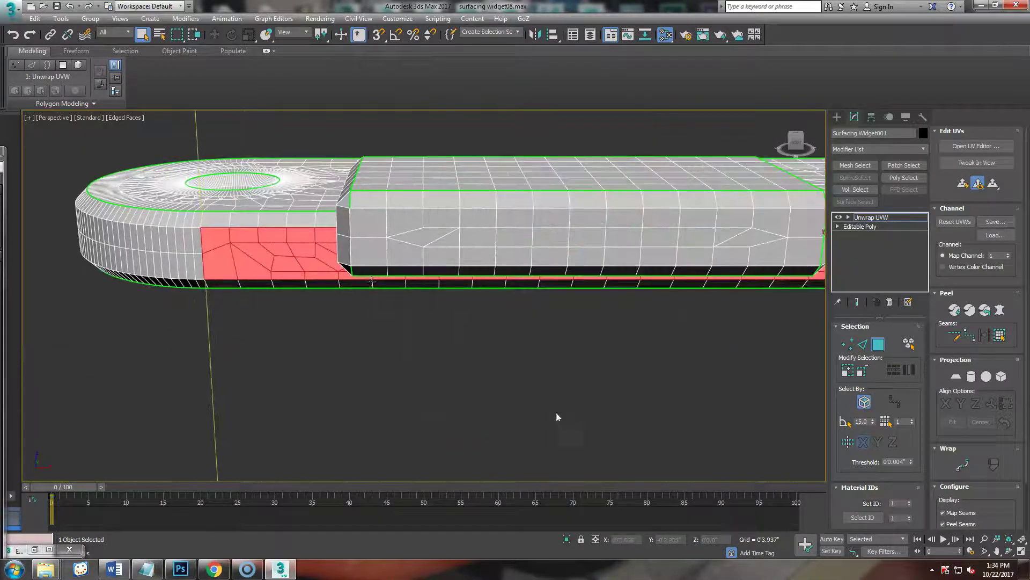
ctrl+click(325, 219)
ctrl+click(301, 219)
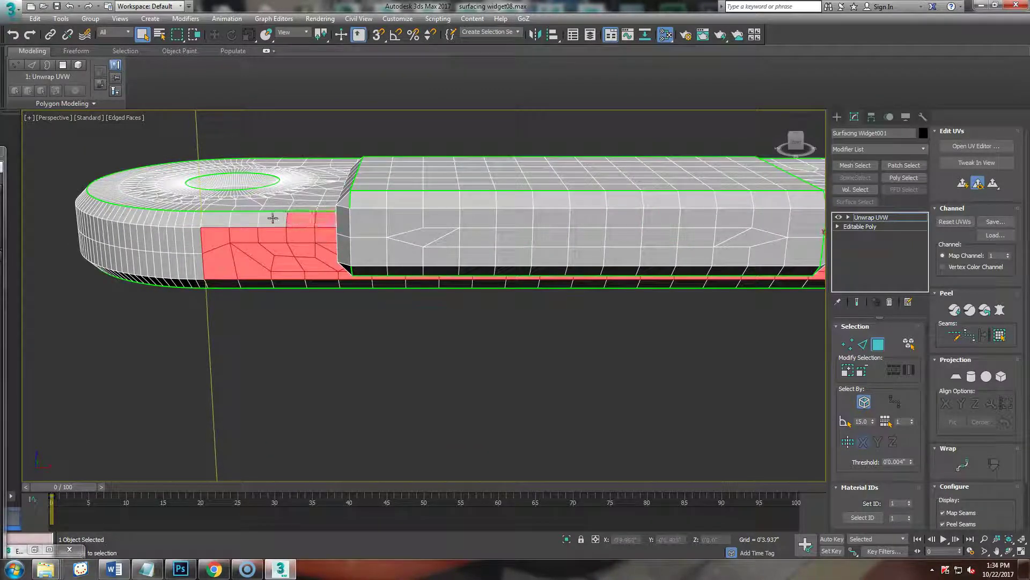
ctrl+click(272, 219)
ctrl+click(245, 217)
ctrl+click(215, 219)
Add the lower bevel strip to the selection by planar angle, and deselect the curved faces at both rounded ends of the widget.
alt+middle_drag(364, 413, 375, 356)
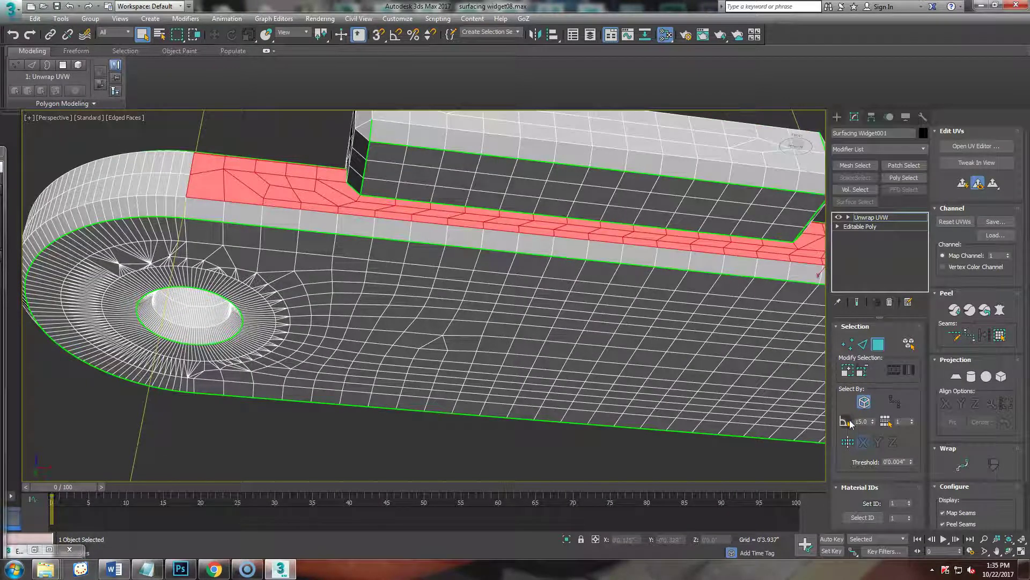
ctrl+click(491, 242)
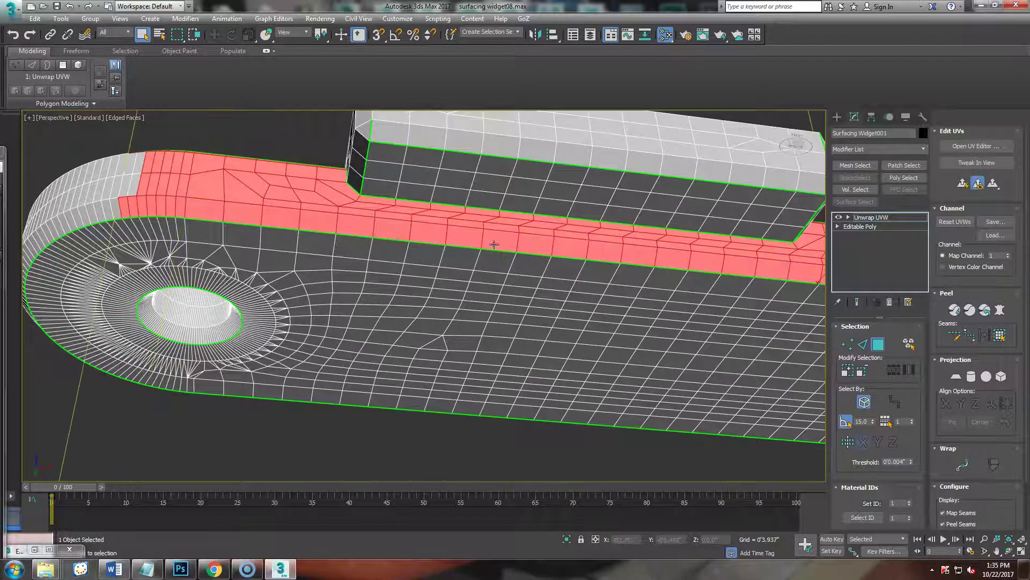
alt+middle_drag(660, 388, 397, 368)
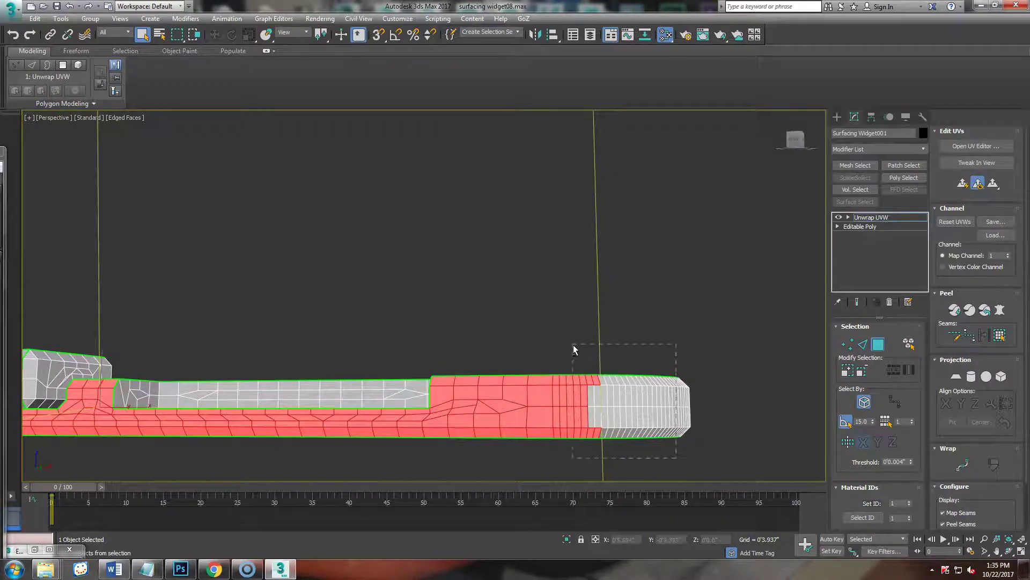
drag(581, 356, 559, 341)
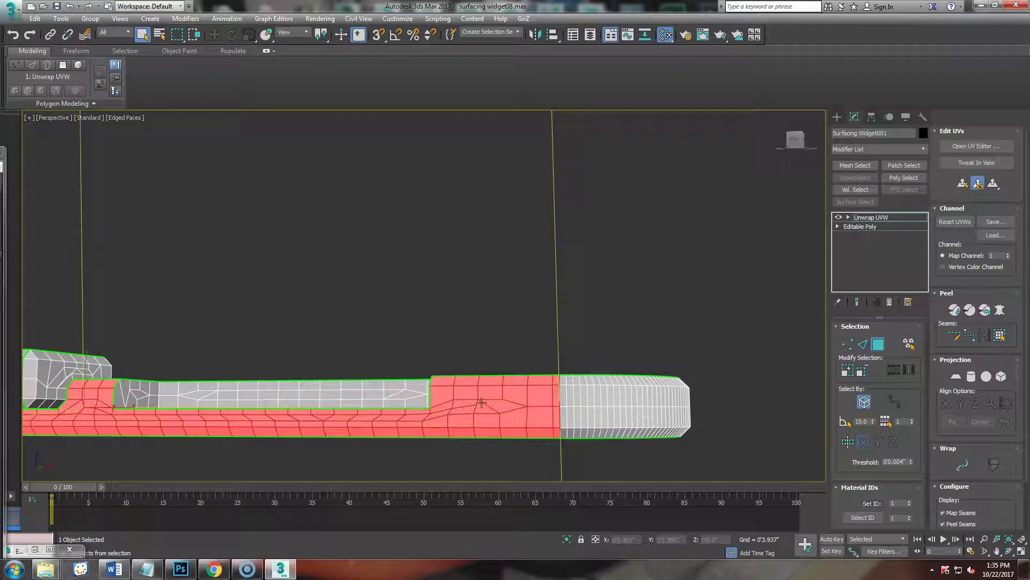
alt+click(555, 395)
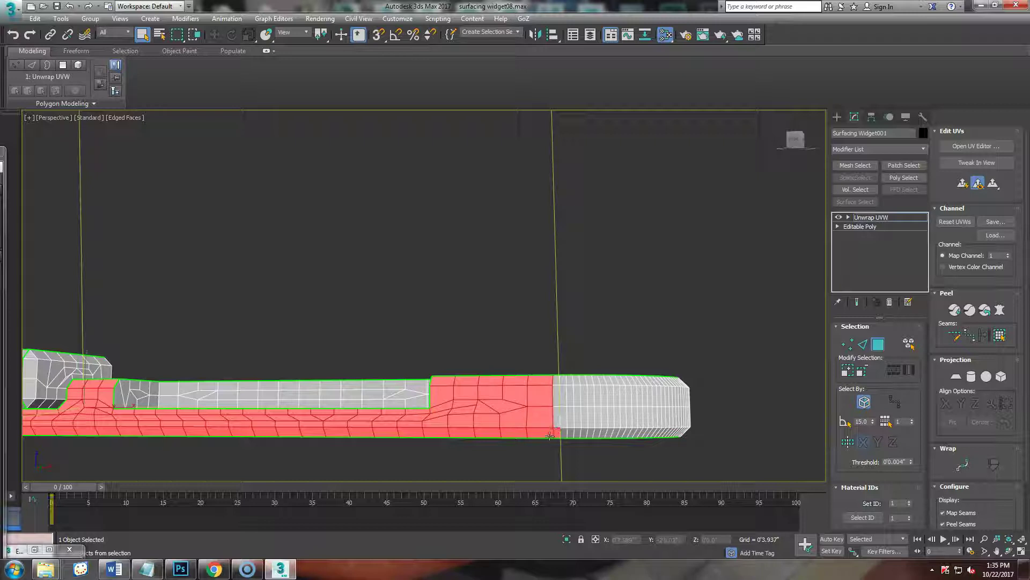
alt+middle_drag(375, 404, 487, 341)
drag(330, 230, 422, 324)
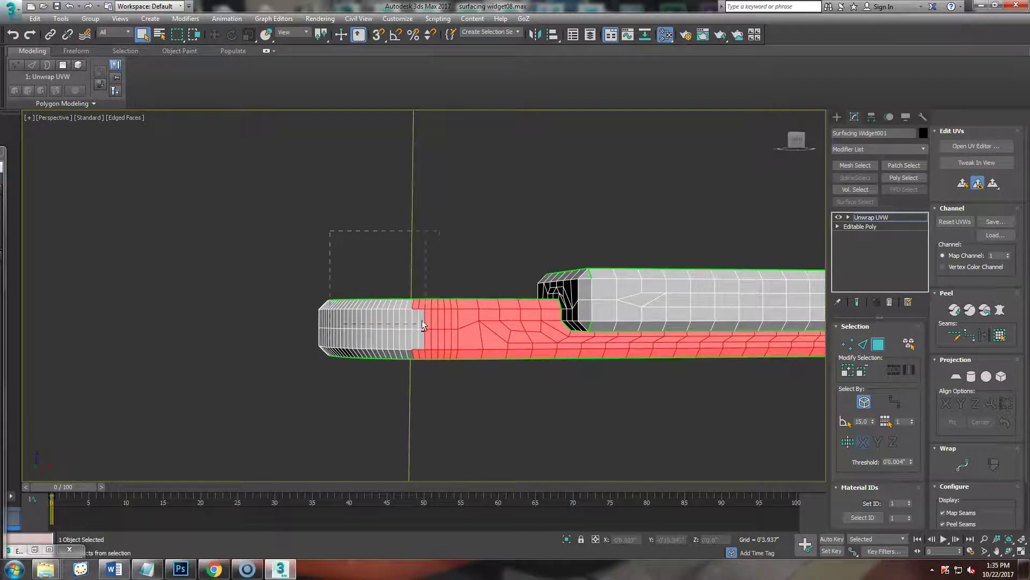
alt+drag(455, 366, 455, 366)
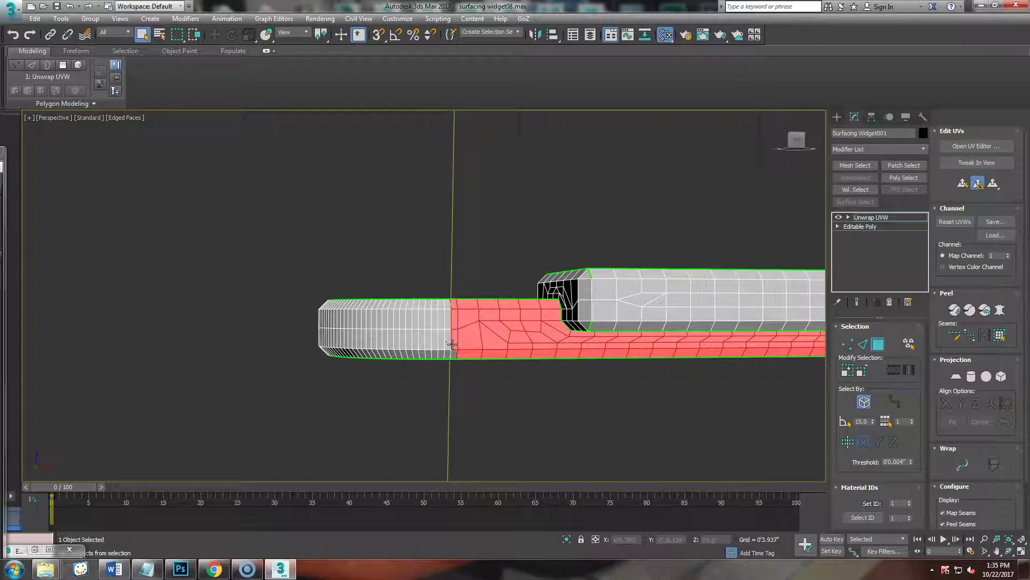
Quick planar map the selected side wall as one shell and move it out of the texture tile beside the other mapped shells.
alt+middle_drag(452, 324, 424, 382)
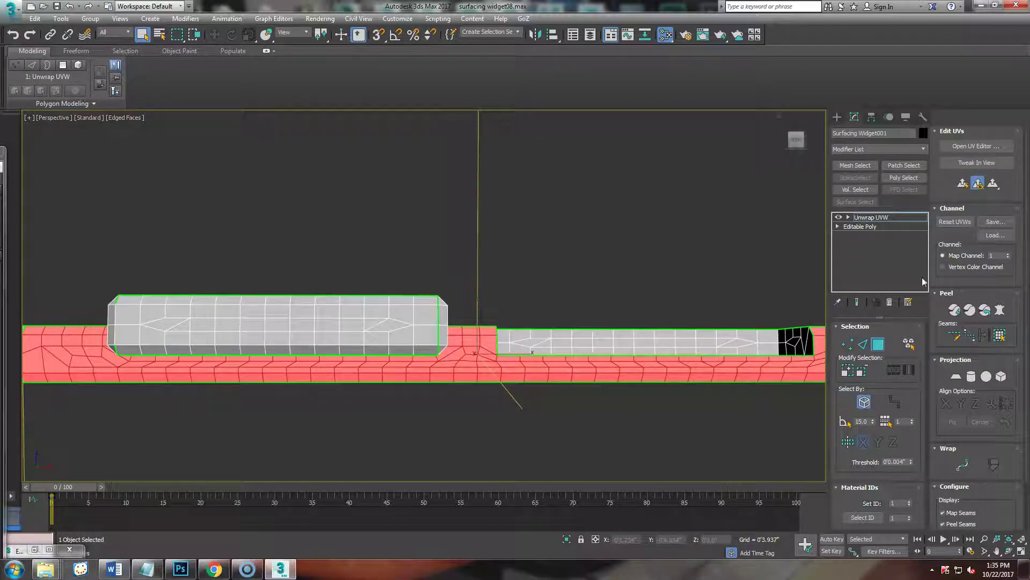
click(962, 150)
scroll(421, 265, up, 6)
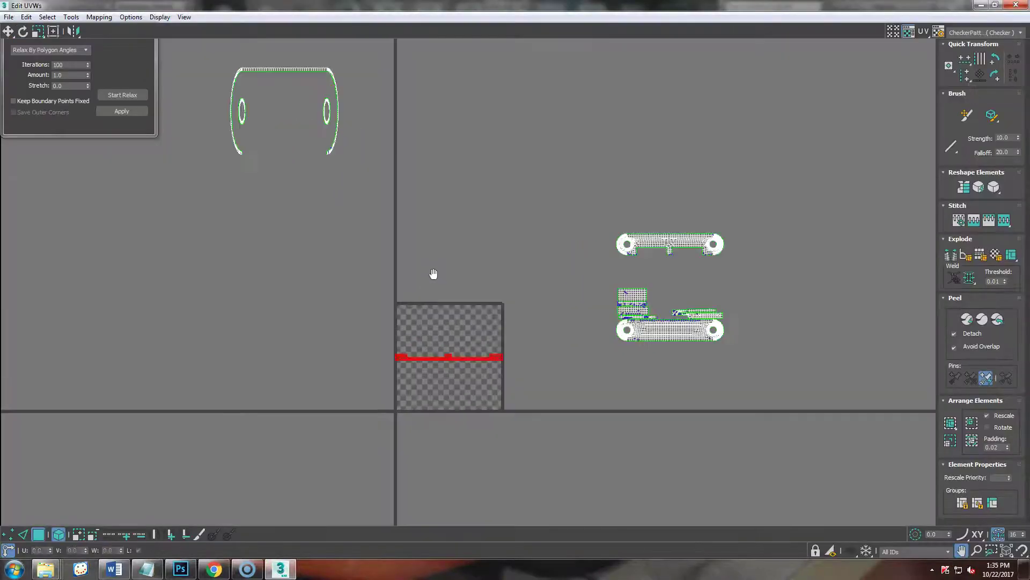
middle_drag(414, 271, 357, 116)
drag(356, 243, 798, 241)
middle_drag(780, 186, 642, 209)
drag(682, 275, 833, 246)
click(982, 5)
Turn on planar-angle selection and select the opposite long side wall with its upper and lower bevels.
scroll(474, 363, down, 8)
mouse_move(474, 362)
alt+middle_down()
mouse_move(598, 375)
mouse_move(463, 368)
alt+middle_up()
click(844, 422)
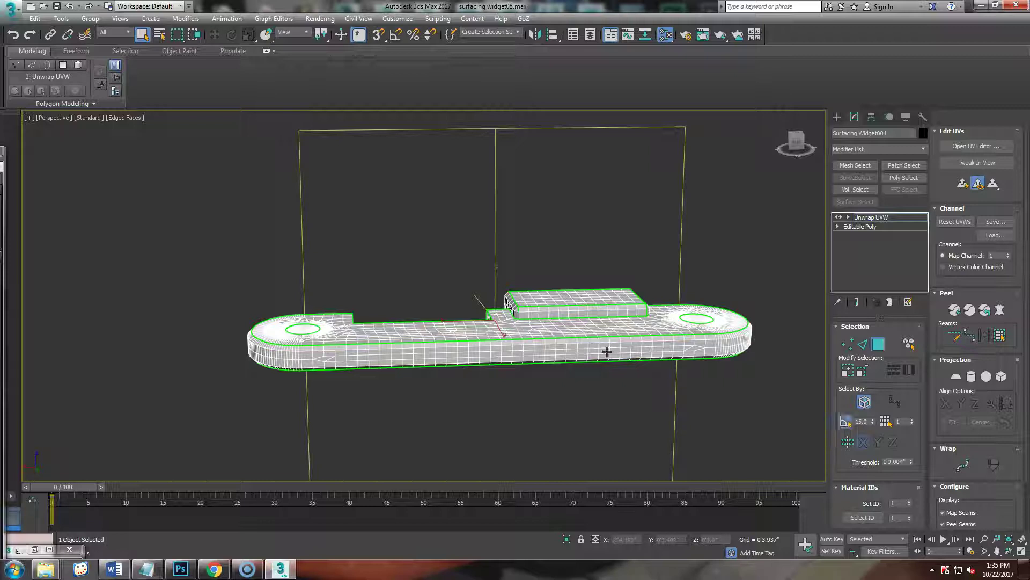
click(601, 350)
click(567, 356)
alt+middle_drag(567, 356, 530, 364)
scroll(311, 396, up, 3)
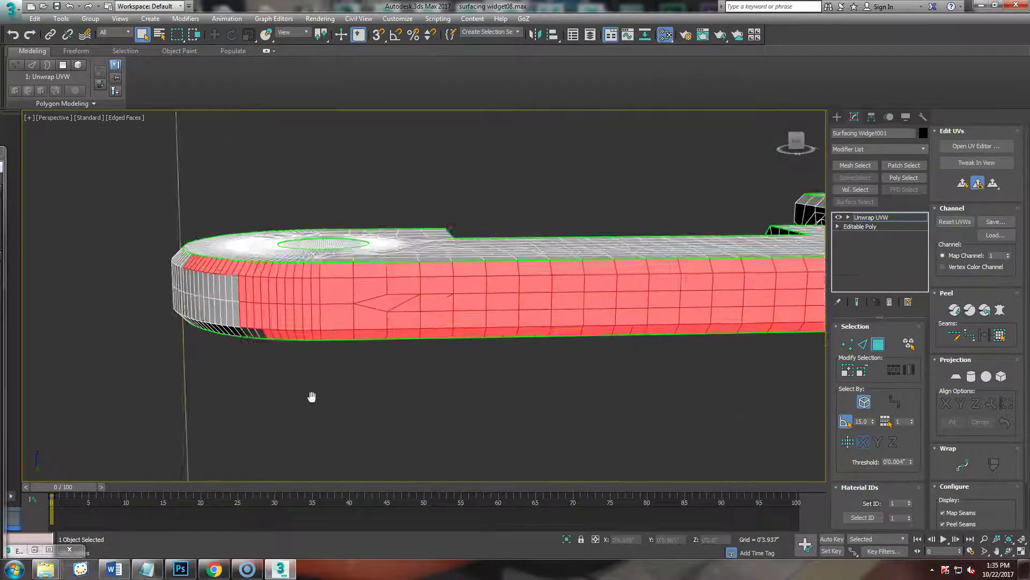
middle_drag(311, 396, 351, 423)
drag(204, 267, 375, 440)
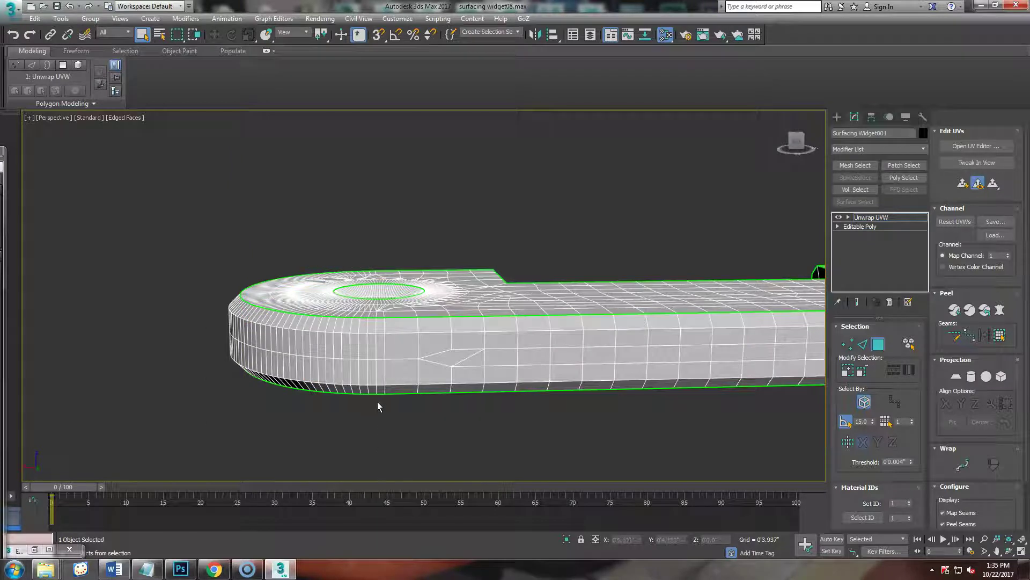
click(364, 384)
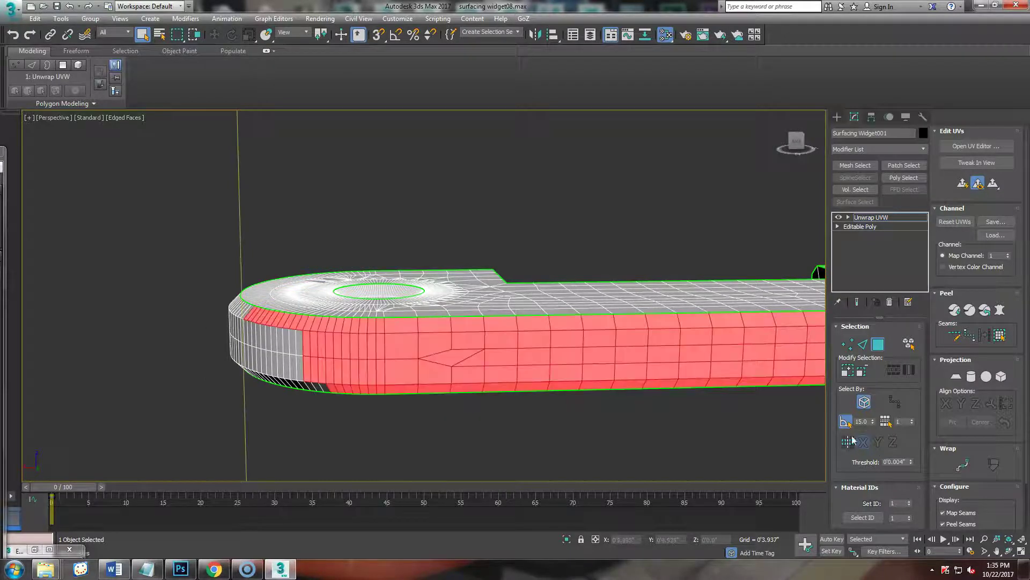
Turn off planar-angle selection and deselect the curved faces at both rounded ends of the opposite side wall.
click(845, 421)
alt+drag(177, 244, 387, 481)
alt+middle_drag(387, 481, 526, 429)
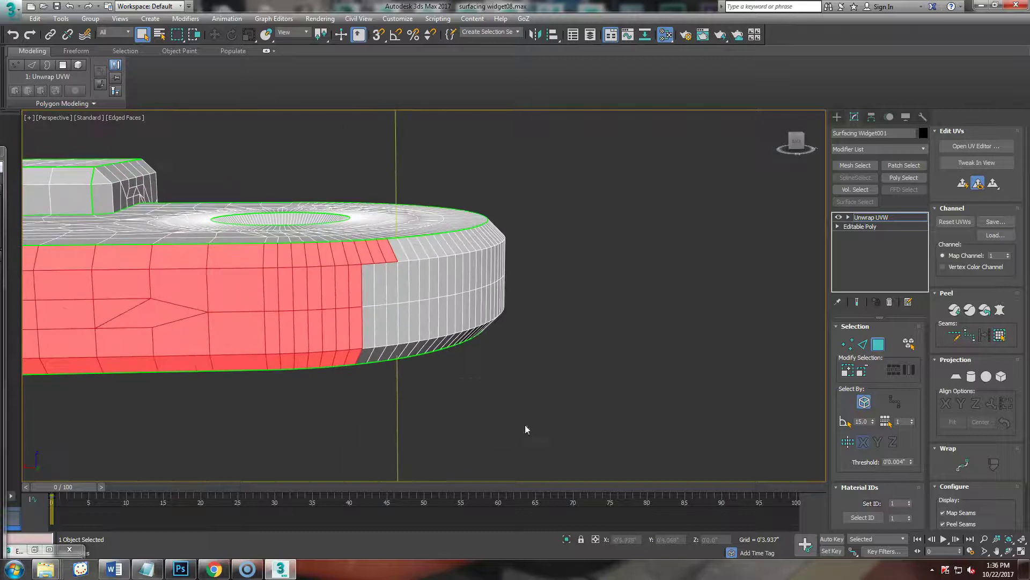
alt+drag(283, 189, 262, 177)
alt+middle_drag(232, 433, 387, 395)
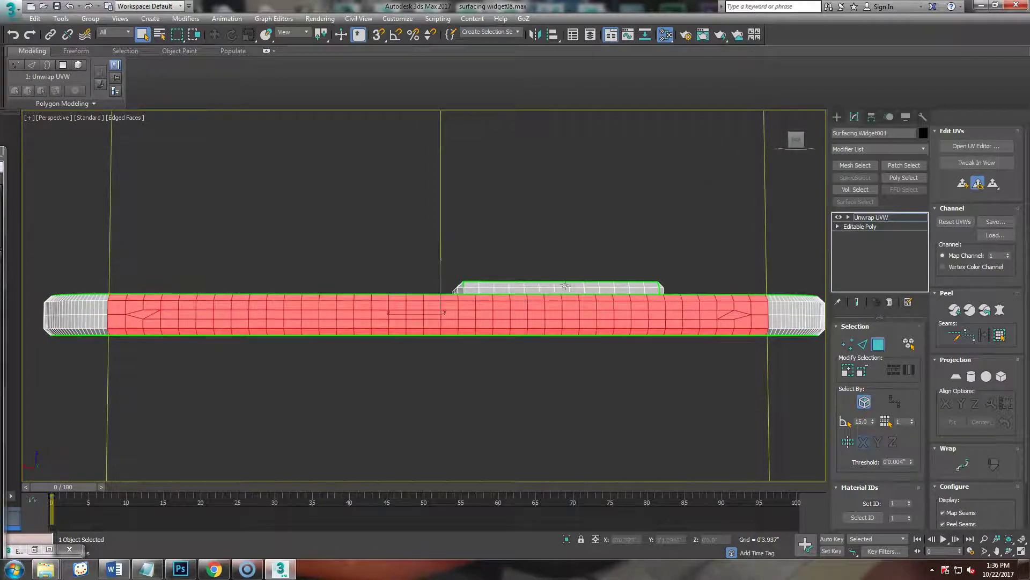
Move the newly mapped long side wall shell out of the texture tile and place it below the other shells.
click(948, 150)
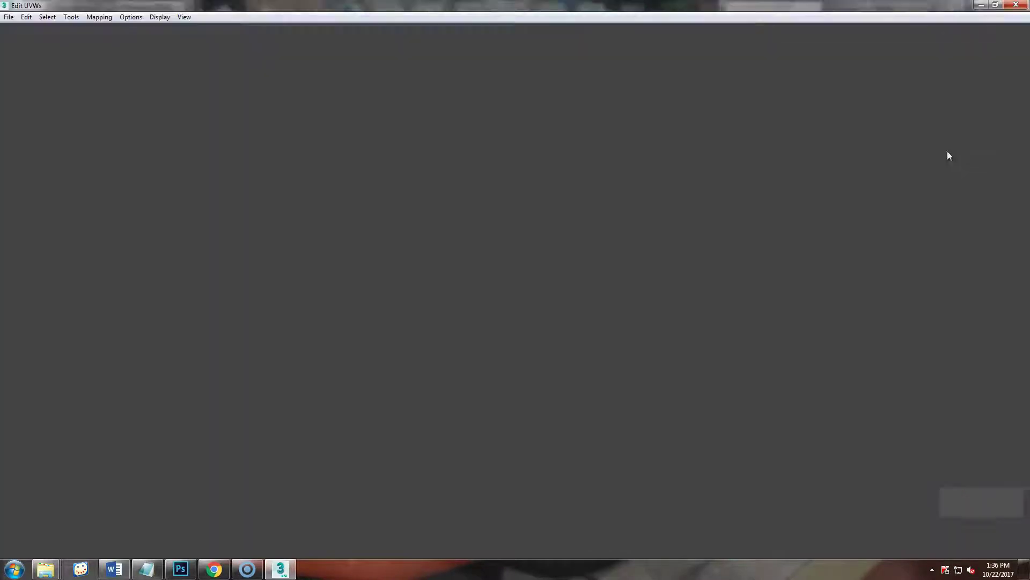
drag(259, 264, 837, 288)
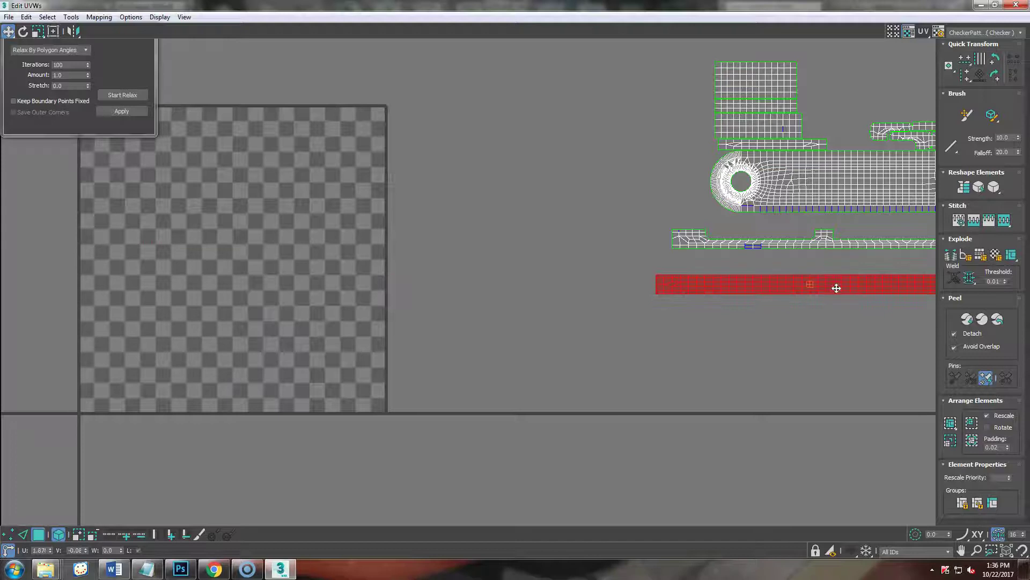
click(980, 6)
Select the curved wall and upper bevel around the first rounded end by planar angle.
alt+middle_drag(376, 355, 482, 354)
mouse_move(478, 333)
mouse_down()
mouse_move(314, 326)
mouse_move(345, 310)
mouse_move(348, 291)
mouse_up()
mouse_move(439, 289)
mouse_down()
mouse_move(535, 285)
mouse_move(548, 311)
mouse_move(590, 306)
mouse_up()
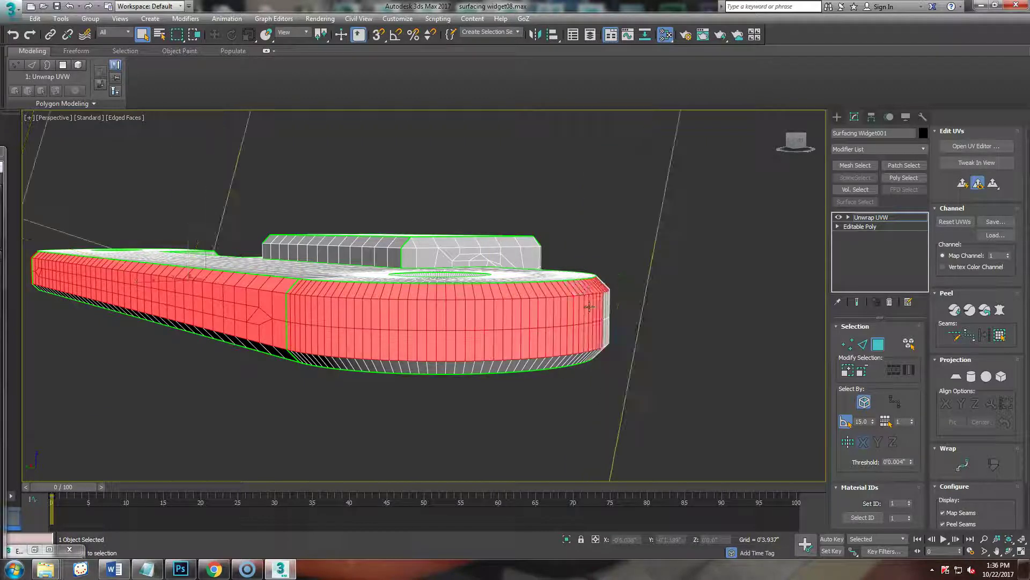
alt+middle_drag(525, 329, 495, 231)
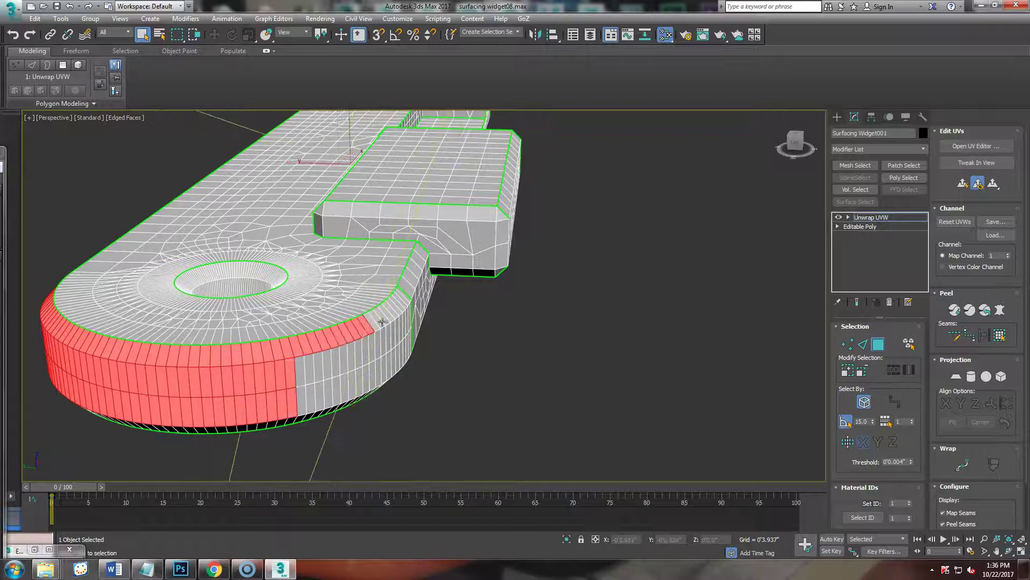
drag(385, 324, 389, 335)
ctrl+click(342, 368)
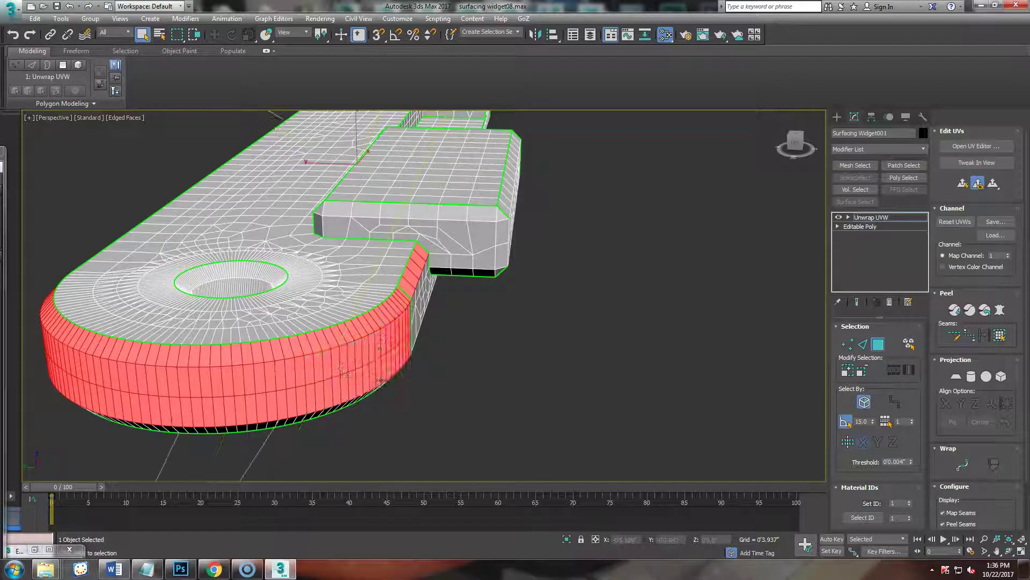
Add the lower bevel strip and the missing curved faces around the widget to the selection by planar angle.
alt+middle_drag(340, 442, 468, 303)
scroll(409, 399, up, 4)
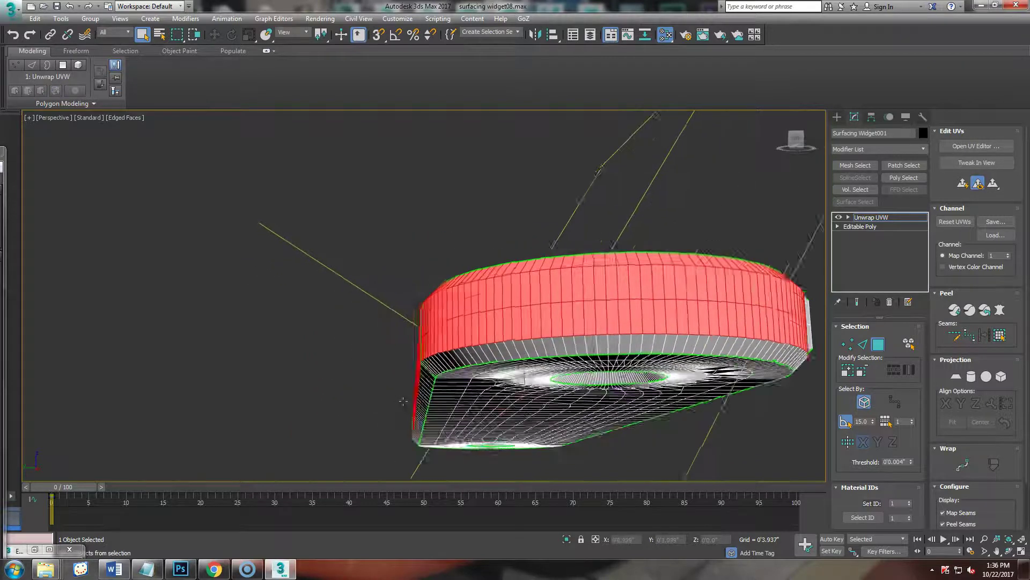
ctrl+click(472, 338)
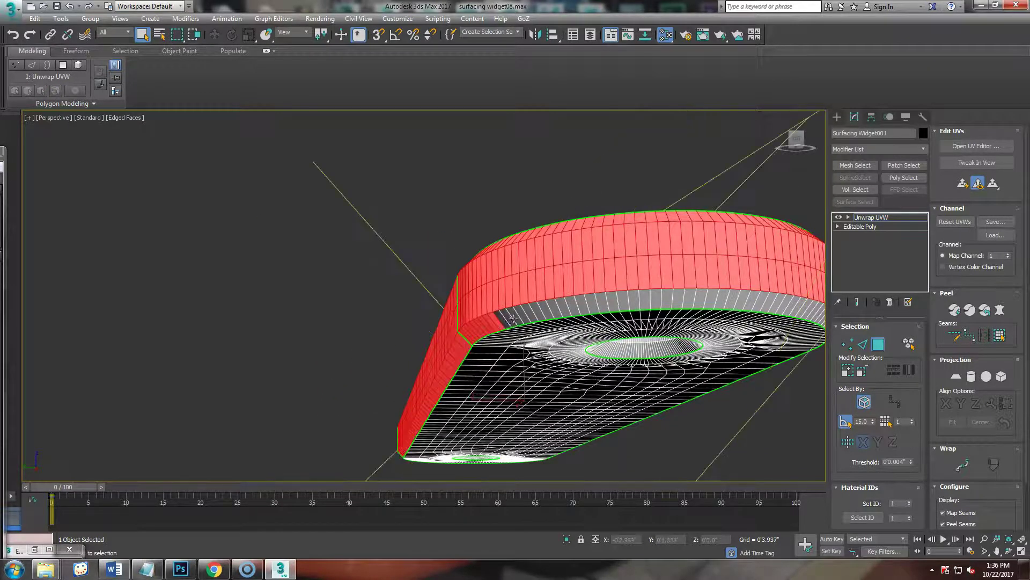
alt+middle_drag(727, 301, 691, 337)
ctrl+click(325, 358)
Switch to the front view and turn off planar-angle selection, keeping the whole perimeter wall selected.
alt+middle_drag(204, 353, 341, 378)
key(v)
key(f)
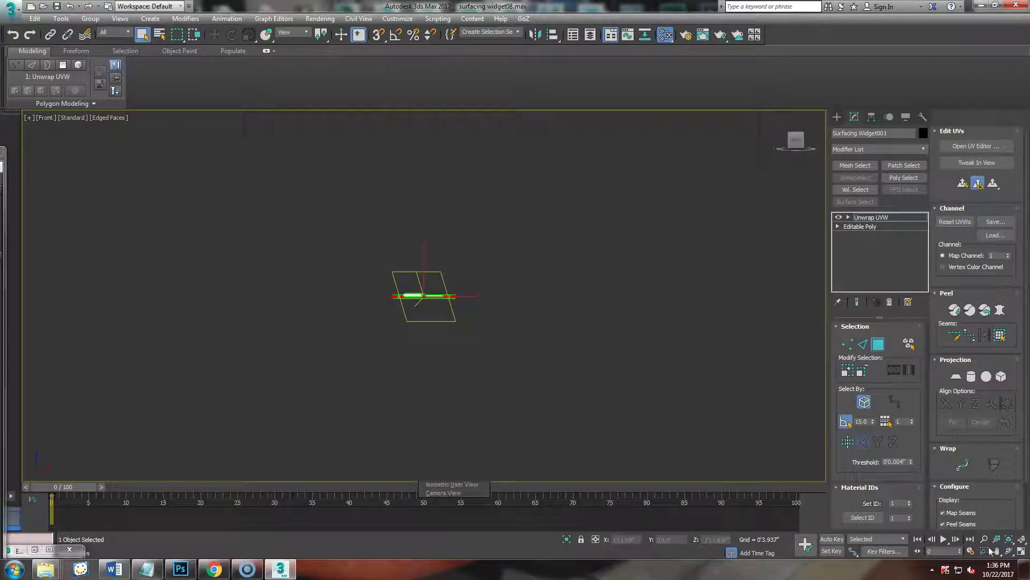
scroll(356, 378, up, 3)
scroll(358, 383, up, 4)
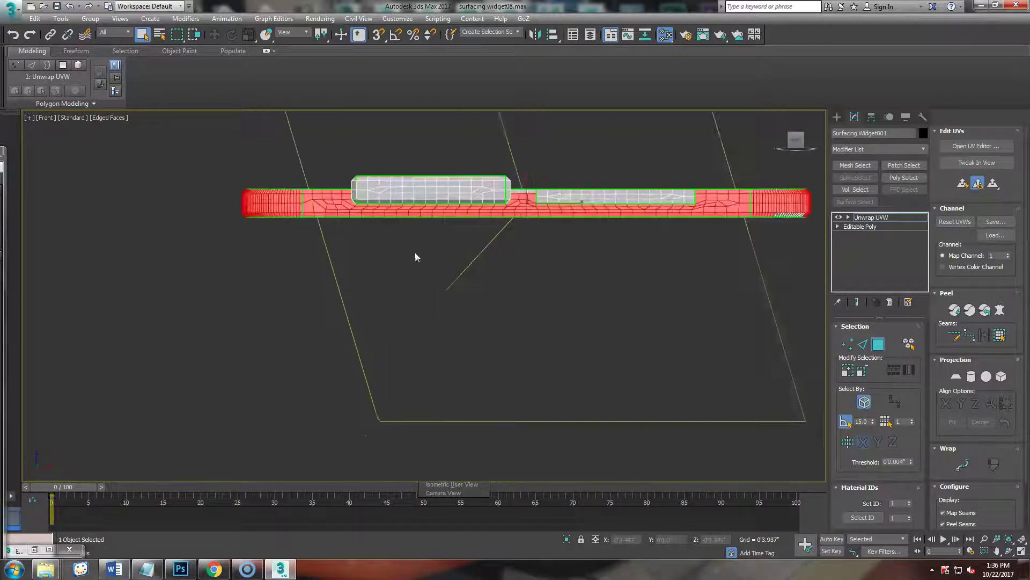
scroll(363, 380, up, 4)
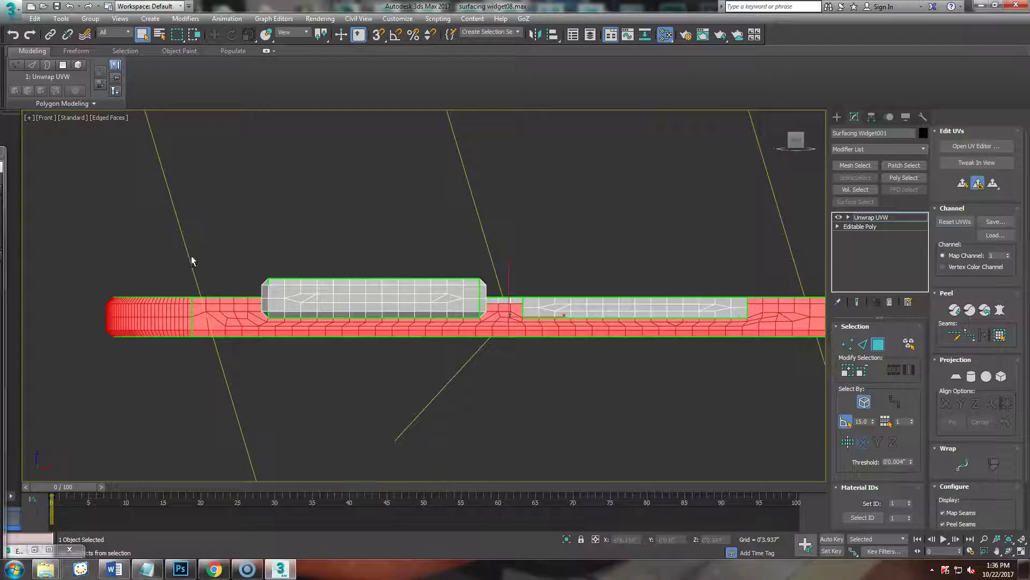
alt+drag(498, 402, 747, 401)
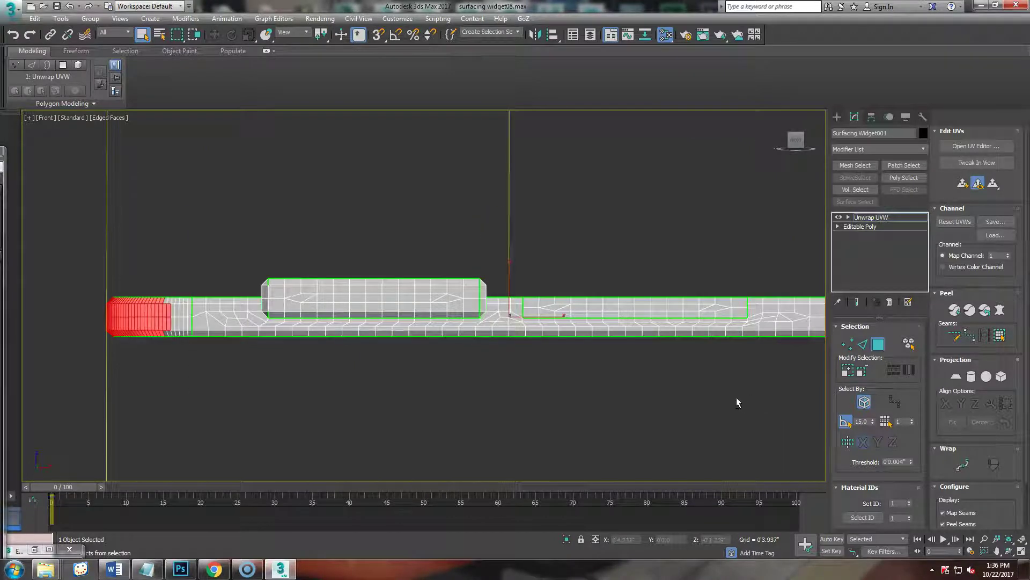
key(ctrl+z)
click(844, 420)
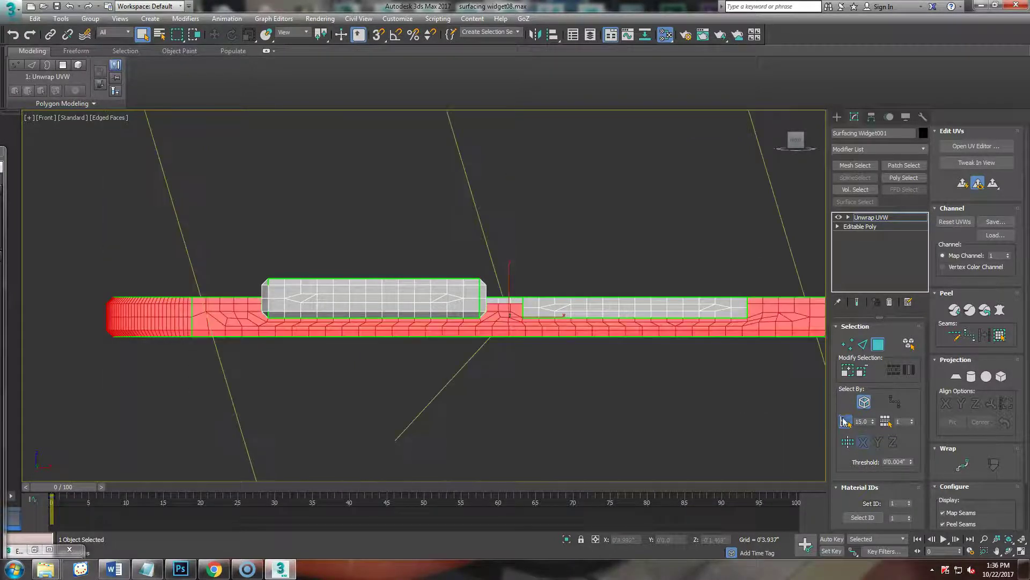
Deselect all straight side wall faces between the two rounded ends of the widget.
alt+drag(203, 285, 607, 406)
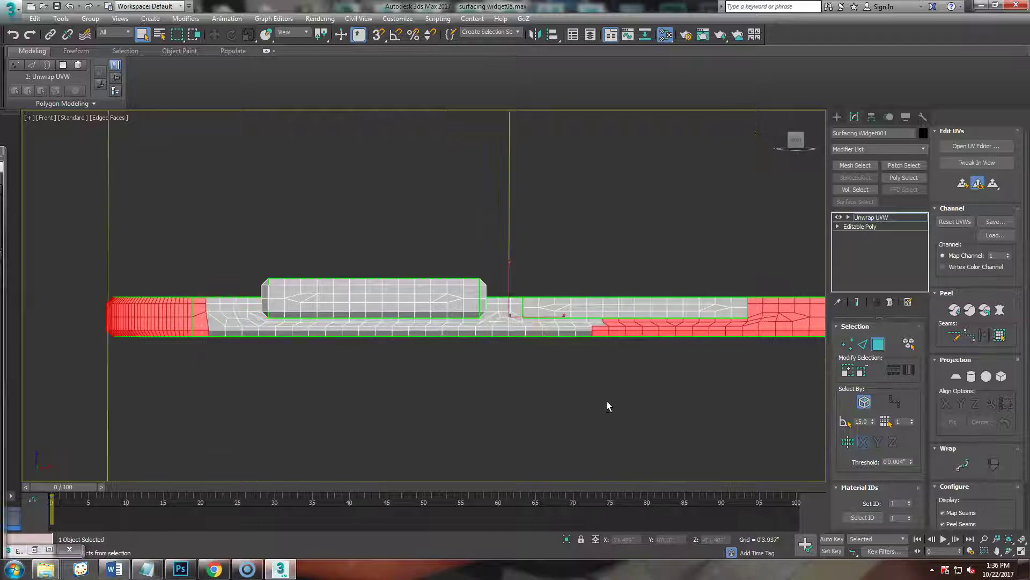
alt+drag(196, 308, 304, 406)
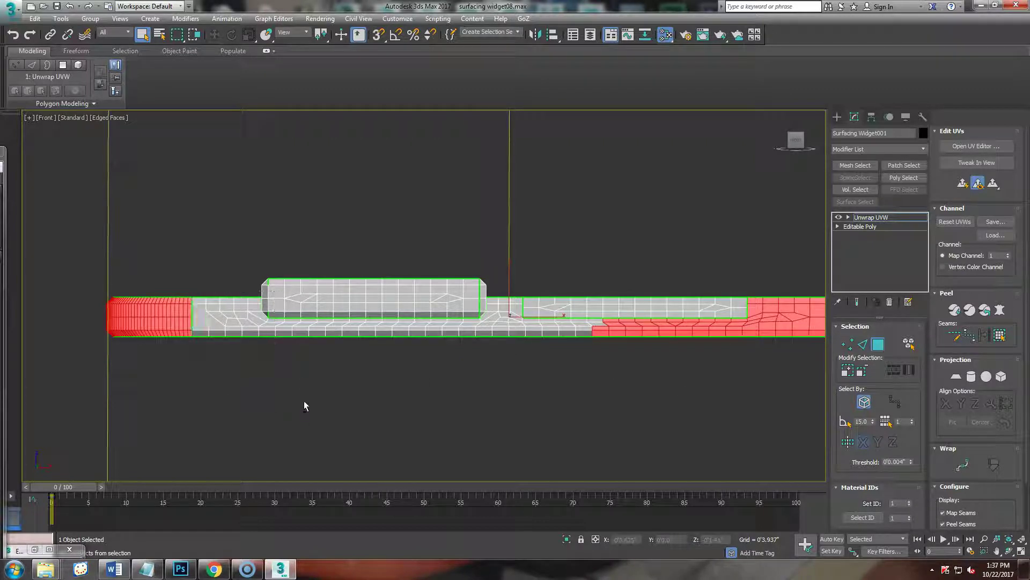
alt+drag(508, 256, 742, 409)
middle_drag(789, 358, 545, 392)
alt+drag(586, 431, 585, 431)
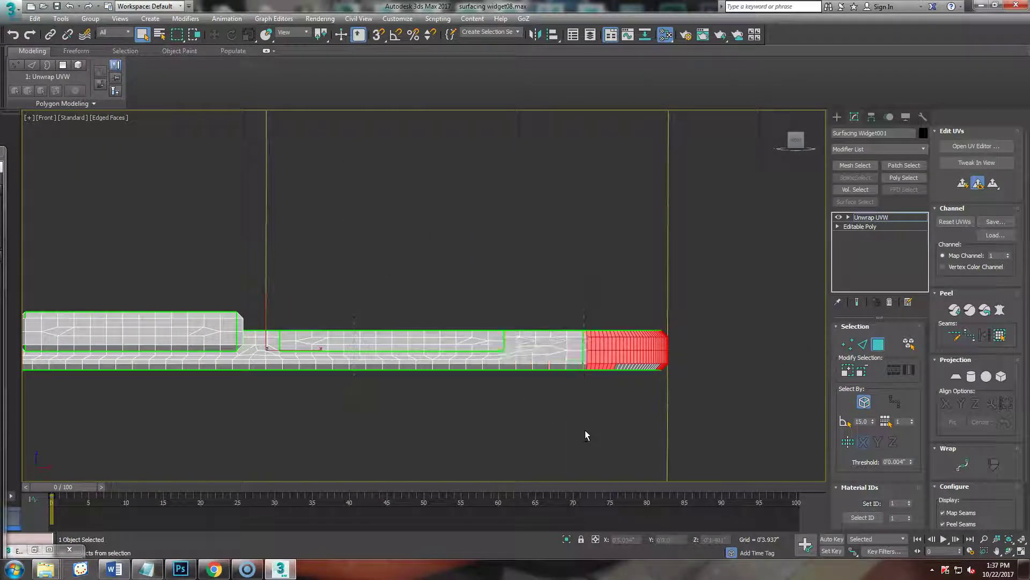
Add the missing lower bevel faces of the rounded end to the selection one by one.
scroll(589, 398, up, 4)
ctrl+drag(577, 338, 580, 279)
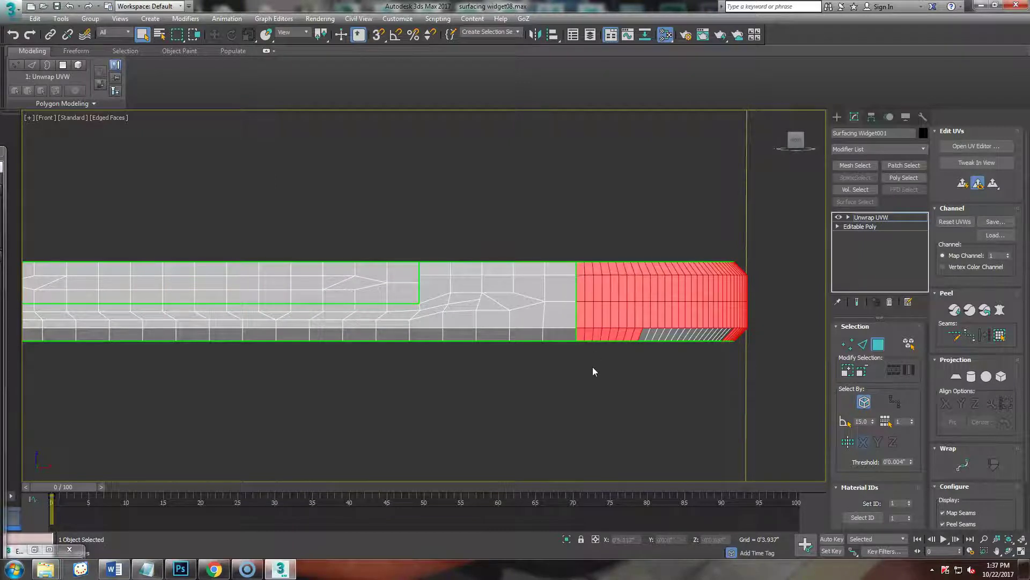
middle_drag(635, 362, 437, 274)
ctrl+click(437, 271)
ctrl+click(426, 275)
ctrl+click(418, 275)
ctrl+click(410, 275)
ctrl+click(400, 275)
ctrl+click(445, 274)
ctrl+click(453, 274)
ctrl+click(461, 274)
ctrl+click(469, 274)
ctrl+click(475, 275)
ctrl+click(483, 277)
ctrl+click(490, 280)
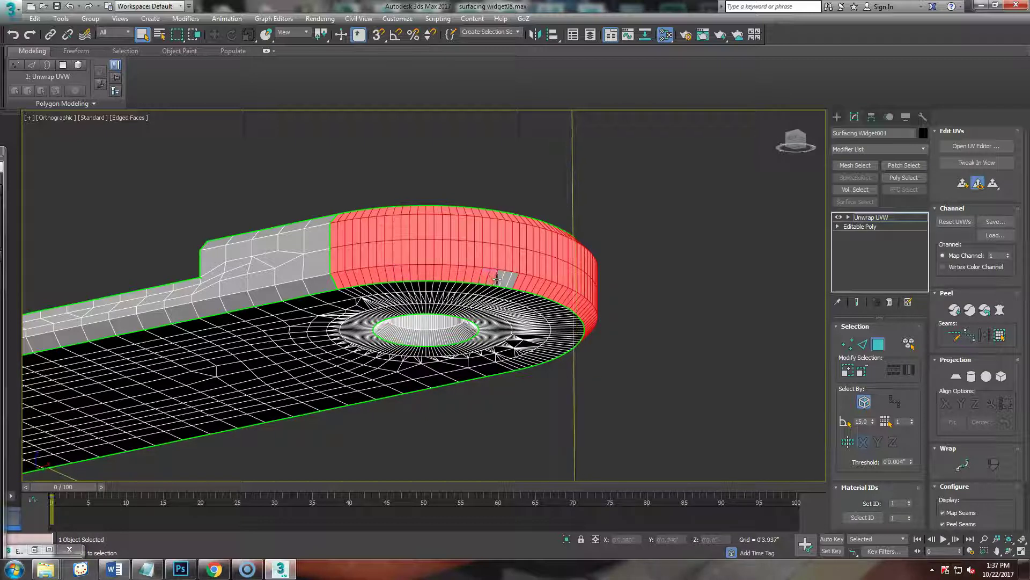
Clean up the face selection so that only the two rounded end walls are selected, and quick planar map them.
scroll(510, 282, down, 5)
alt+middle_drag(512, 285, 419, 414)
scroll(462, 402, up, 3)
drag(462, 419, 127, 283)
middle_drag(503, 387, 402, 373)
drag(201, 232, 580, 472)
alt+middle_drag(569, 416, 225, 398)
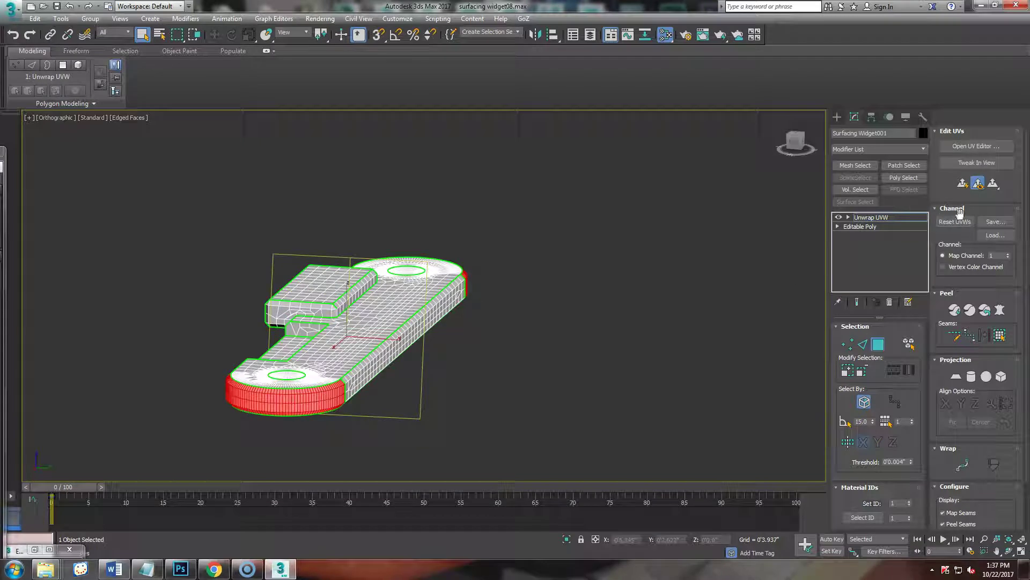
Relax the lower curved end-wall shell by polygon angles until it straightens into a strip.
click(966, 147)
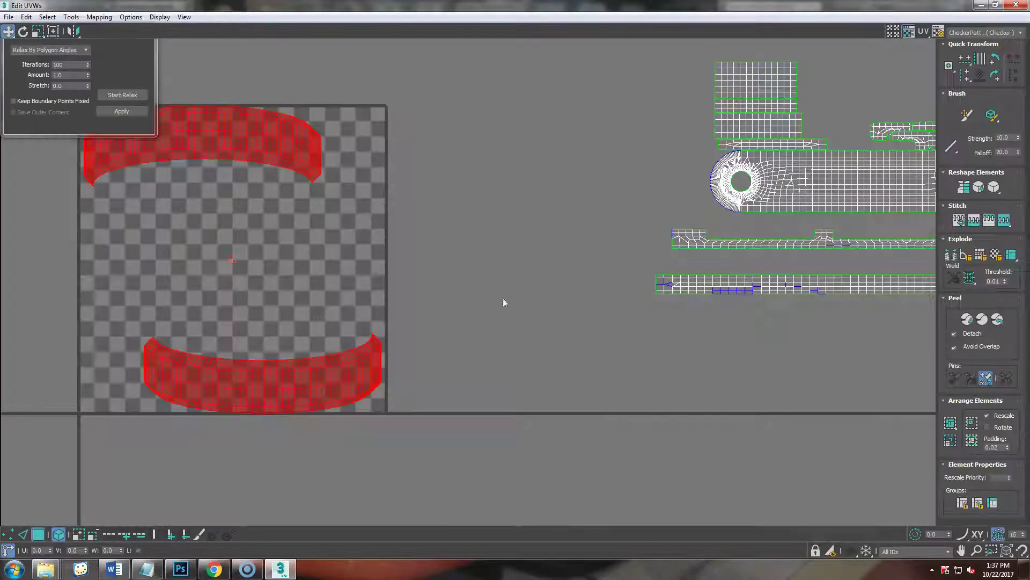
scroll(324, 354, down, 2)
click(374, 310)
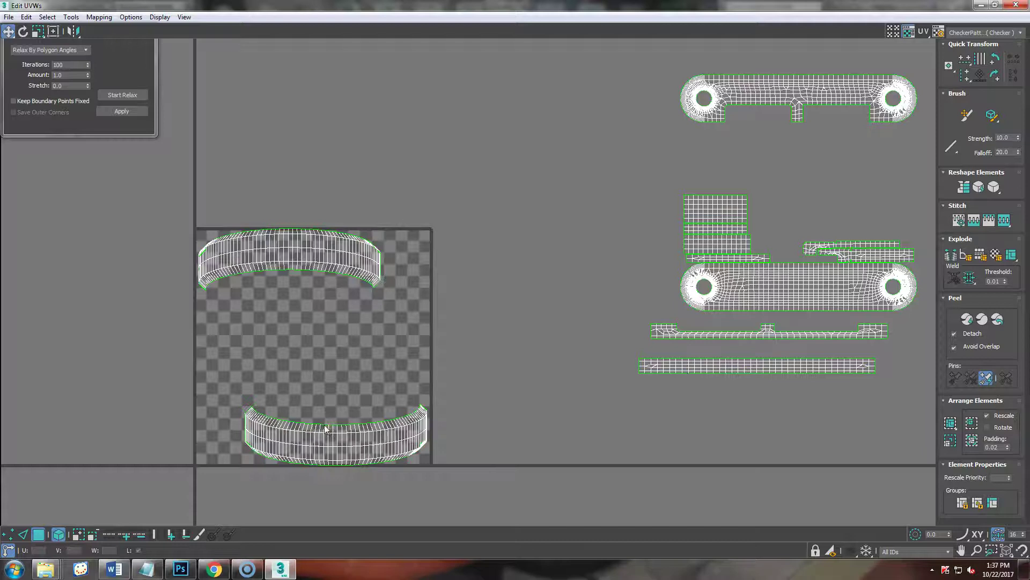
click(329, 432)
click(126, 95)
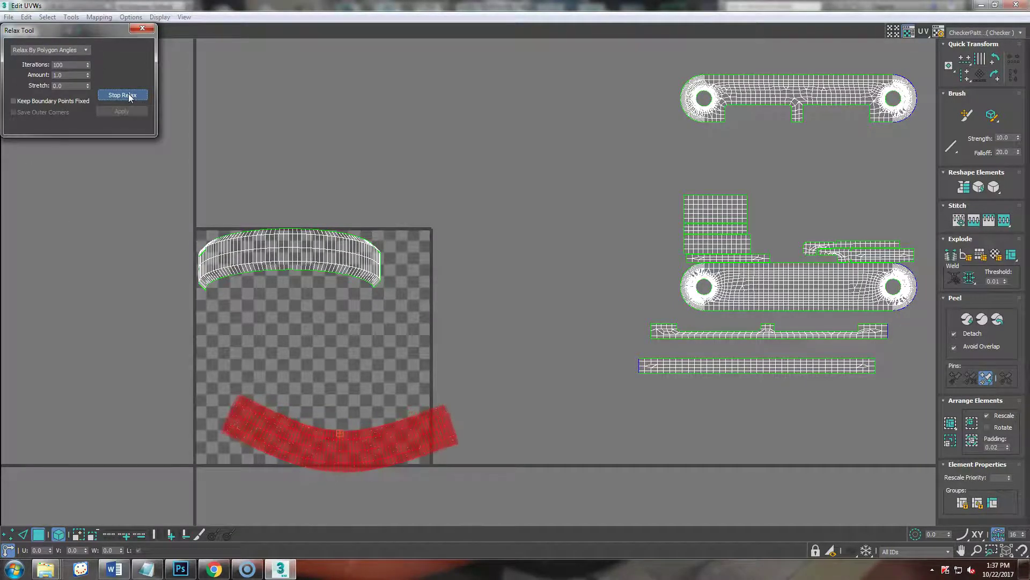
click(109, 100)
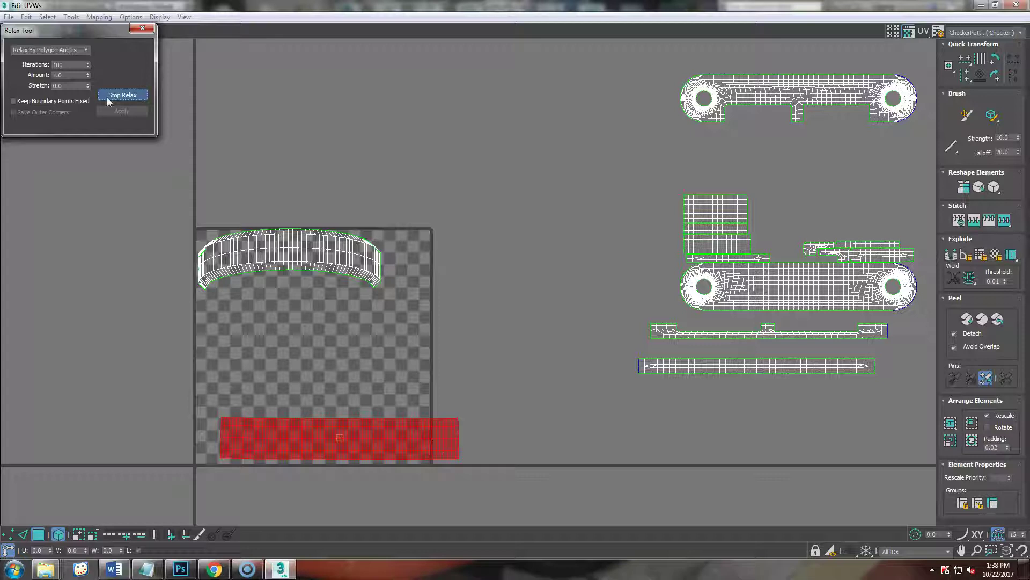
click(108, 98)
Relax the upper curved end-wall shell by polygon angles until it is a straight strip.
click(232, 228)
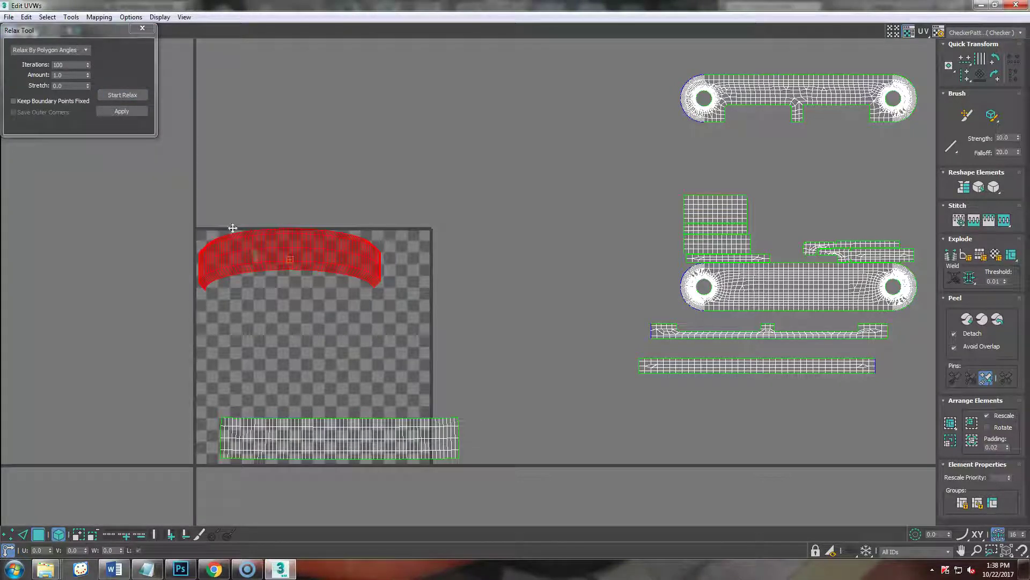
click(114, 95)
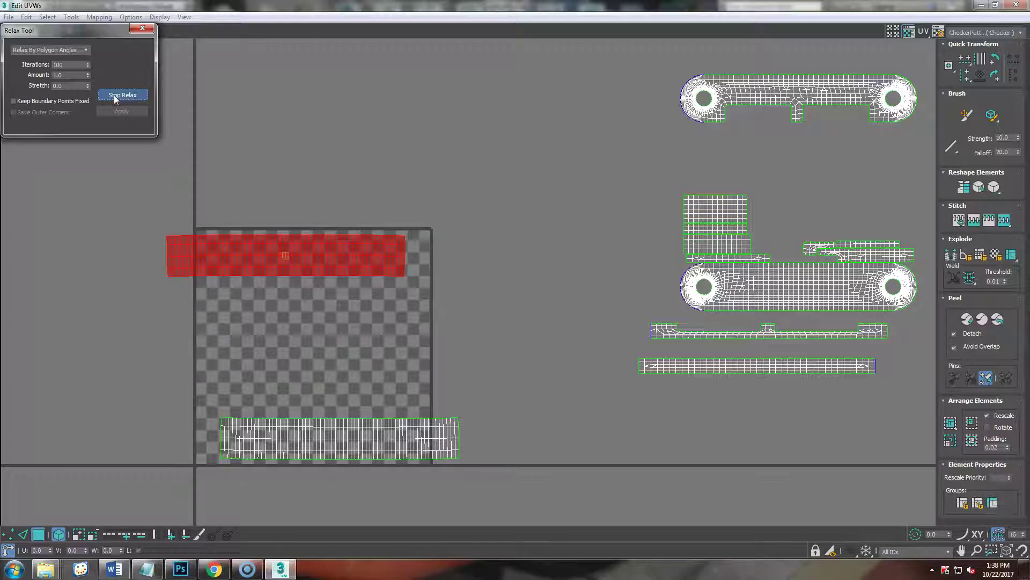
click(113, 95)
Pack all UV shells together with rescaling, and move the packed group out of the texture tile.
scroll(288, 207, down, 4)
drag(188, 143, 915, 523)
click(951, 423)
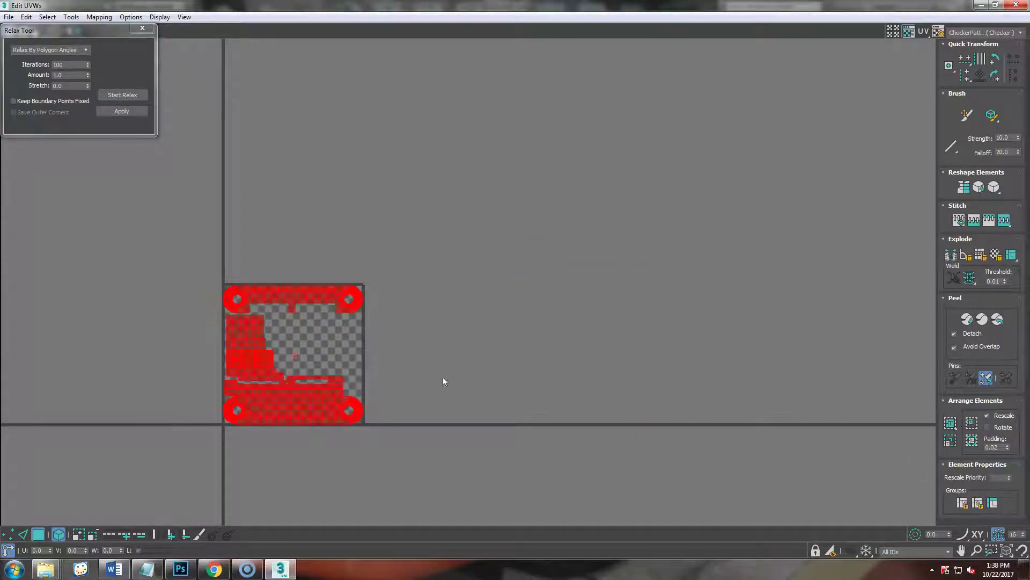
drag(255, 404, 501, 330)
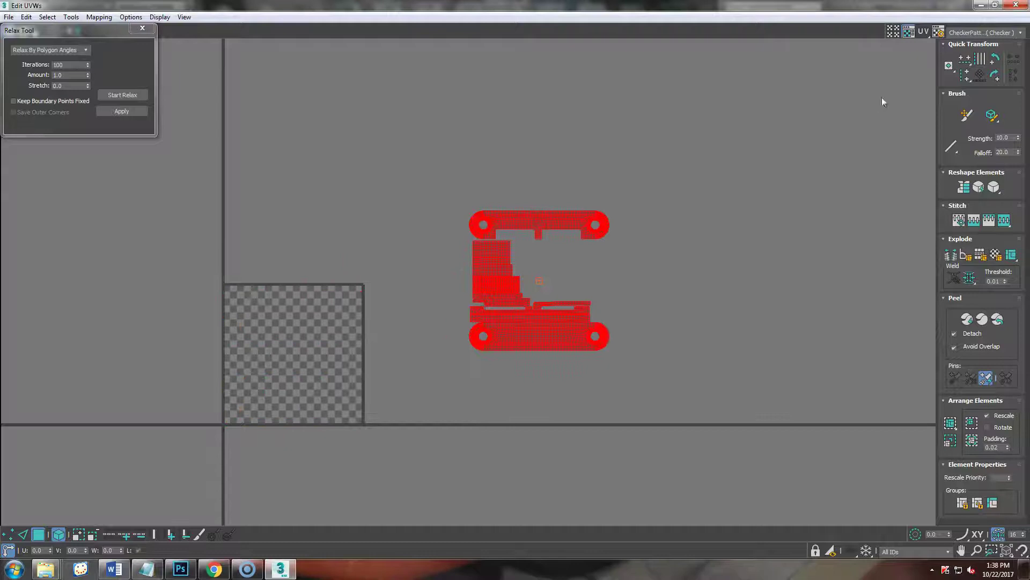
click(980, 5)
Turn on planar-angle selection, clear the selection, and select the far inner wall and chamfer faces of the round hole.
alt+middle_drag(446, 368, 361, 396)
scroll(242, 324, up, 6)
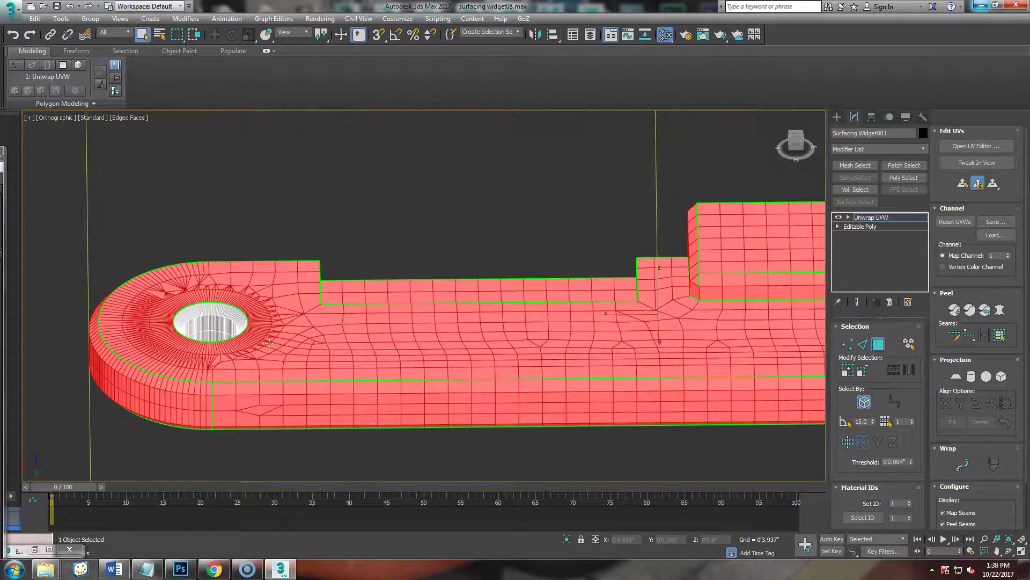
middle_drag(260, 318, 384, 316)
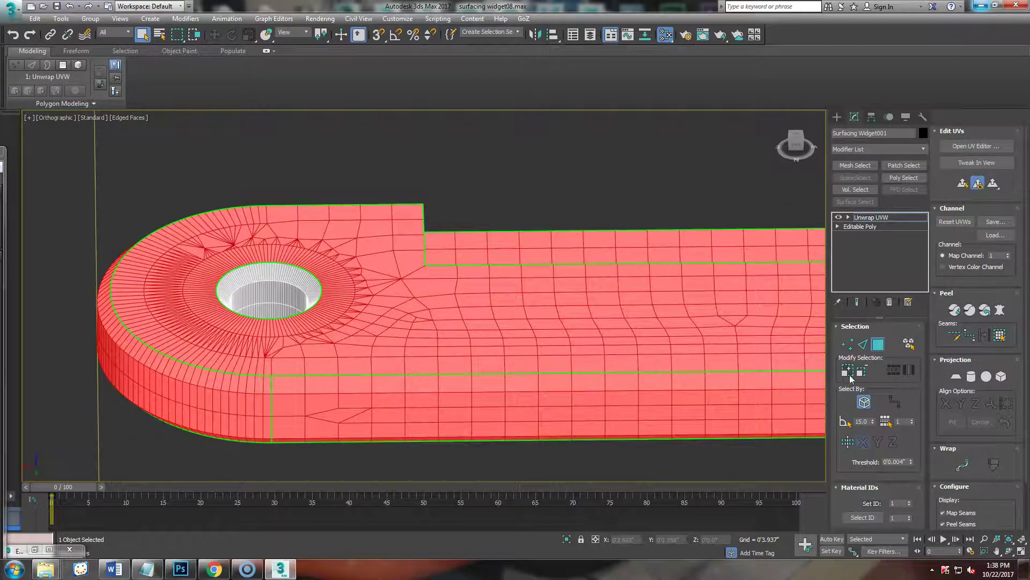
click(844, 423)
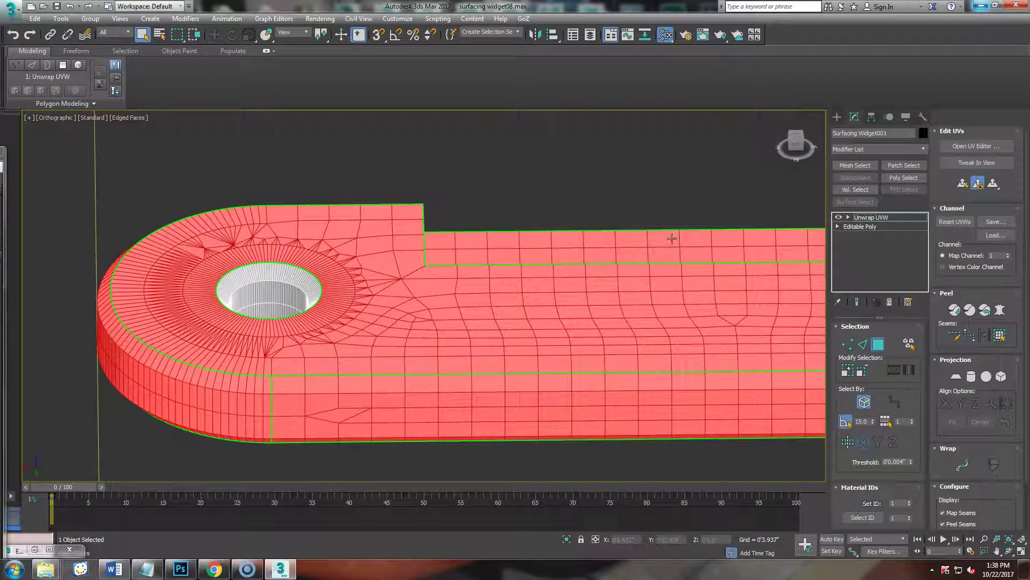
click(614, 206)
click(242, 301)
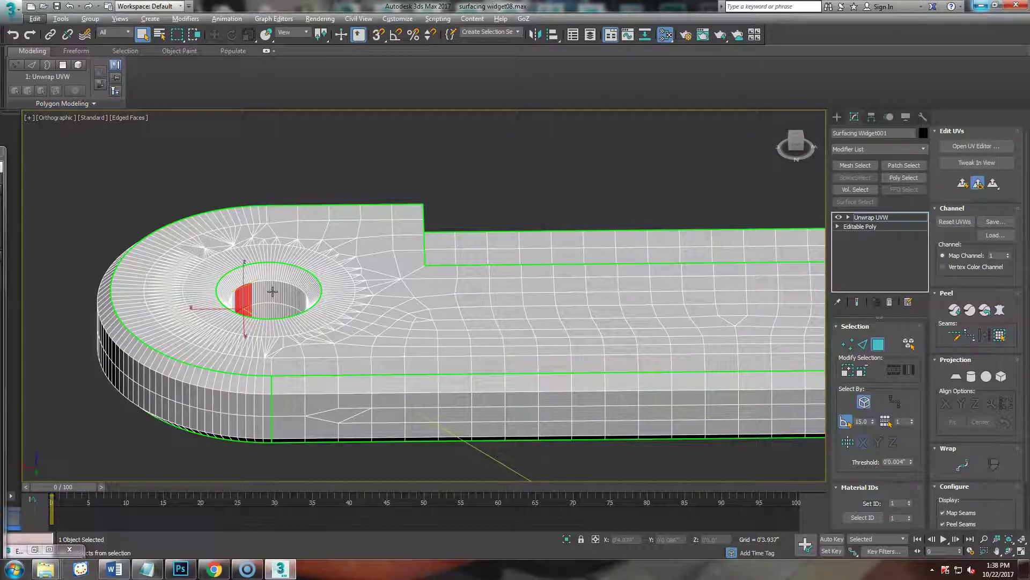
ctrl+click(266, 298)
ctrl+click(268, 275)
ctrl+click(303, 281)
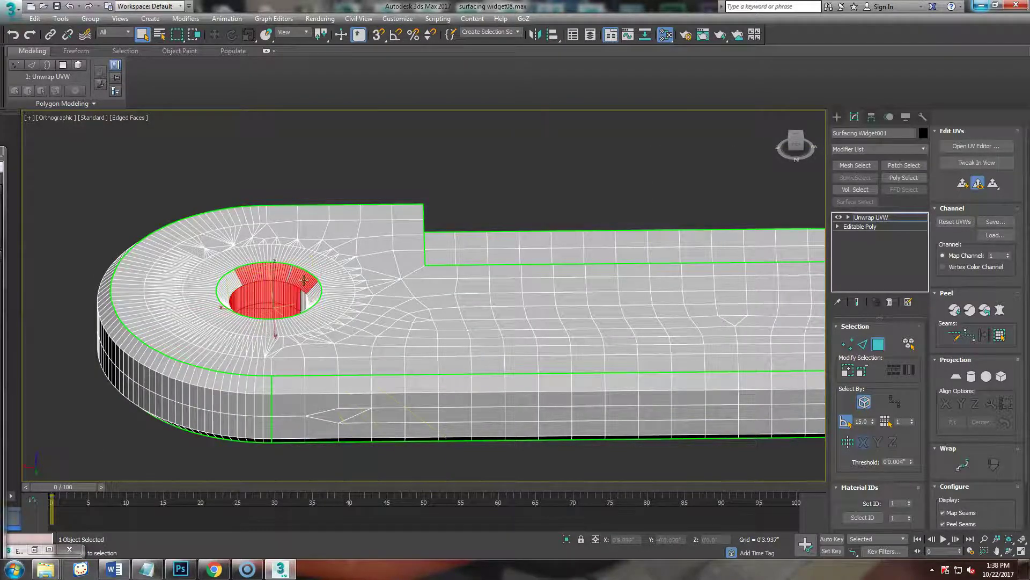
Add the remaining inner wall and chamfer faces of the round hole to the selection, all the way around.
alt+middle_drag(338, 317, 216, 349)
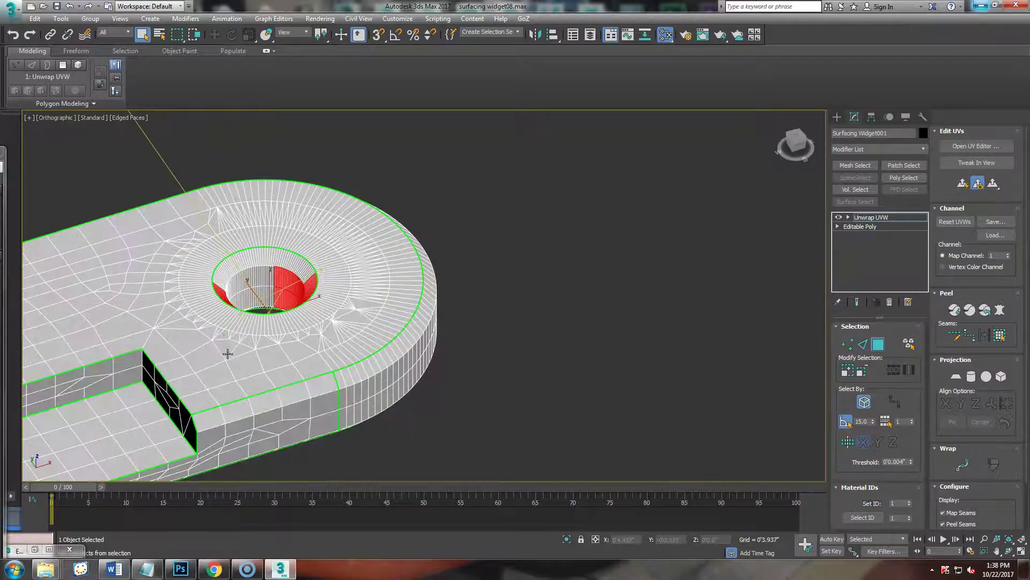
ctrl+click(248, 266)
ctrl+click(236, 283)
ctrl+click(224, 281)
ctrl+click(280, 257)
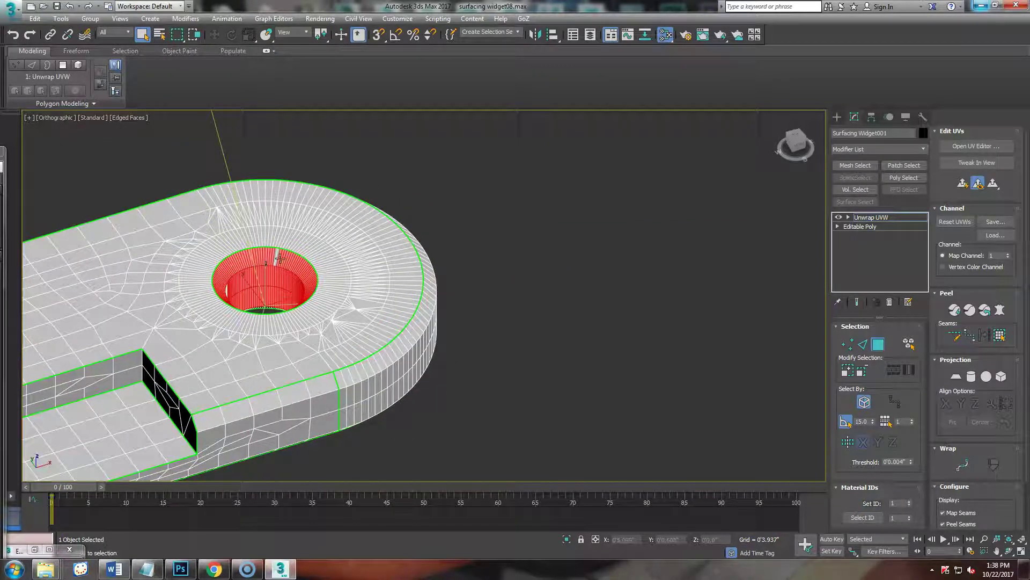
key(alt+space)
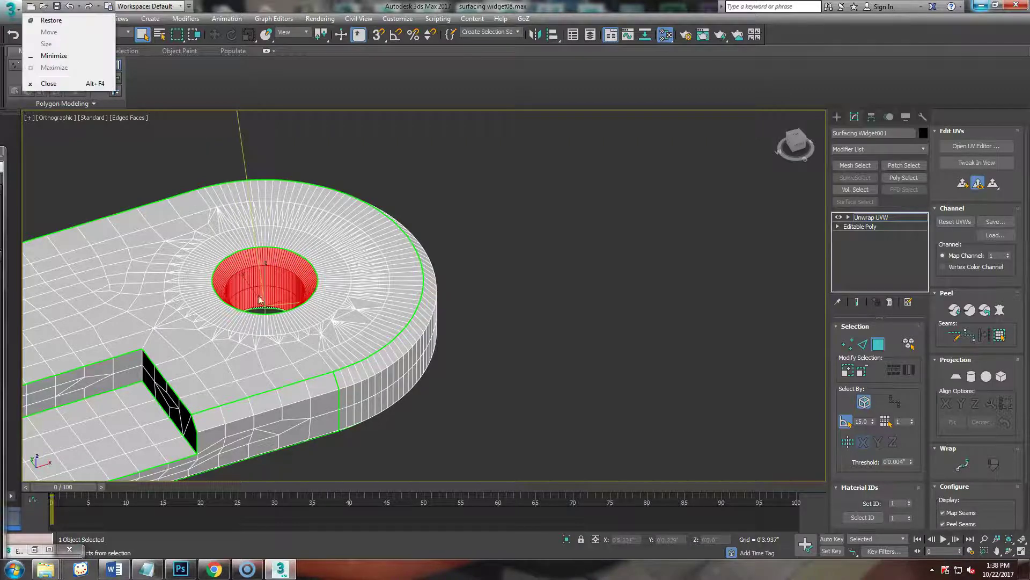
alt+middle_drag(340, 269, 246, 299)
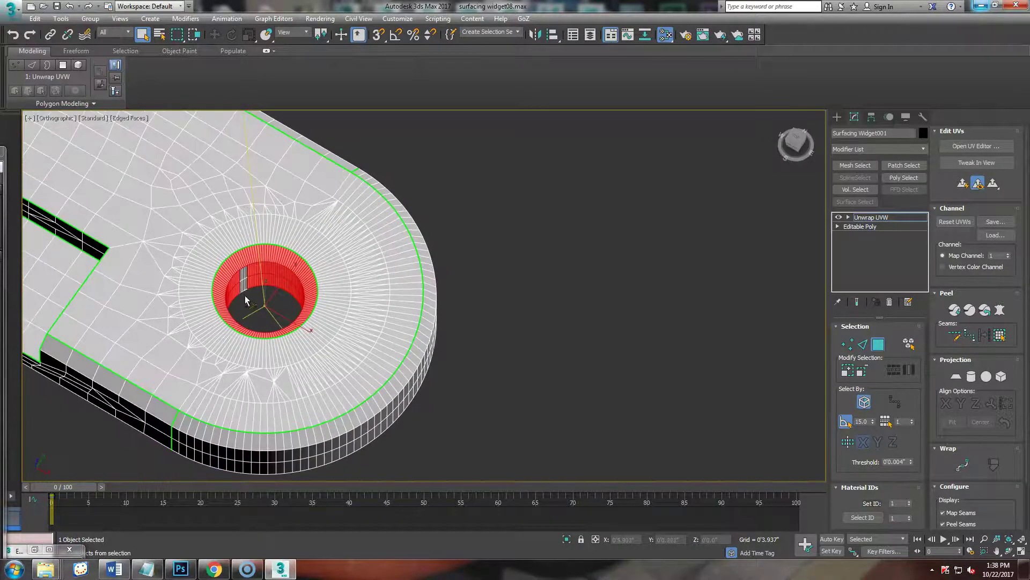
alt+middle_drag(272, 343, 222, 299)
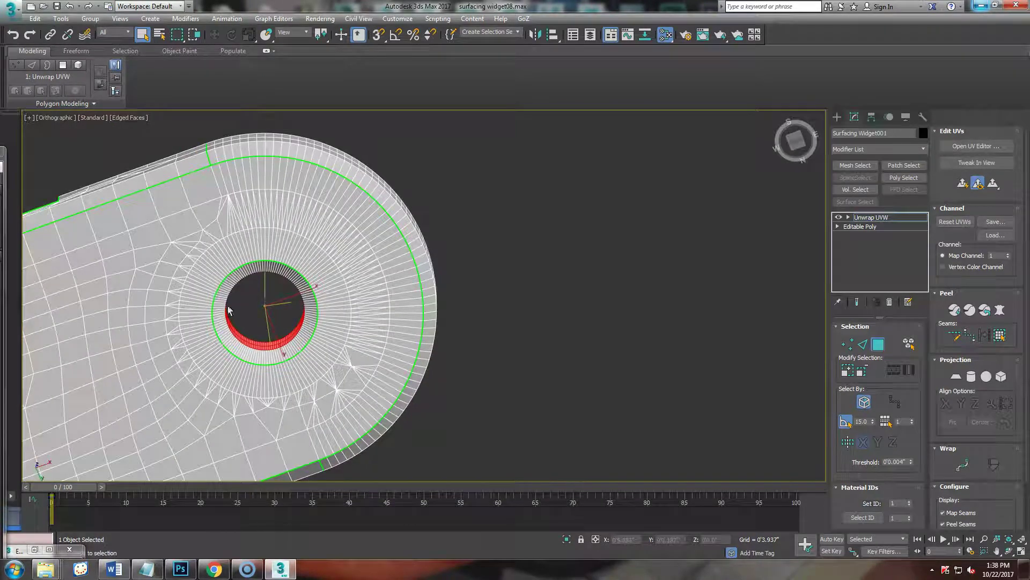
mouse_move(244, 273)
ctrl+mouse_down()
mouse_move(291, 280)
mouse_move(309, 330)
mouse_move(268, 355)
mouse_move(236, 343)
ctrl+mouse_up()
alt+middle_drag(236, 344, 416, 408)
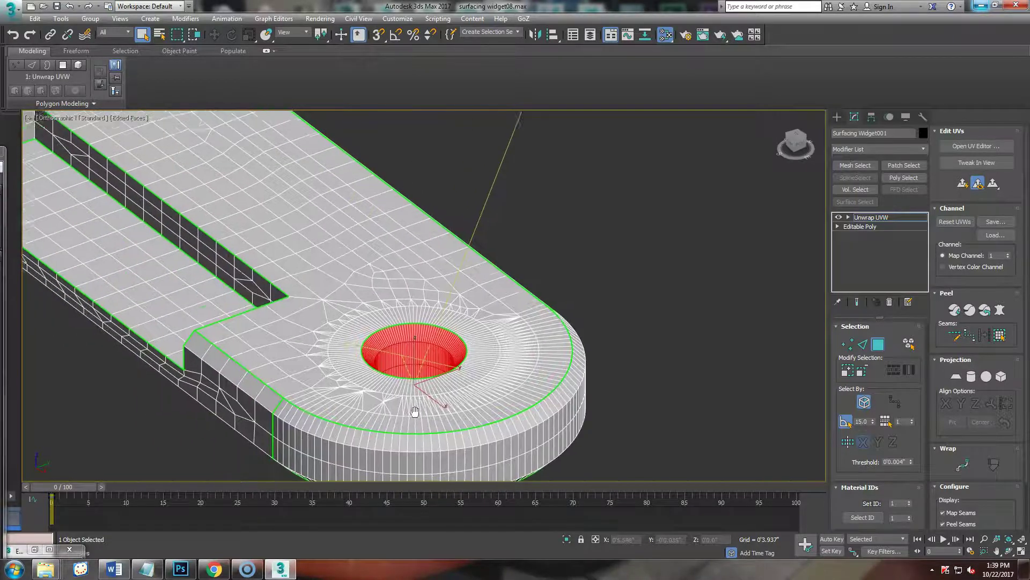
scroll(410, 389, up, 2)
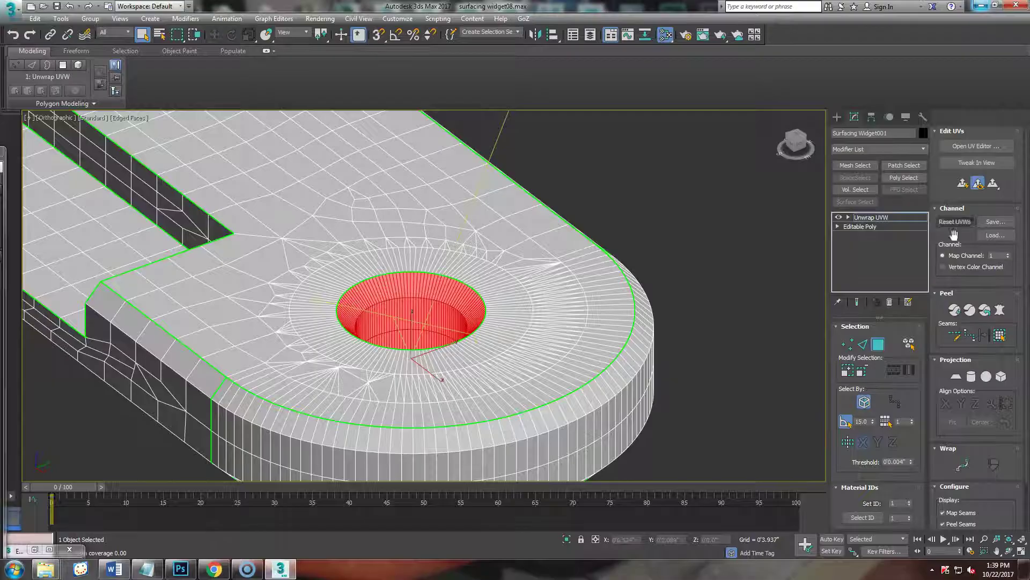
In the UV editor, break the round hole's disc-shaped shell along one radial edge loop from its outer border to the centre seam.
click(966, 145)
scroll(233, 333, up, 10)
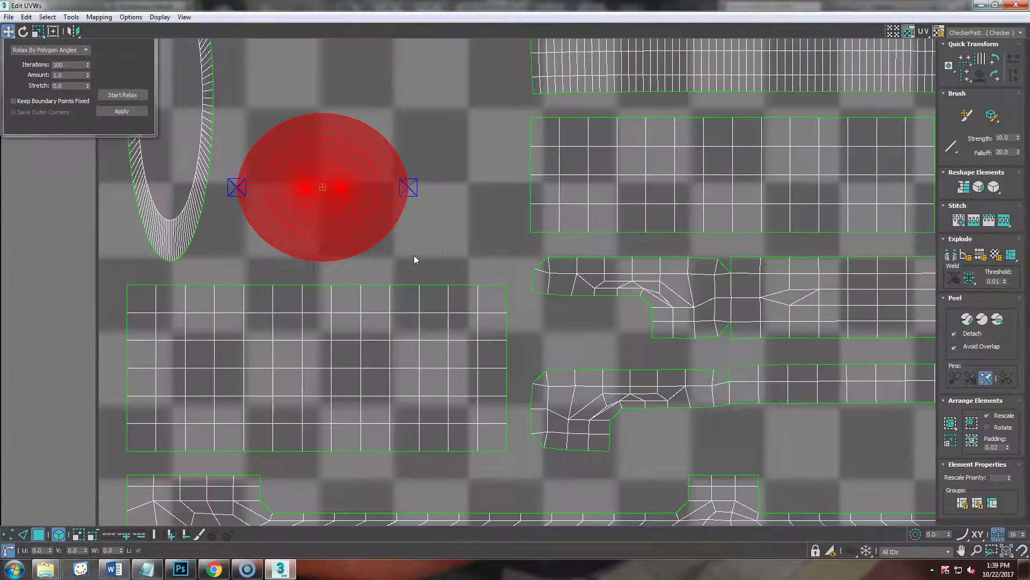
click(414, 251)
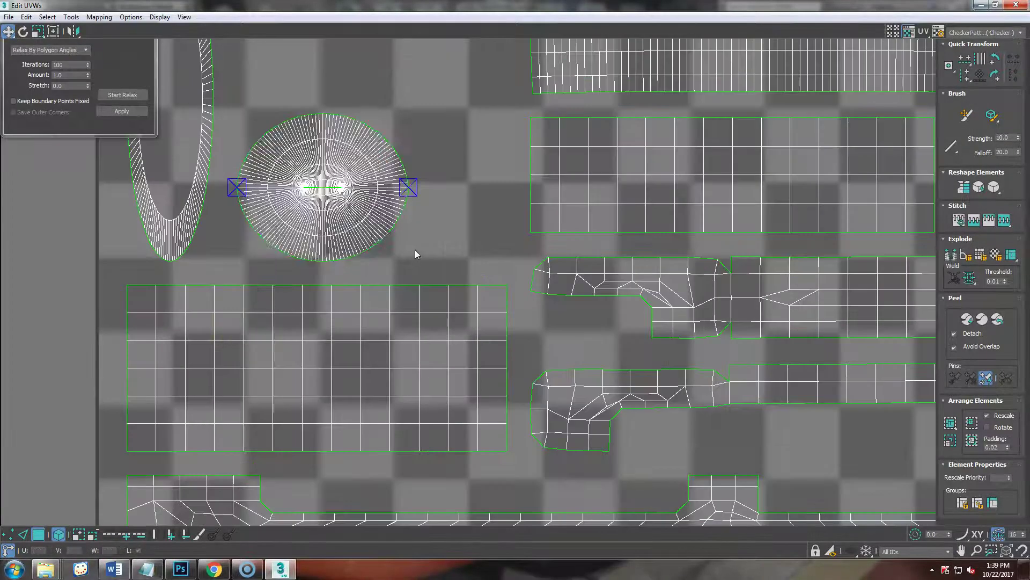
click(351, 215)
scroll(382, 232, up, 3)
middle_drag(382, 231, 387, 322)
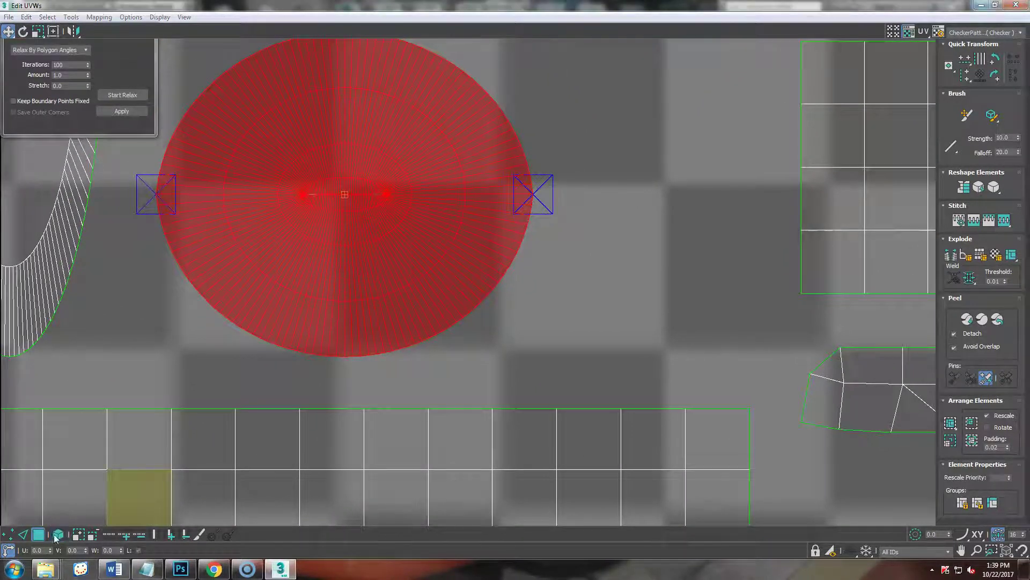
click(23, 534)
click(344, 331)
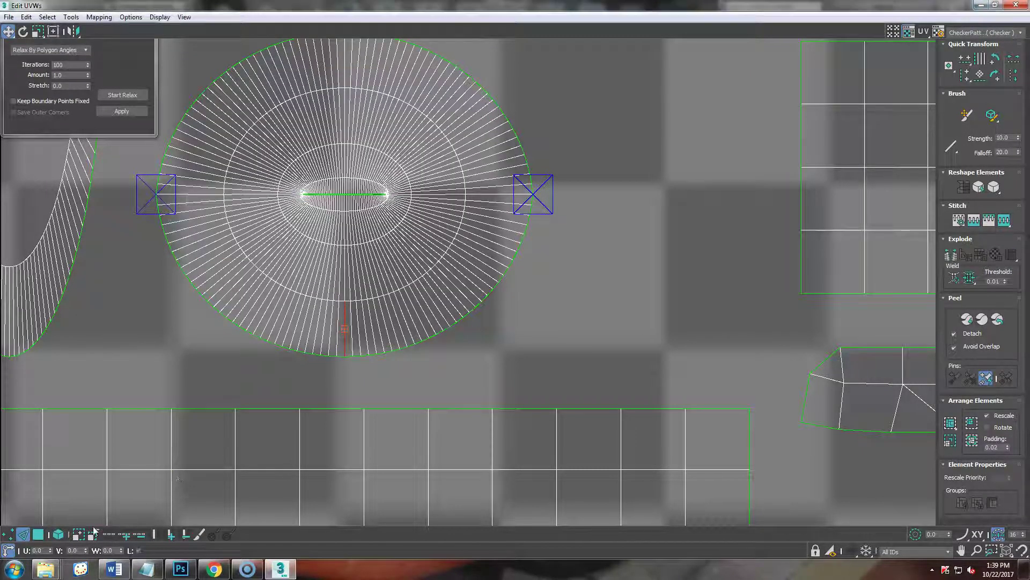
click(109, 534)
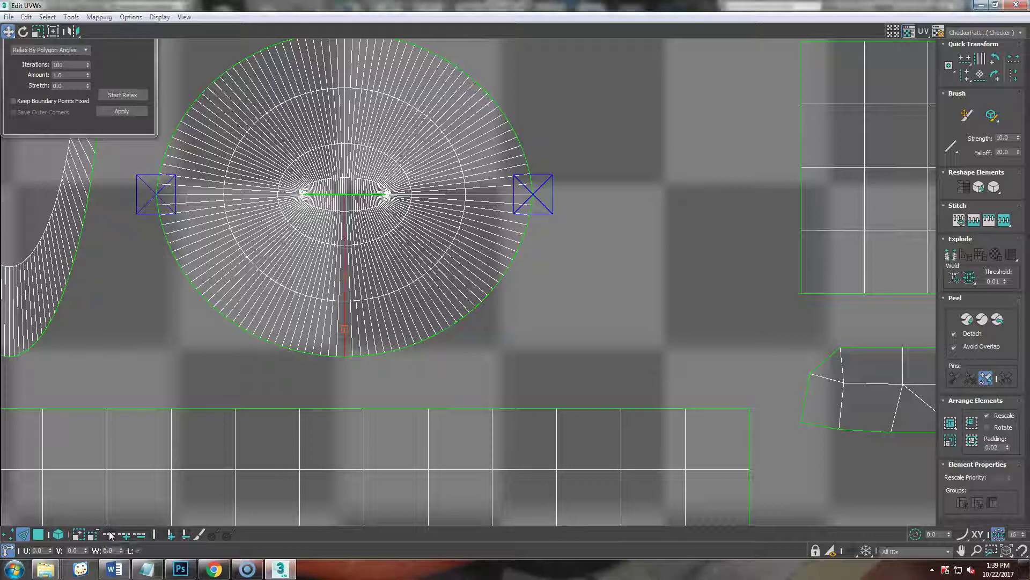
right_click(163, 359)
click(152, 382)
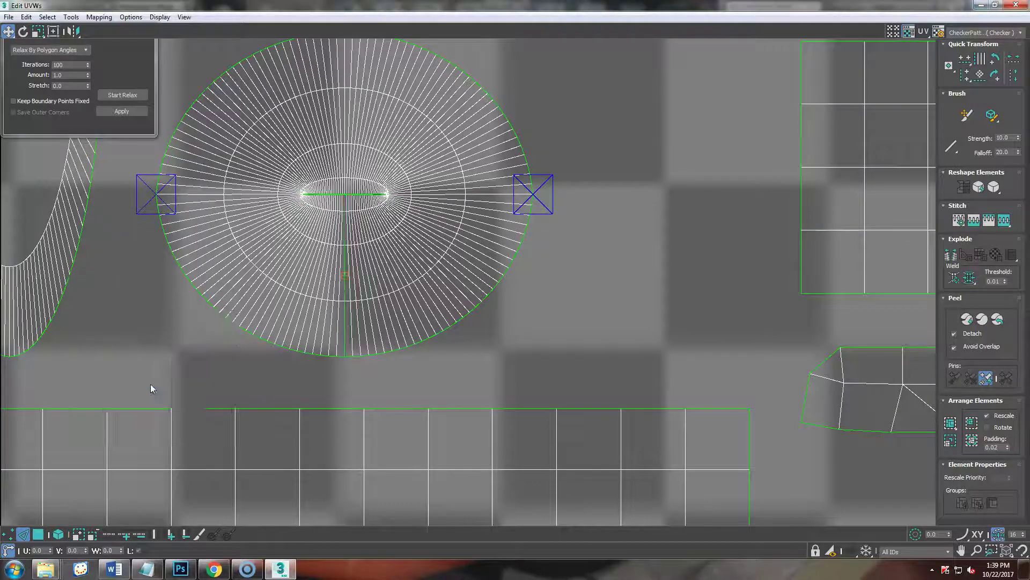
Select the whole split round hole shell and unfold it with Quick Peel.
click(58, 535)
click(304, 302)
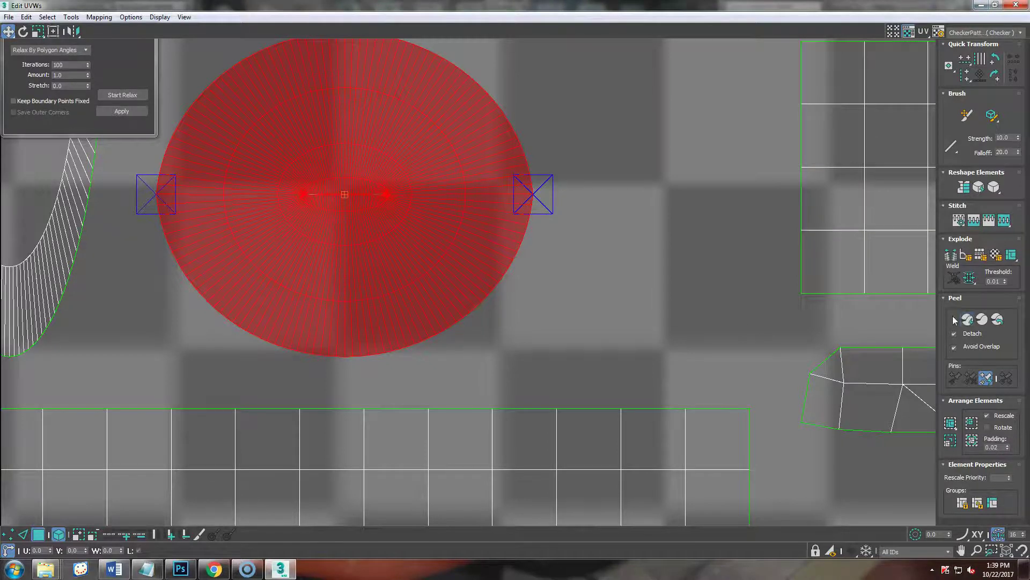
click(966, 320)
scroll(465, 334, down, 4)
scroll(373, 274, up, 4)
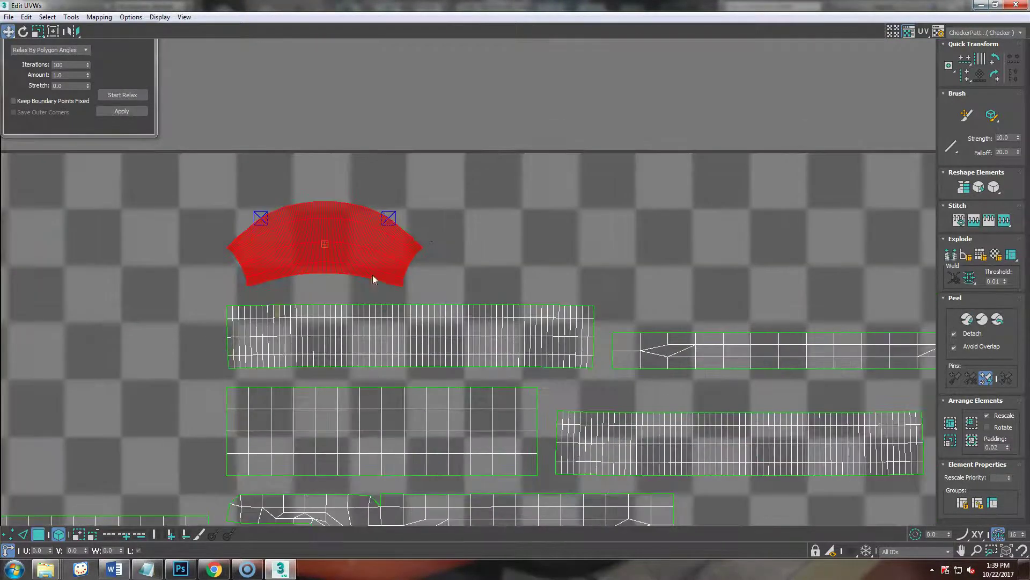
scroll(372, 275, up, 3)
middle_drag(517, 260, 612, 226)
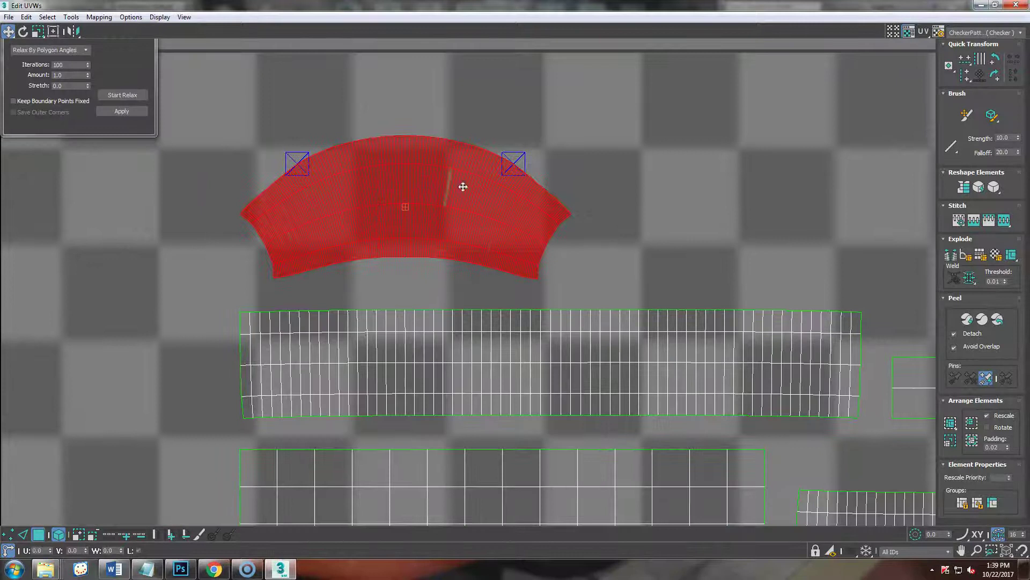
Relax the peeled hole shell by polygon angles, and straighten it into a rectangular strip.
click(119, 96)
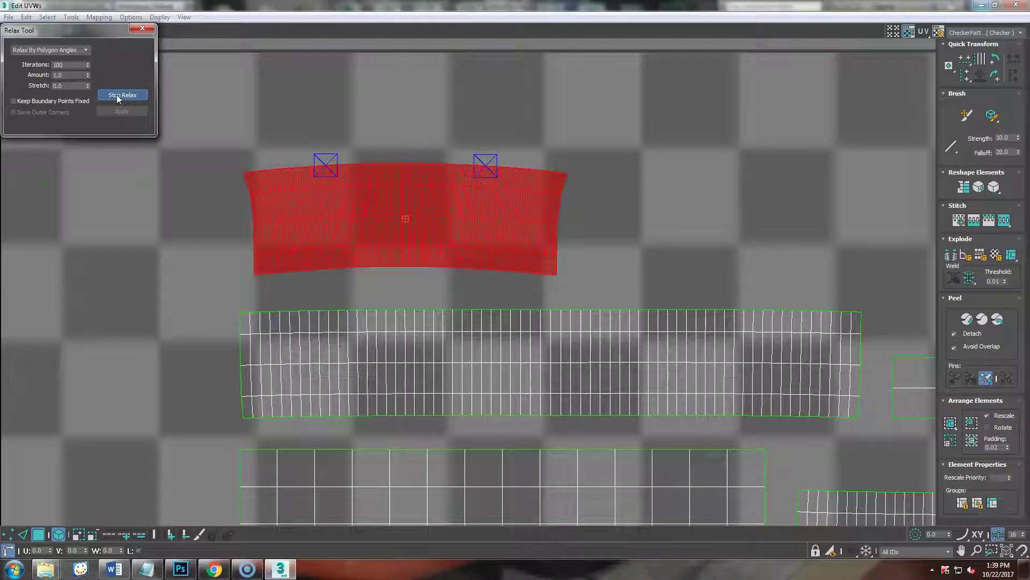
click(117, 95)
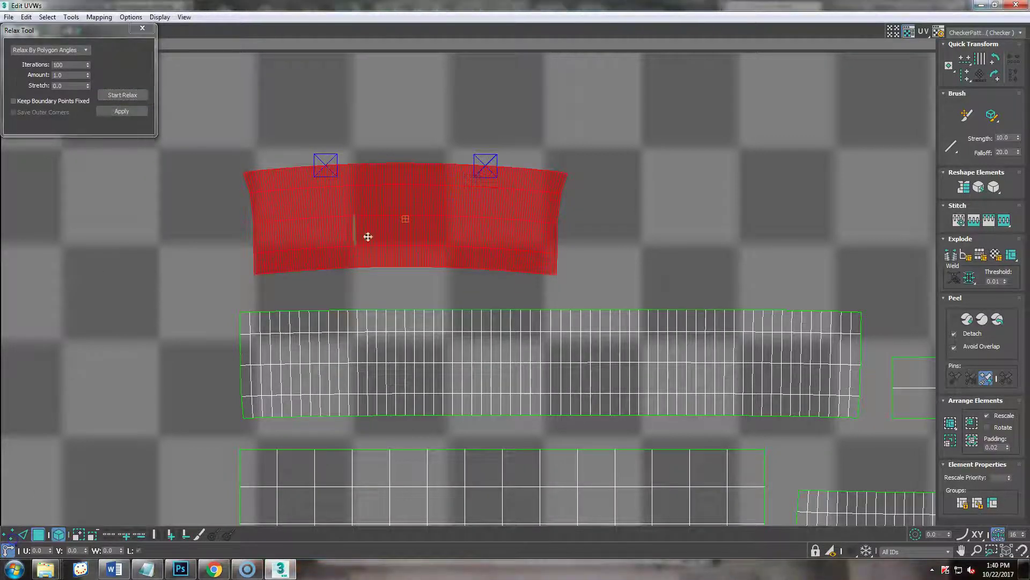
click(964, 189)
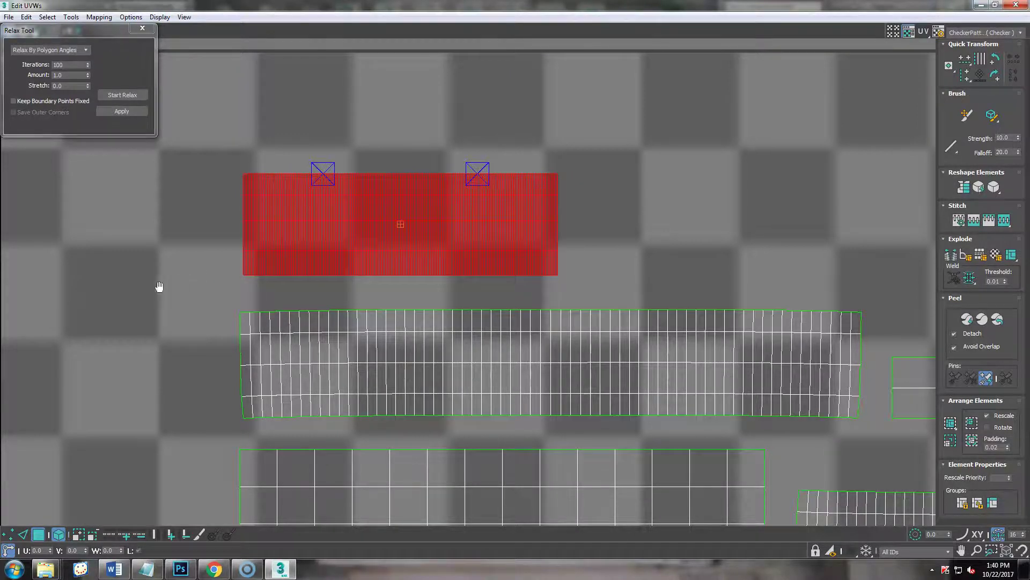
Straighten the two slightly bent, dense rounded-end wall shells into rectangular strips.
scroll(198, 260, down, 4)
middle_drag(199, 260, 244, 266)
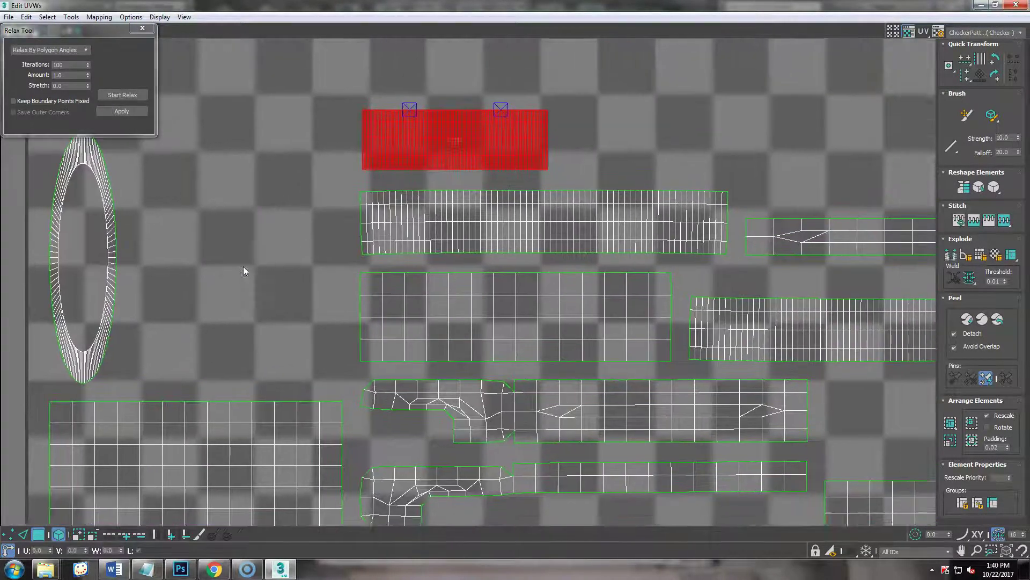
middle_drag(392, 230, 269, 253)
click(372, 232)
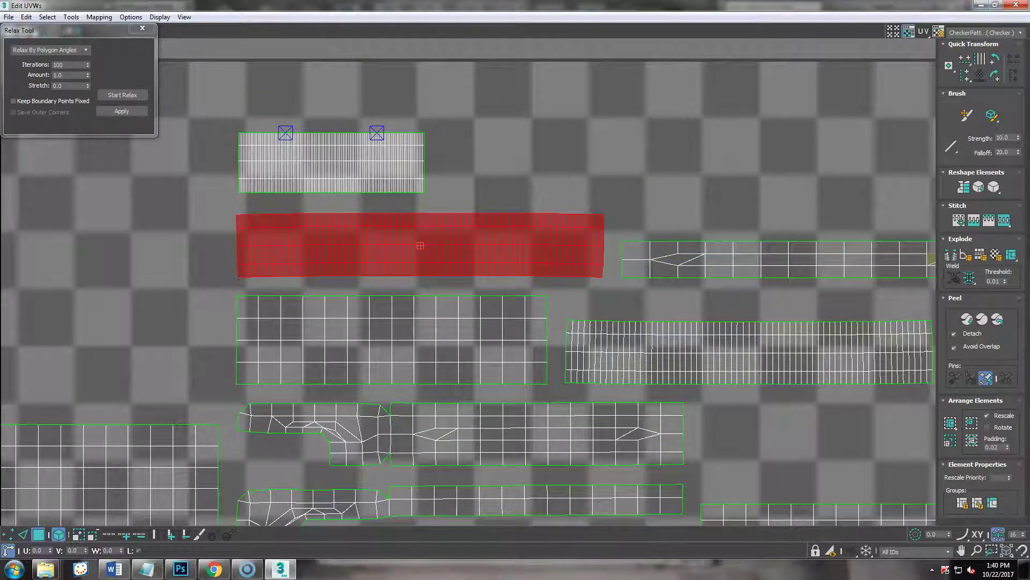
click(964, 187)
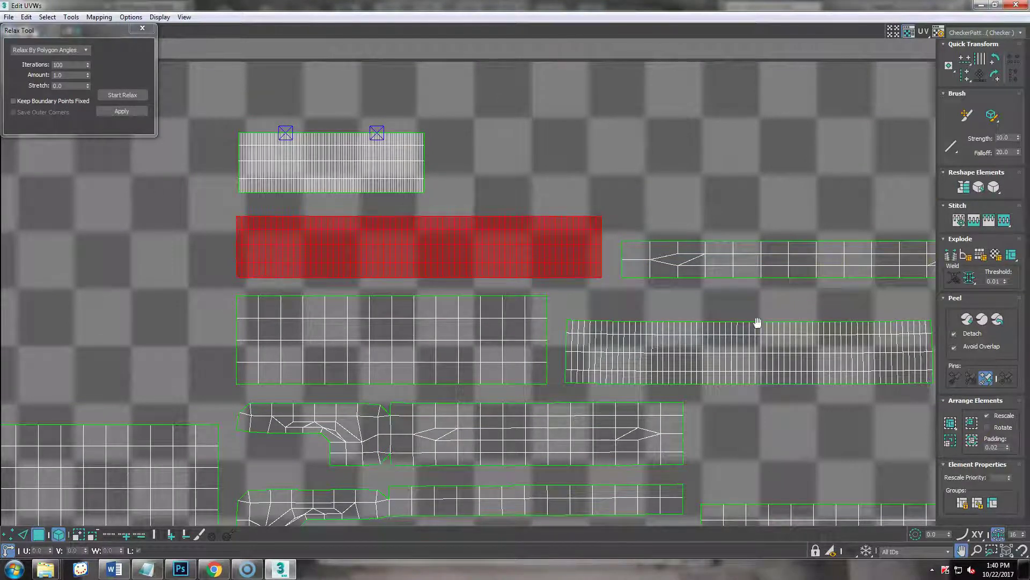
middle_drag(757, 322, 544, 247)
click(617, 279)
click(963, 187)
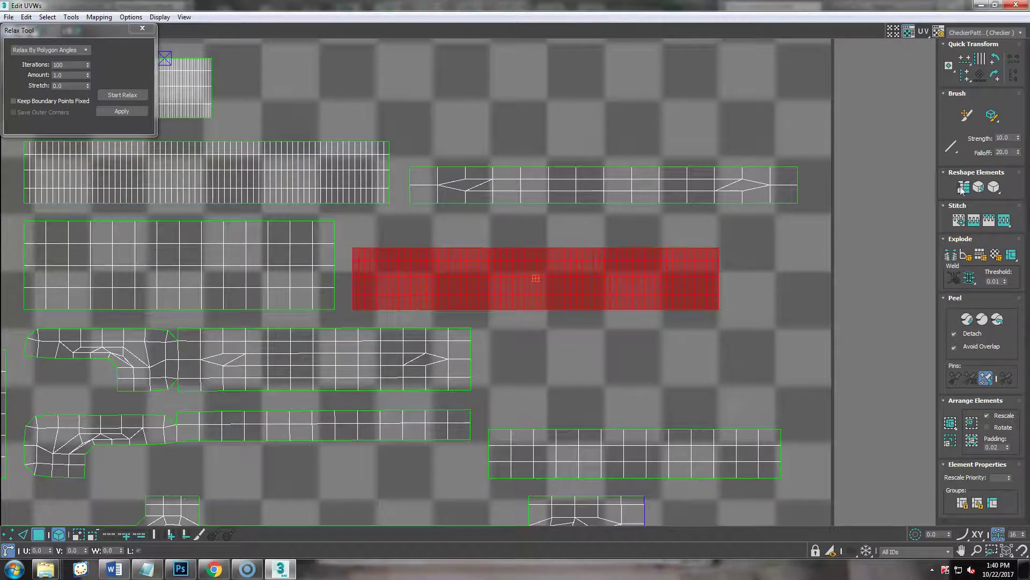
Try to straighten the upper side-wall shell with the irregular stepped end.
middle_drag(585, 356, 759, 260)
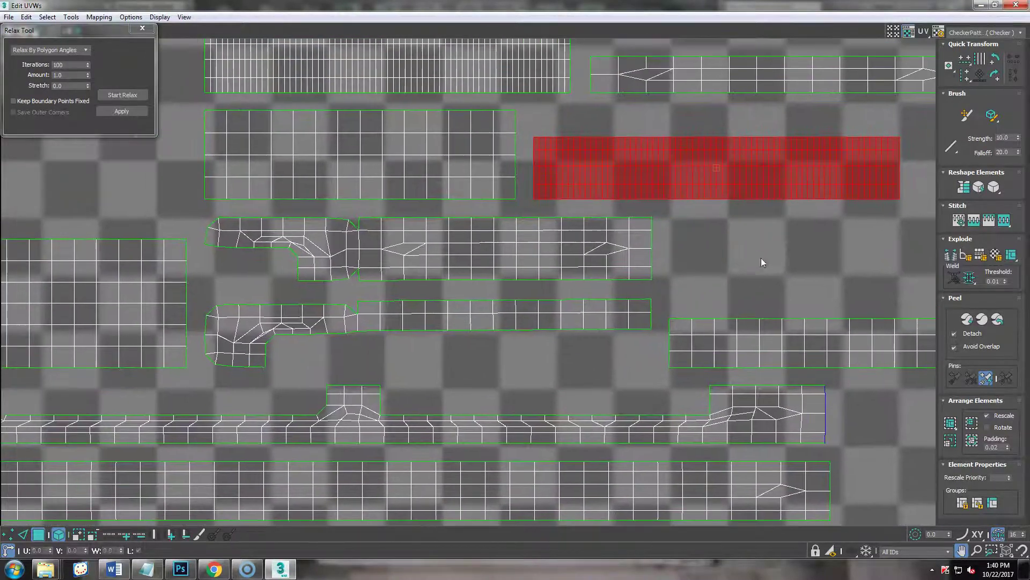
click(589, 250)
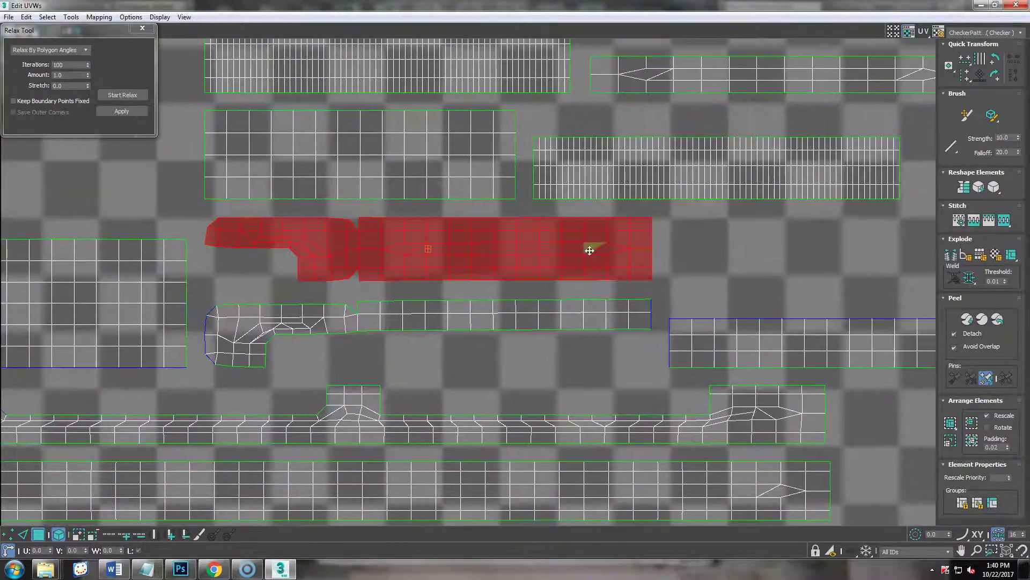
click(965, 190)
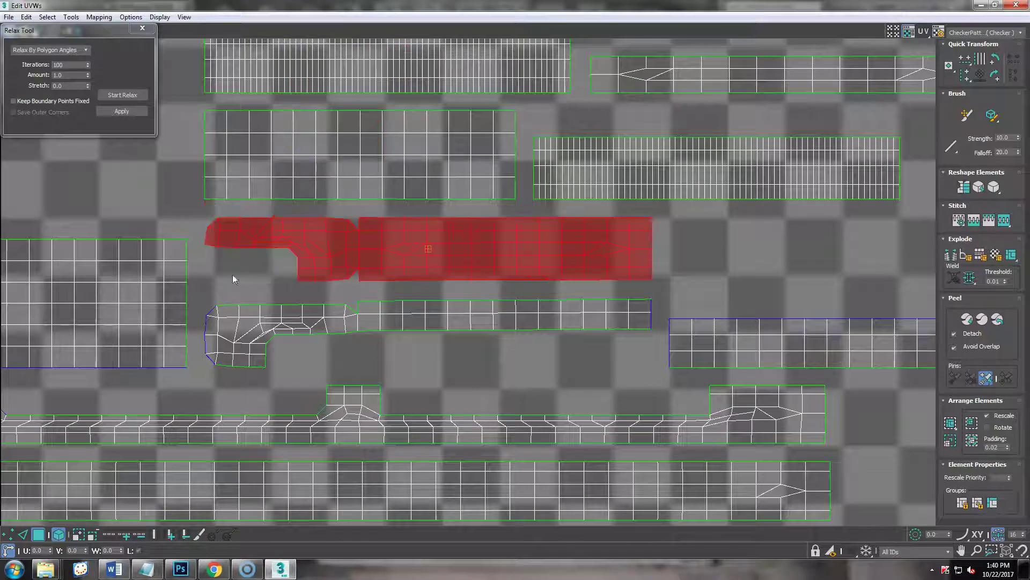
middle_drag(434, 392, 420, 384)
scroll(419, 383, down, 2)
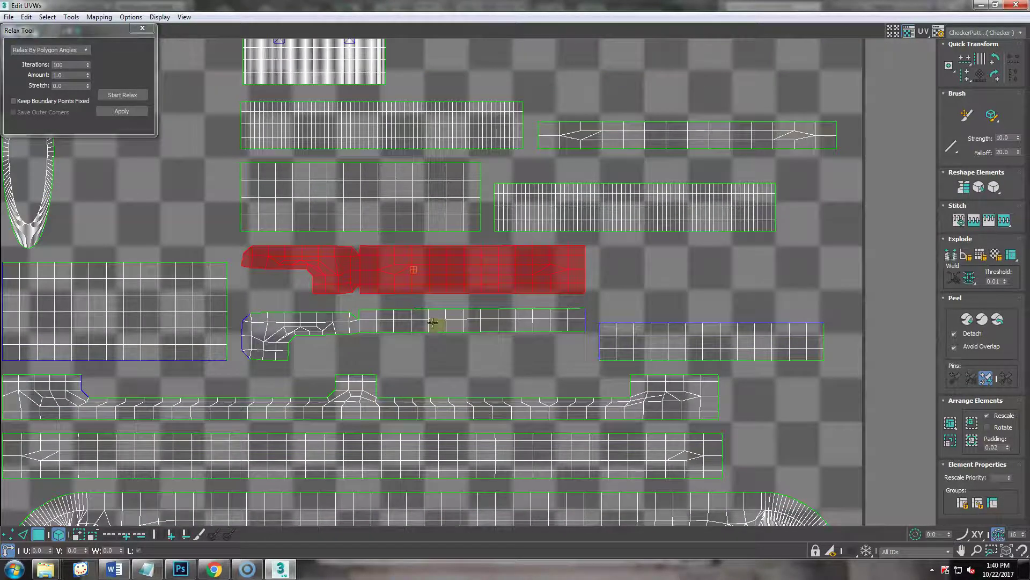
Clear the UV shell selection and minimize the UV editor to return to the model.
middle_drag(533, 374, 628, 373)
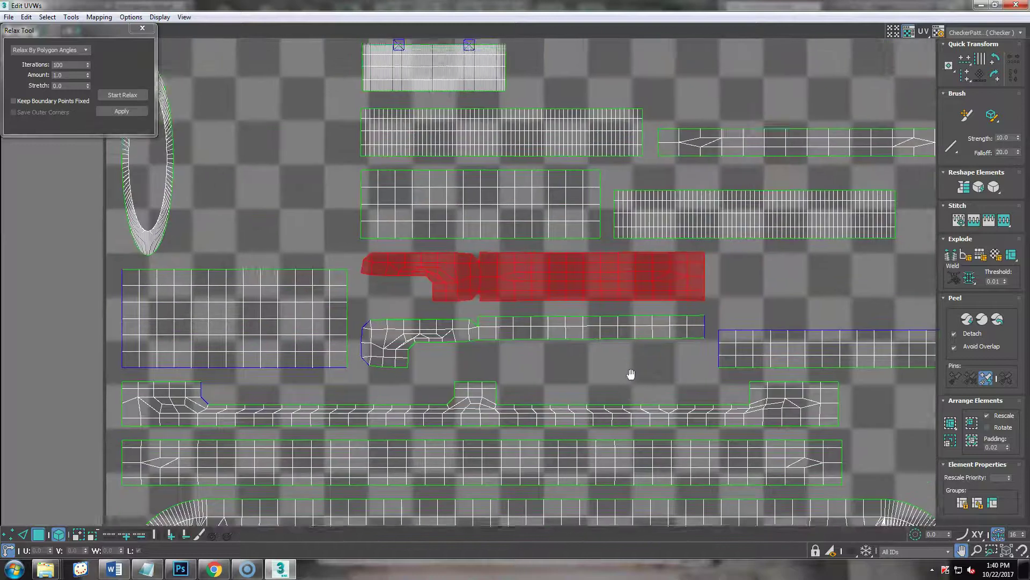
scroll(623, 365, down, 3)
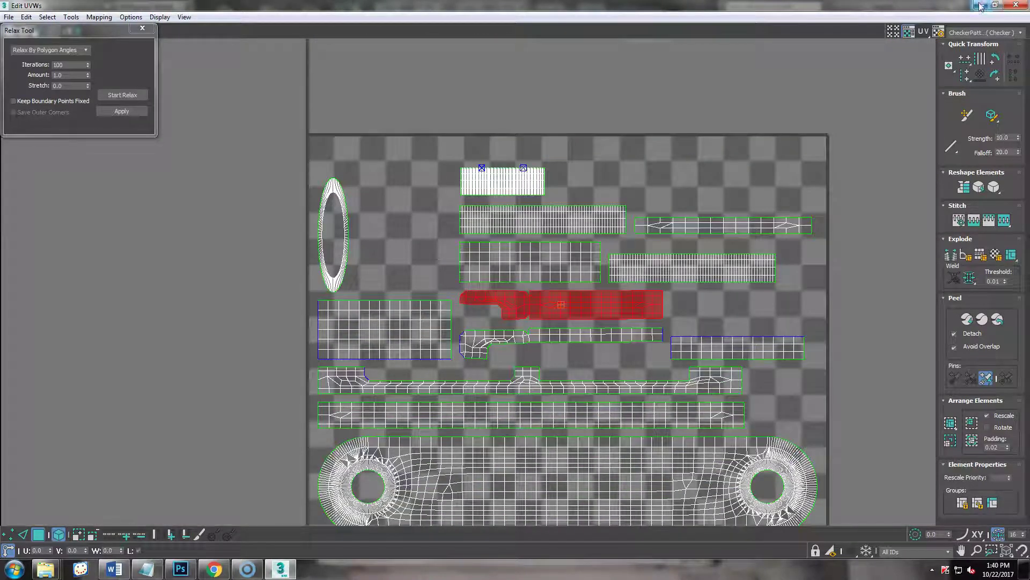
click(346, 235)
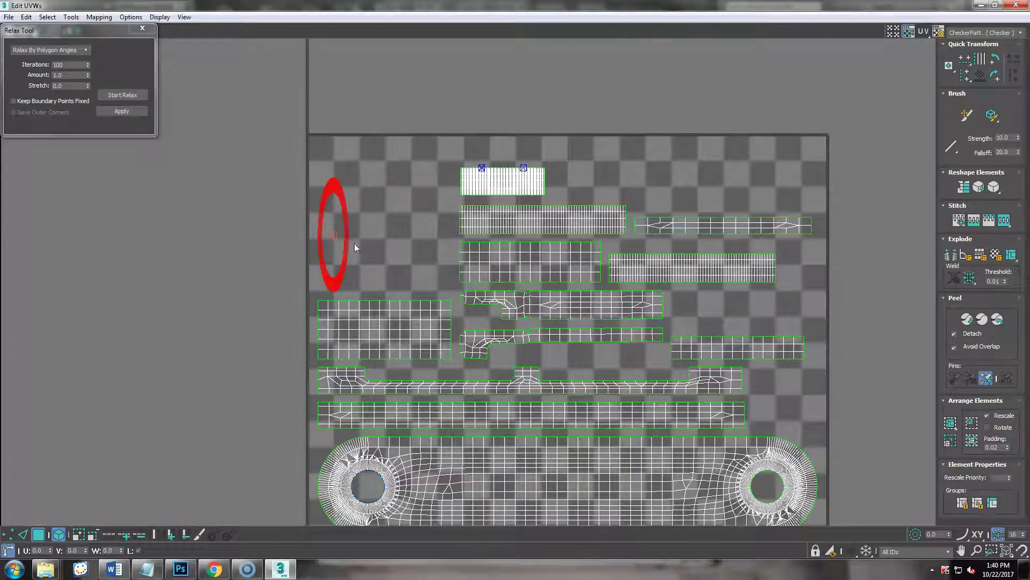
click(644, 127)
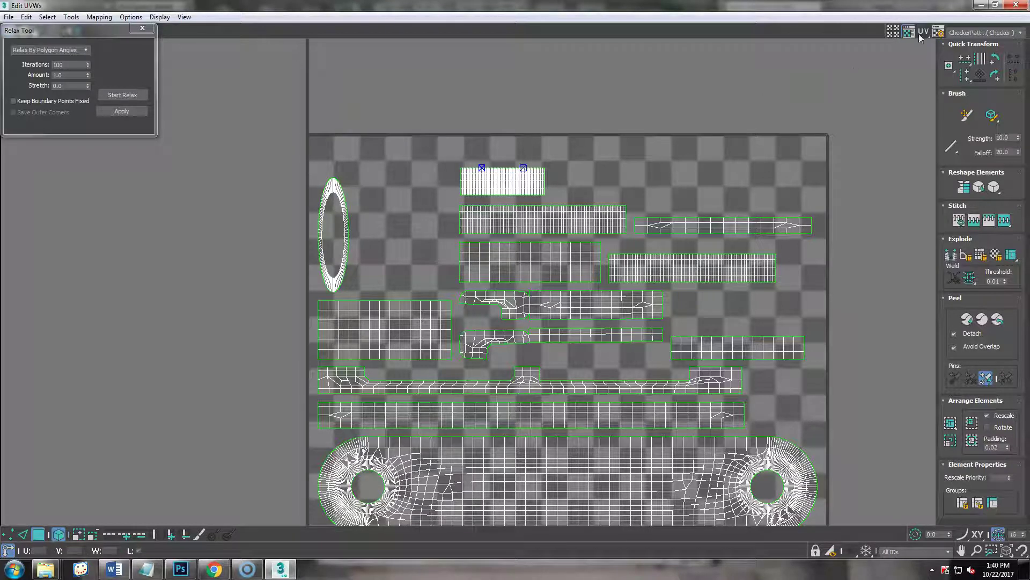
click(979, 5)
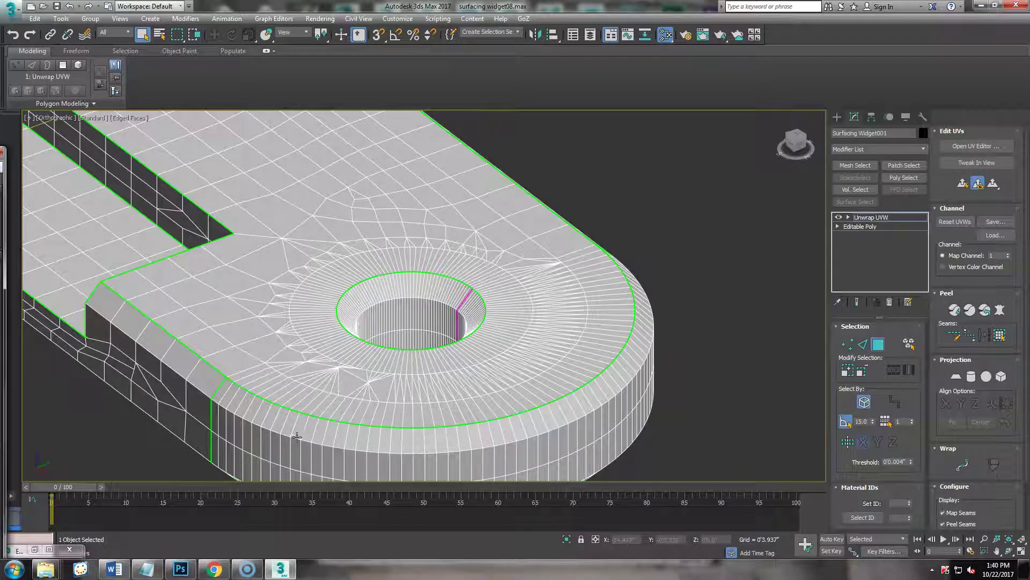
scroll(323, 379, down, 4)
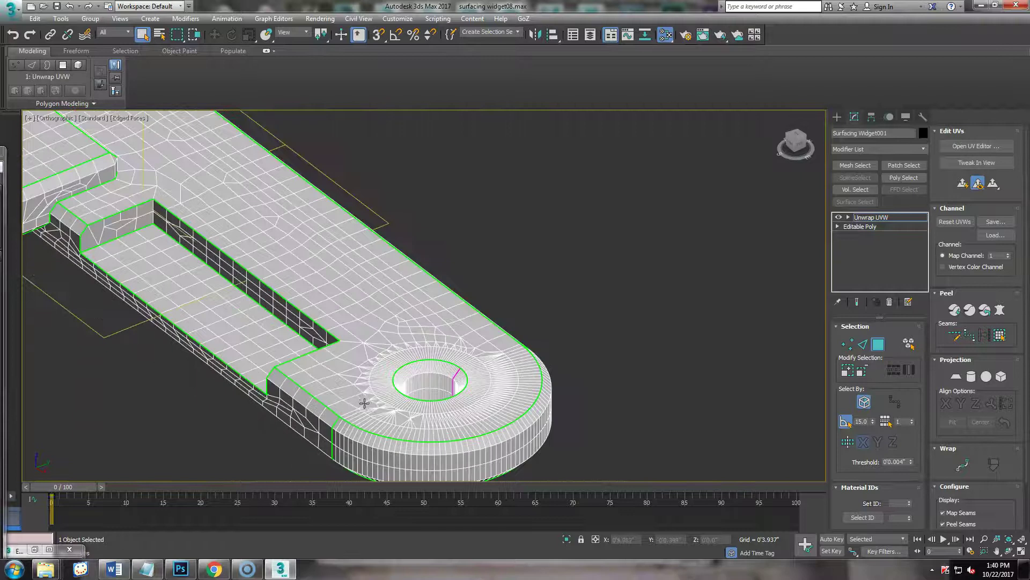
Select the inner wall and upper chamfer faces of the round hole at the widget's end.
middle_drag(361, 403, 500, 463)
alt+middle_drag(276, 234, 501, 395)
scroll(460, 357, up, 4)
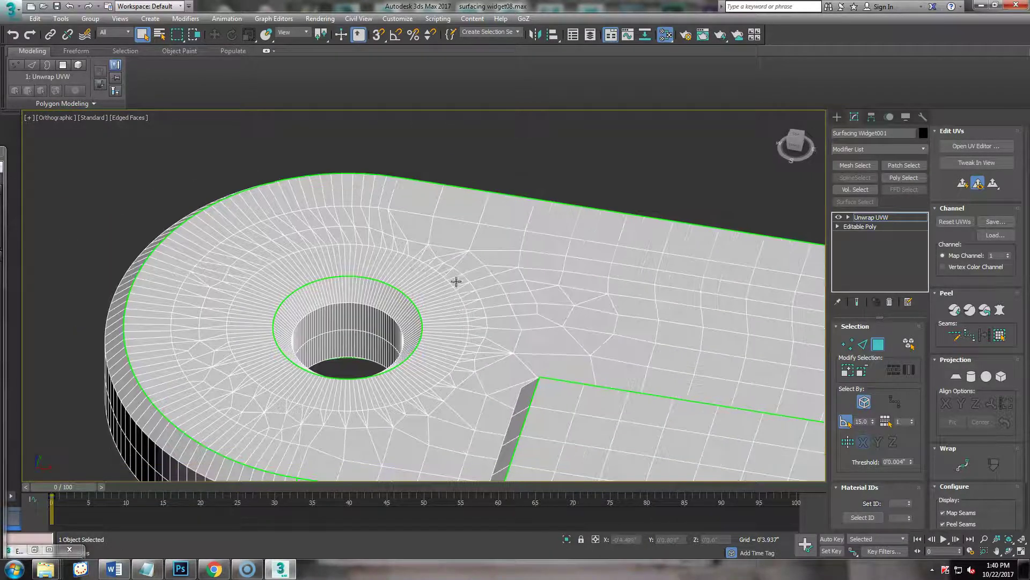
click(350, 331)
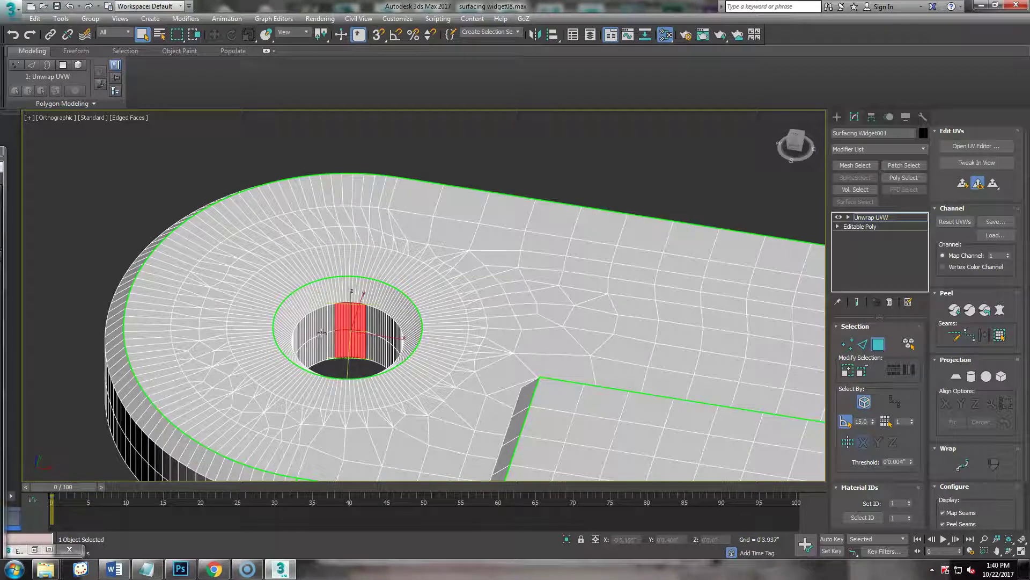
ctrl+click(322, 333)
ctrl+click(295, 313)
ctrl+click(349, 295)
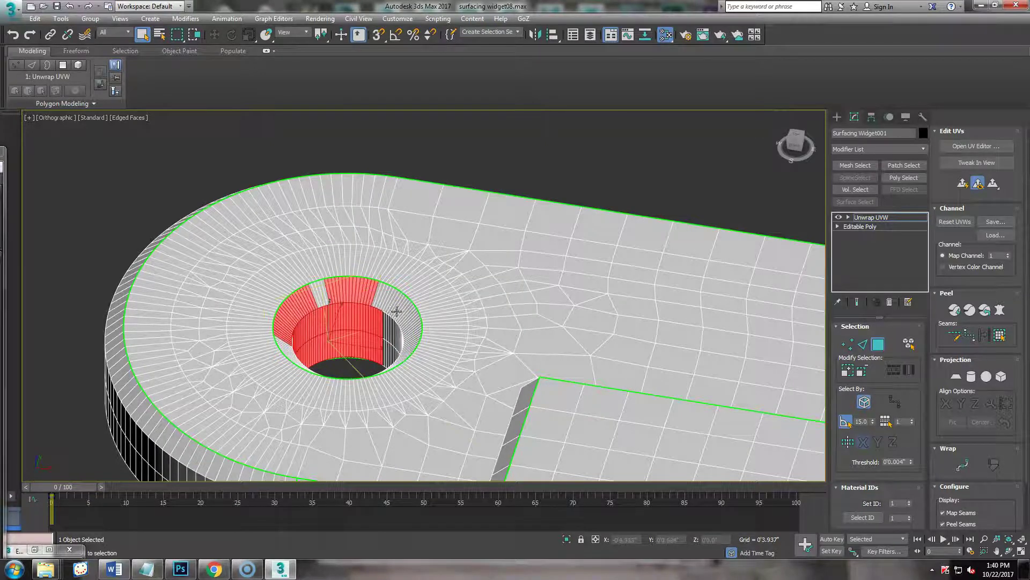
ctrl+click(397, 311)
ctrl+click(410, 347)
Add all the chamfer faces on the opposite side of the same hole to the selection.
alt+middle_drag(345, 345, 349, 291)
alt+middle_drag(353, 401, 343, 289)
ctrl+click(310, 338)
ctrl+click(334, 312)
ctrl+click(387, 322)
ctrl+click(411, 376)
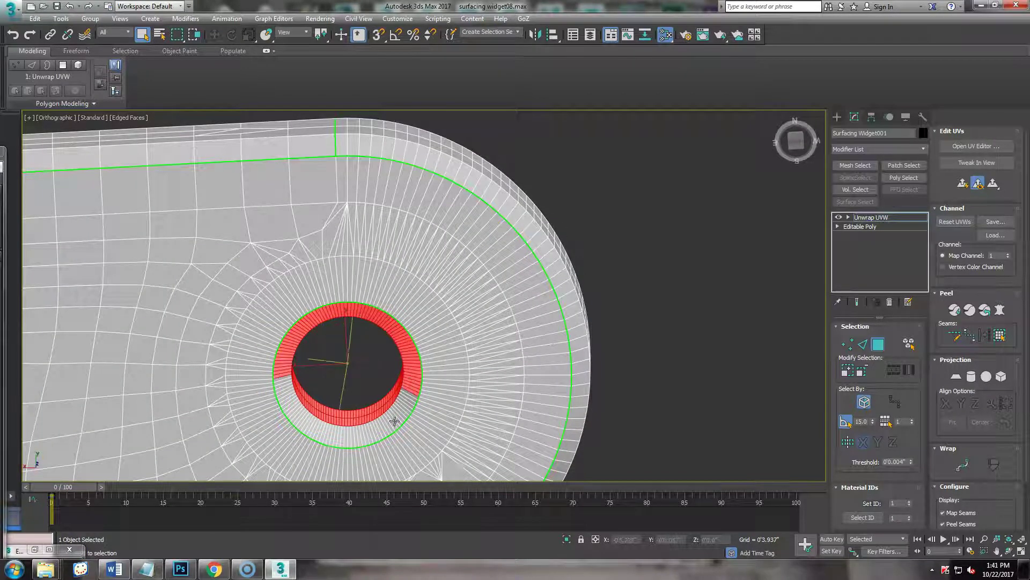
ctrl+click(394, 421)
ctrl+click(344, 428)
ctrl+click(293, 408)
alt+middle_drag(295, 409, 344, 446)
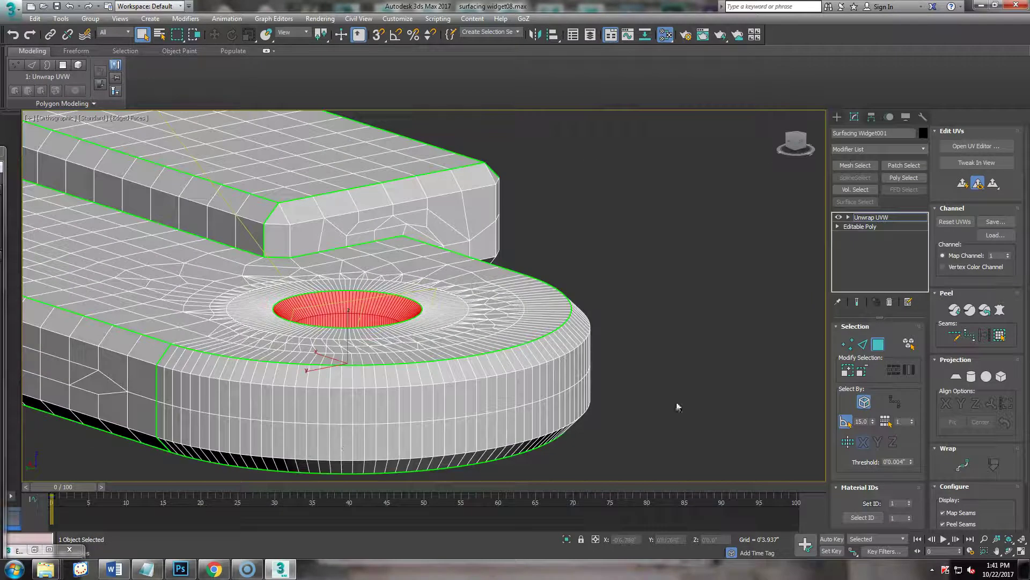
Peel the selected hole faces and open the resulting shell in the UV editor.
click(957, 312)
click(941, 152)
scroll(352, 303, up, 6)
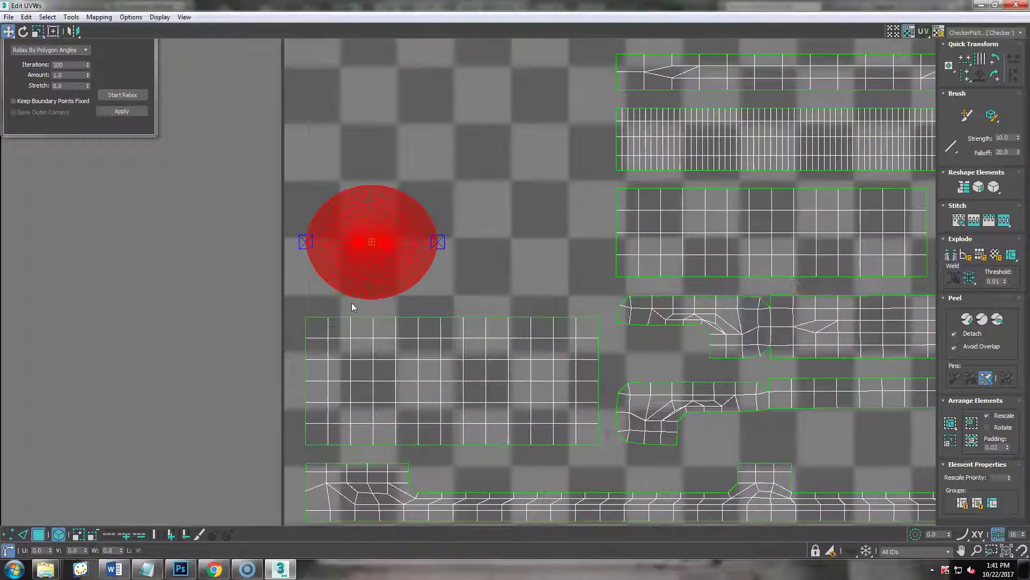
scroll(351, 297, up, 3)
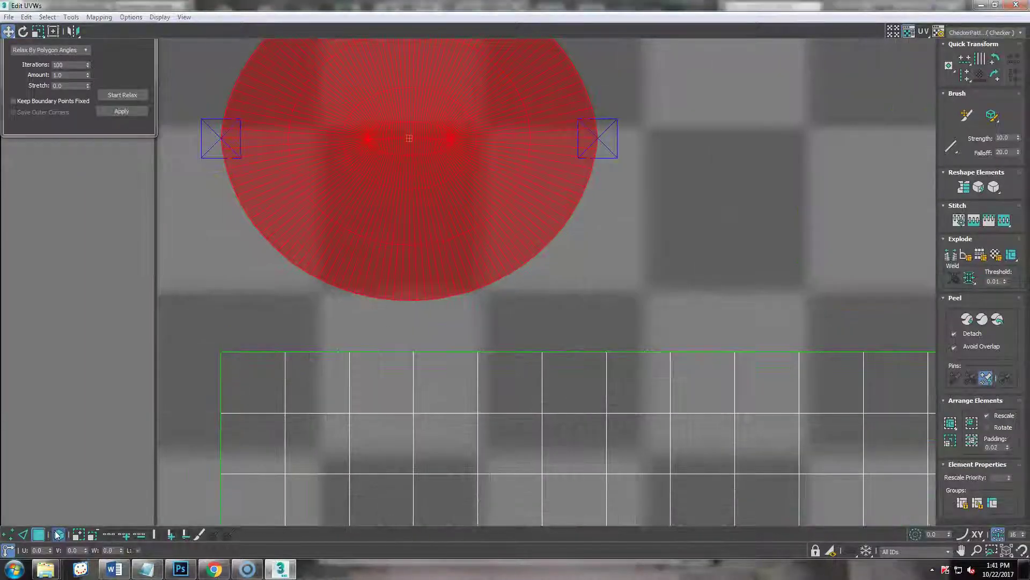
Break the circular hole shell along a radial edge seam, then apply Quick Peel to the whole shell.
click(23, 533)
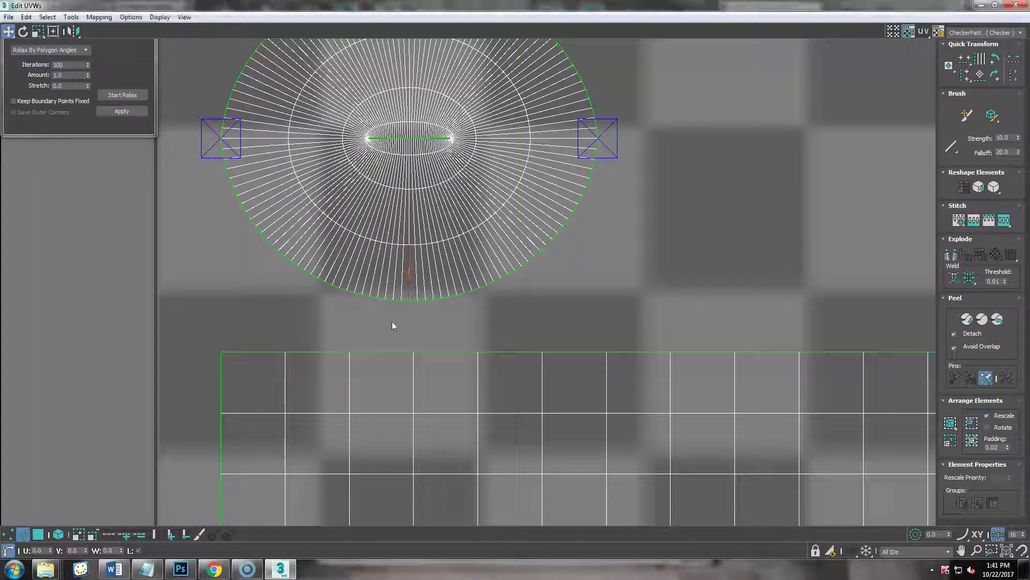
right_click(175, 337)
click(165, 350)
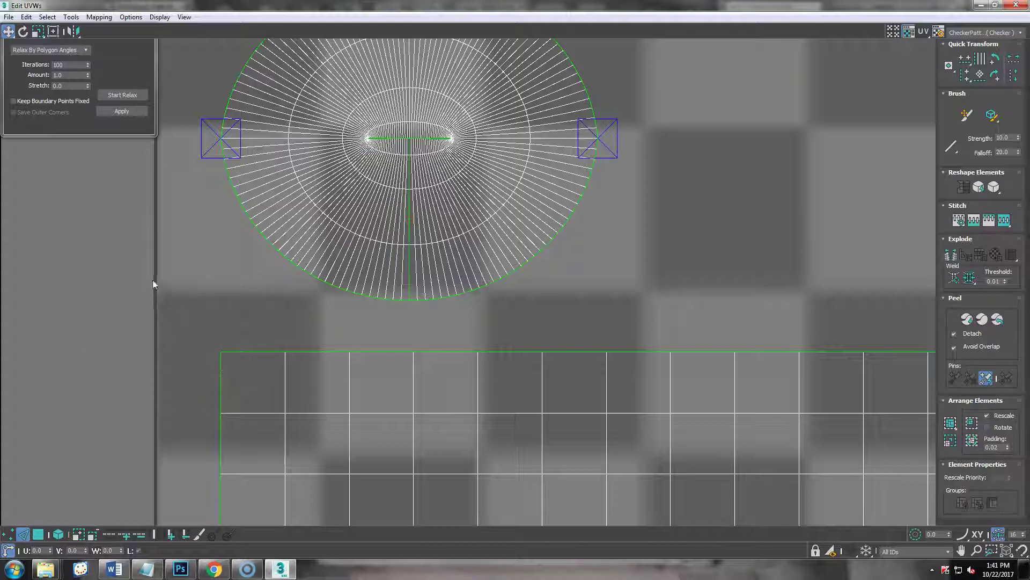
click(58, 533)
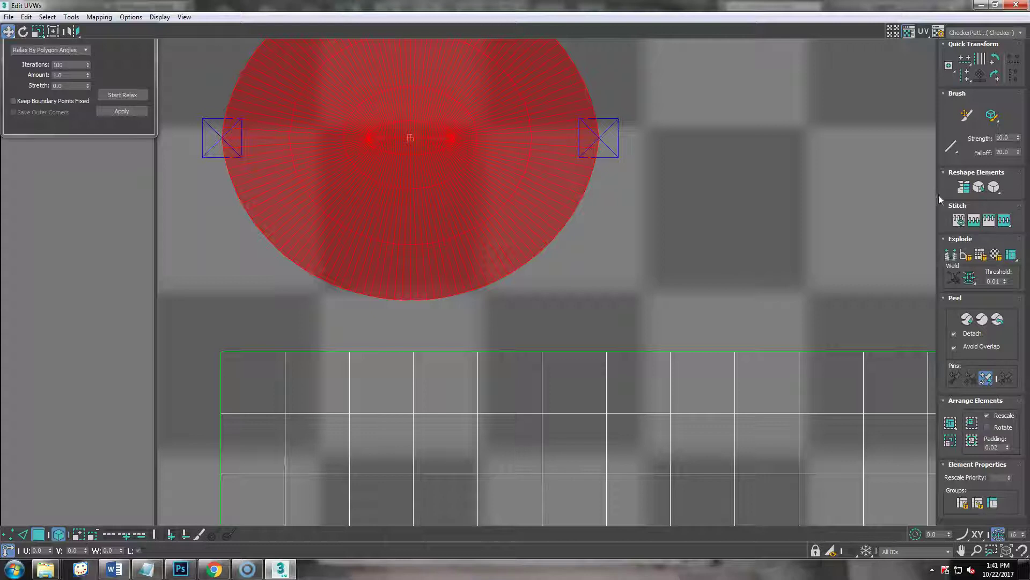
click(966, 319)
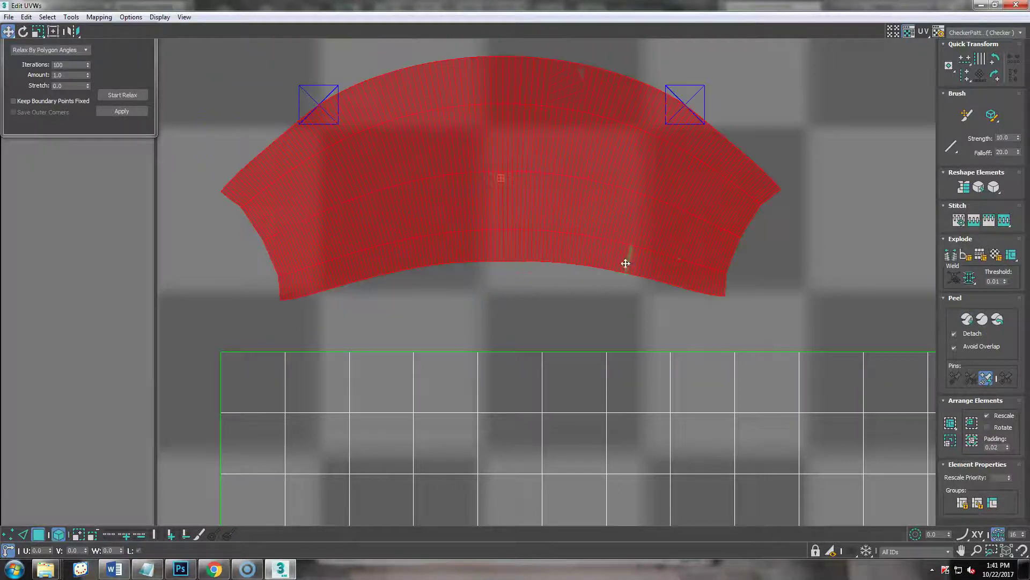
Relax the hole shell by polygon angles and straighten it into a rectangle, repeating both operations to refine its proportions.
click(123, 95)
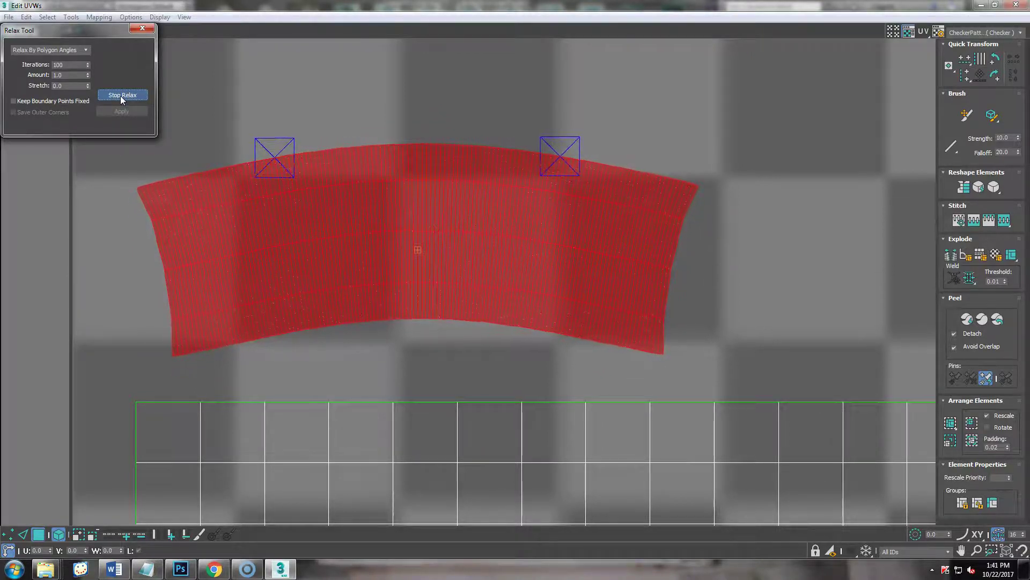
click(122, 97)
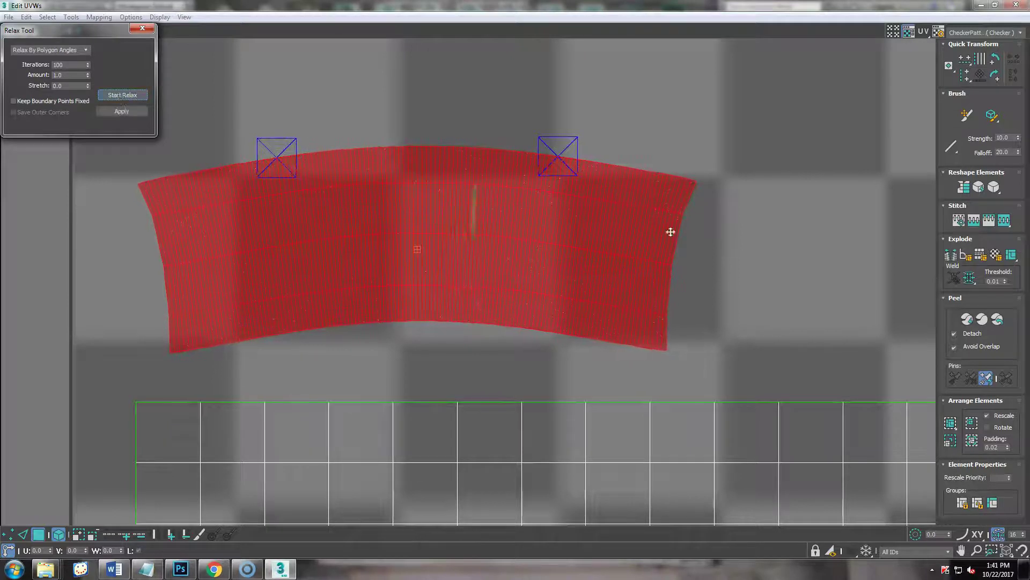
key(ctrl+z)
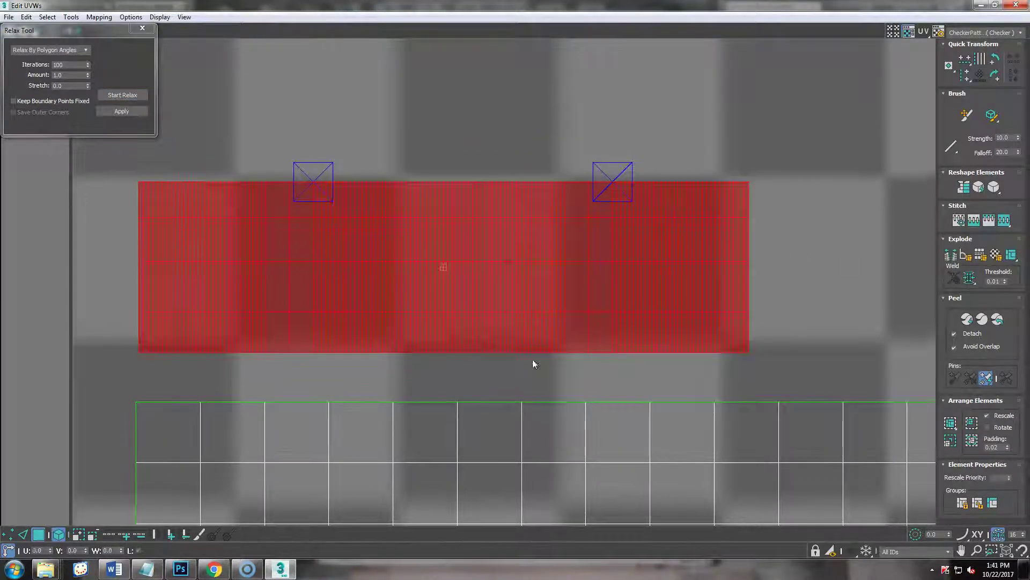
scroll(456, 283, down, 3)
click(134, 96)
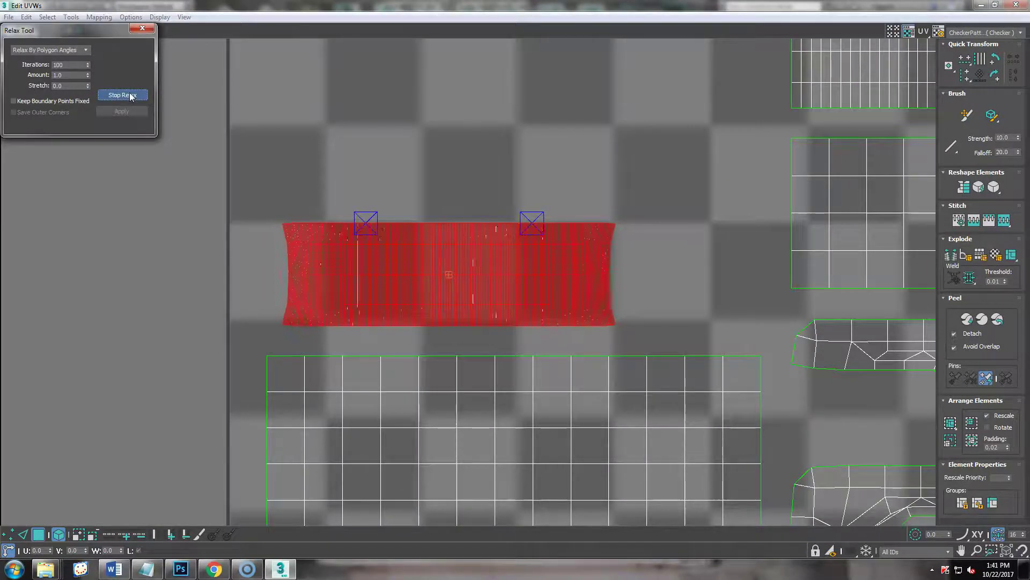
click(131, 97)
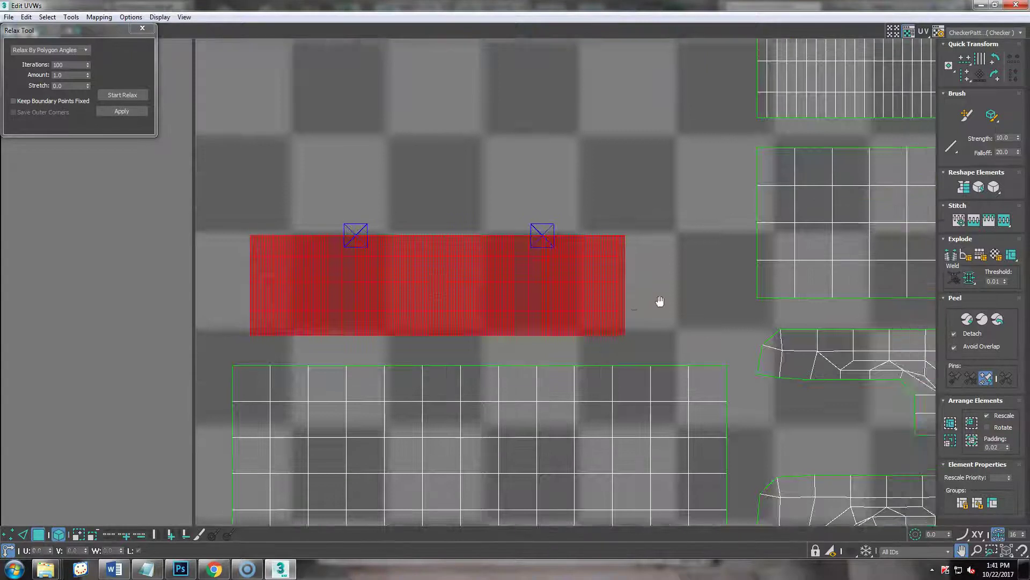
Select all the UV shells and pack them within the UV square with Rescale enabled.
scroll(571, 310, down, 3)
middle_drag(570, 311, 429, 314)
scroll(428, 314, down, 6)
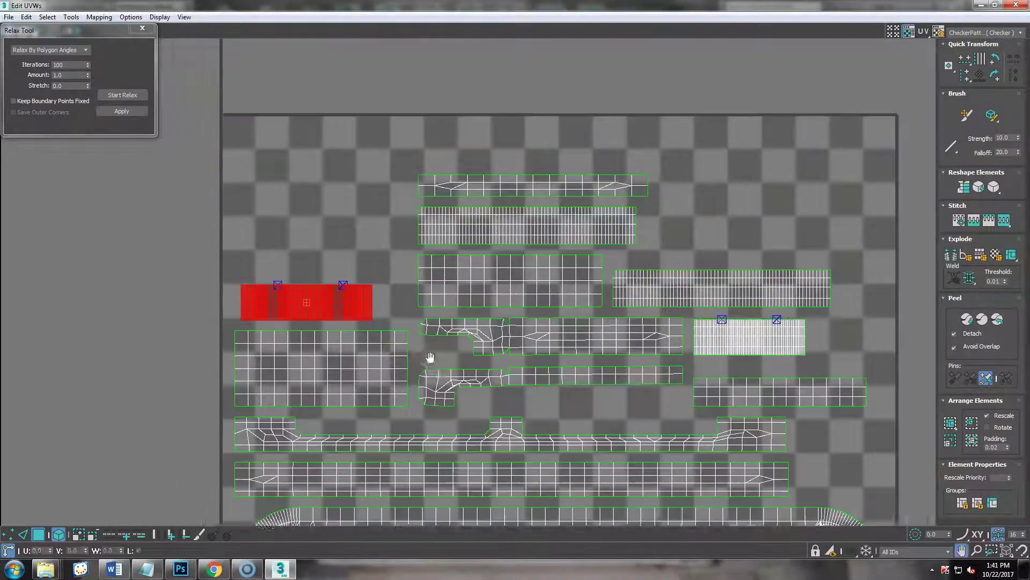
drag(269, 96, 705, 527)
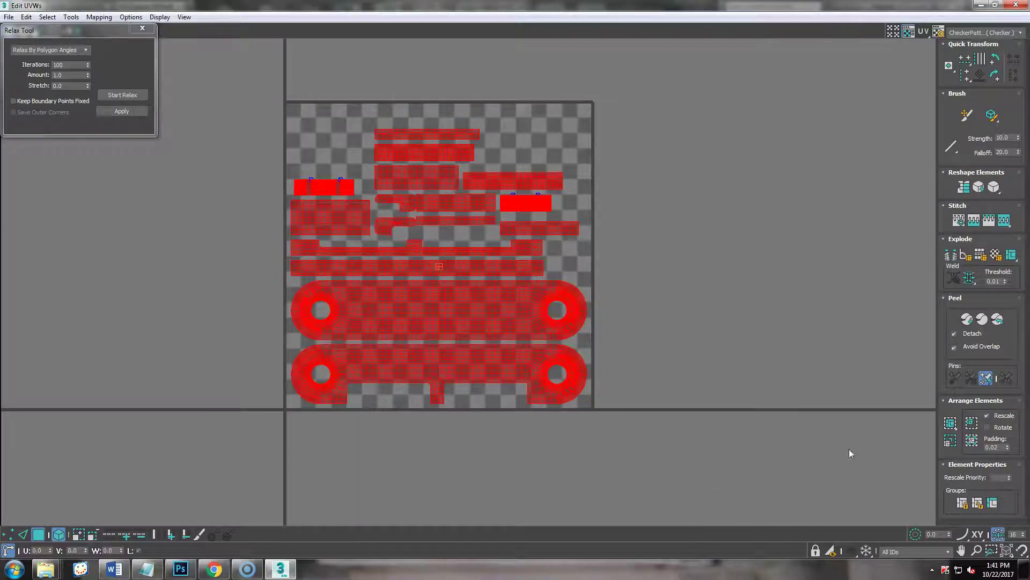
click(951, 424)
click(978, 7)
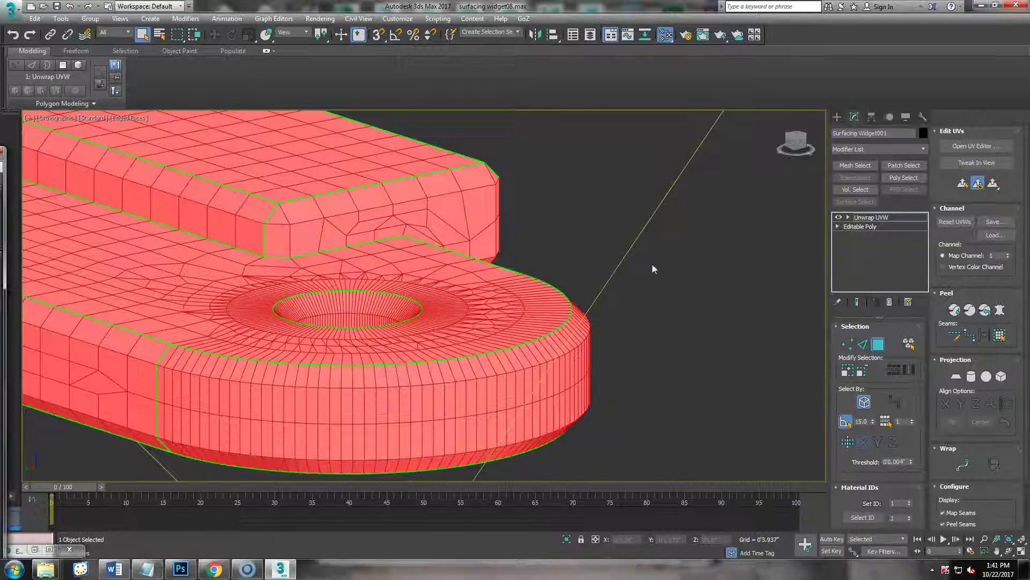
Show the Checker map of the widget's material in the viewport and turn off edged faces.
scroll(614, 308, down, 4)
alt+middle_drag(626, 304, 384, 375)
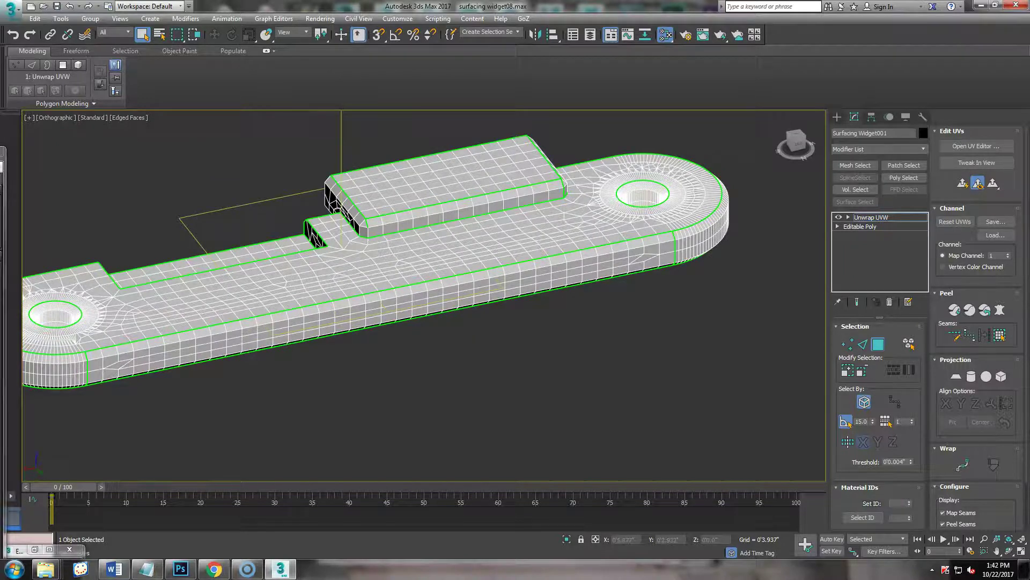
key(m)
drag(288, 307, 240, 307)
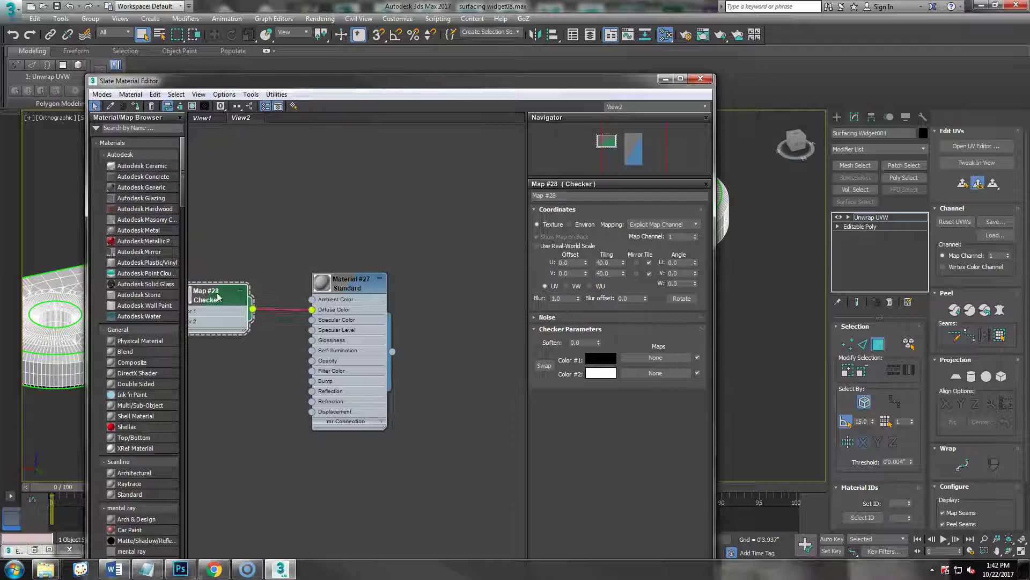
click(663, 79)
alt+middle_drag(483, 370, 363, 439)
key(F4)
alt+middle_drag(354, 365, 483, 382)
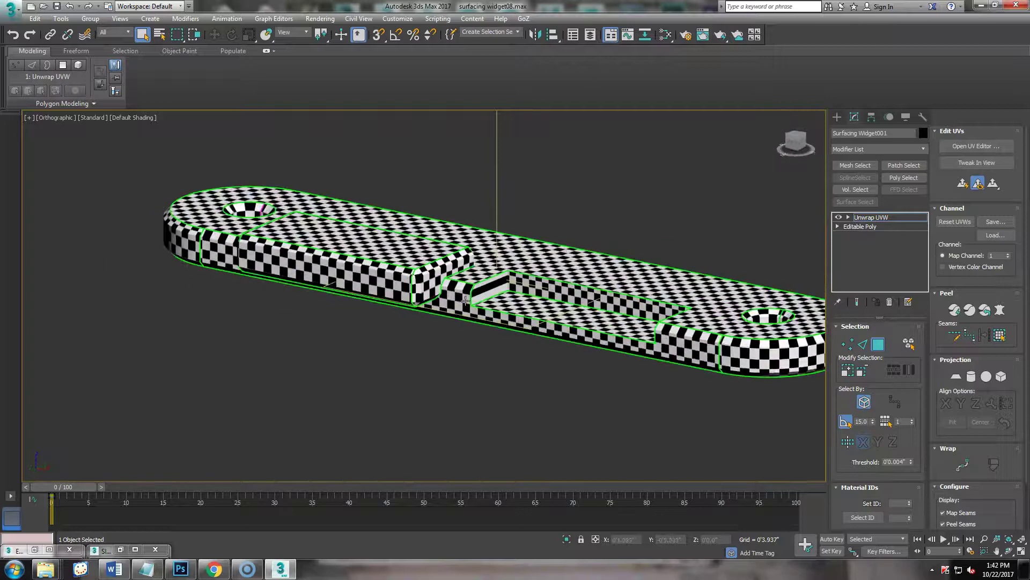
Apply Quick Planar Map to the end faces of the recessed slot.
click(493, 283)
scroll(496, 348, up, 2)
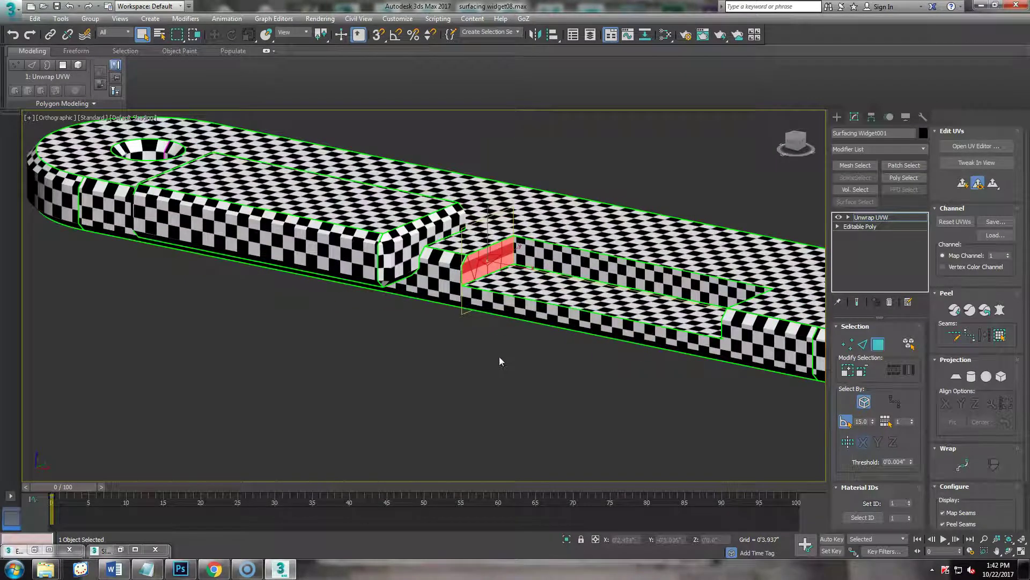
alt+middle_drag(466, 379, 701, 259)
click(732, 206)
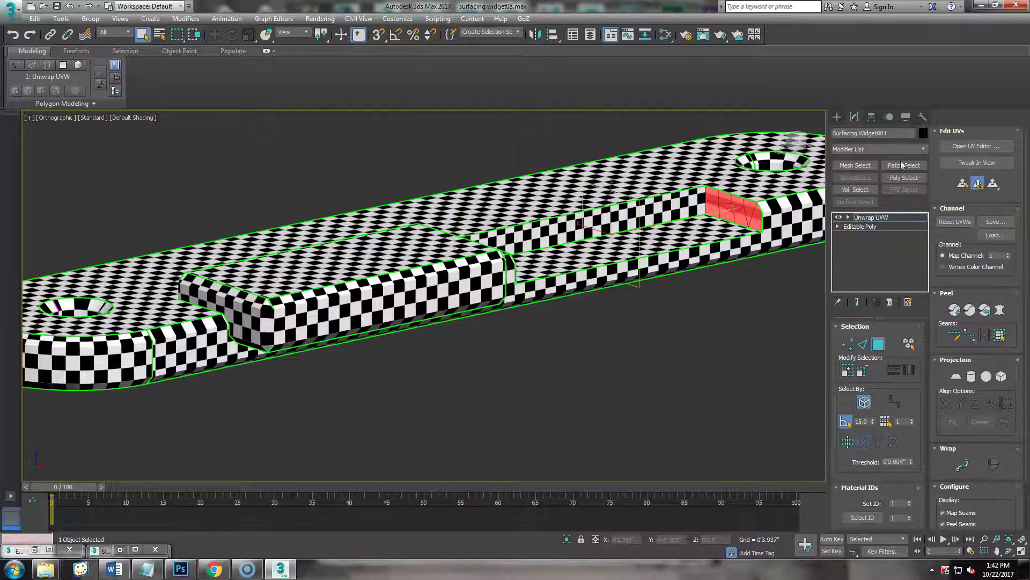
click(964, 187)
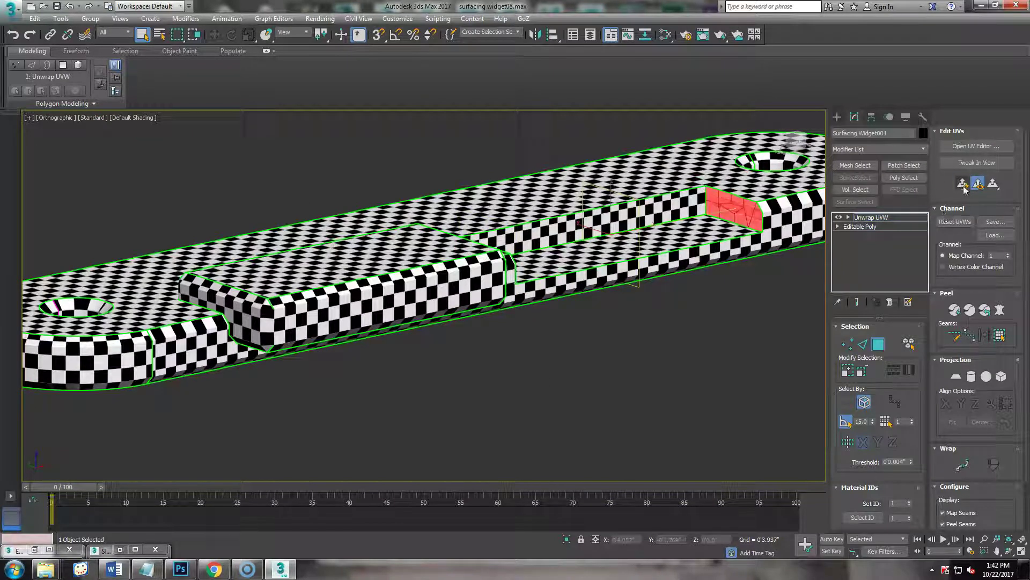
Move the two planar-mapped slot-end shells outside the UV square, one above the other.
click(946, 147)
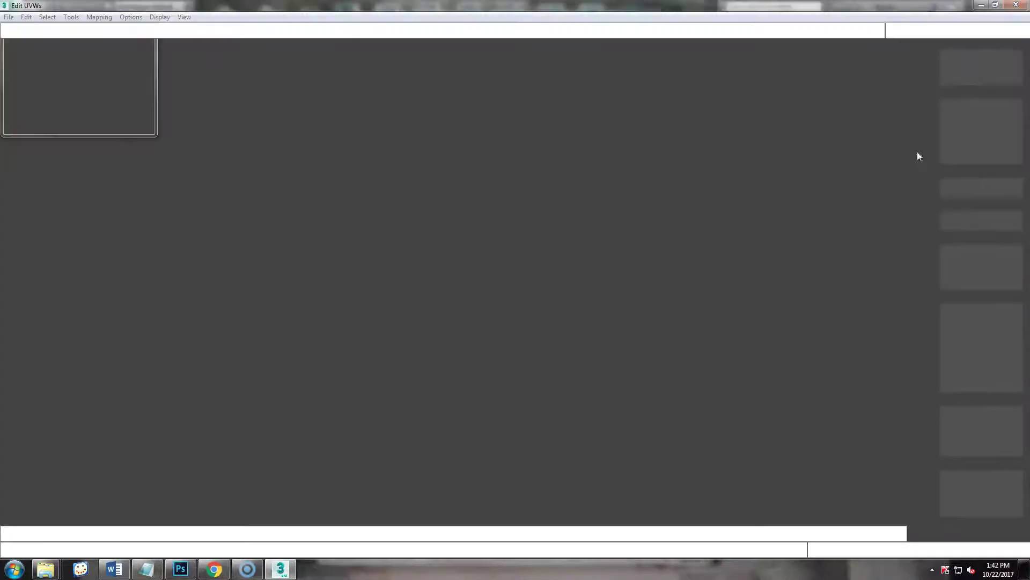
drag(404, 261, 766, 192)
click(721, 309)
scroll(661, 287, down, 3)
click(720, 242)
drag(720, 242, 719, 169)
Select all the UV shells, repack them with rescaling, and inspect the checker pattern on the widget.
drag(344, 46, 891, 446)
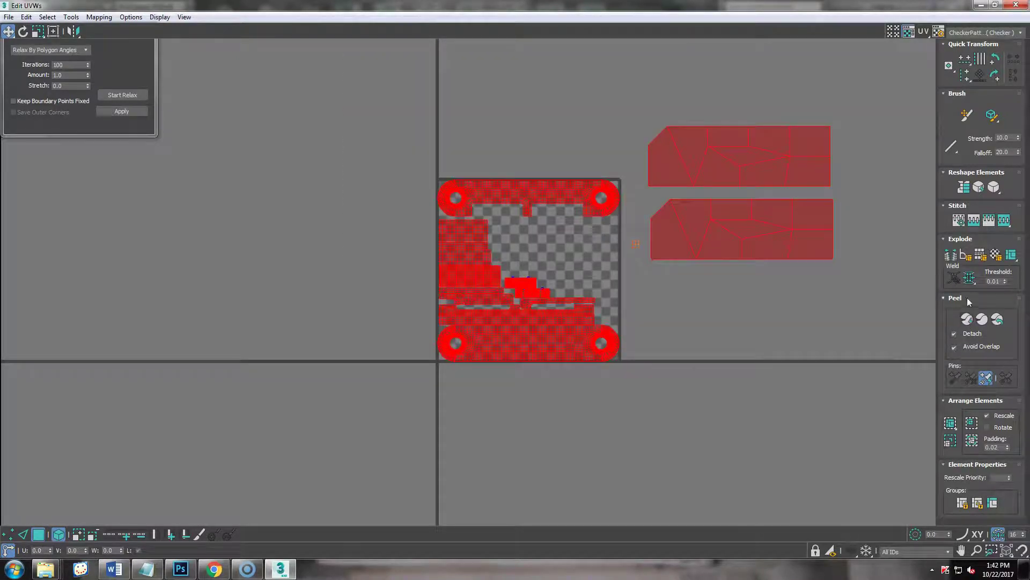
click(980, 6)
scroll(631, 269, down, 5)
alt+middle_drag(614, 304, 309, 281)
alt+middle_drag(694, 325, 660, 346)
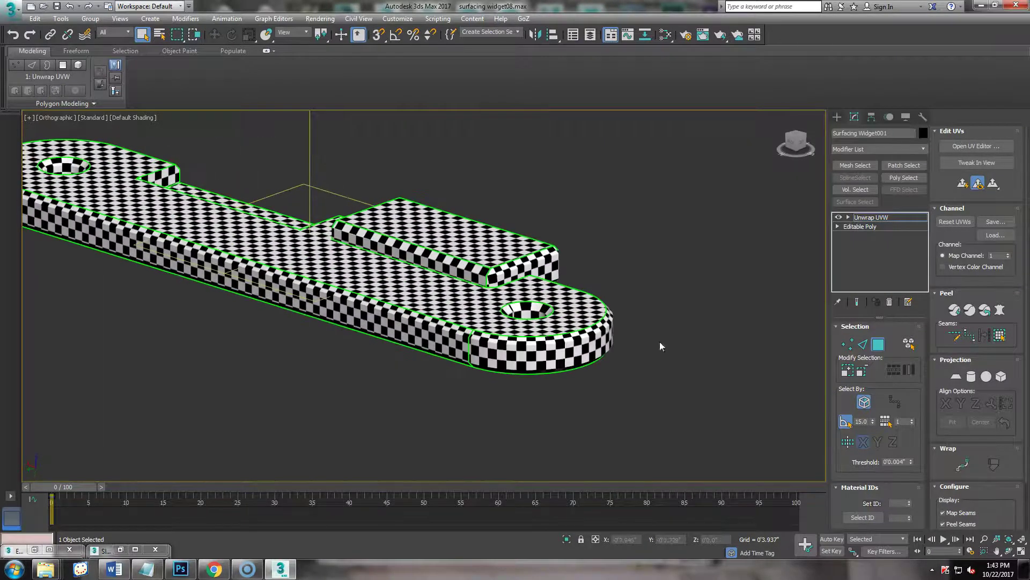
Reopen the packed layout in the UV editor and hide the checker background.
click(966, 148)
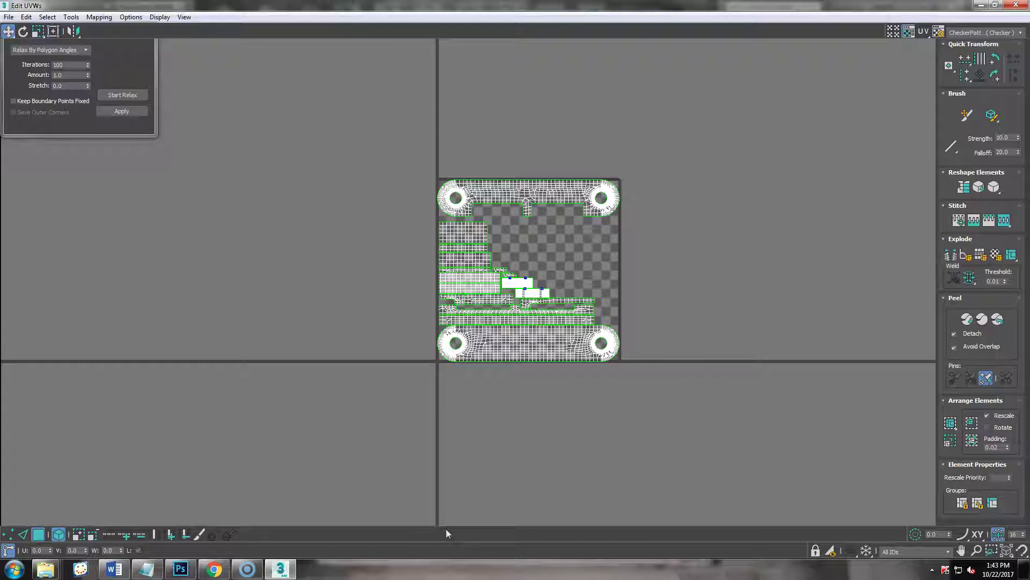
scroll(525, 437, up, 6)
middle_drag(552, 369, 529, 502)
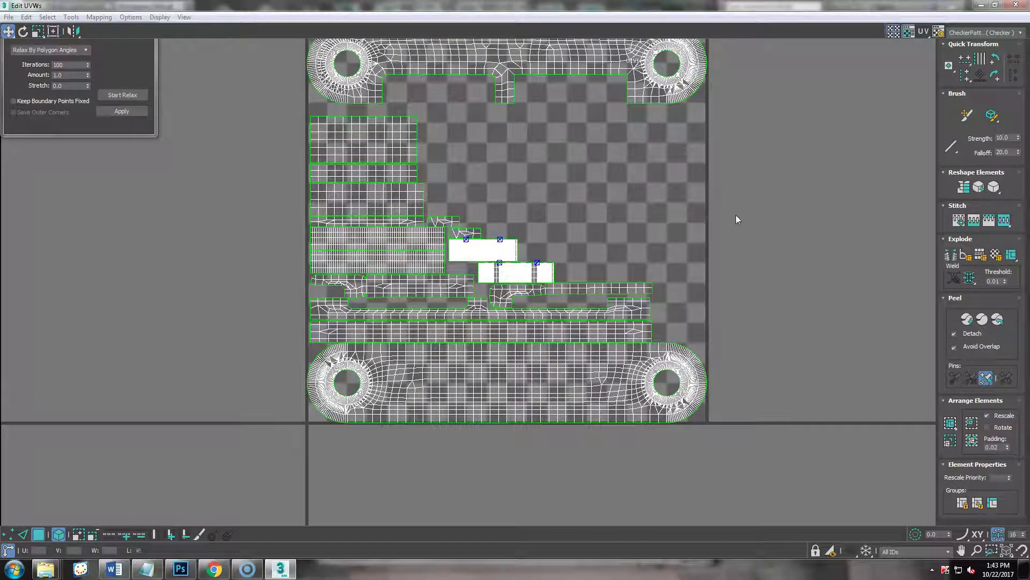
click(908, 32)
middle_drag(778, 177, 668, 241)
Move the two hole-wall shells out of the UV square, one to each side.
click(464, 338)
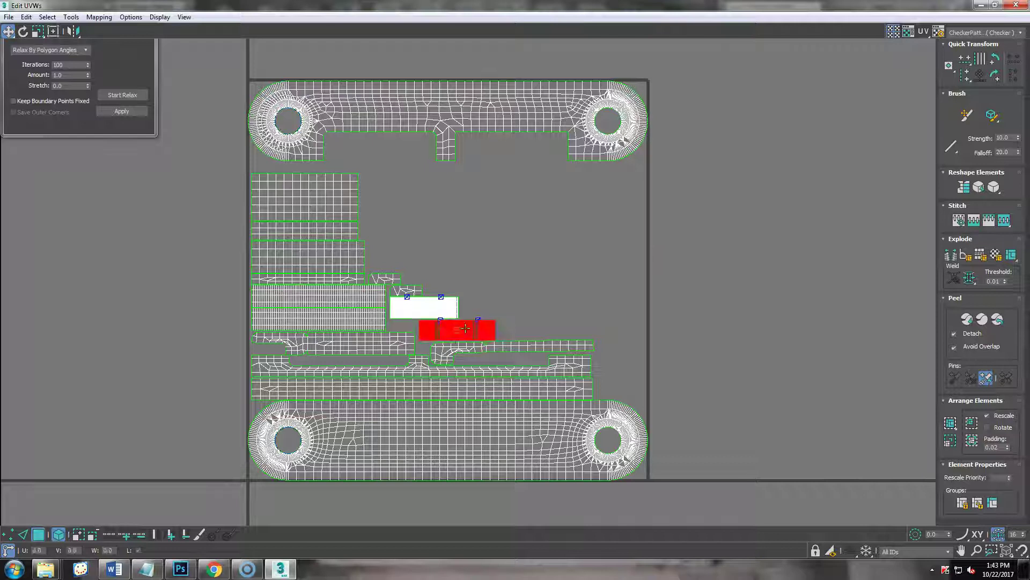
drag(456, 330, 768, 184)
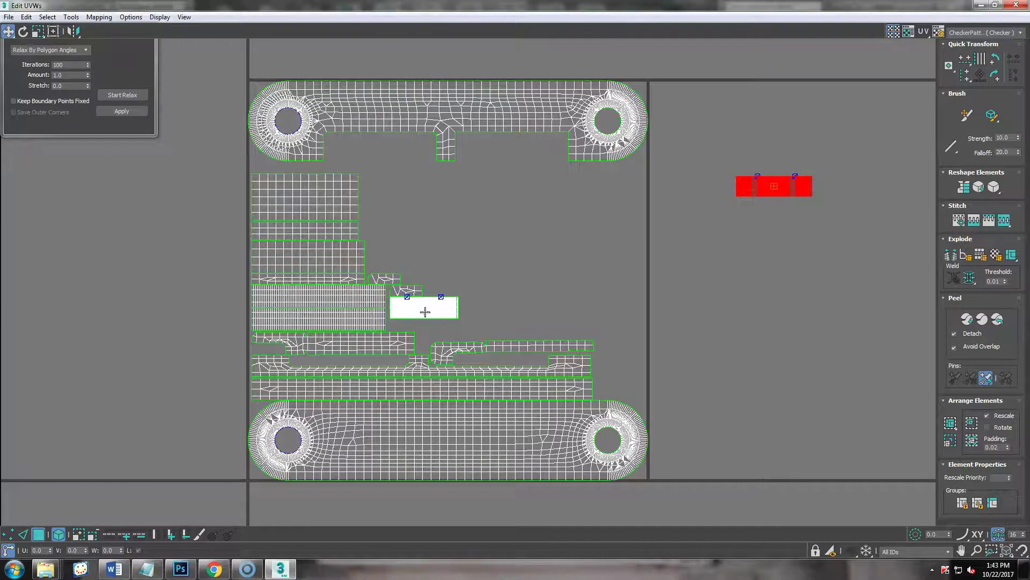
drag(424, 305, 63, 269)
middle_drag(335, 286, 387, 287)
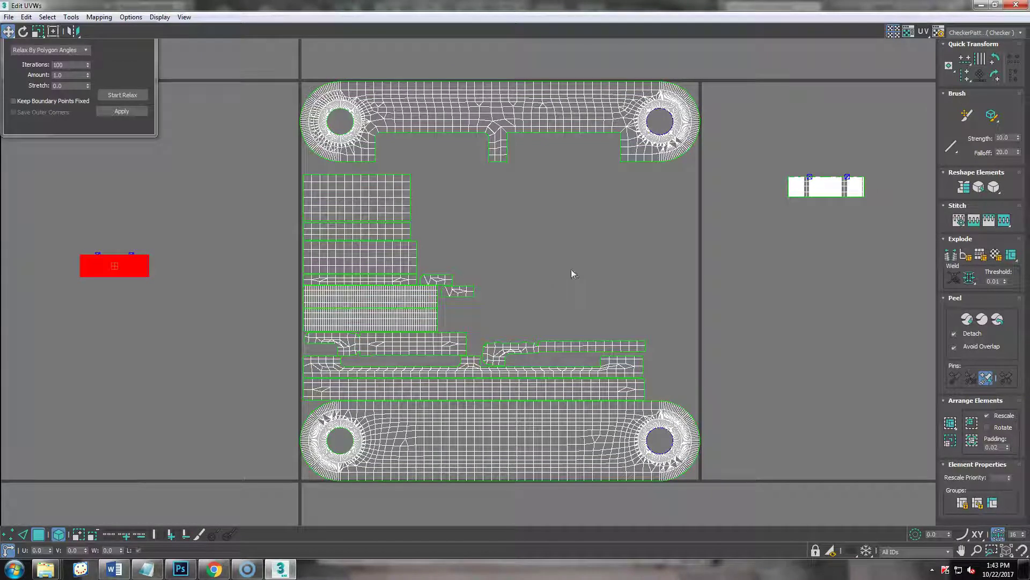
Move the smaller rectangular and strip shells outside the UV square and shift the two long strips up within it.
drag(503, 319, 285, 172)
drag(376, 204, 93, 351)
drag(394, 313, 108, 194)
drag(414, 341, 514, 259)
Rotate the notched body shell 180 degrees and place it directly above the other rounded body shell.
click(550, 99)
drag(550, 99, 547, 318)
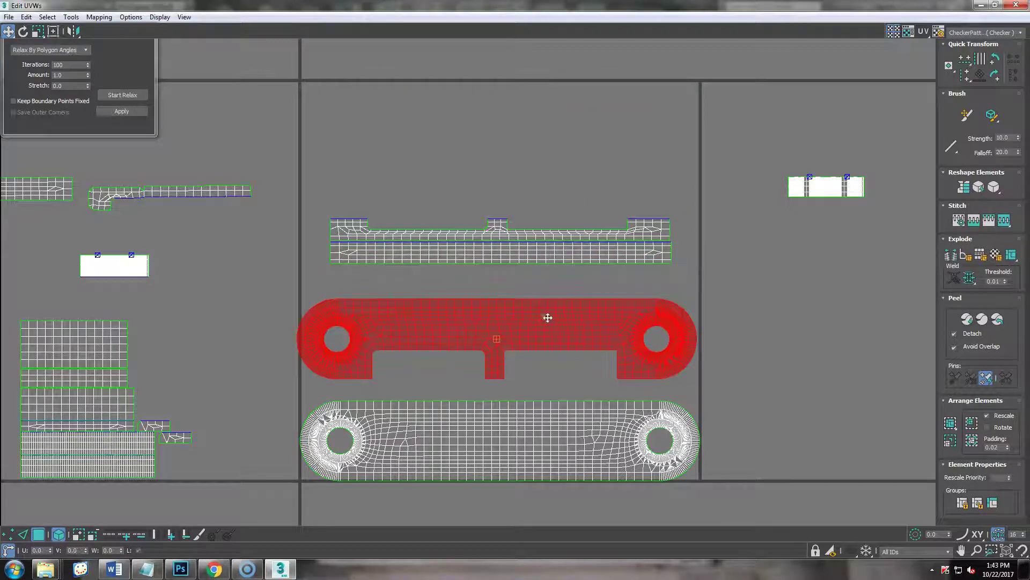
click(995, 59)
click(995, 59)
drag(575, 349, 576, 371)
drag(575, 370, 575, 371)
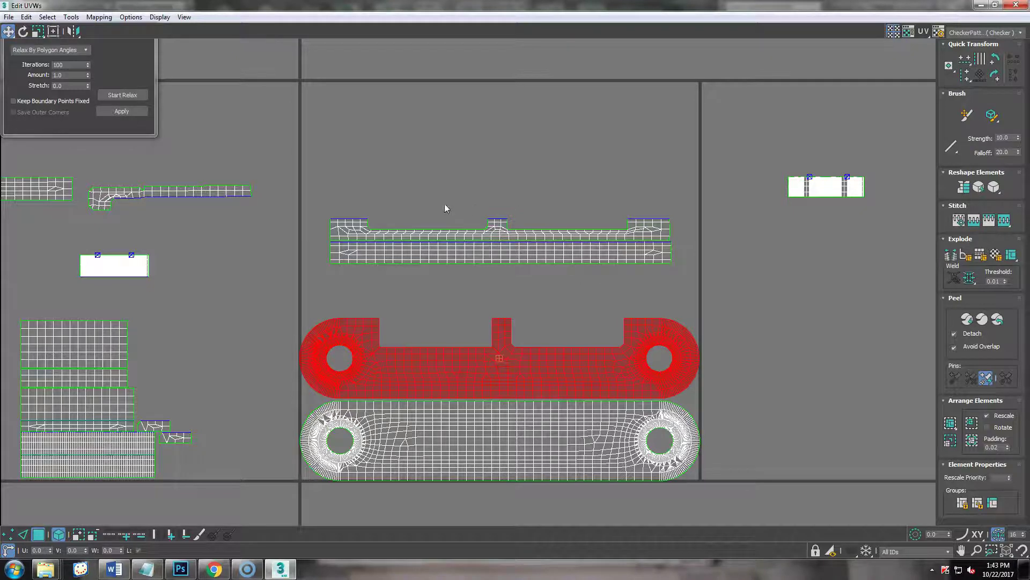
Place the two long strips directly above the notched body shell and scale them proportionally from their lower-left corner to span the UV square's width.
click(514, 257)
drag(519, 246, 490, 298)
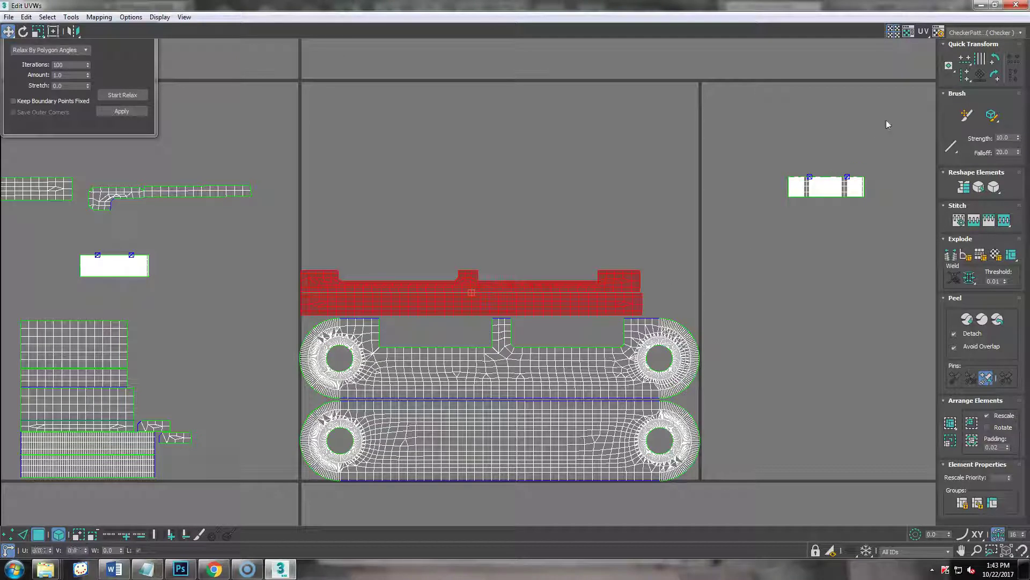
right_click(622, 269)
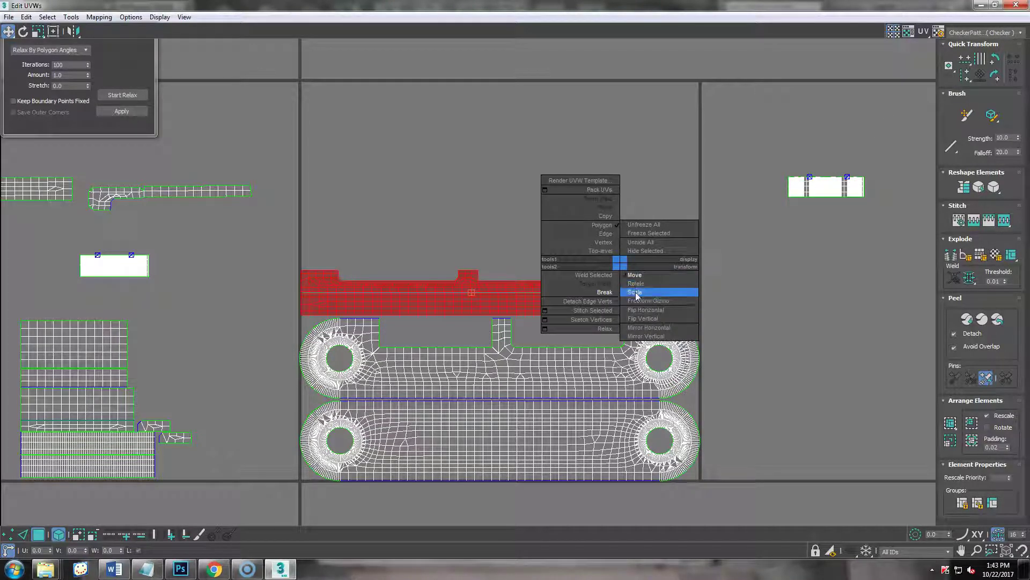
click(636, 293)
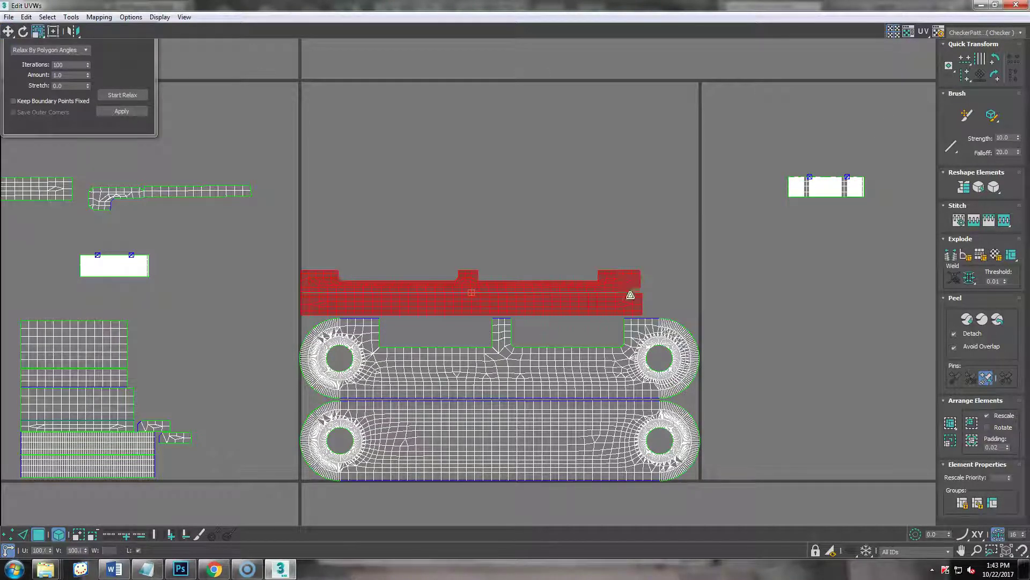
click(950, 65)
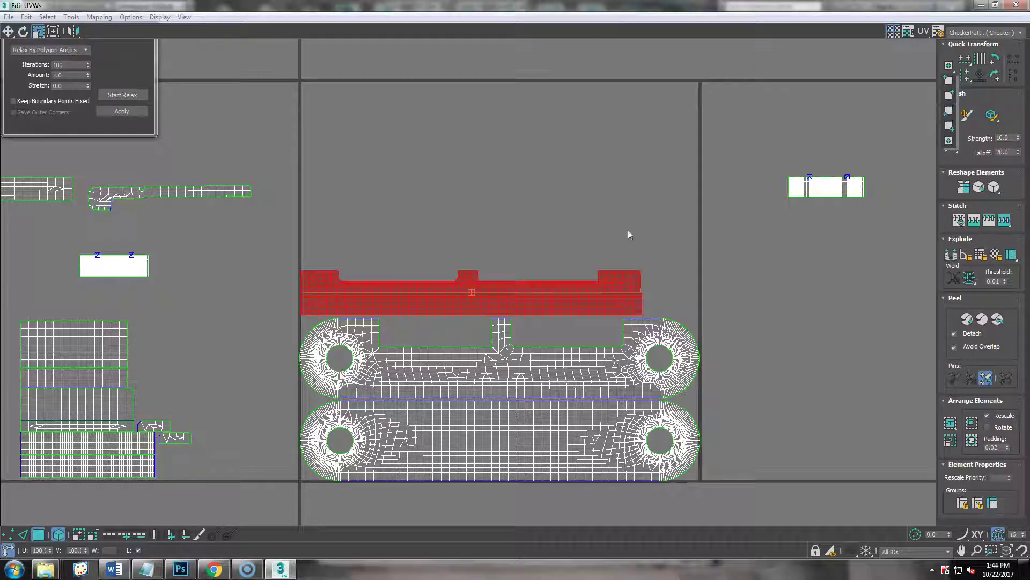
click(945, 124)
mouse_move(601, 297)
mouse_down()
mouse_move(611, 290)
mouse_move(602, 297)
mouse_up()
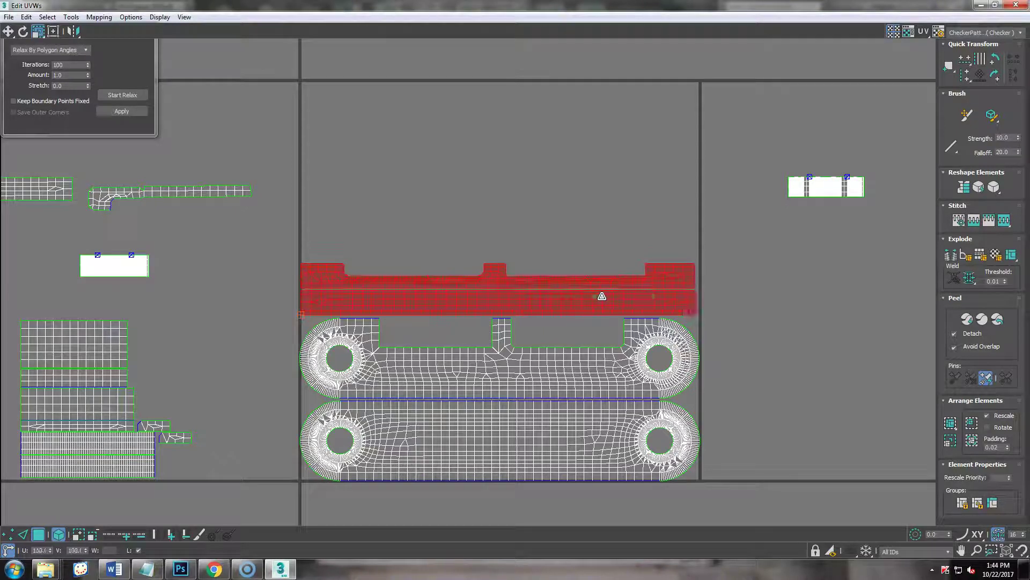
middle_drag(59, 380, 143, 383)
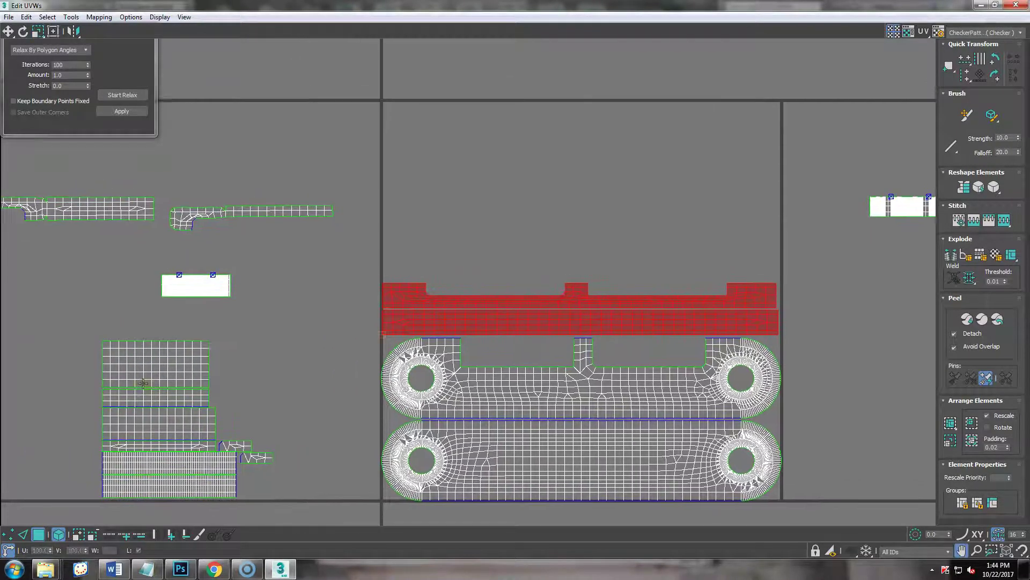
click(275, 330)
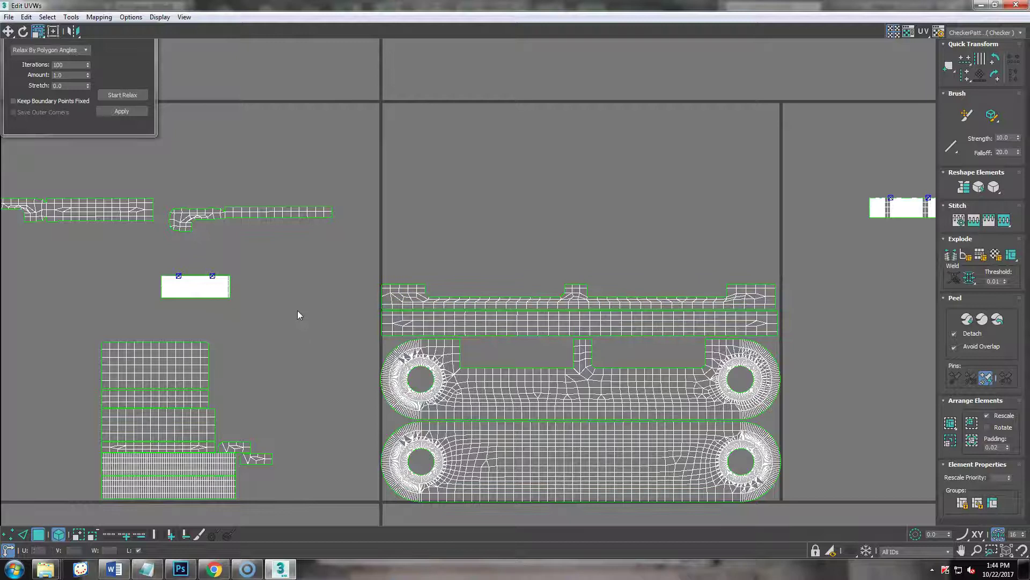
Move the hooked strip shell toward the UV square so its straight end overlaps the square's left boundary.
click(271, 213)
right_click(246, 223)
click(263, 243)
scroll(269, 243, up, 3)
middle_drag(327, 272, 349, 409)
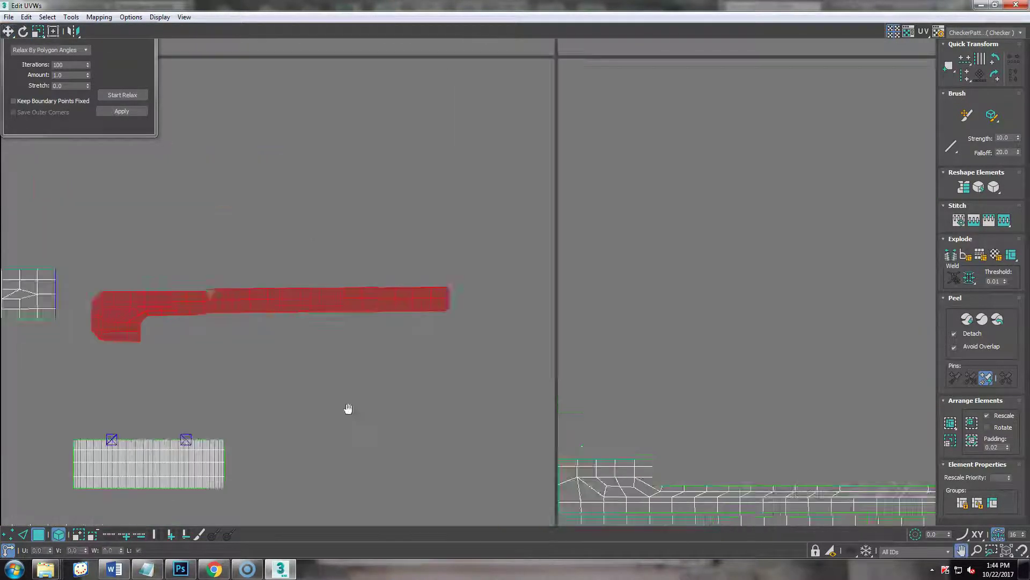
scroll(349, 409, up, 4)
drag(354, 172, 726, 306)
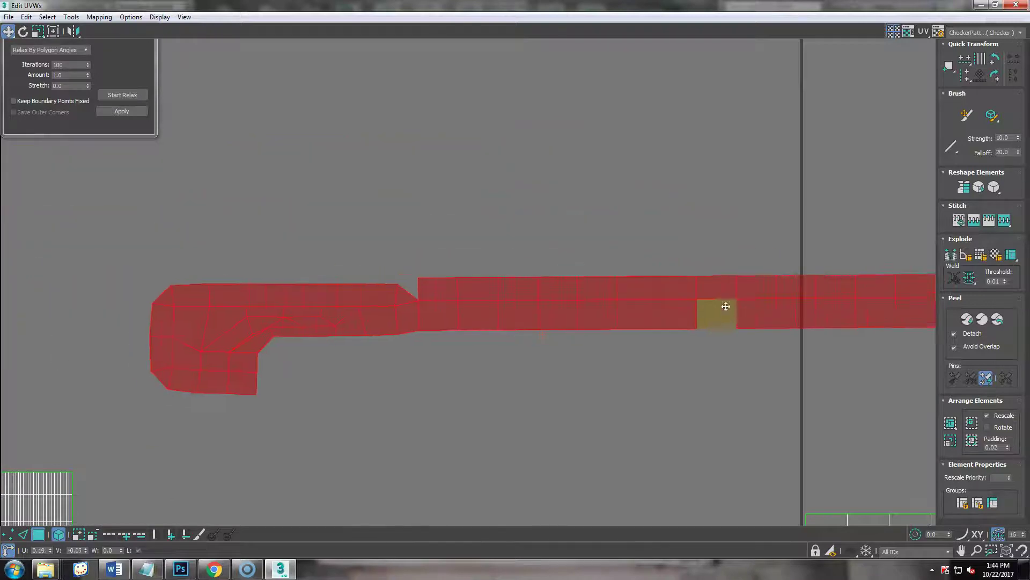
Align the upper border edges of the hooked strip's straight section horizontally.
middle_drag(726, 306, 714, 171)
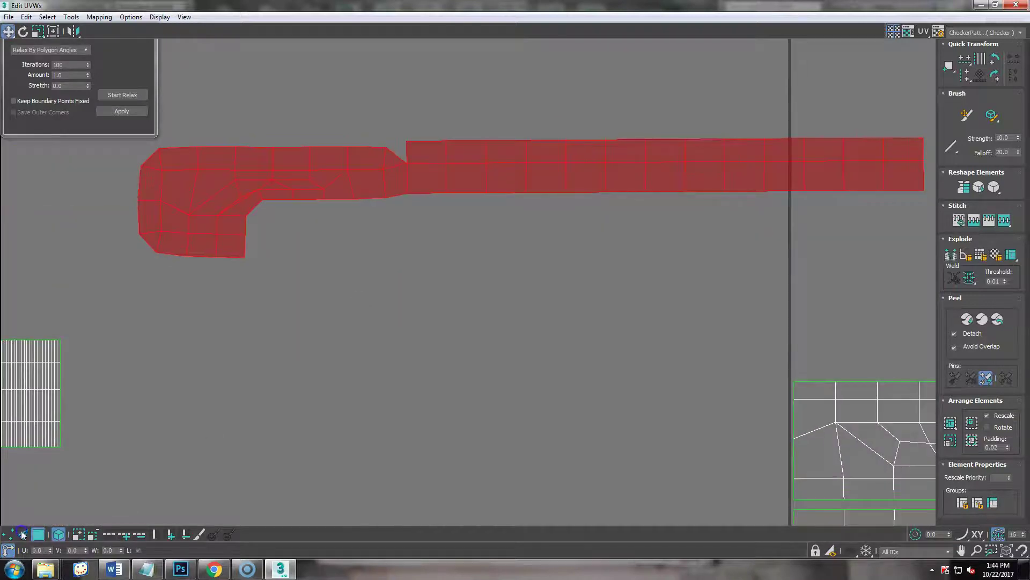
click(23, 534)
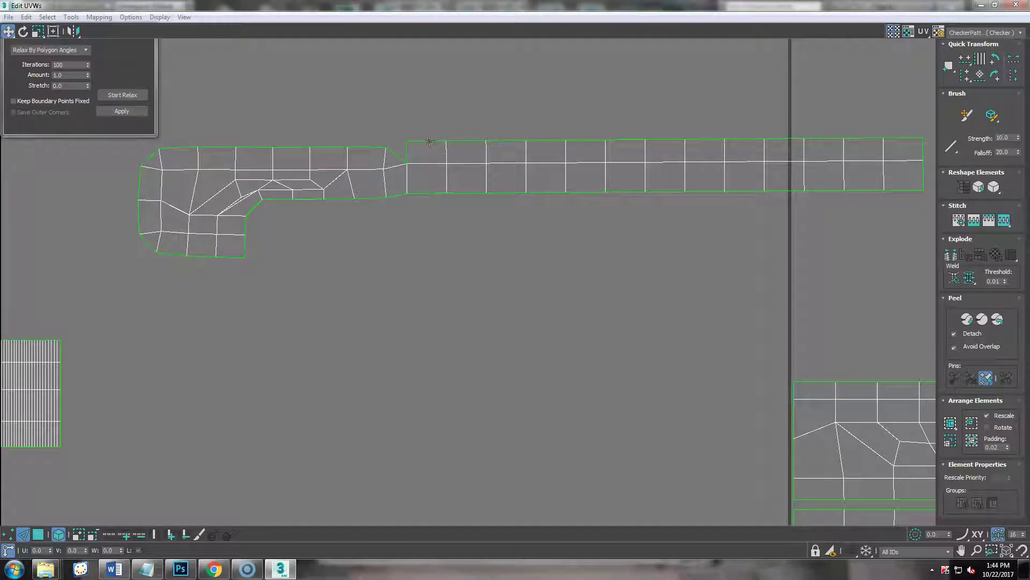
click(439, 172)
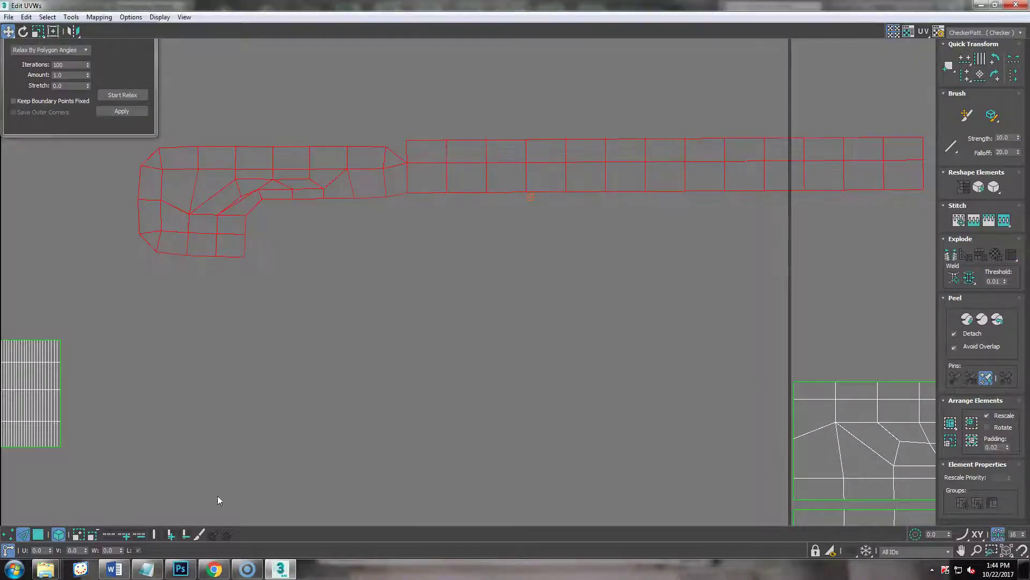
middle_drag(402, 317, 270, 434)
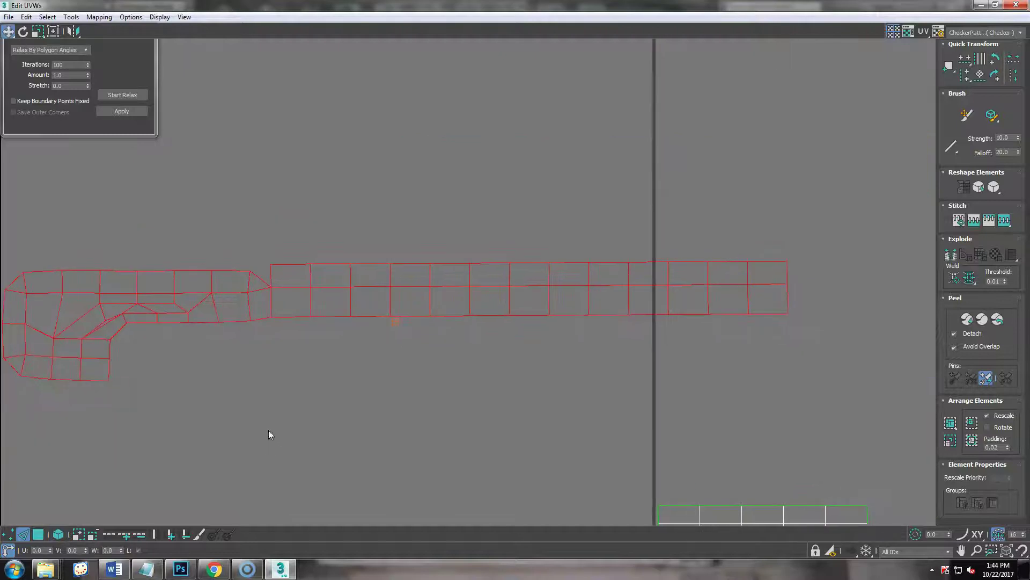
click(332, 218)
click(298, 265)
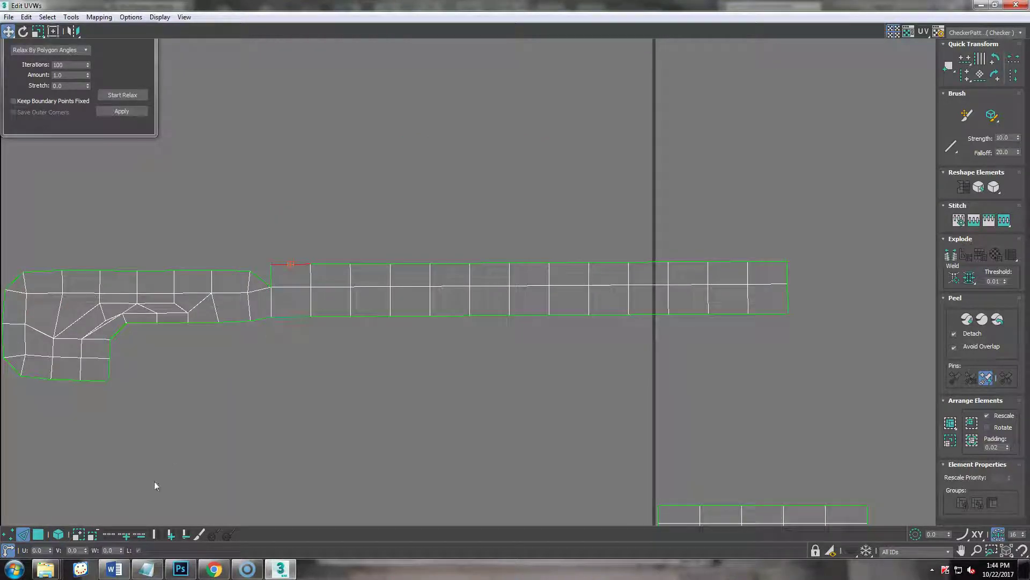
click(112, 536)
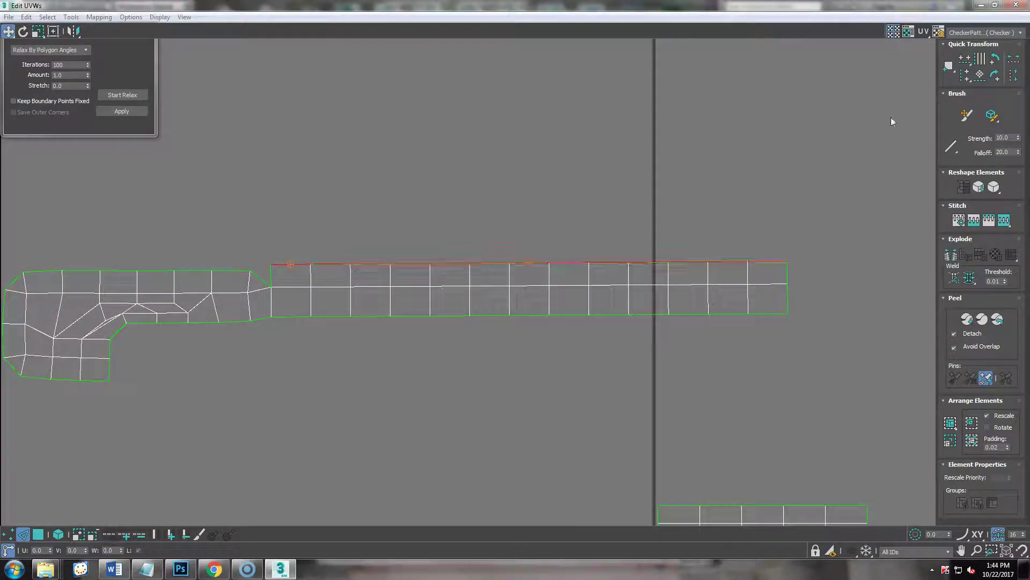
click(965, 57)
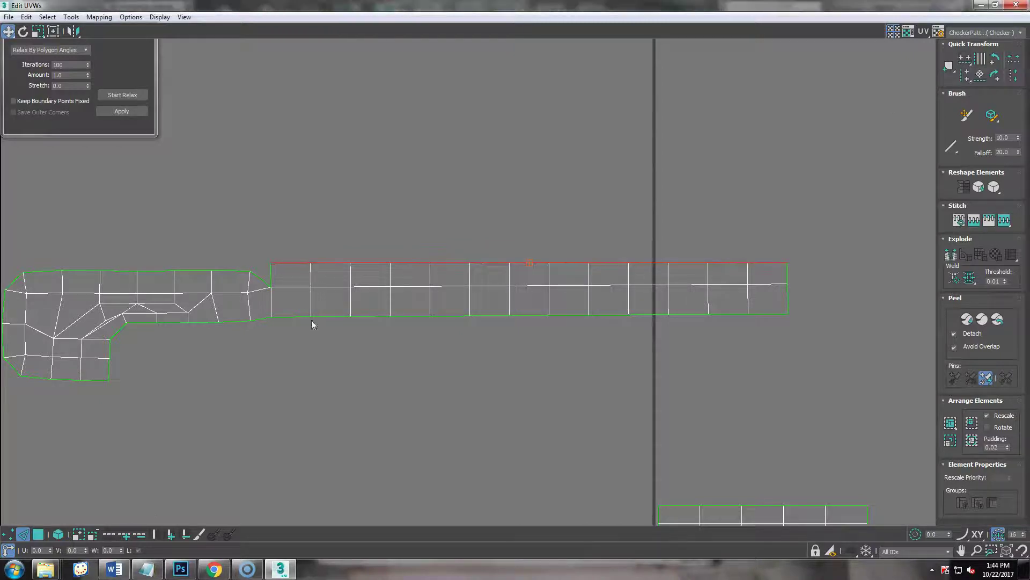
Try to align the hooked strip's whole lower border loop horizontally, including the hook's lower edges.
click(294, 315)
click(112, 536)
click(965, 58)
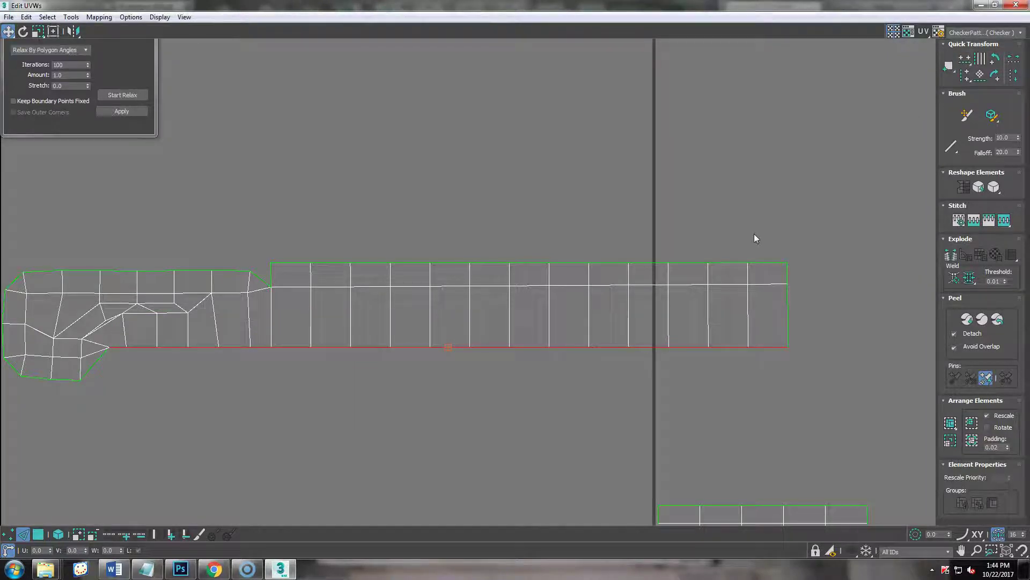
key(ctrl+z)
Align only the straight section's lower border edges horizontally, excluding the hook, and align its two end edges vertically.
click(299, 356)
click(292, 317)
click(108, 535)
alt+drag(85, 249, 266, 420)
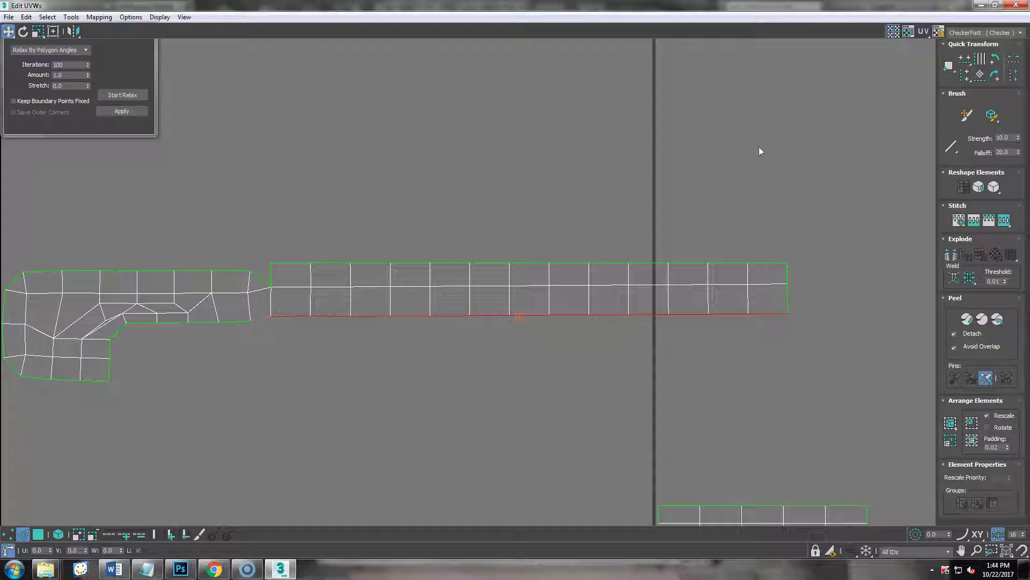
click(965, 59)
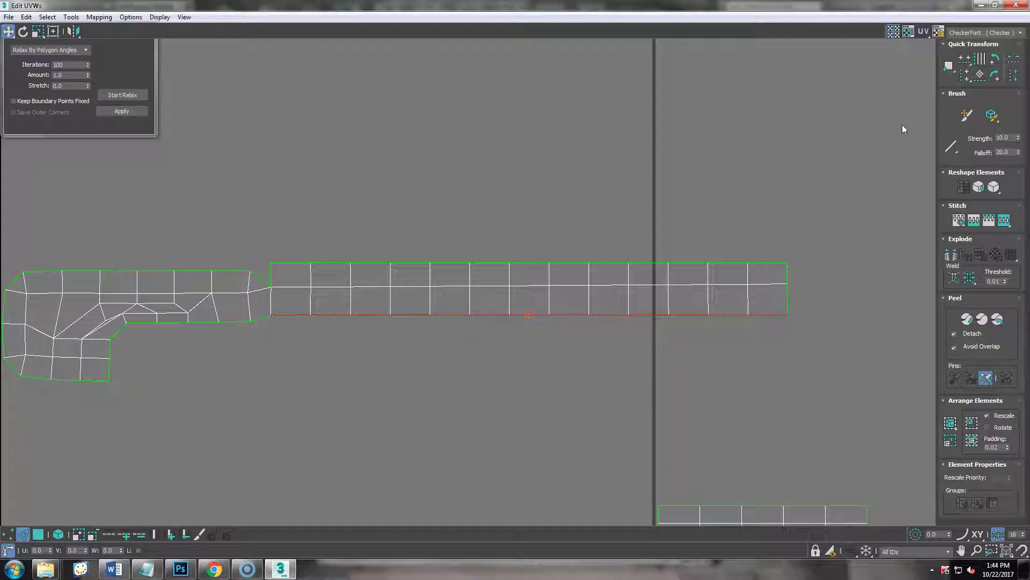
click(789, 299)
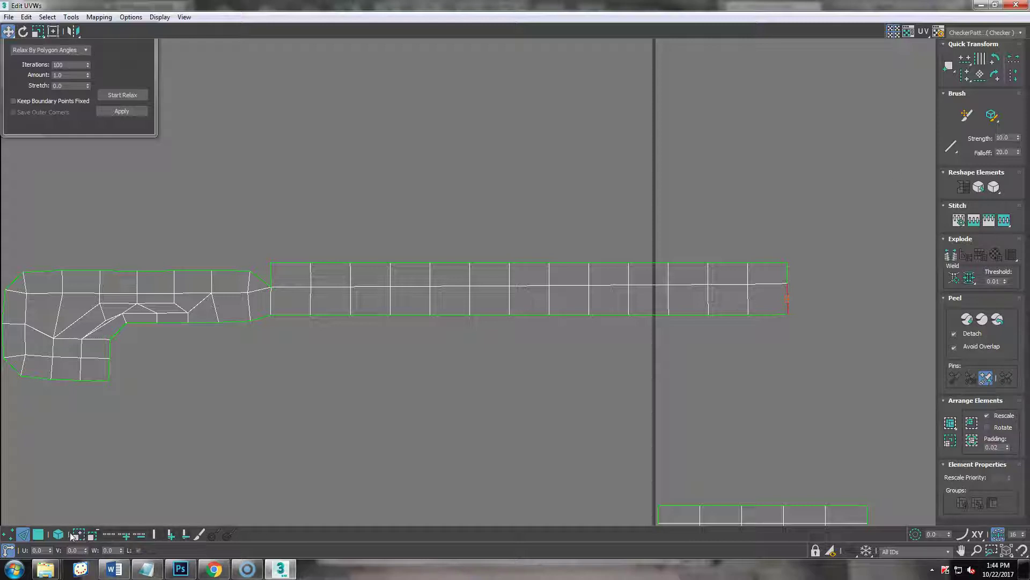
click(140, 533)
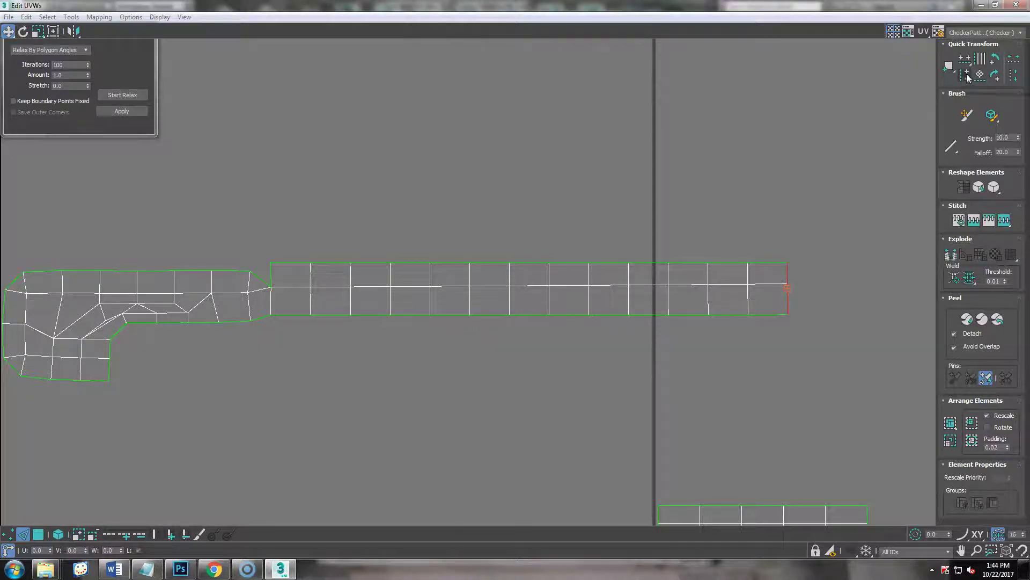
Align the upper border edges of the hook section horizontally, leaving out its slanted corner edges.
middle_drag(271, 414, 483, 396)
scroll(409, 363, up, 2)
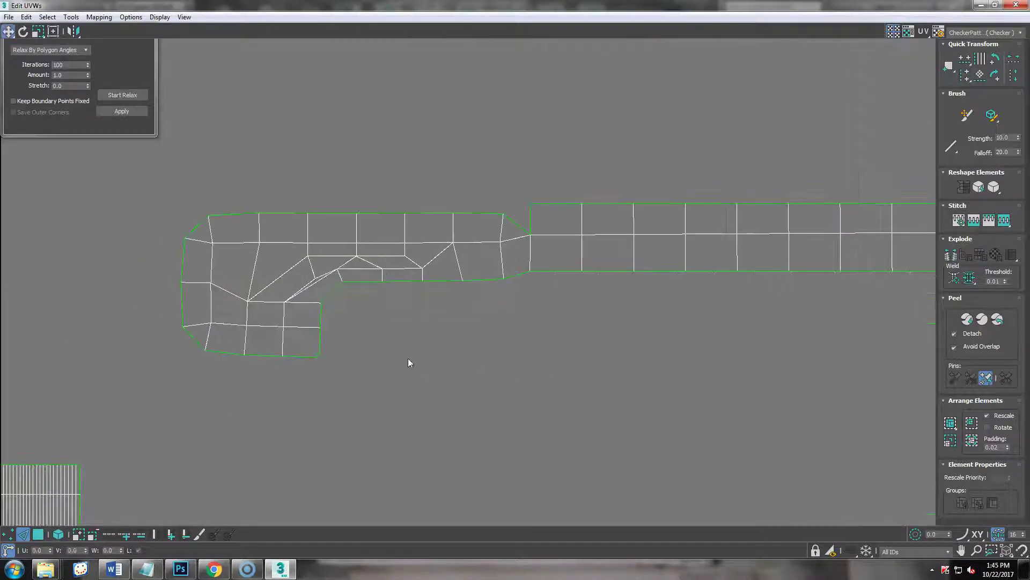
click(273, 211)
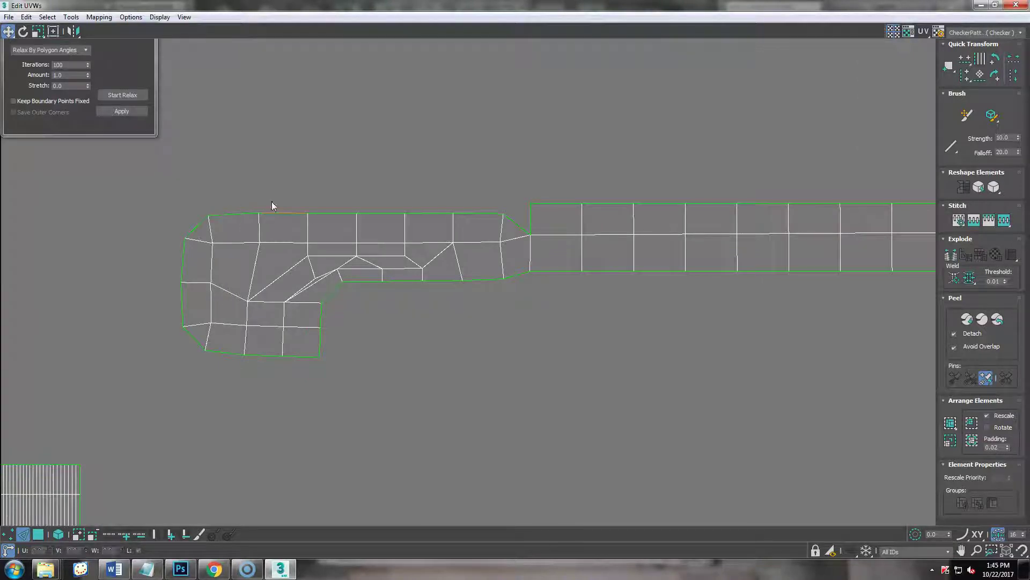
click(233, 214)
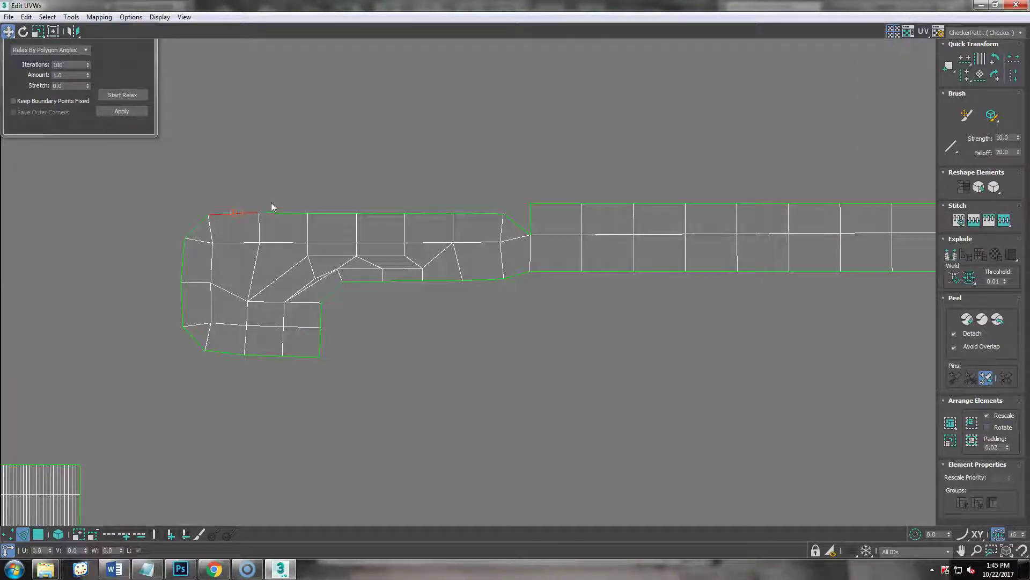
drag(298, 228, 298, 219)
click(251, 213)
ctrl+click(334, 213)
ctrl+click(377, 213)
ctrl+click(436, 213)
ctrl+click(469, 213)
Try to align the hook's upper and bottom border edges horizontally in a single operation.
ctrl+click(267, 356)
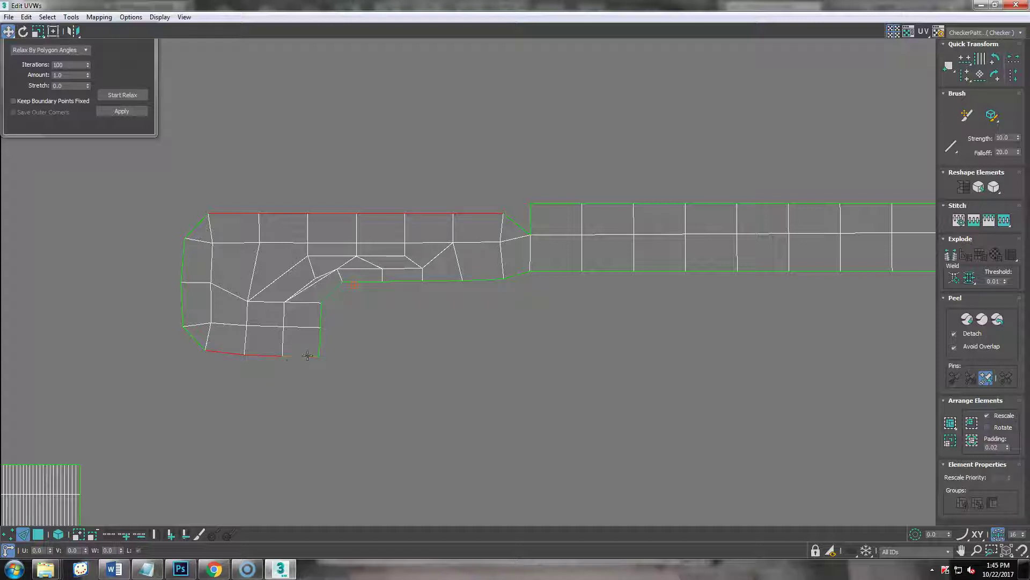
ctrl+click(307, 355)
click(965, 58)
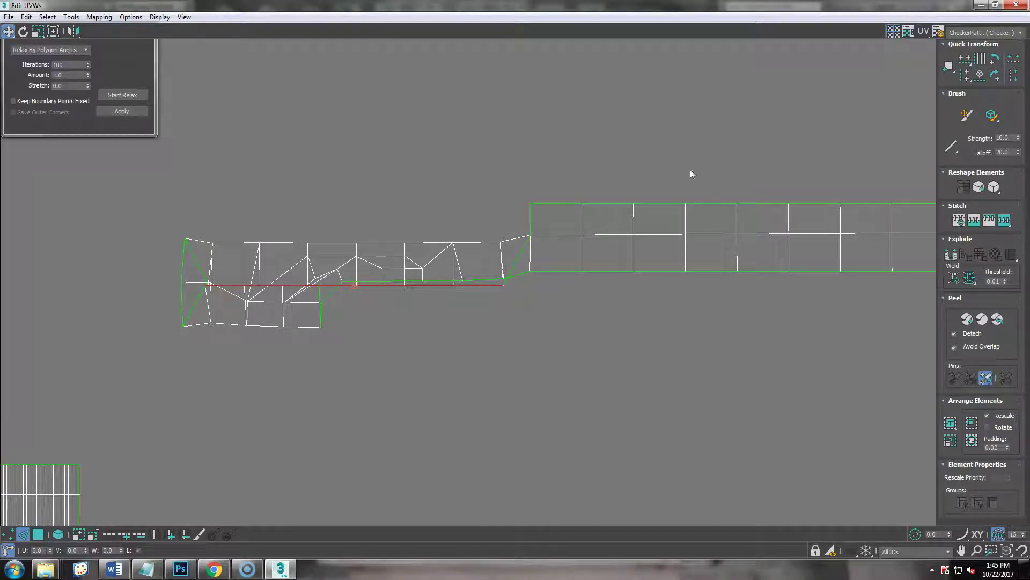
key(ctrl+z)
Align the hook's bottom border edges horizontally and its two outer side edges vertically.
click(225, 359)
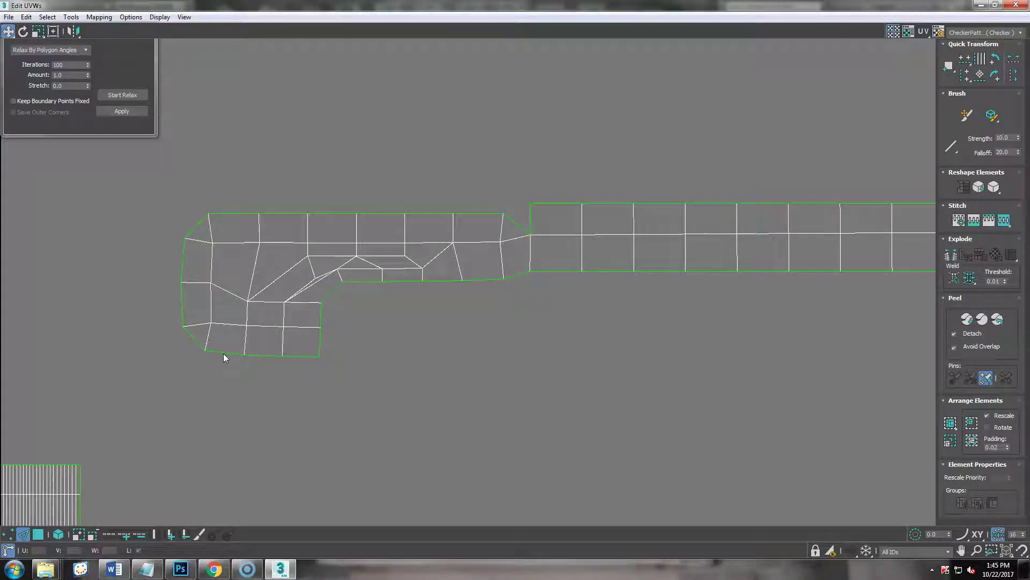
double_click(297, 357)
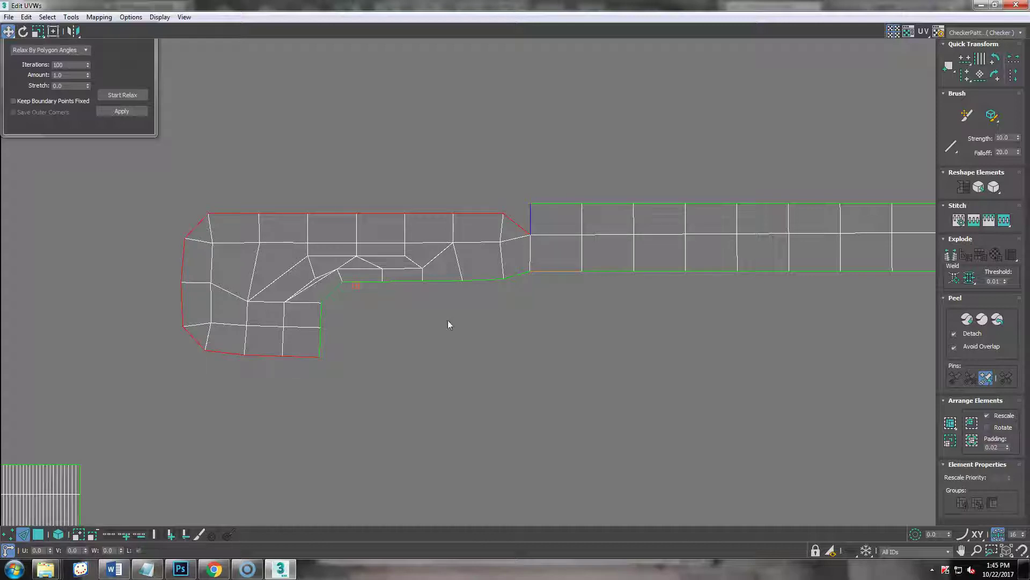
click(313, 354)
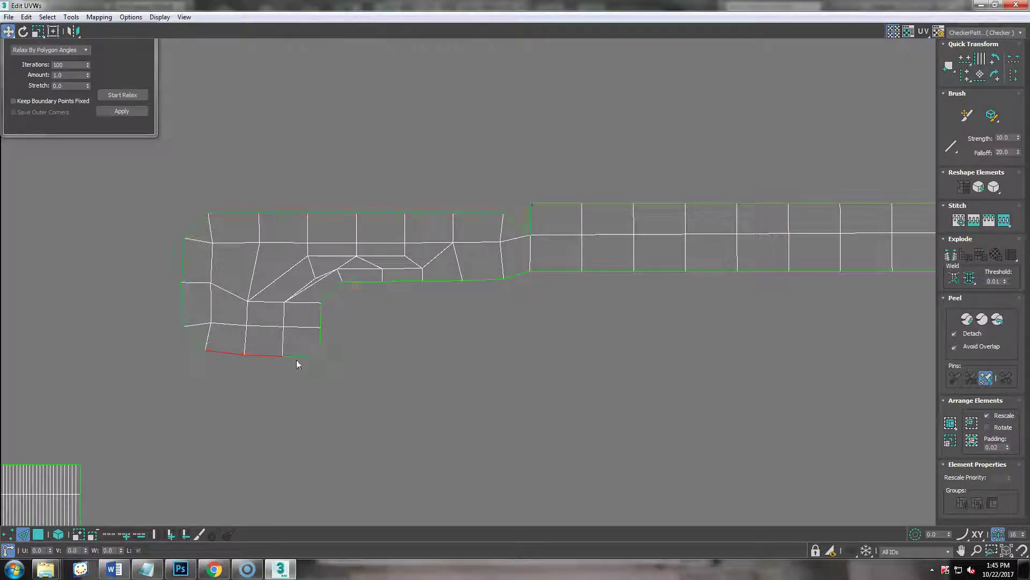
click(965, 59)
click(179, 312)
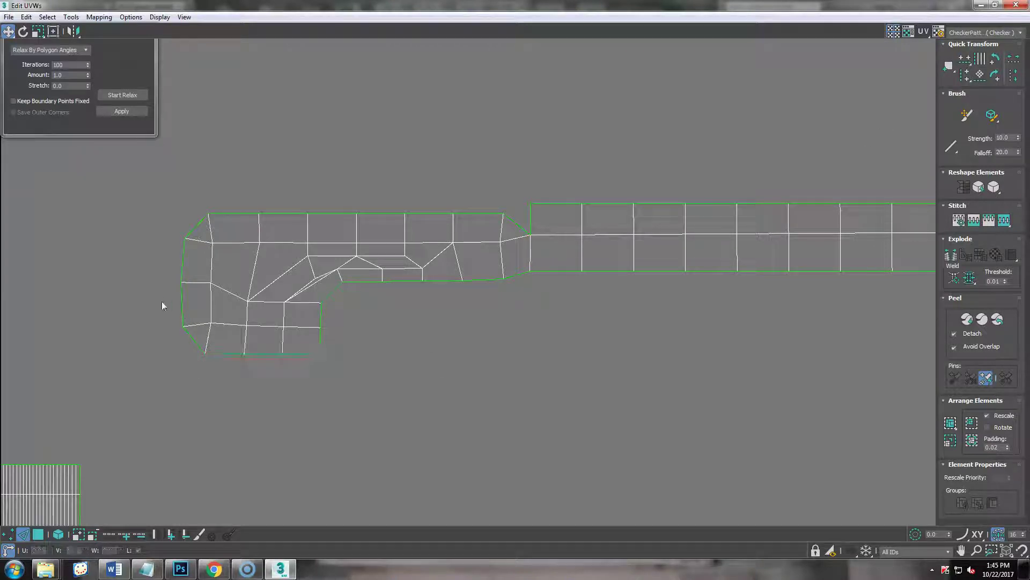
click(181, 276)
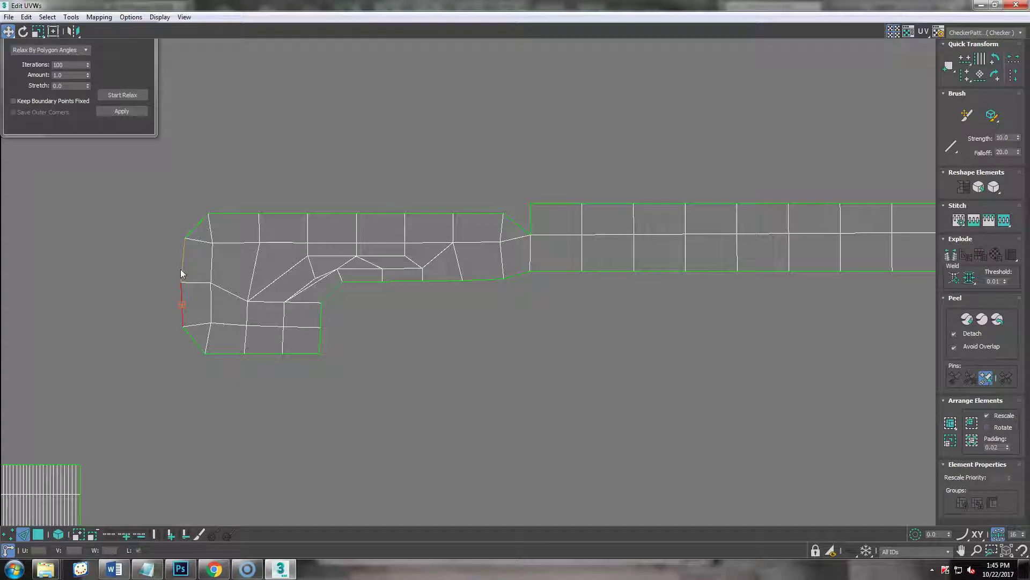
ctrl+click(182, 271)
Align the hooked strip's long lower border horizontally, from the hook's inner corner to the straight end.
middle_drag(535, 326, 408, 345)
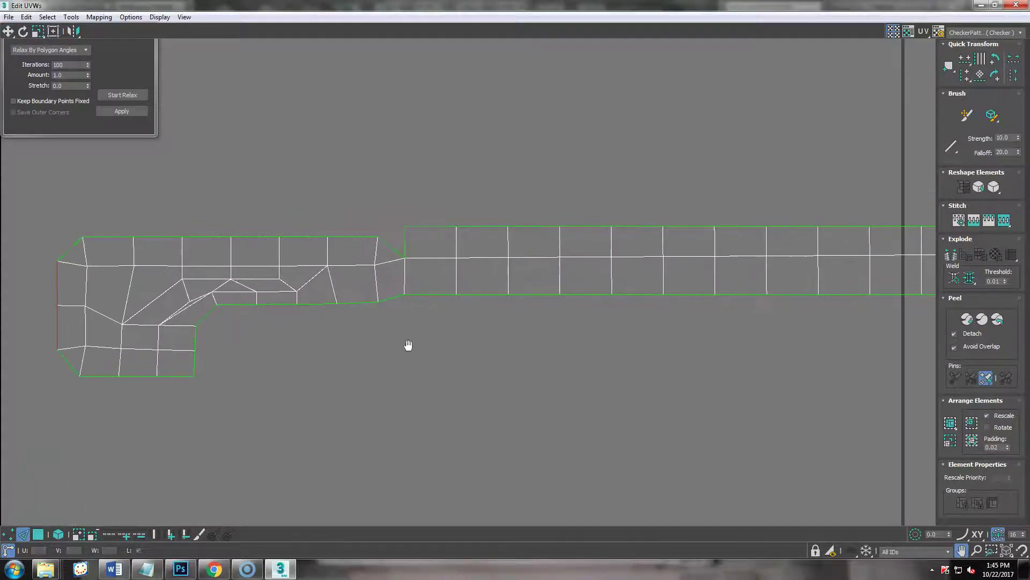
double_click(239, 304)
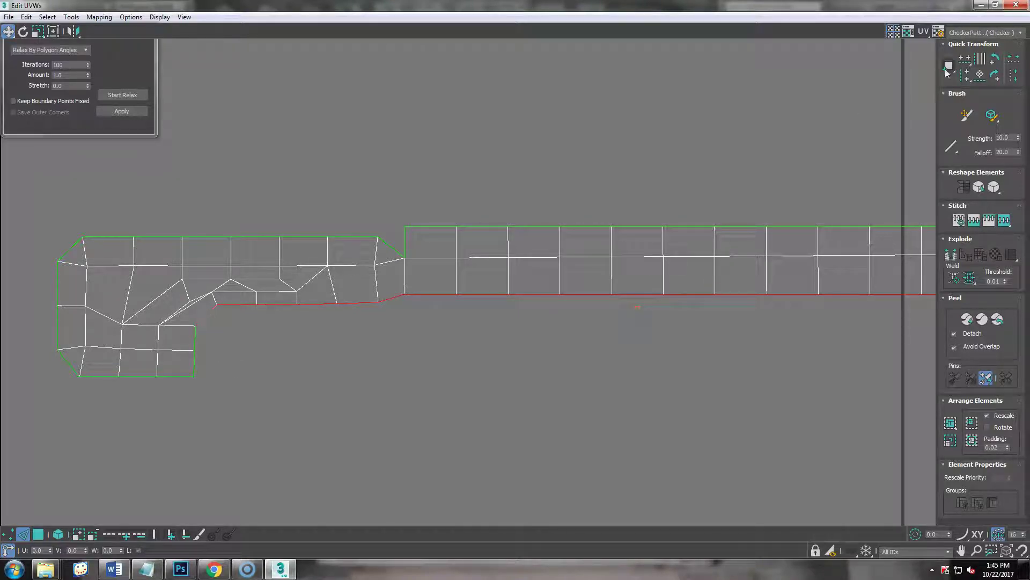
middle_drag(630, 341, 517, 329)
scroll(531, 328, down, 2)
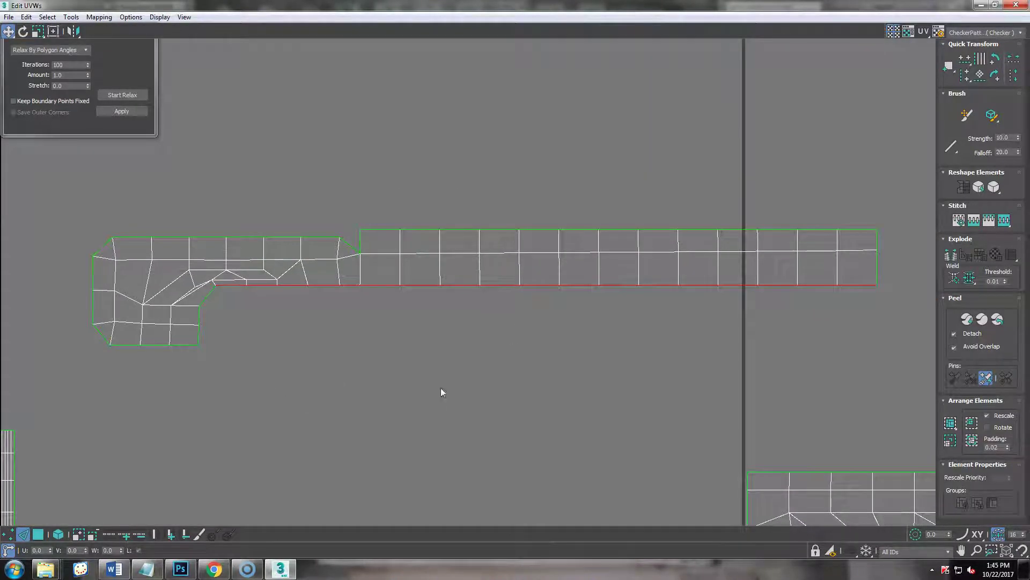
Align the two short edges on the inner side of the hook vertically.
click(197, 340)
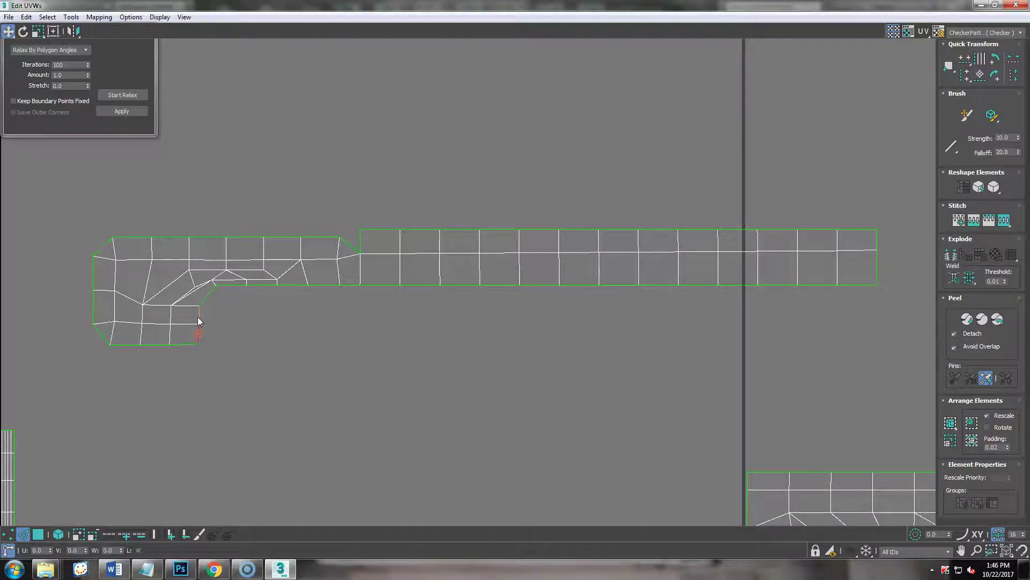
scroll(208, 323, up, 4)
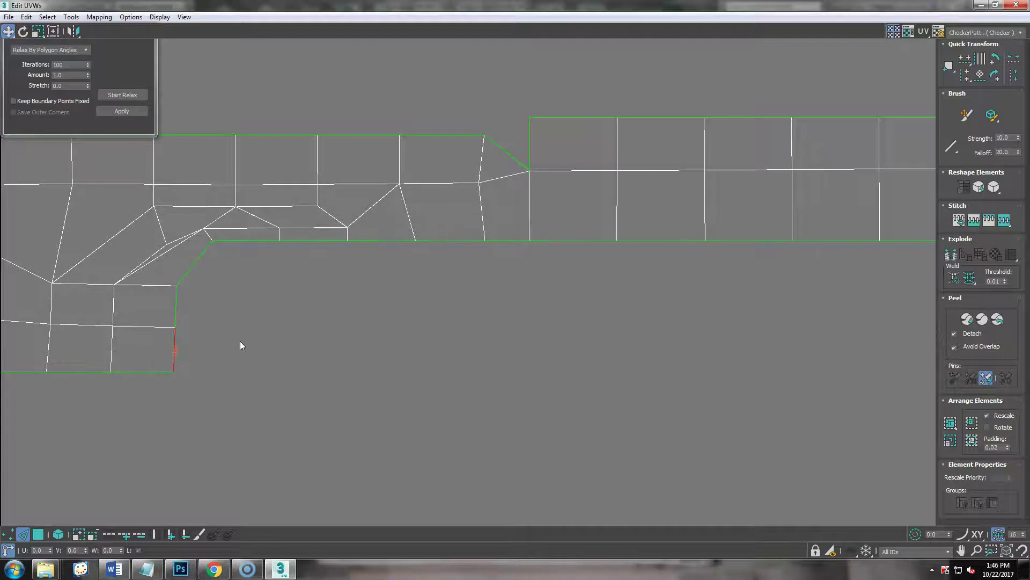
middle_drag(230, 336, 367, 318)
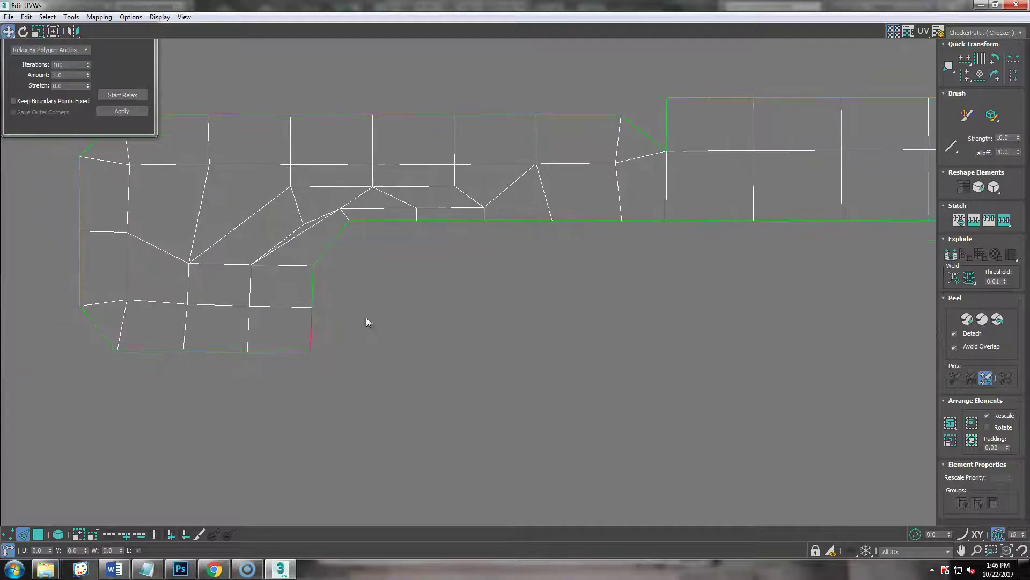
ctrl+click(313, 294)
scroll(555, 314, down, 2)
scroll(392, 339, down, 2)
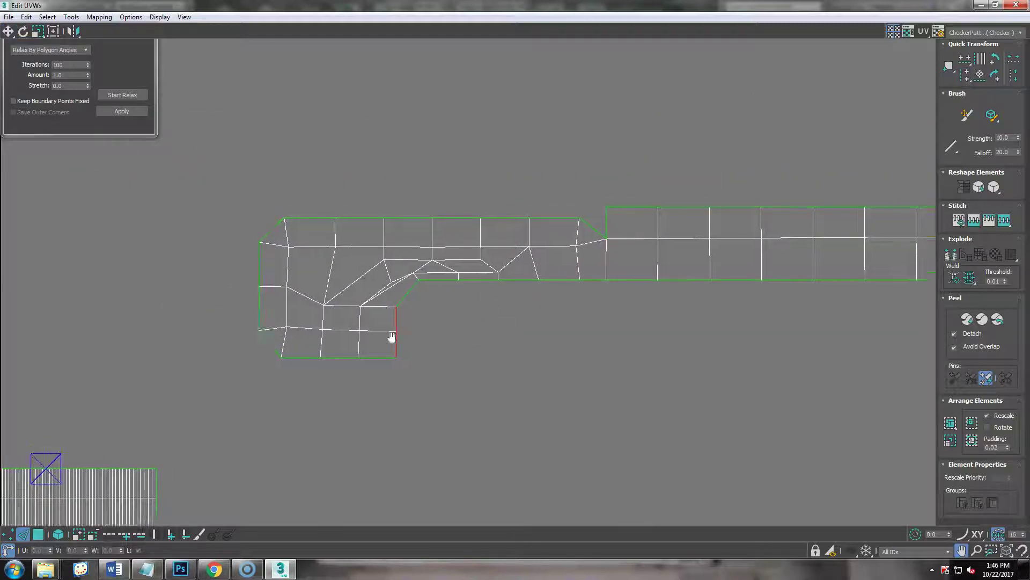
middle_drag(391, 339, 302, 309)
scroll(289, 336, down, 3)
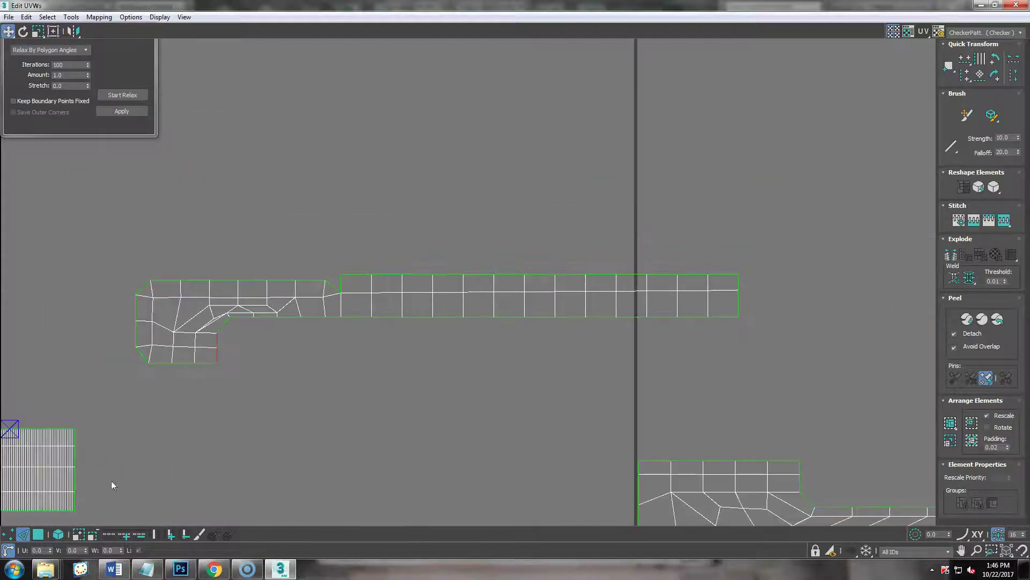
Relax the entire hooked strip shell by polygon angles with its boundary points kept fixed.
click(39, 534)
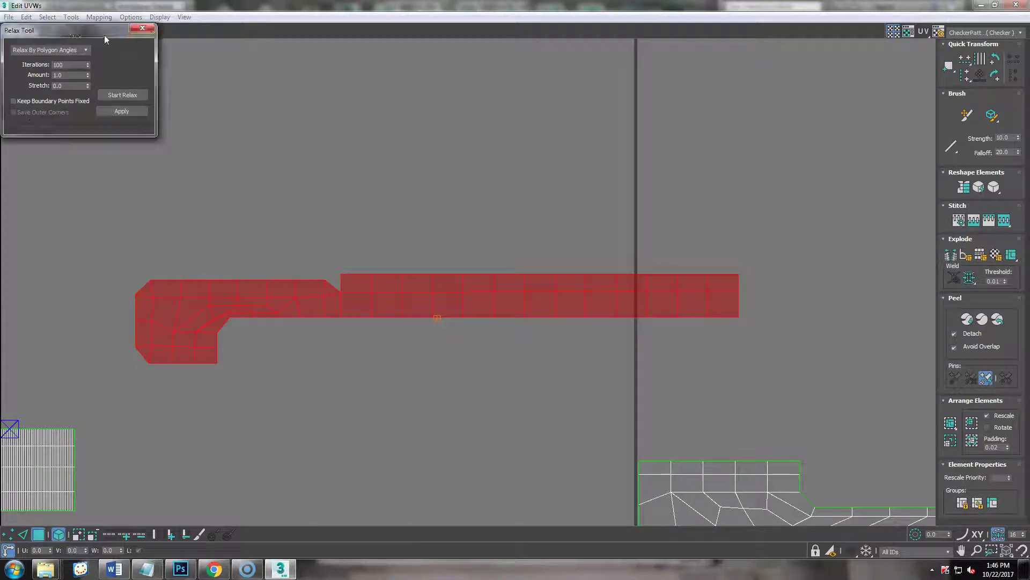
drag(103, 37, 288, 99)
click(200, 164)
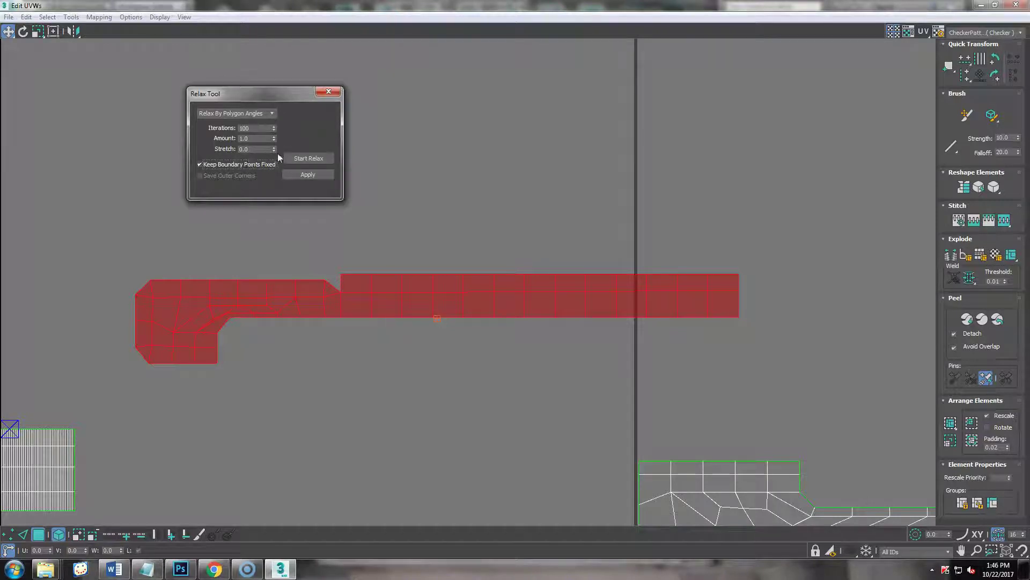
click(299, 159)
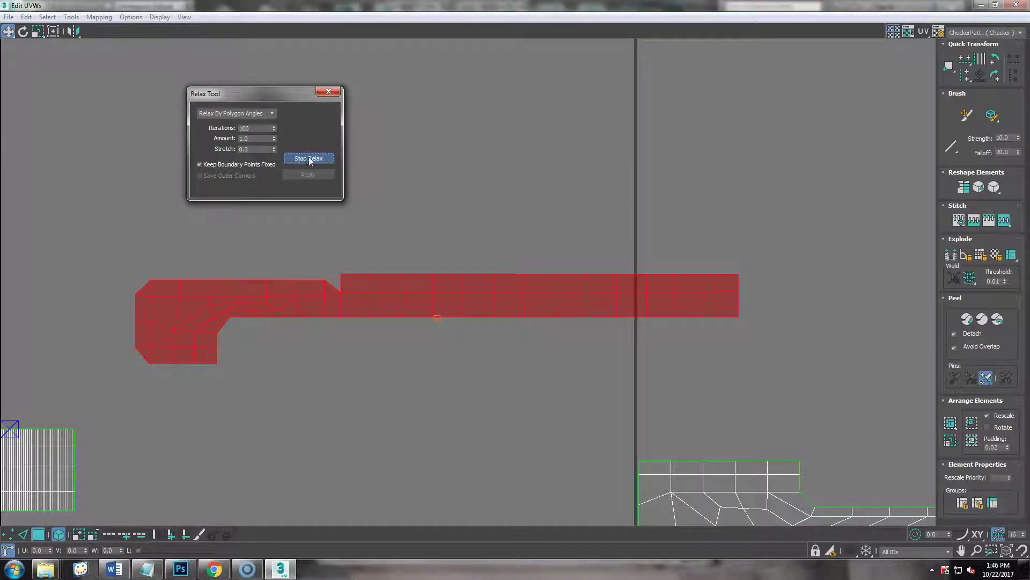
Move the relaxed hooked strip into the neighbouring UV square, just above the long shells arranged there.
scroll(329, 362, down, 4)
middle_drag(329, 361, 493, 299)
scroll(434, 303, down, 2)
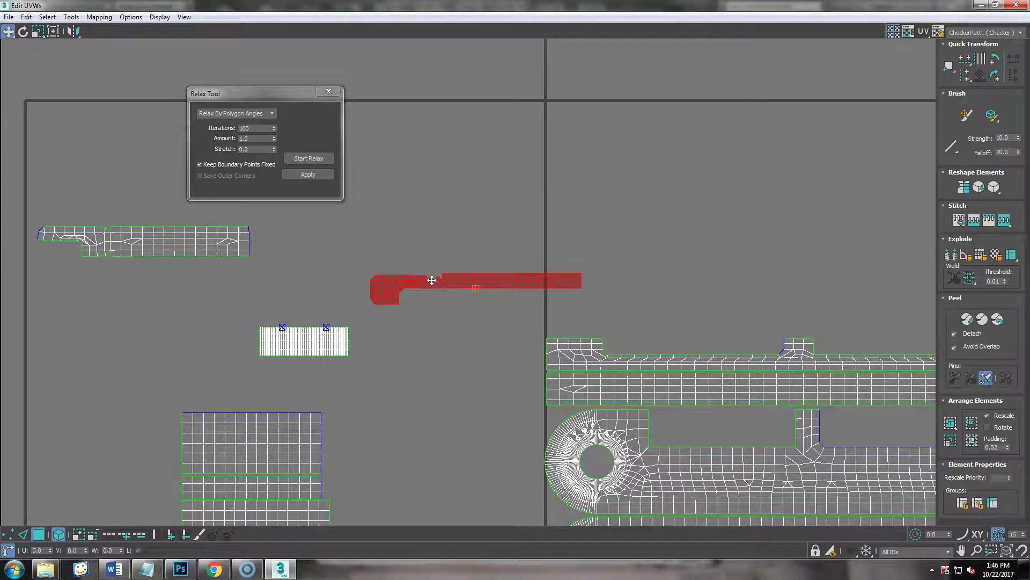
drag(432, 280, 658, 297)
Align the bottom border edges of the wide stepped shell horizontally, across its main section and the short section beside it.
scroll(200, 322, up, 4)
middle_drag(283, 305, 434, 480)
scroll(403, 464, up, 3)
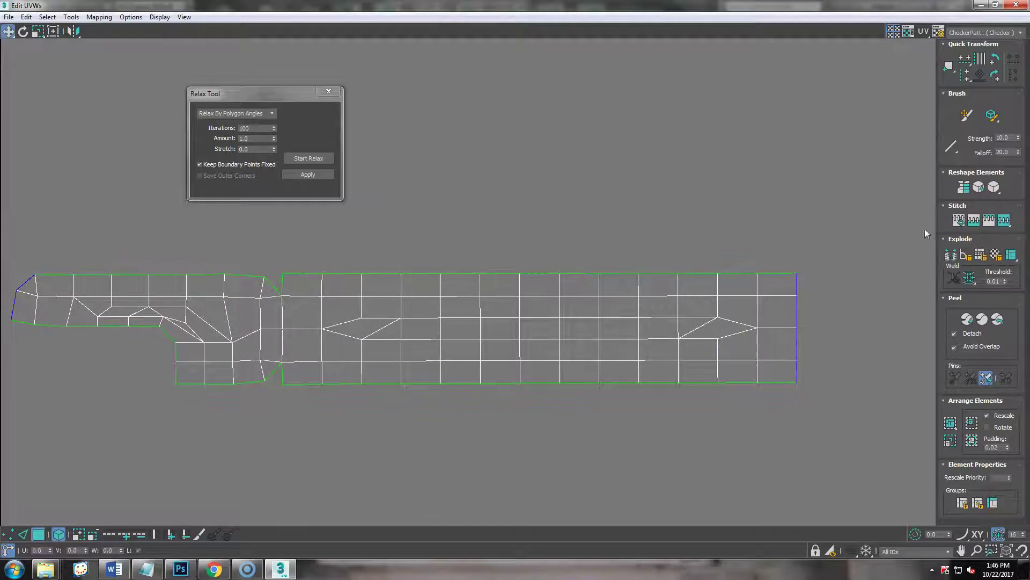
click(39, 534)
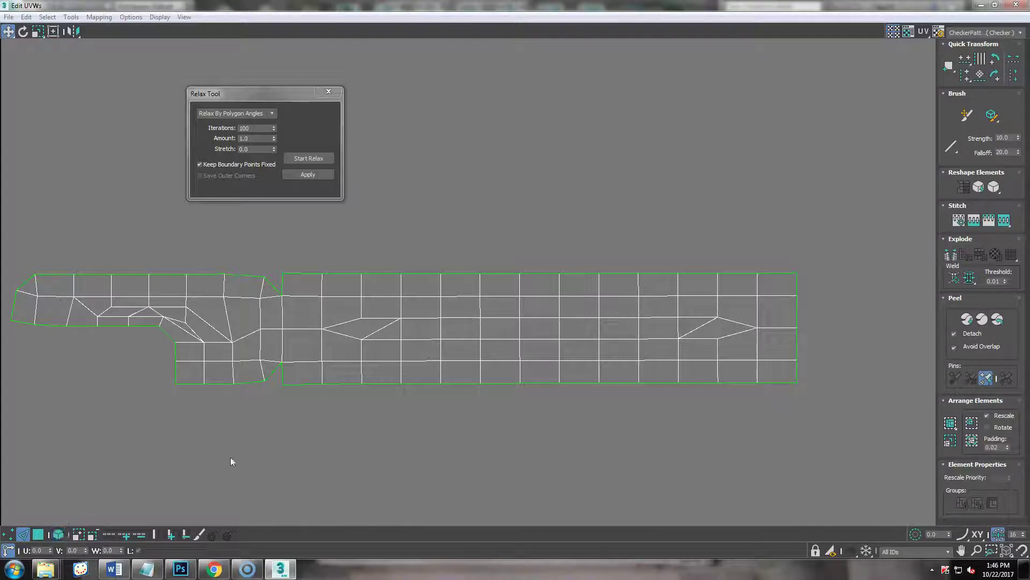
click(305, 384)
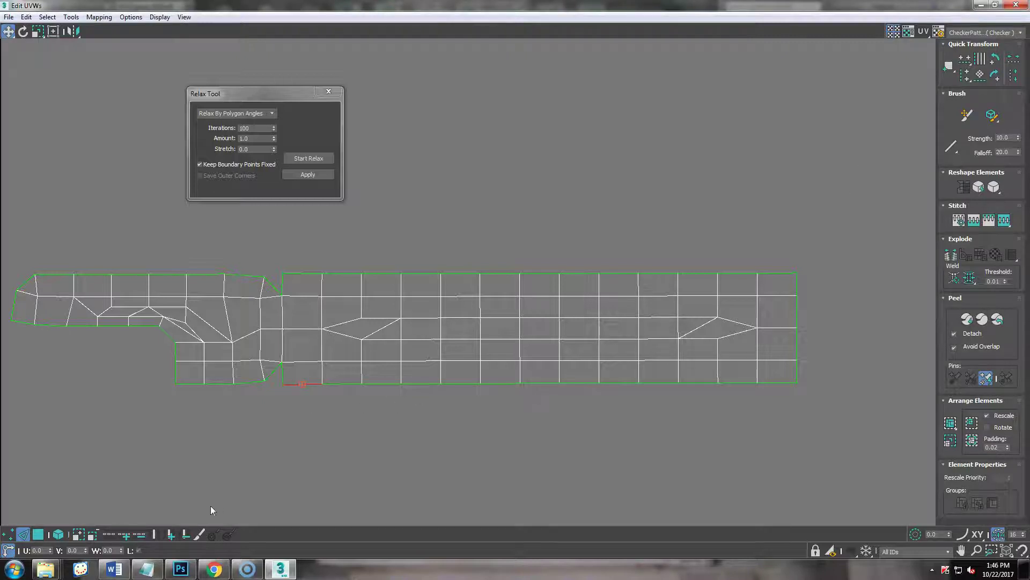
click(113, 535)
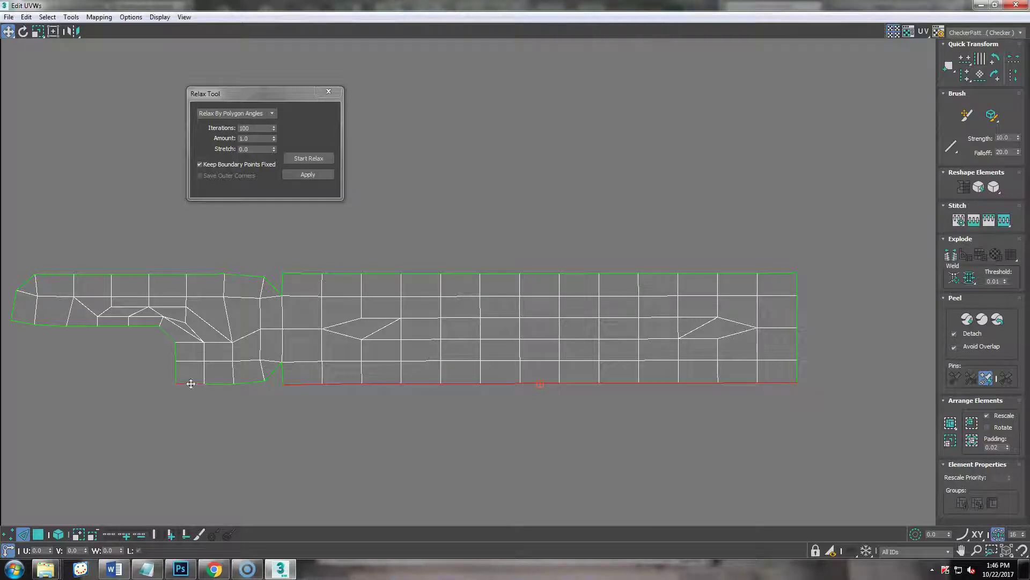
click(110, 536)
Align the stepped shell's upper border edges horizontally across both sections, leaving out the slanted corner edges.
scroll(301, 333, up, 2)
middle_drag(301, 333, 409, 338)
click(88, 290)
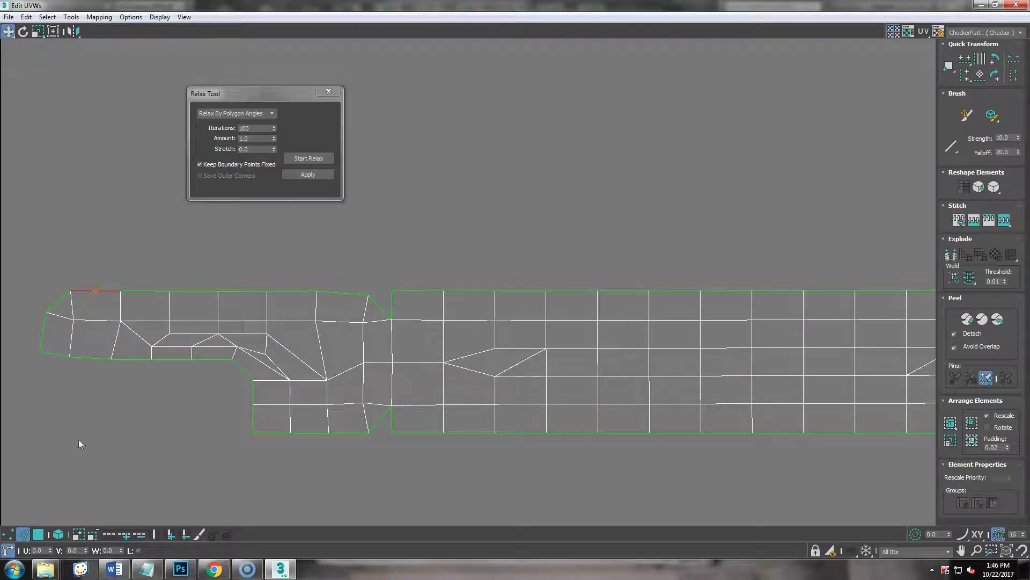
double_click(102, 290)
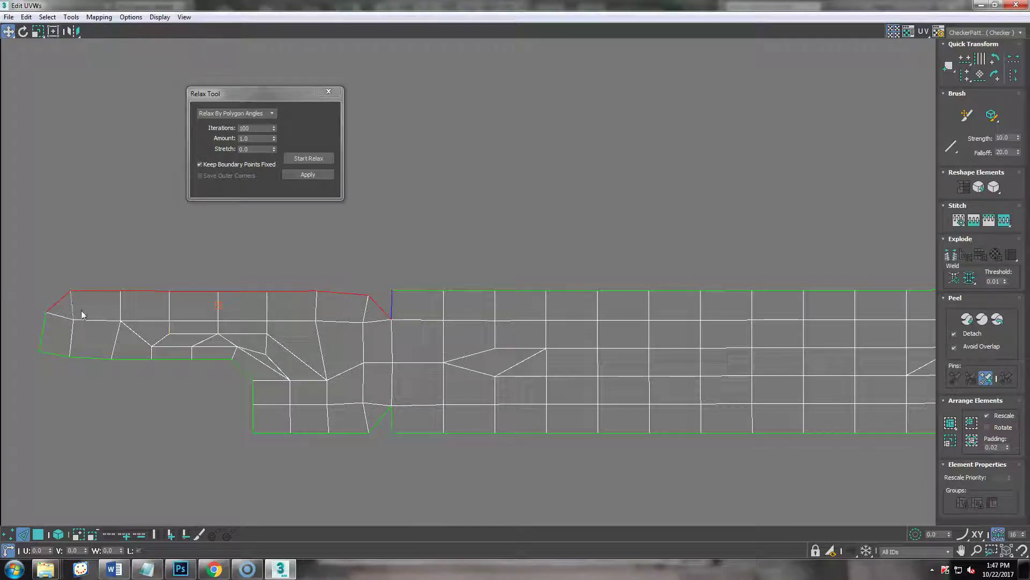
alt+click(58, 303)
alt+click(376, 303)
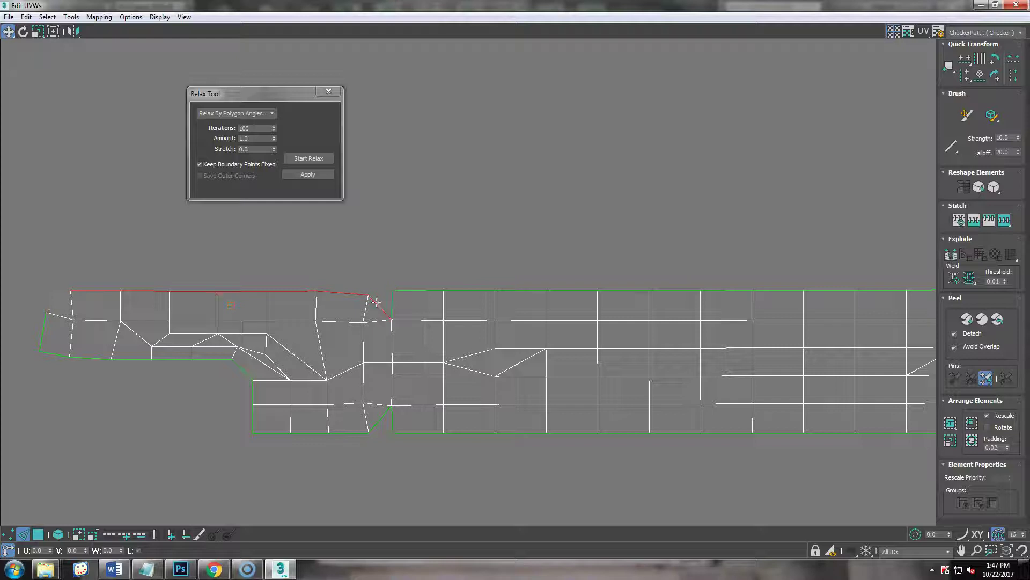
ctrl+double_click(417, 290)
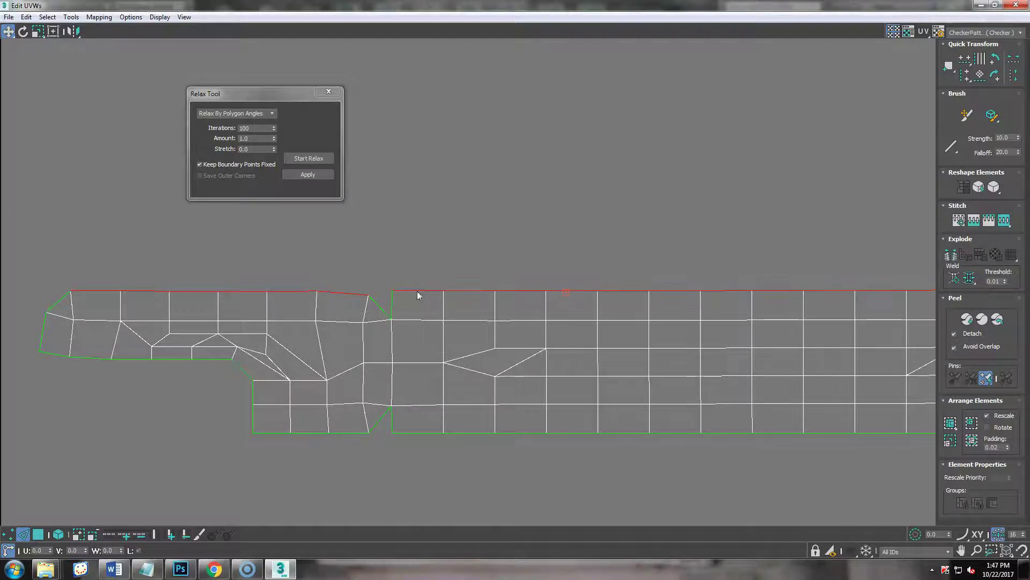
middle_drag(575, 251, 446, 290)
scroll(446, 290, down, 2)
click(945, 68)
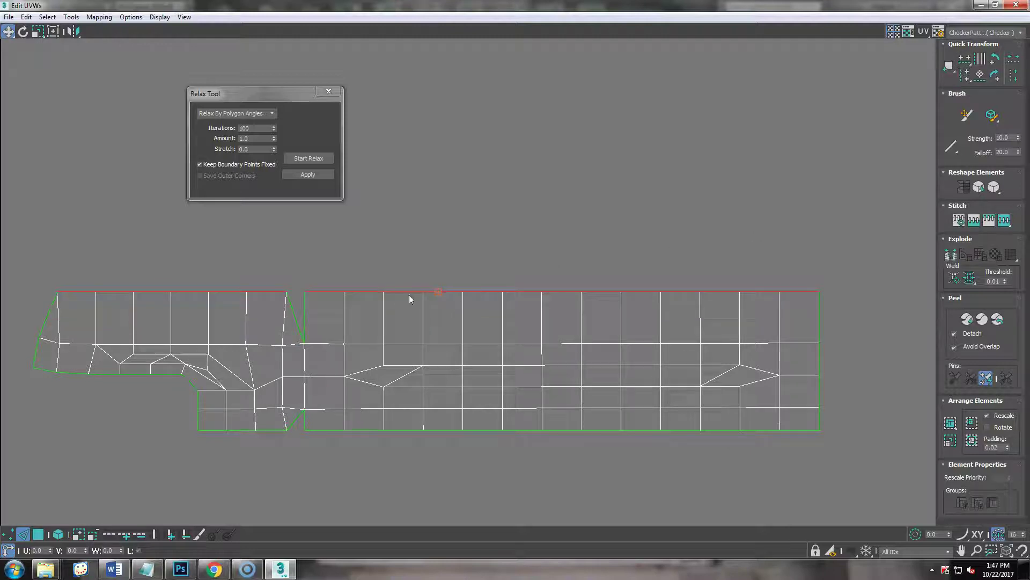
Move the aligned upper border down so the top row of faces regains a height similar to the rows below.
right_click(394, 260)
click(447, 262)
drag(414, 294, 414, 318)
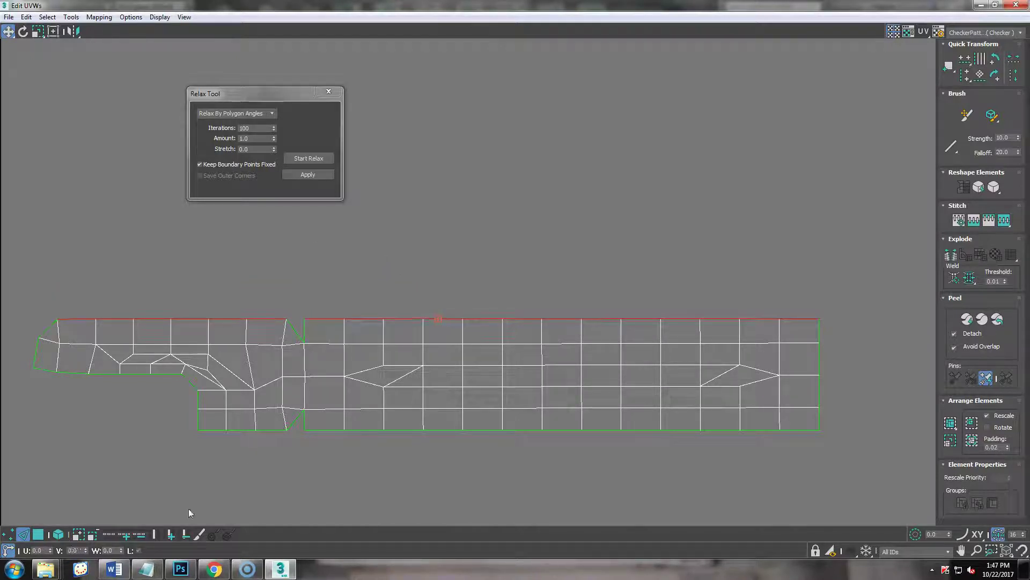
Align the stepped shell's two end borders vertically and its narrow arm's lower border horizontally, excluding the slanted inner corner.
click(820, 415)
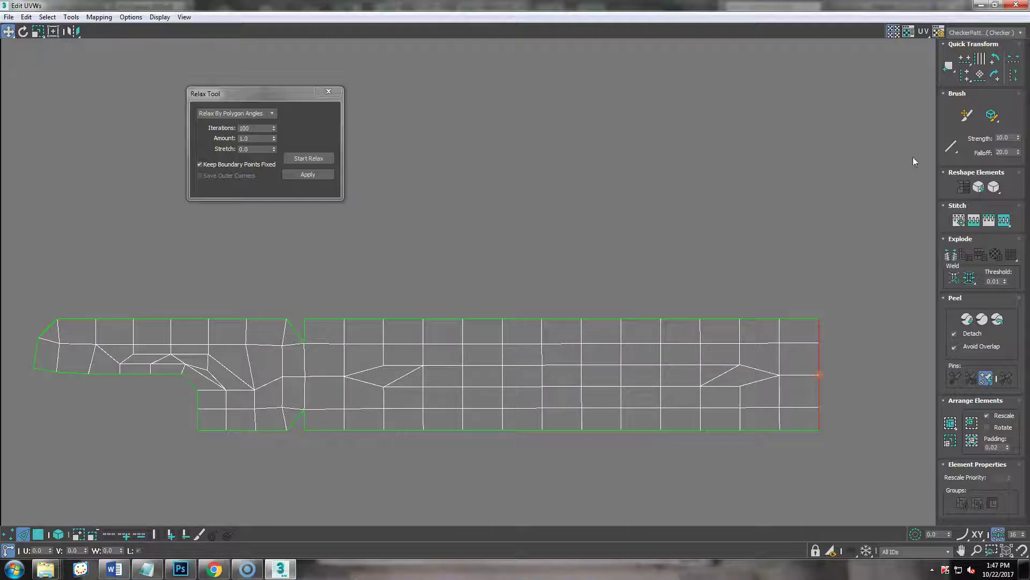
click(35, 355)
click(49, 372)
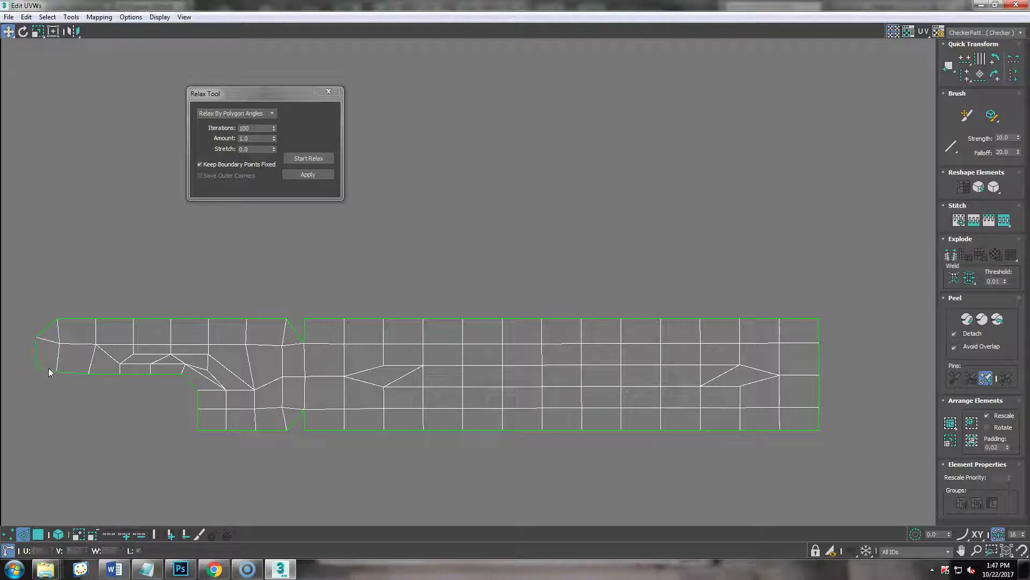
double_click(47, 371)
alt+click(188, 409)
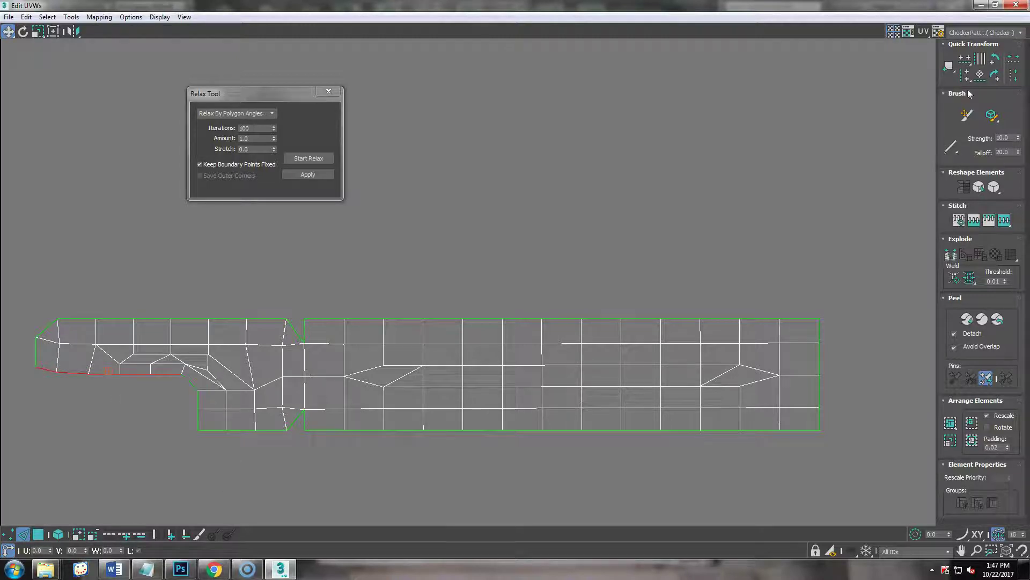
click(965, 59)
middle_drag(416, 443, 424, 418)
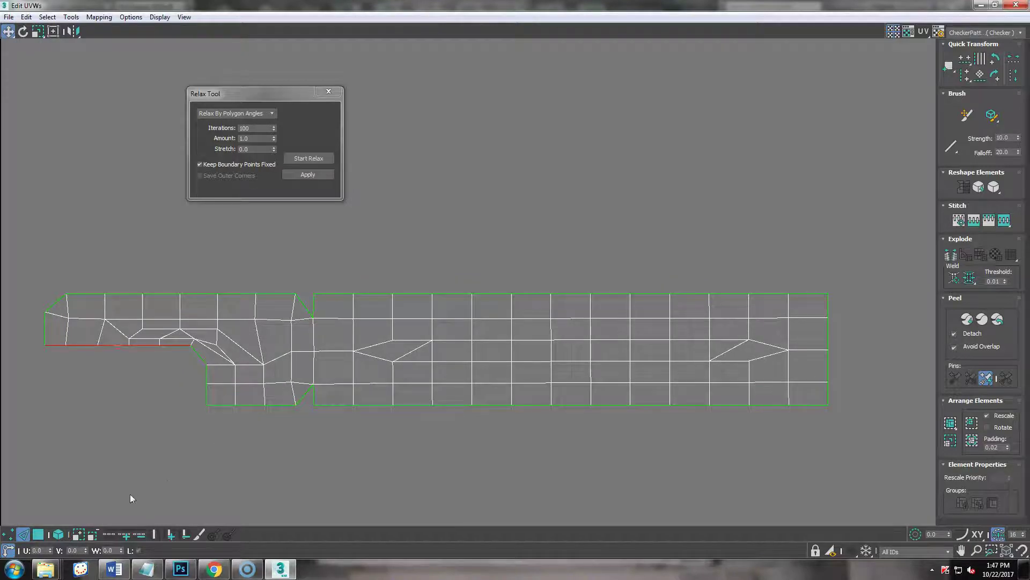
Relax the entire stepped shell by polygon angles with its boundary points kept fixed.
click(62, 534)
click(38, 534)
click(266, 326)
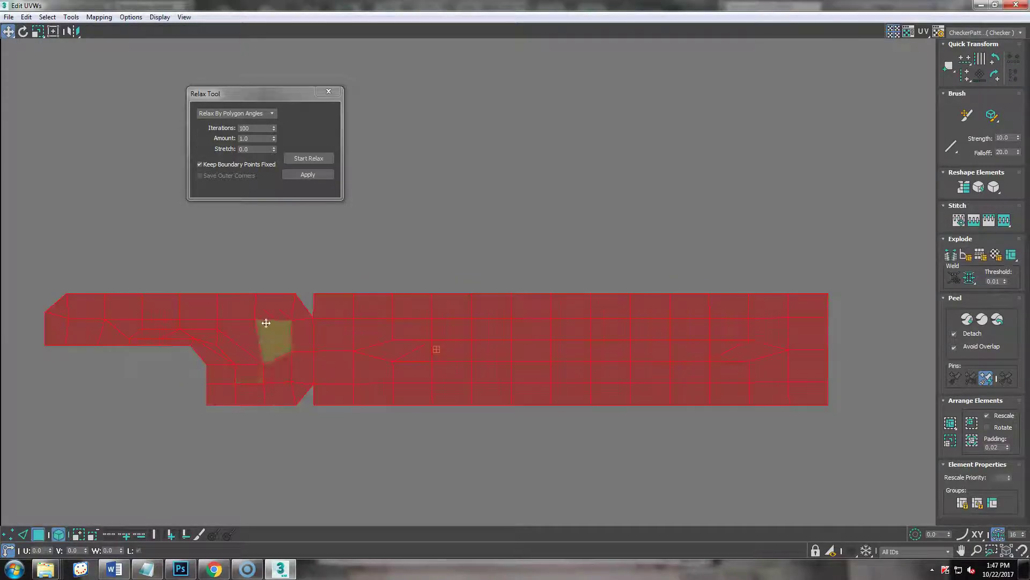
click(303, 159)
click(303, 159)
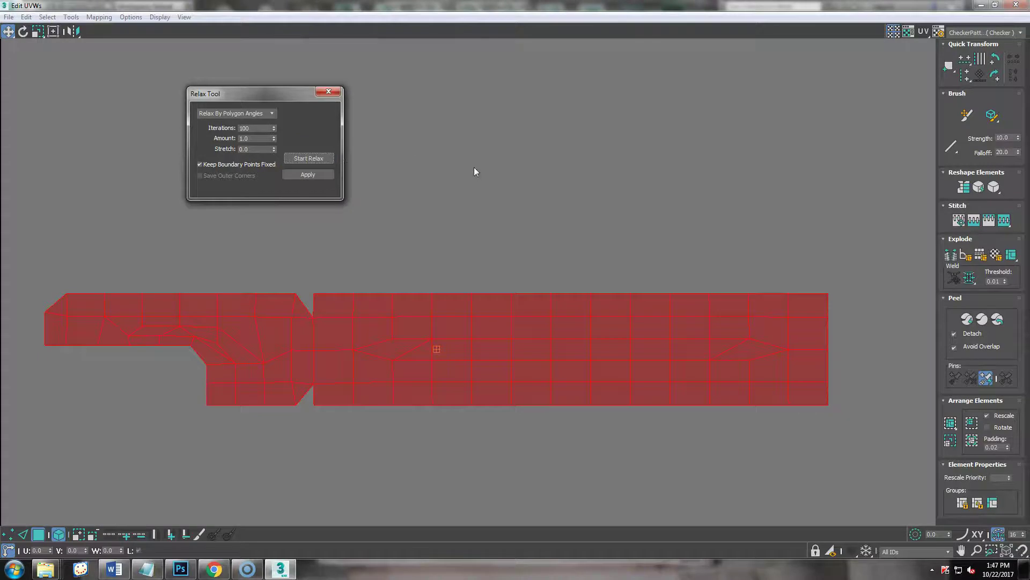
Move the three upper rectangular shells of the stack together into empty space, clear of the strips beneath them.
scroll(475, 172, down, 6)
scroll(399, 321, down, 3)
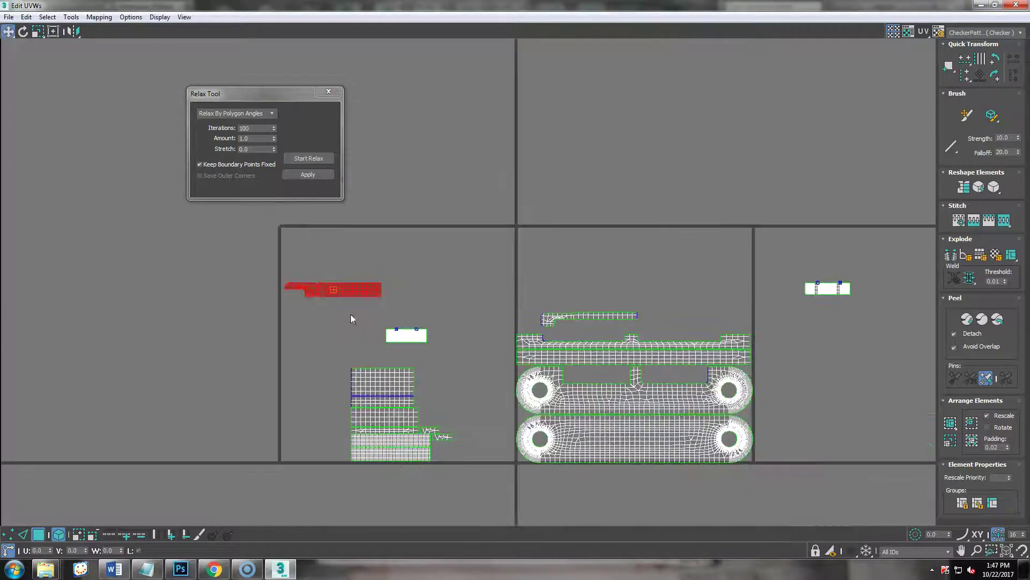
scroll(350, 314, up, 3)
middle_drag(476, 447, 390, 348)
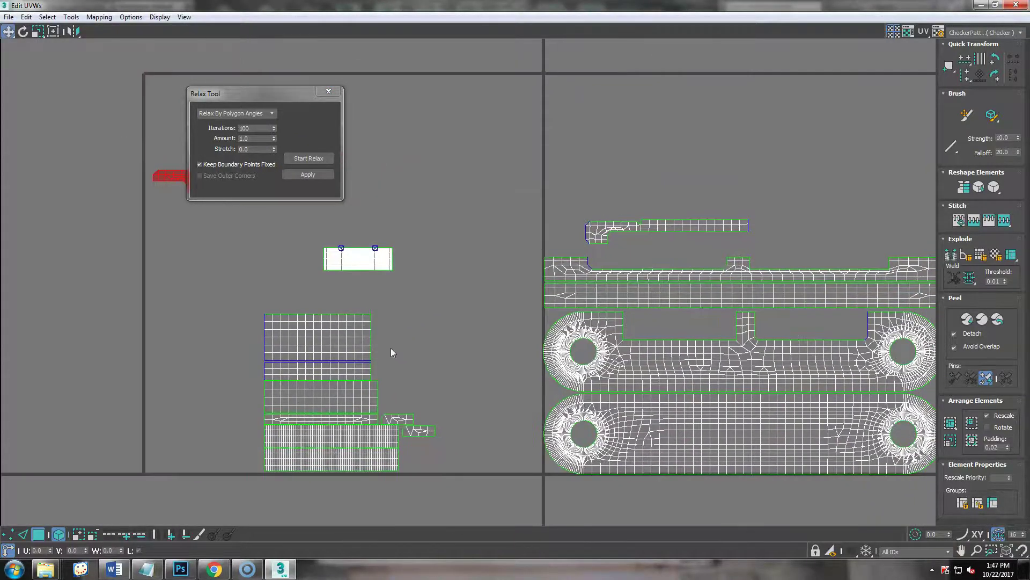
drag(341, 388, 392, 332)
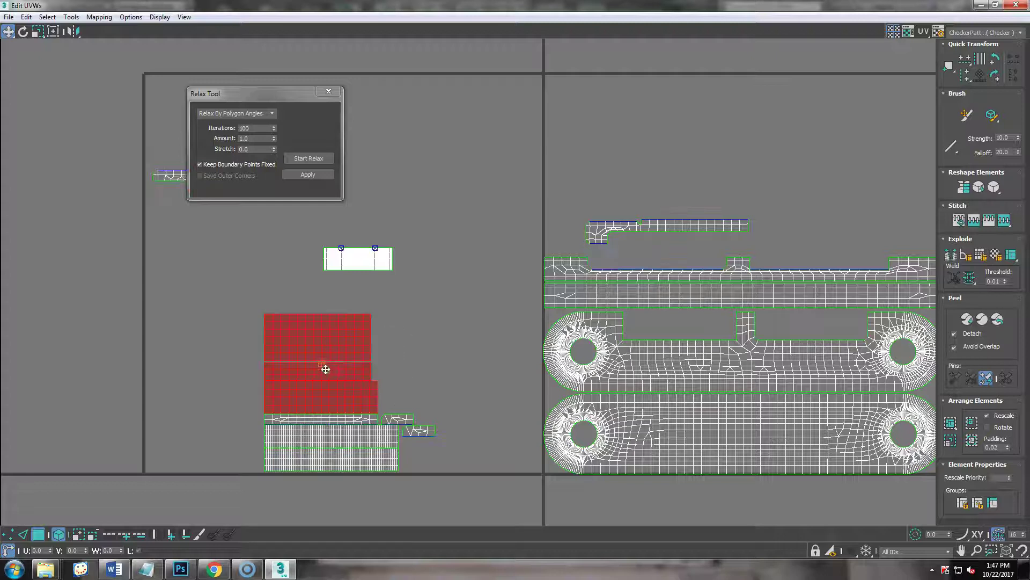
drag(336, 352, 523, 138)
Move the thin strip shell up off the dense rectangular shells into the free space above.
scroll(444, 285, up, 4)
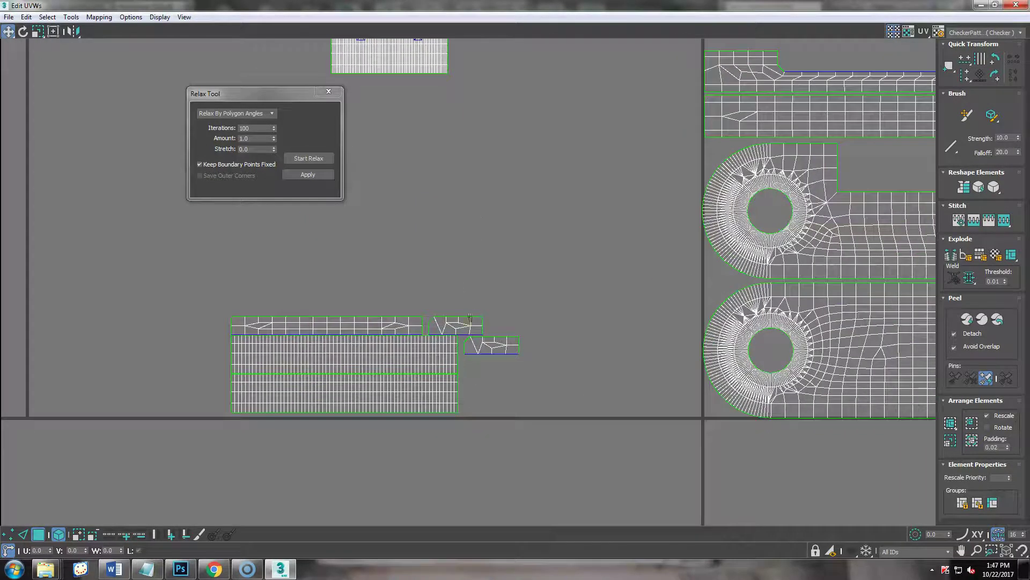
click(379, 329)
drag(356, 327, 381, 252)
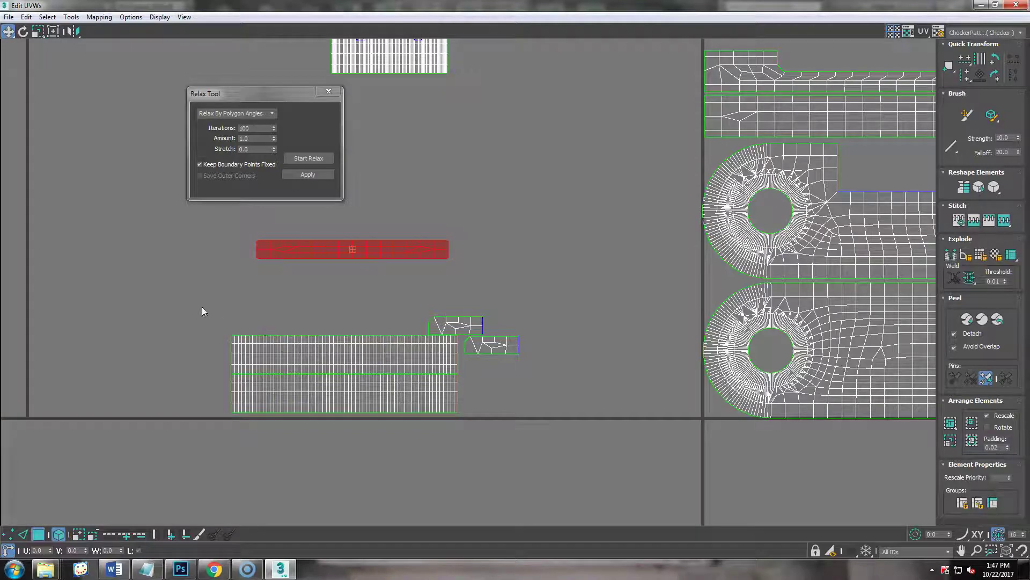
Stitch the matching small end piece onto the left end of the thin strip along its end edges.
click(24, 534)
scroll(244, 295, up, 2)
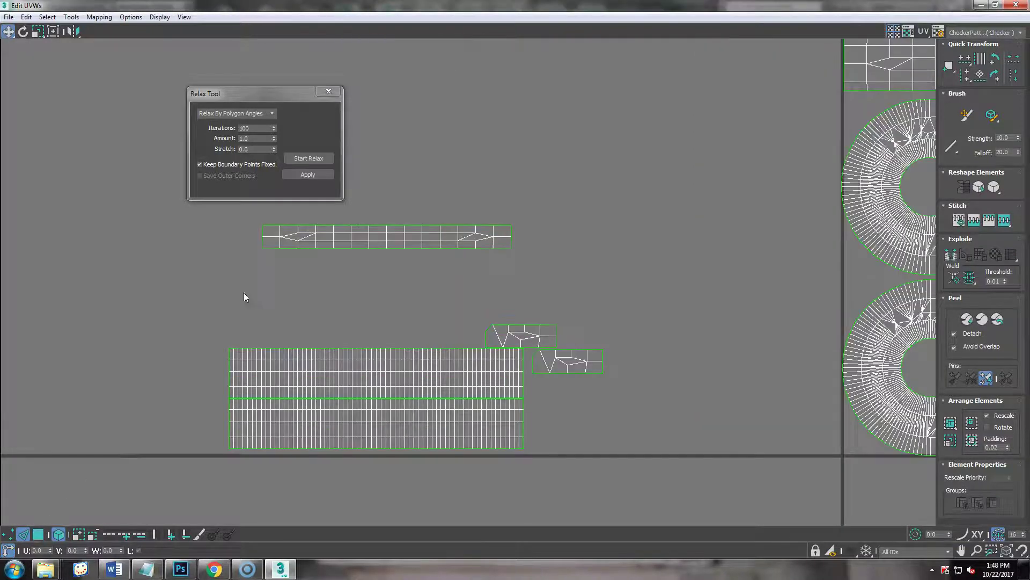
scroll(244, 329, up, 2)
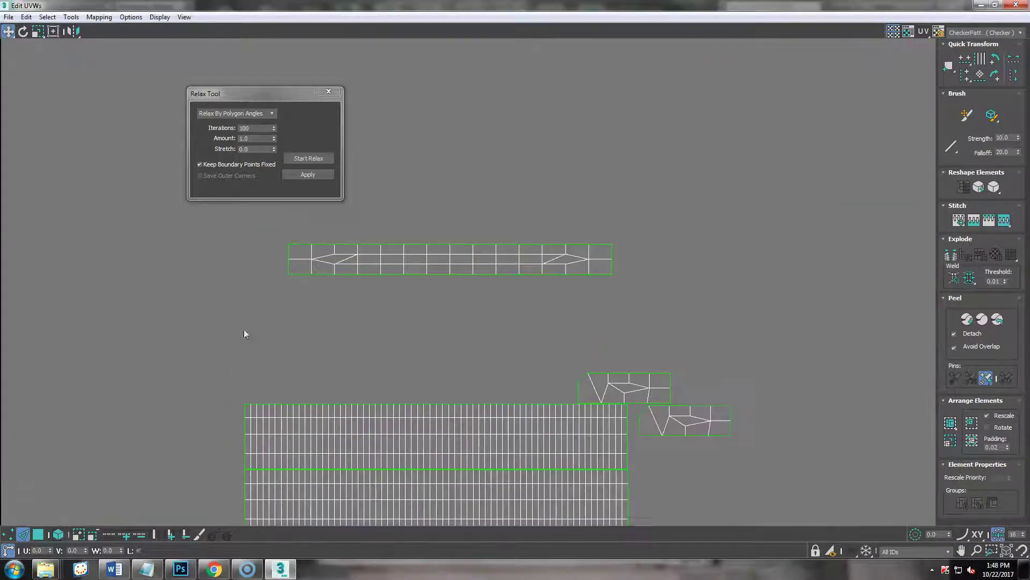
click(288, 266)
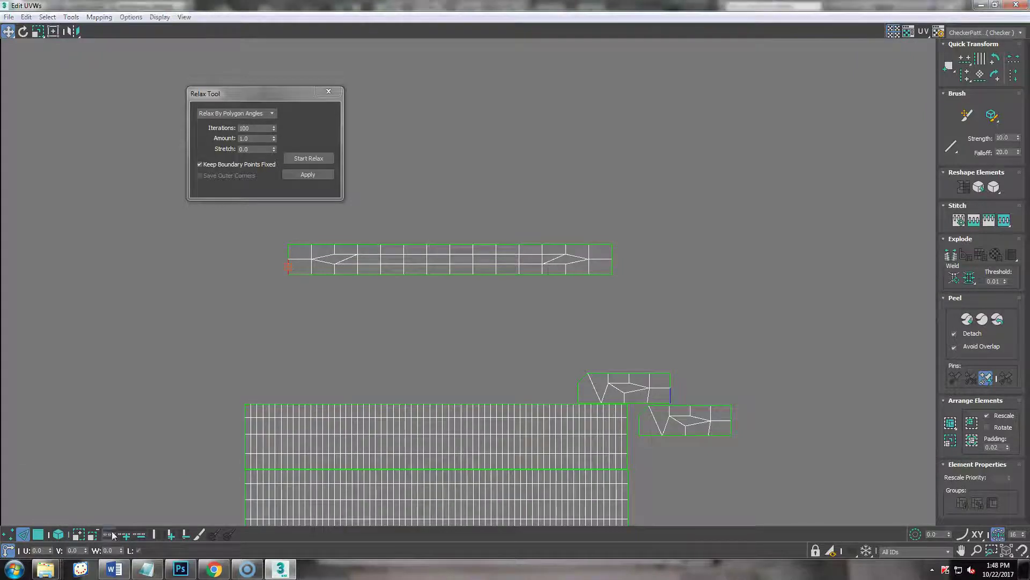
right_click(131, 350)
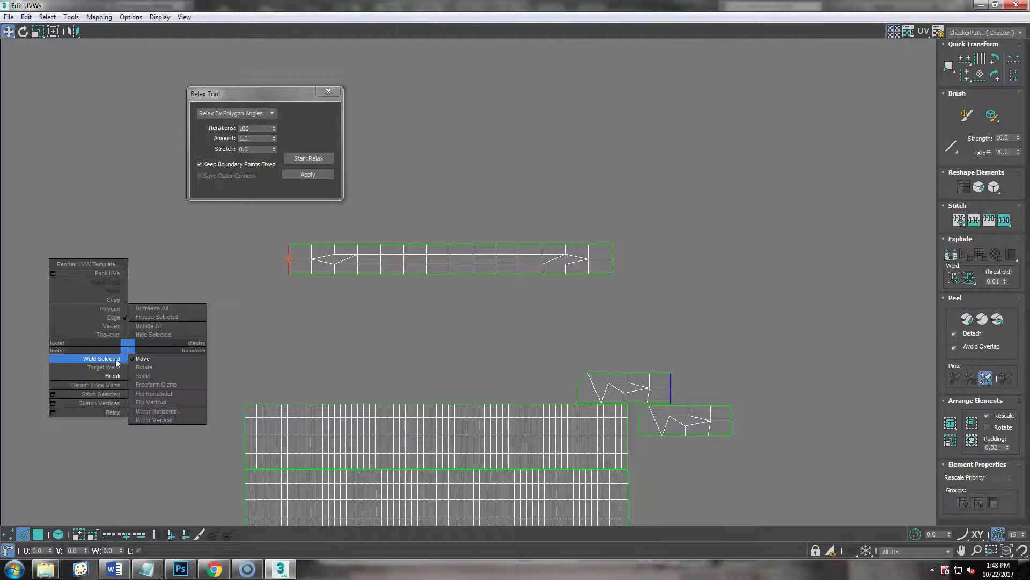
click(100, 394)
Try to stitch the unmirrored small end piece onto the right end of the thin strip.
click(612, 263)
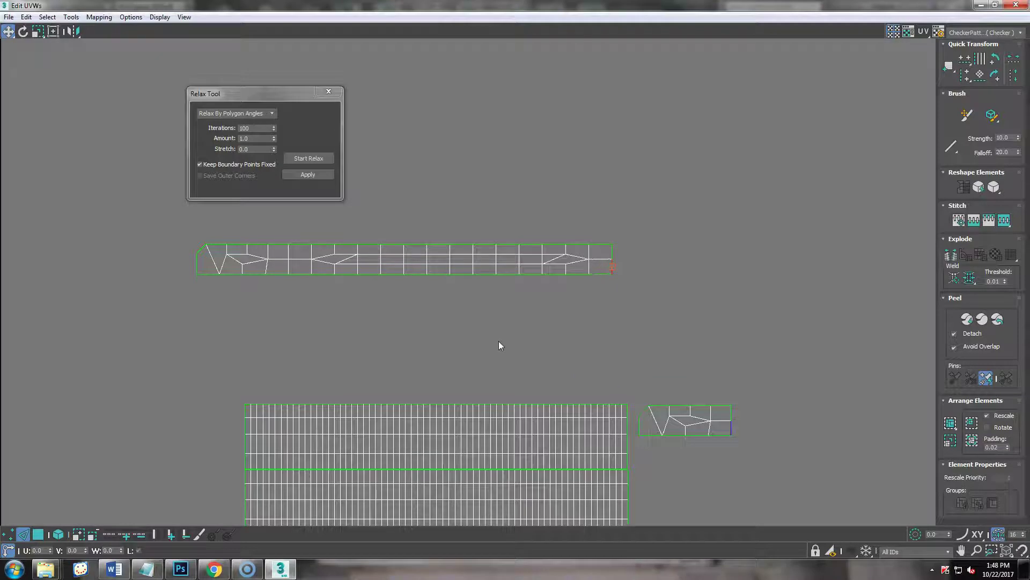
right_click(471, 320)
click(452, 359)
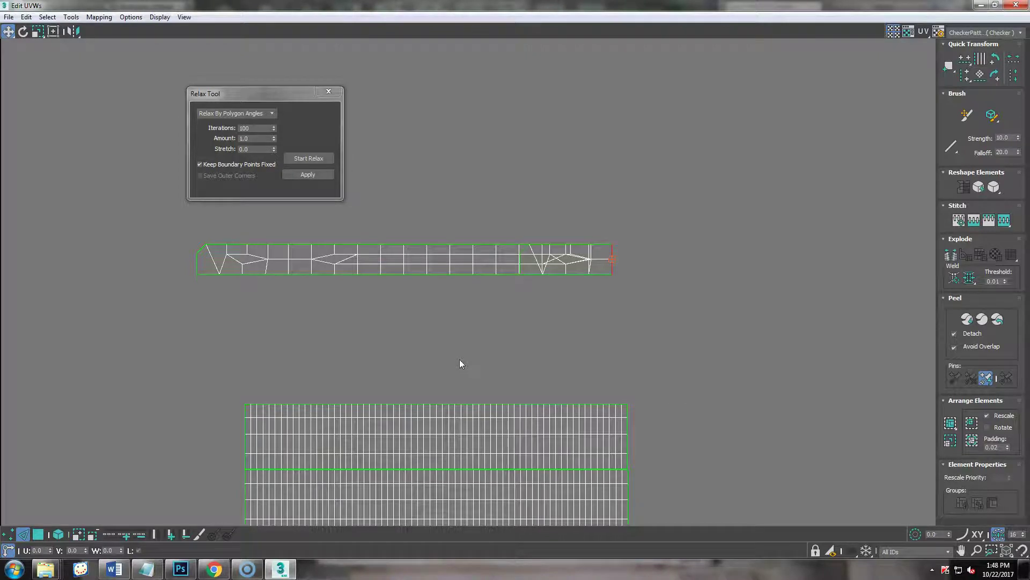
key(ctrl+z)
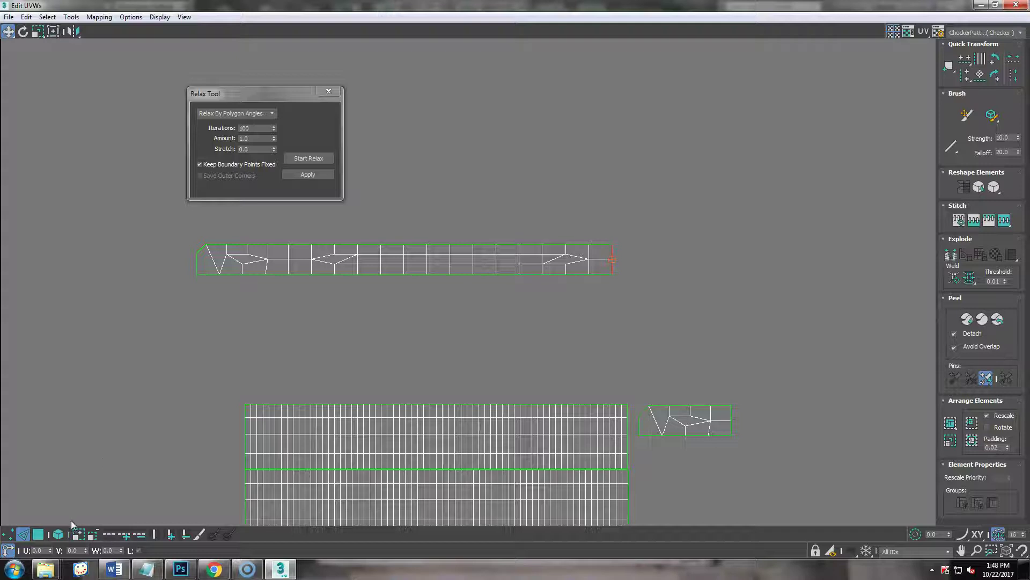
Mirror the remaining small end piece horizontally as a whole element.
click(58, 534)
click(699, 426)
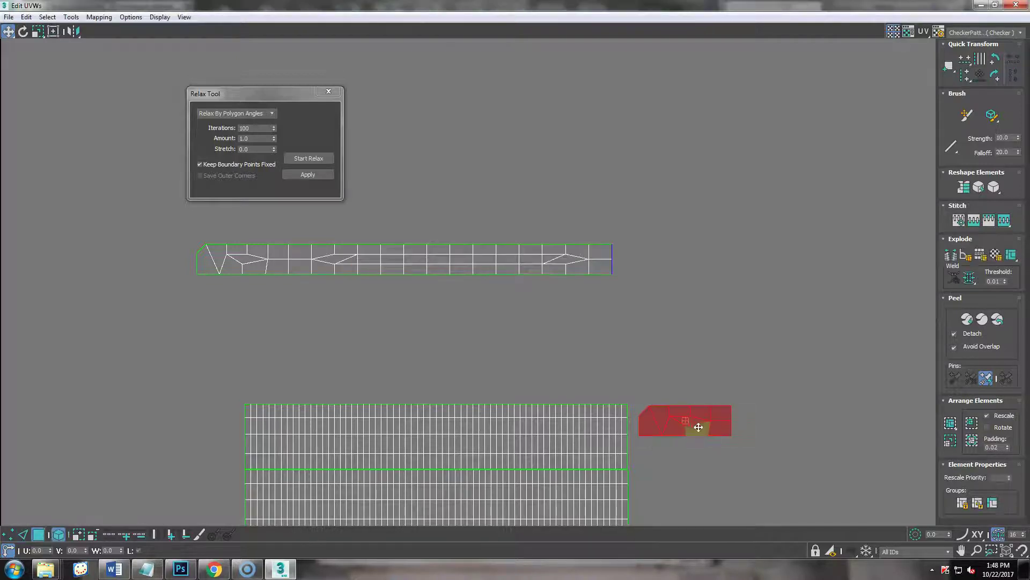
click(72, 32)
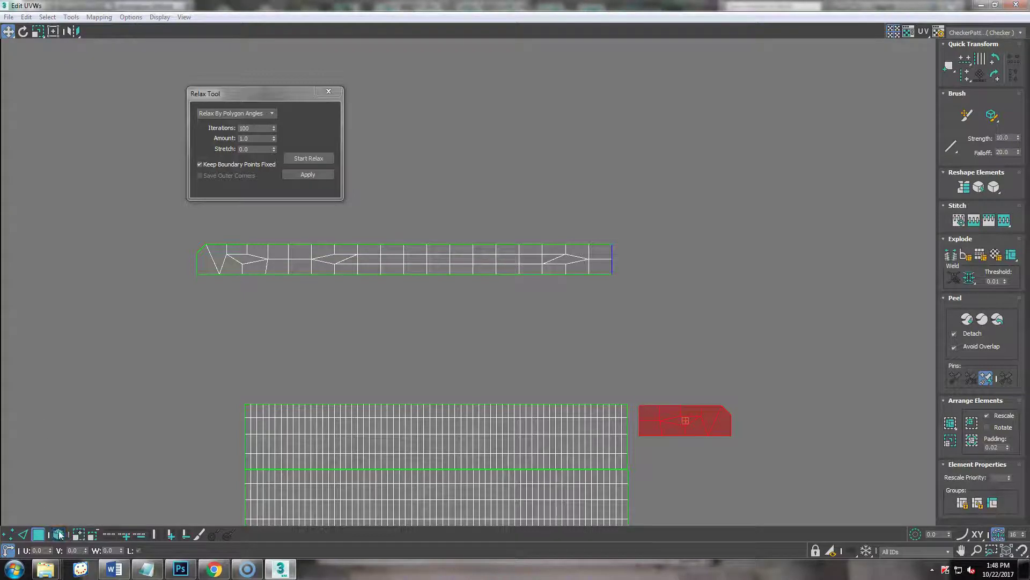
Stitch the mirrored end piece onto the right end of the thin strip along its end edges.
click(38, 534)
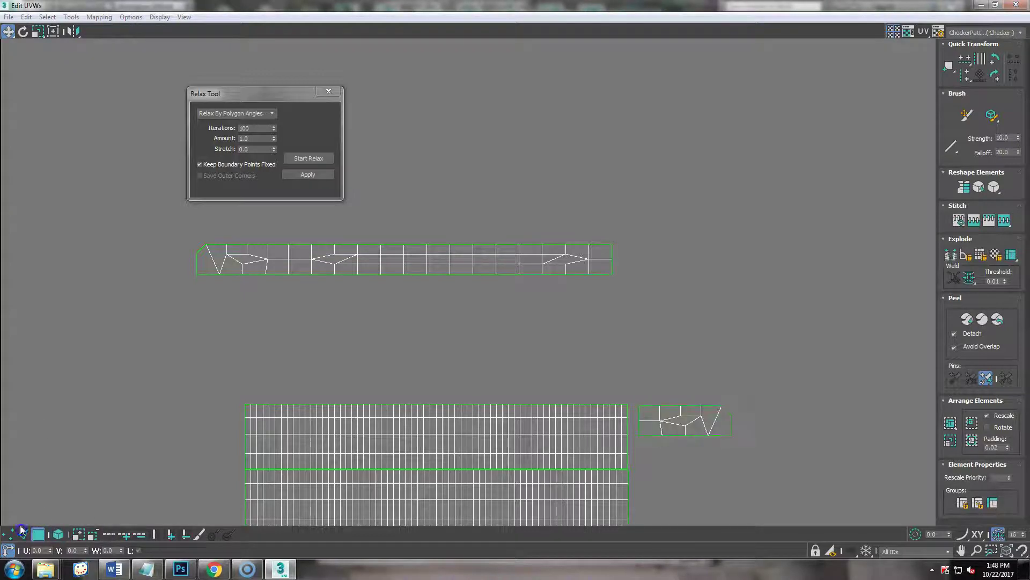
click(23, 534)
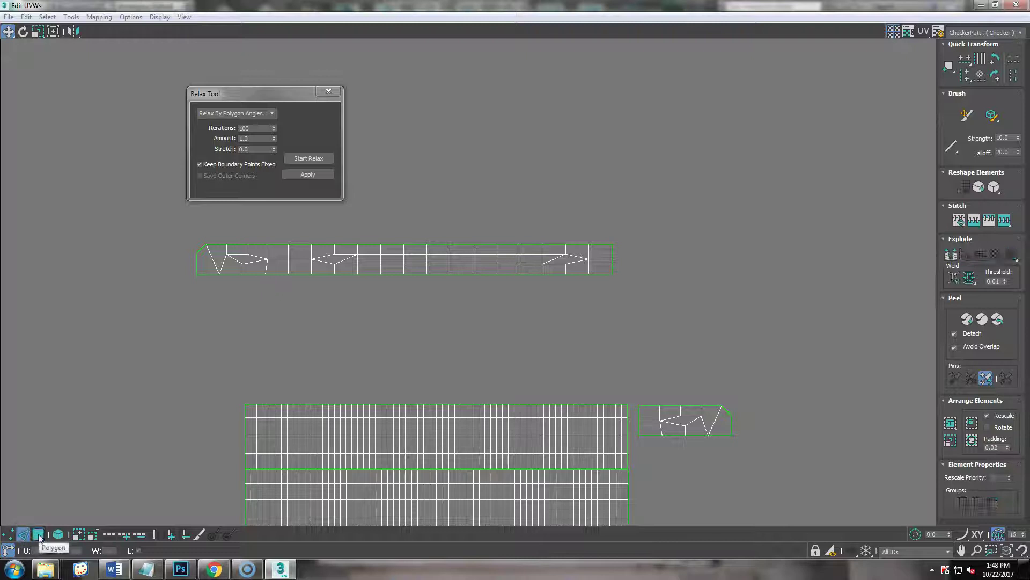
click(613, 268)
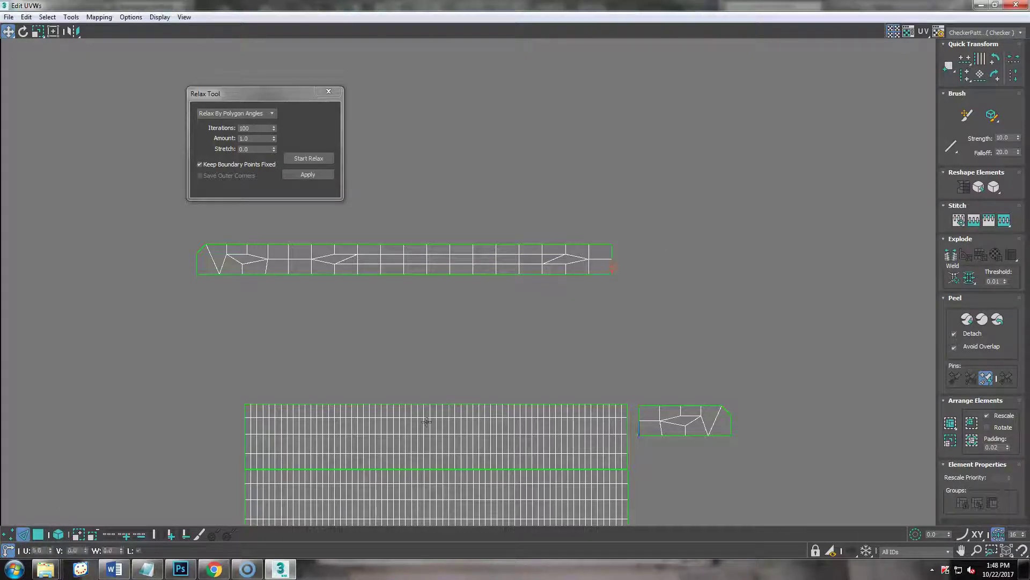
right_click(436, 337)
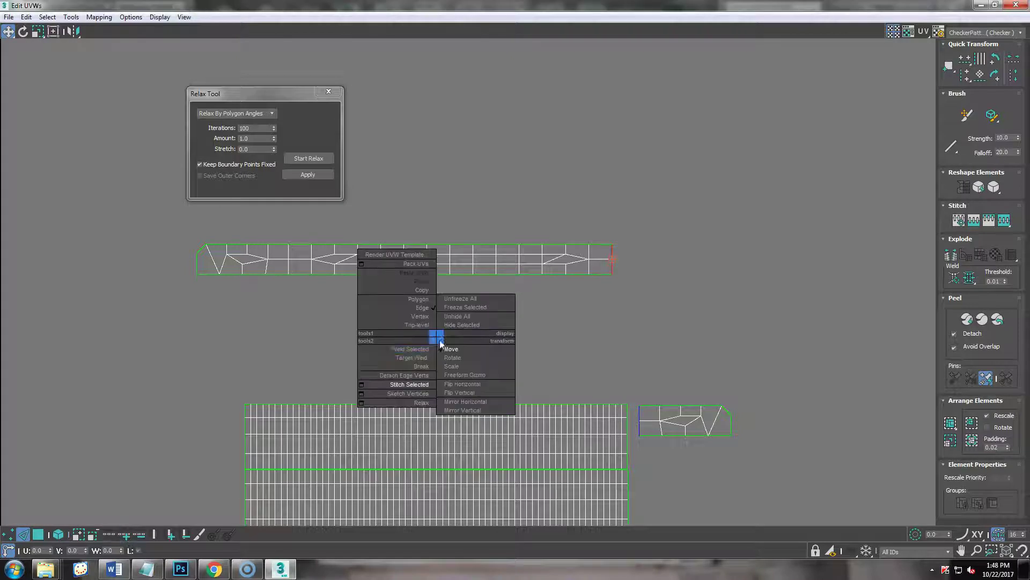
click(410, 384)
Move the Relax Tool window out of the way so it no longer covers the stacked rectangular shells.
scroll(405, 360, down, 5)
middle_drag(591, 316, 279, 358)
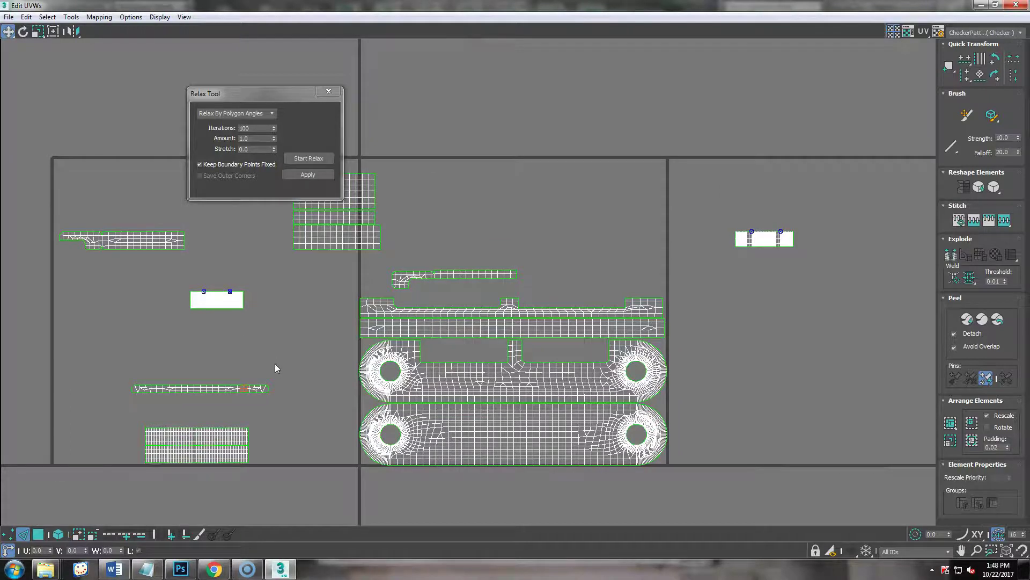
scroll(259, 345, up, 2)
middle_drag(259, 345, 218, 334)
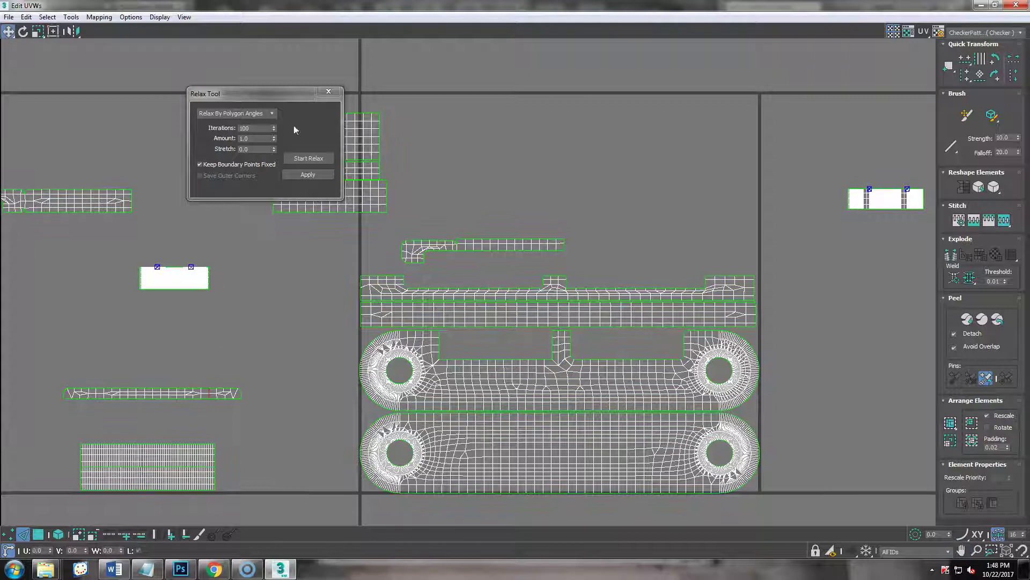
click(288, 98)
drag(288, 98, 148, 38)
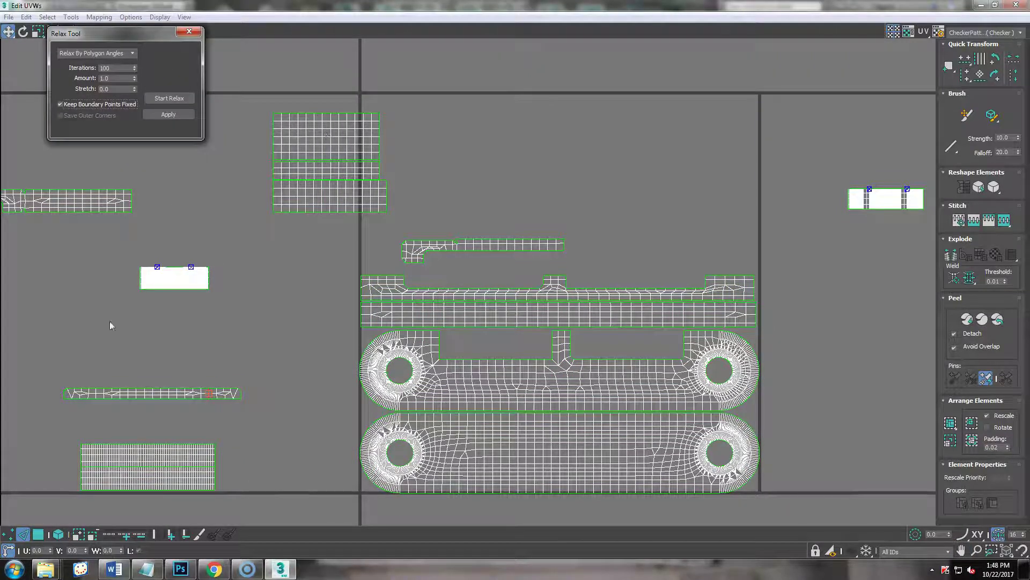
Move the lower of the two dense rectangular shells up beside the left edge of the UV square.
click(58, 534)
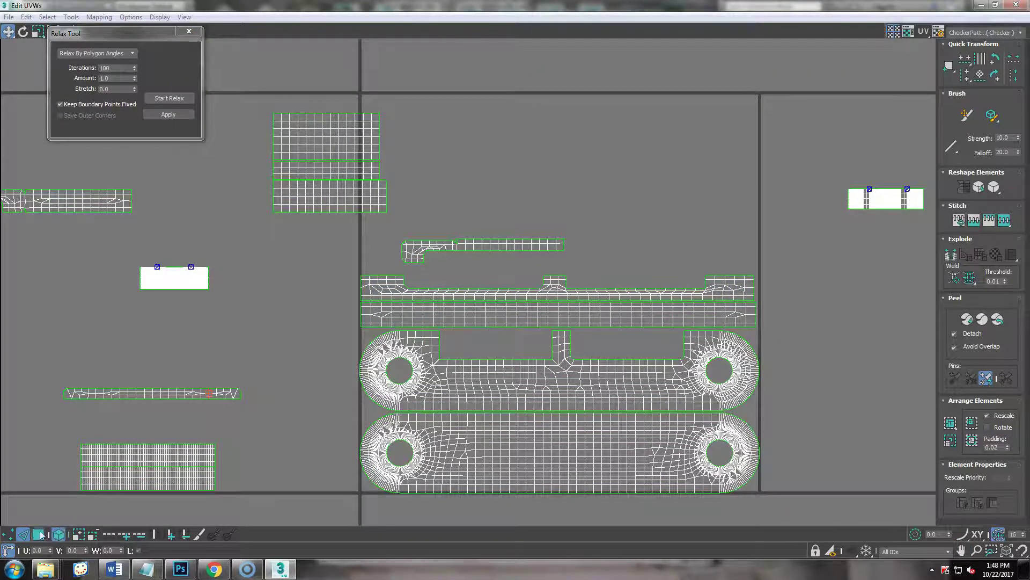
click(156, 470)
drag(154, 477, 321, 273)
Stack the three coarse rectangular shells in the upper left corner of the UV square, with the narrowest one lowest.
drag(335, 145, 425, 125)
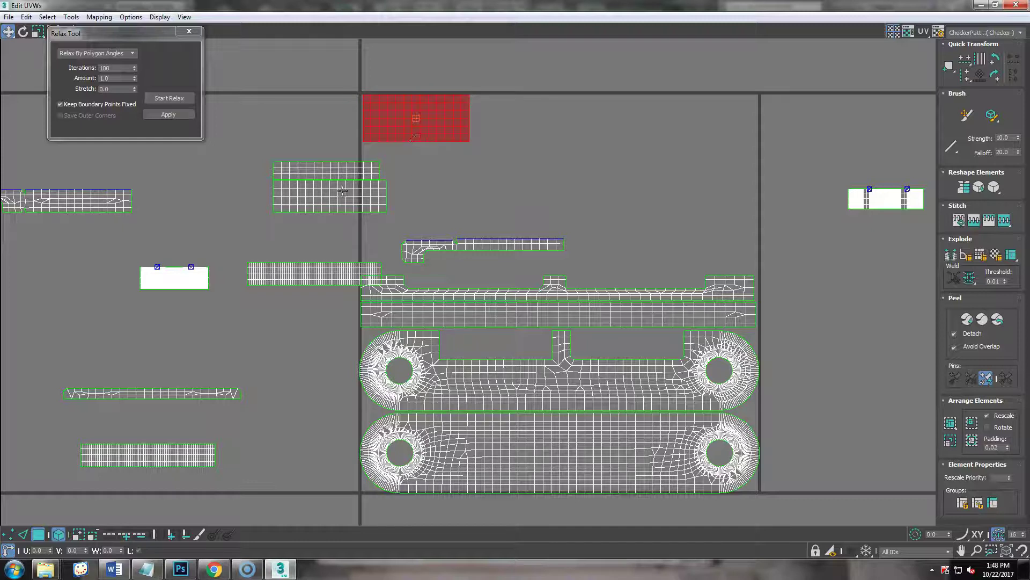
drag(348, 195, 438, 159)
drag(346, 170, 438, 186)
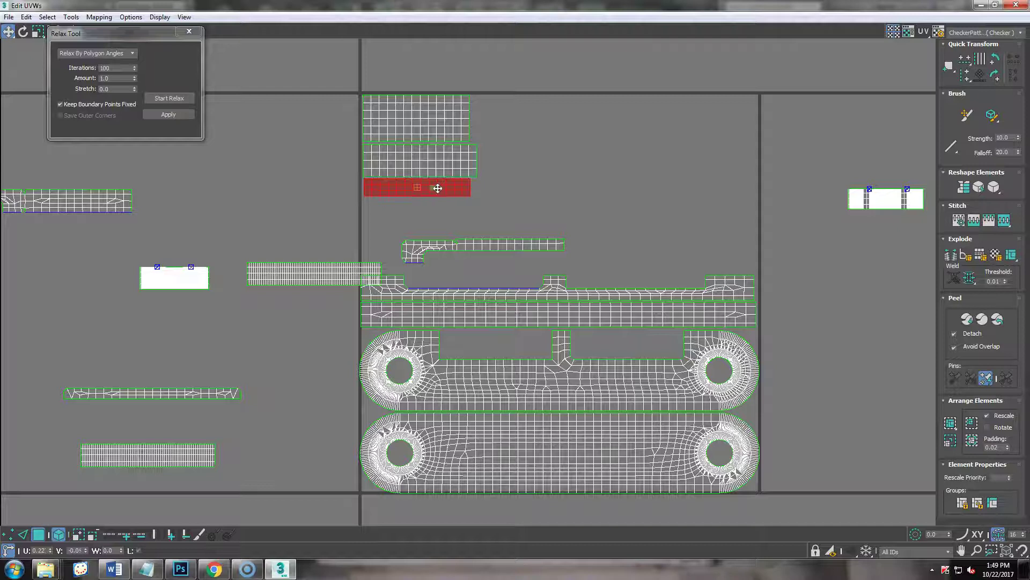
Clear the hooked strip and dense shell out of the way and place the thin strip at the left edge, directly above the notched strip.
drag(473, 245, 693, 45)
drag(185, 395, 456, 272)
drag(360, 272, 298, 180)
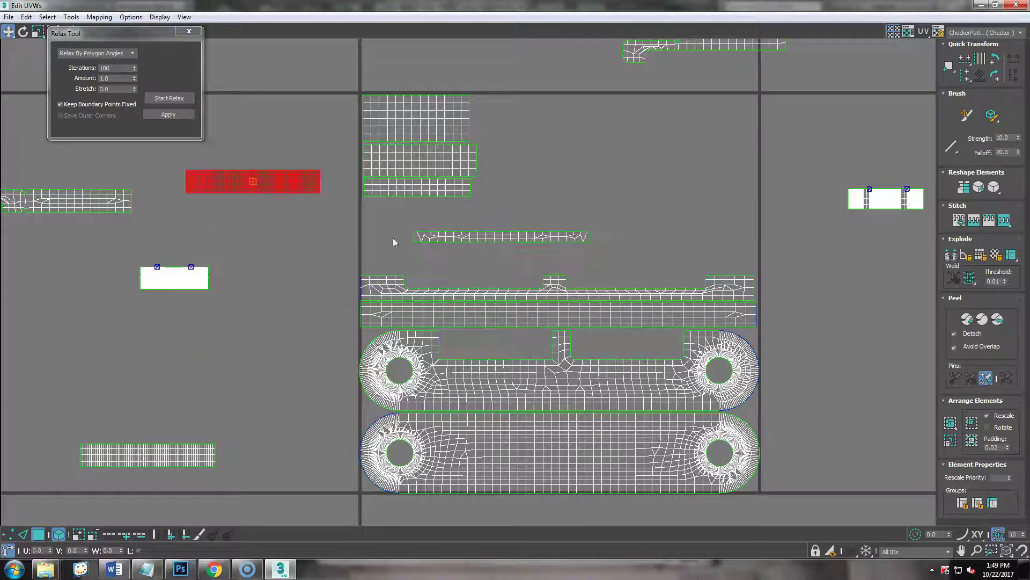
drag(438, 235, 384, 265)
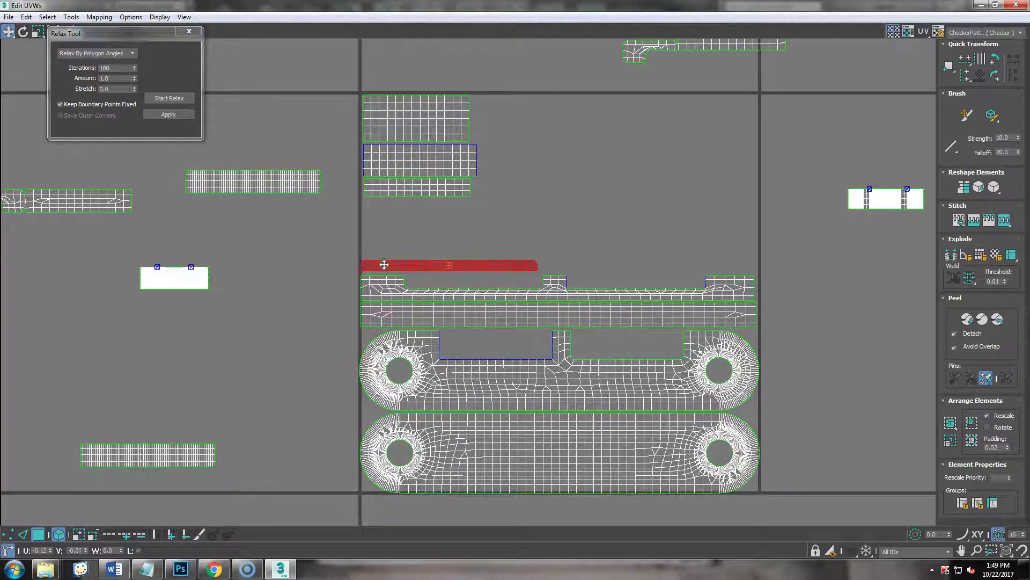
Rotate the stepped shell 180 degrees, nest it under the hooked strip, and set both directly above the thin strip.
drag(636, 49, 517, 224)
drag(69, 202, 643, 247)
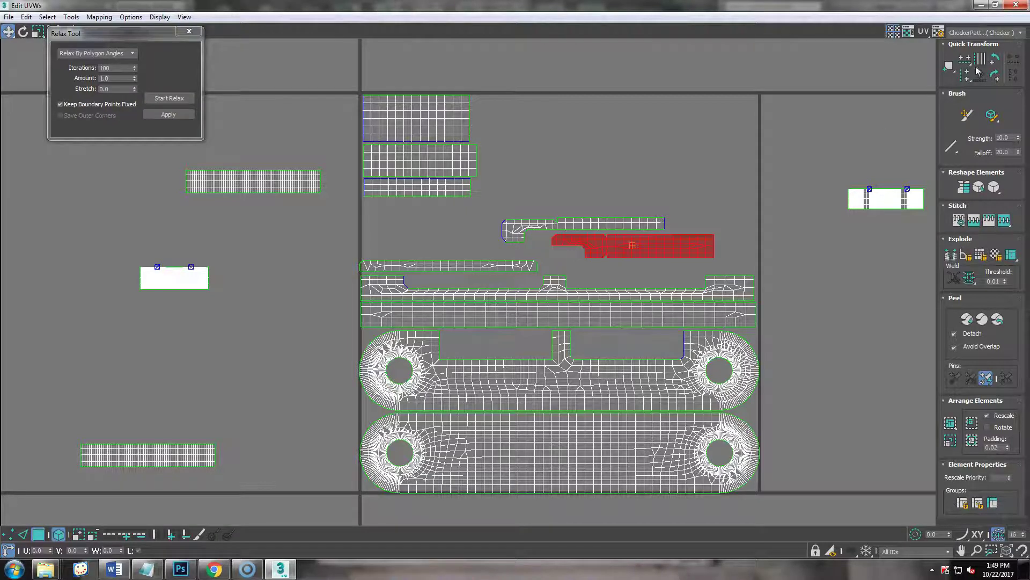
click(995, 59)
click(995, 59)
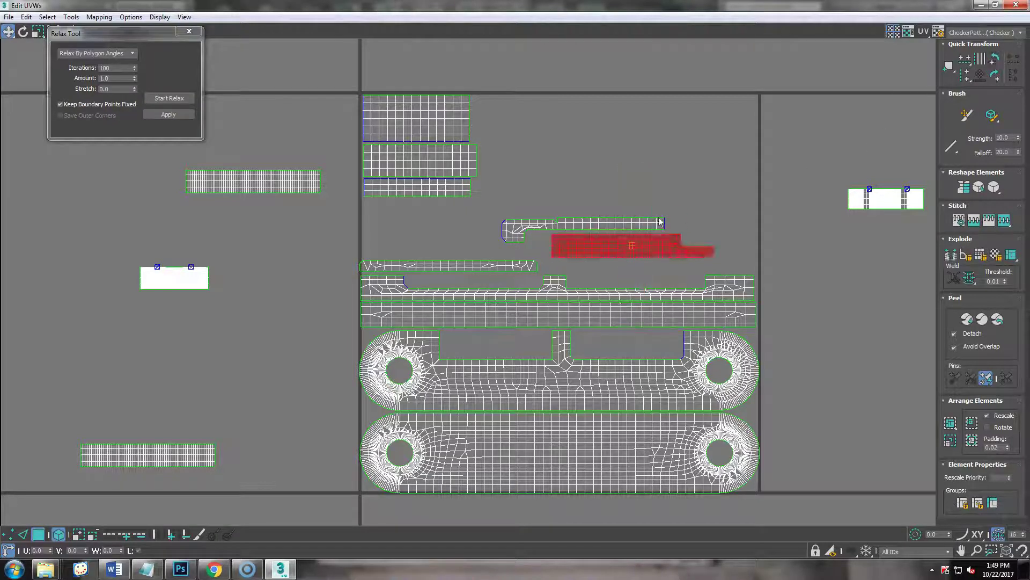
drag(628, 225, 653, 227)
drag(620, 182, 453, 250)
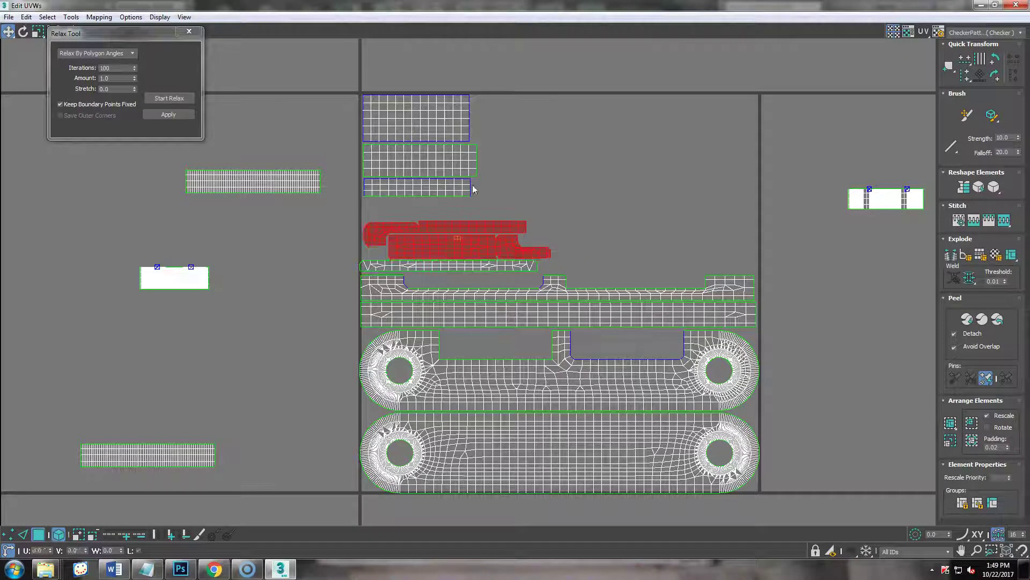
Move the three rectangular shells beside the nested strips and scale all six shells up uniformly to about 132% to fill the square's width.
drag(380, 84, 616, 249)
drag(378, 165, 607, 275)
right_click(735, 121)
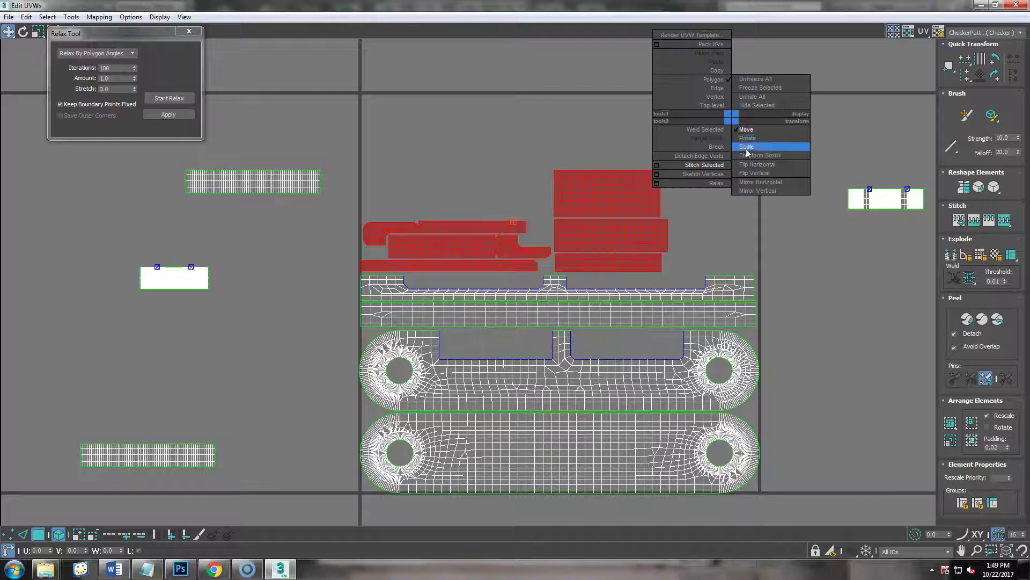
click(747, 140)
drag(509, 251, 512, 242)
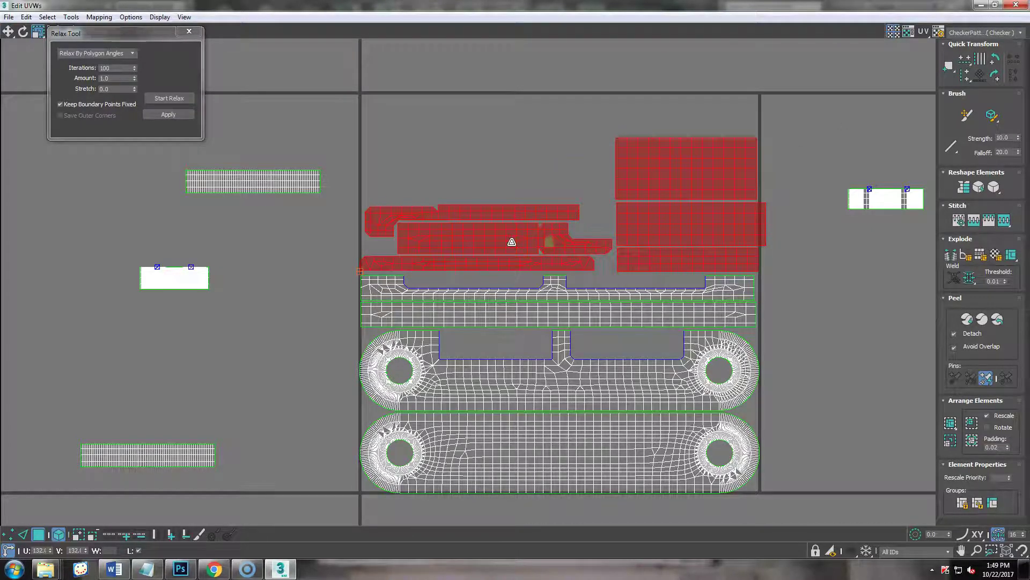
click(805, 233)
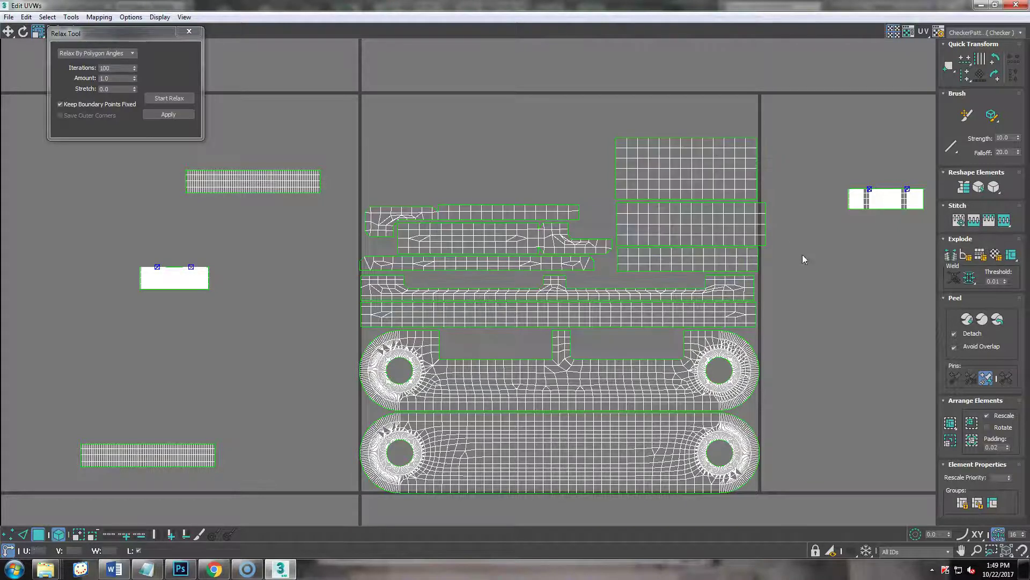
Reorder the rectangular stack so the widest shell sits on top, inside the square, with the largest shell beneath it.
right_click(802, 237)
click(805, 239)
click(732, 226)
drag(732, 225, 718, 106)
drag(703, 163, 706, 206)
Stack the two dense shells above the hooked strip at the left edge and scale them up together to reach the rectangular stack.
drag(716, 115, 458, 187)
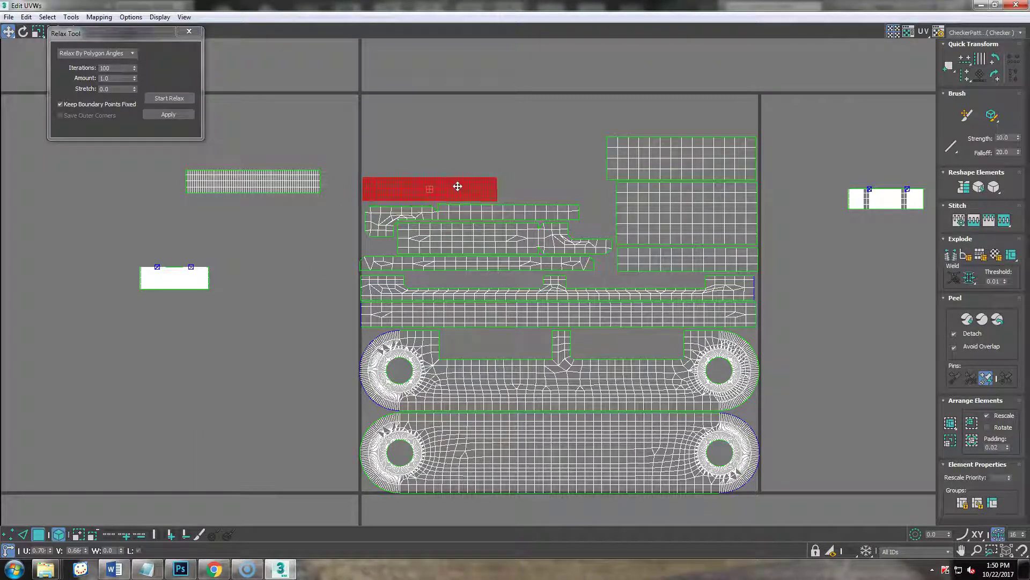
drag(333, 189, 481, 161)
drag(320, 132, 498, 203)
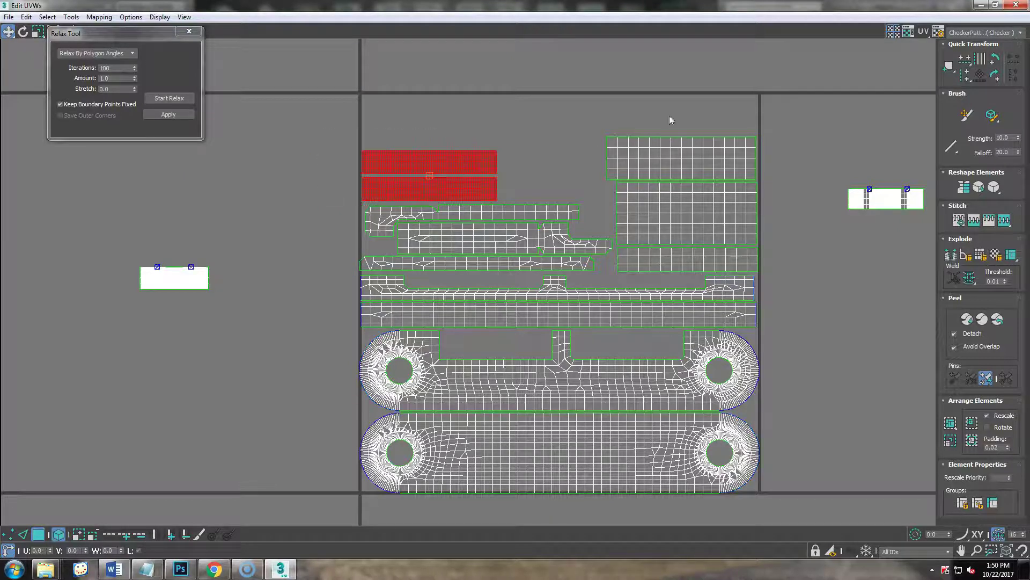
right_click(454, 174)
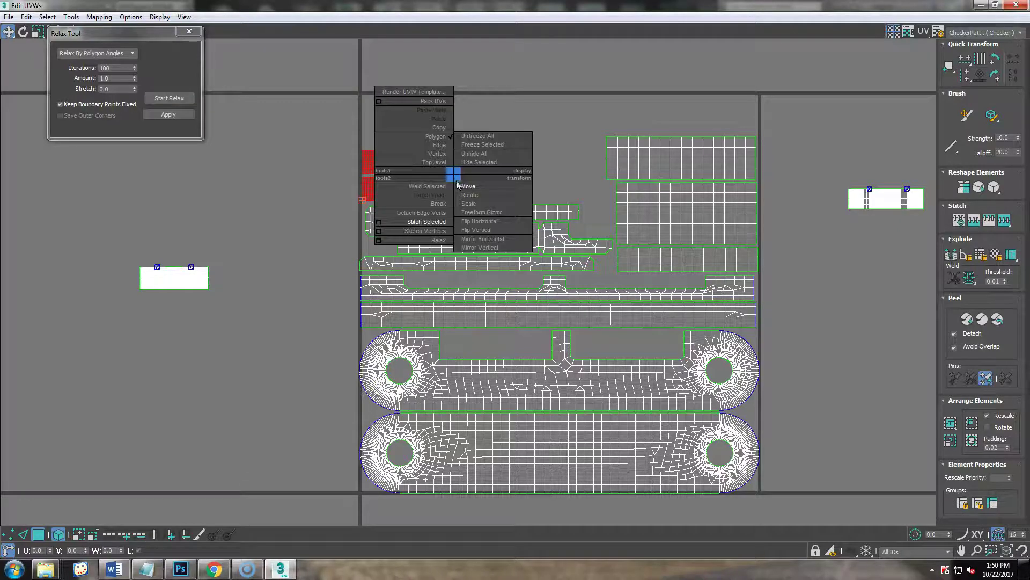
click(467, 207)
drag(460, 180, 546, 173)
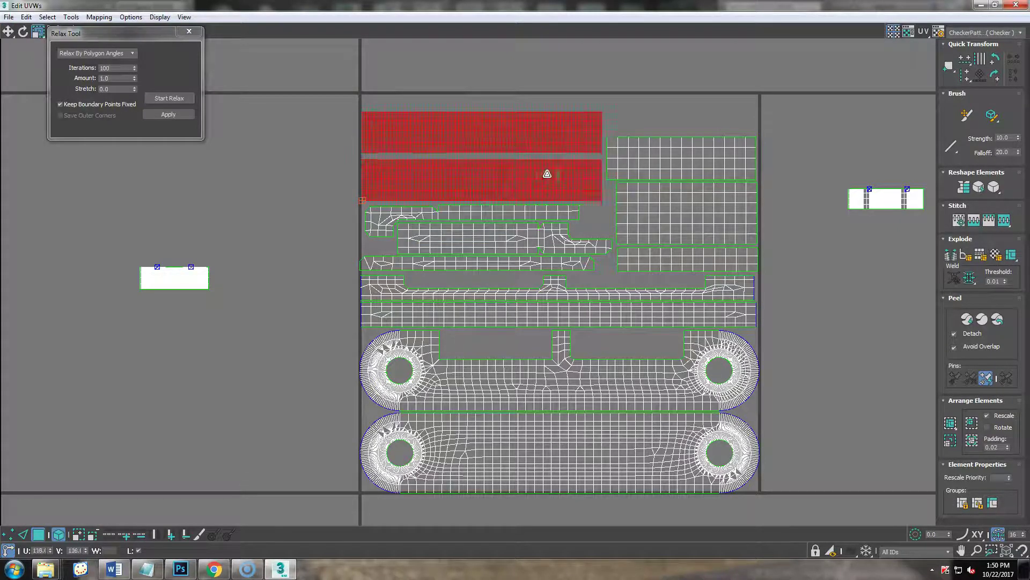
Lower the upper dense shell to close the gap above the other dense shell.
right_click(288, 210)
click(306, 216)
click(428, 95)
click(424, 127)
drag(423, 127, 423, 132)
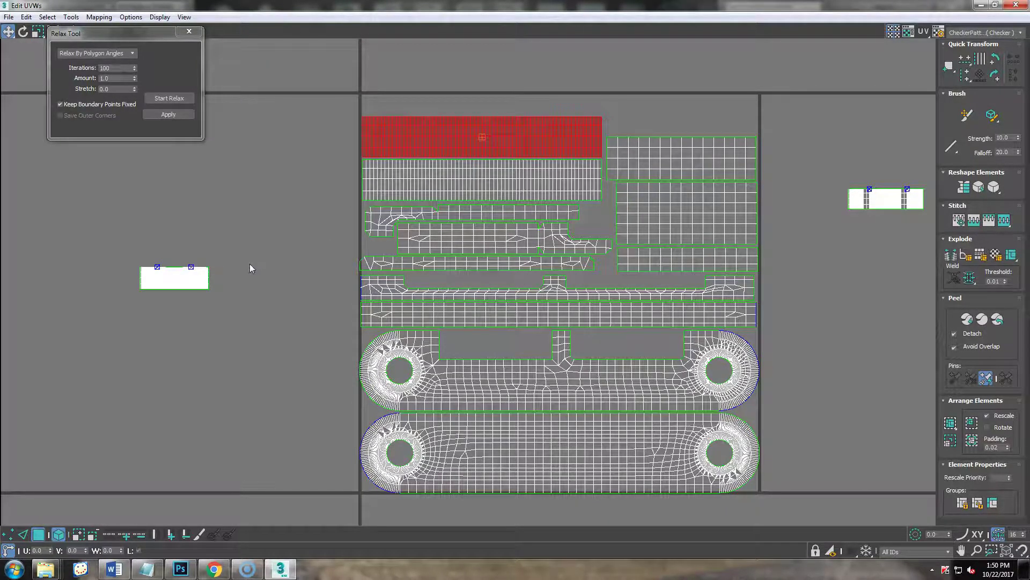
Place the small dense shell outside the square's left edge into the slotted shell's left notch and scale it up to fill the notch's height.
click(176, 284)
drag(175, 282, 480, 359)
drag(474, 348, 476, 348)
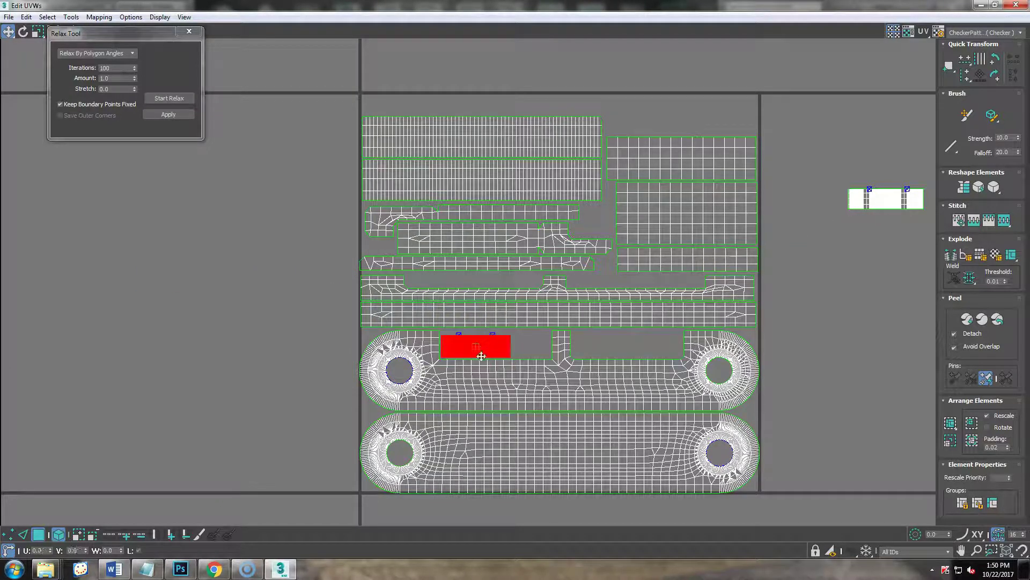
right_click(528, 229)
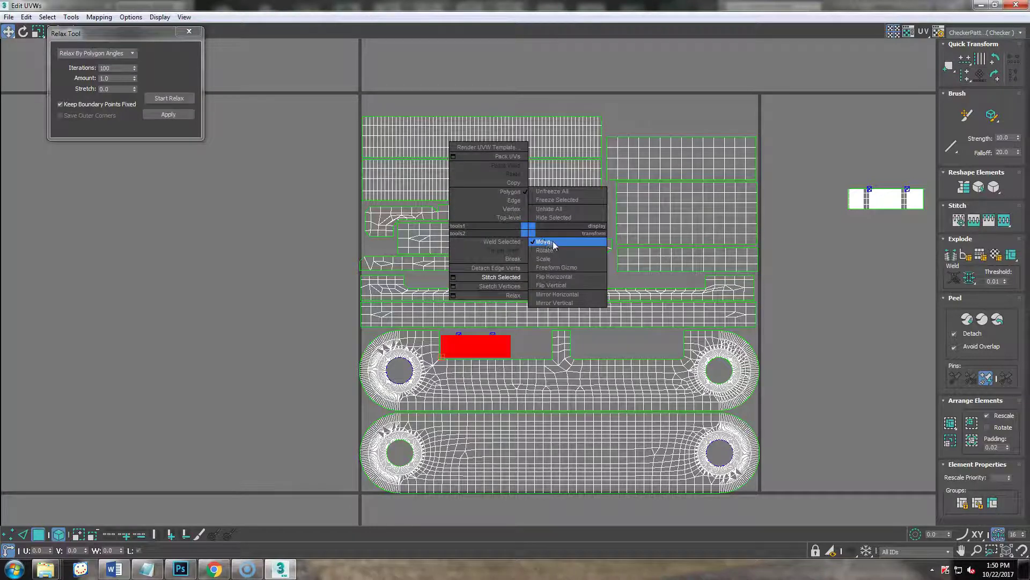
click(544, 242)
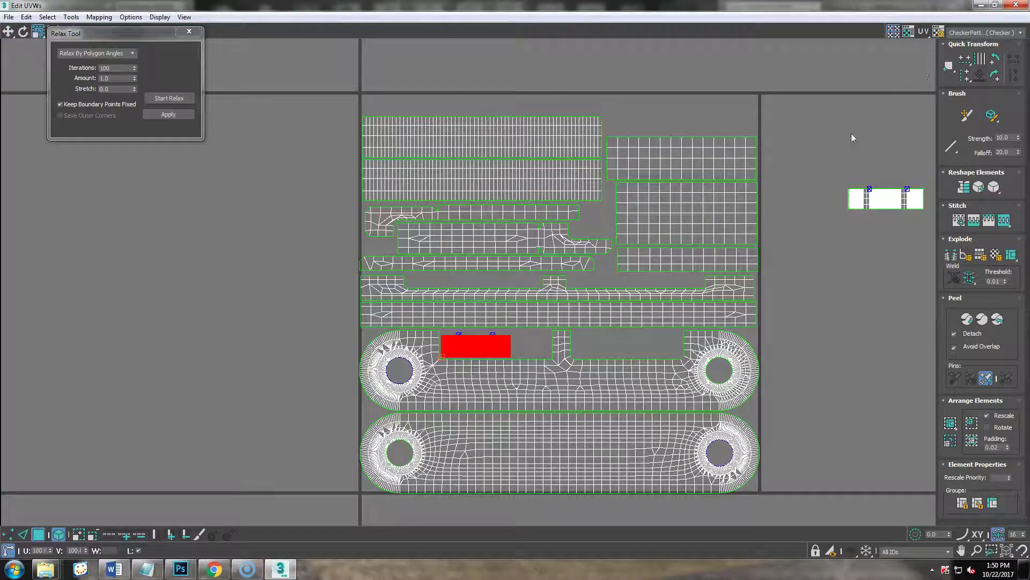
drag(493, 349, 500, 341)
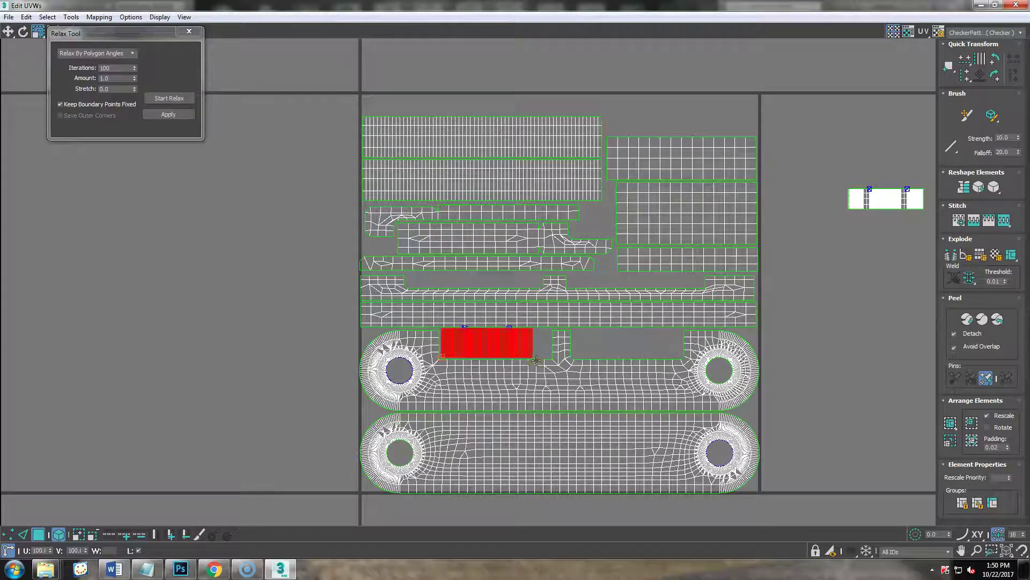
click(542, 315)
Move the notched strip out to the left of the UV square and shift the long plain strip up beneath the thin strip.
right_click(269, 276)
click(286, 288)
click(511, 291)
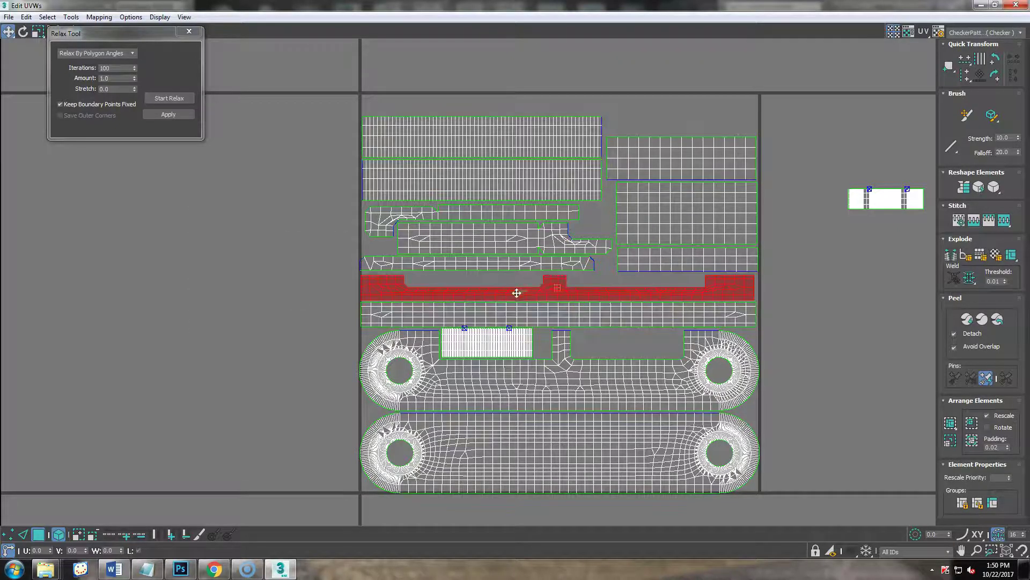
drag(552, 291, 39, 333)
drag(440, 307, 438, 284)
Bring the notched strip closer to the UV square and rotate it 180 degrees so its tabs point down.
drag(182, 332, 249, 327)
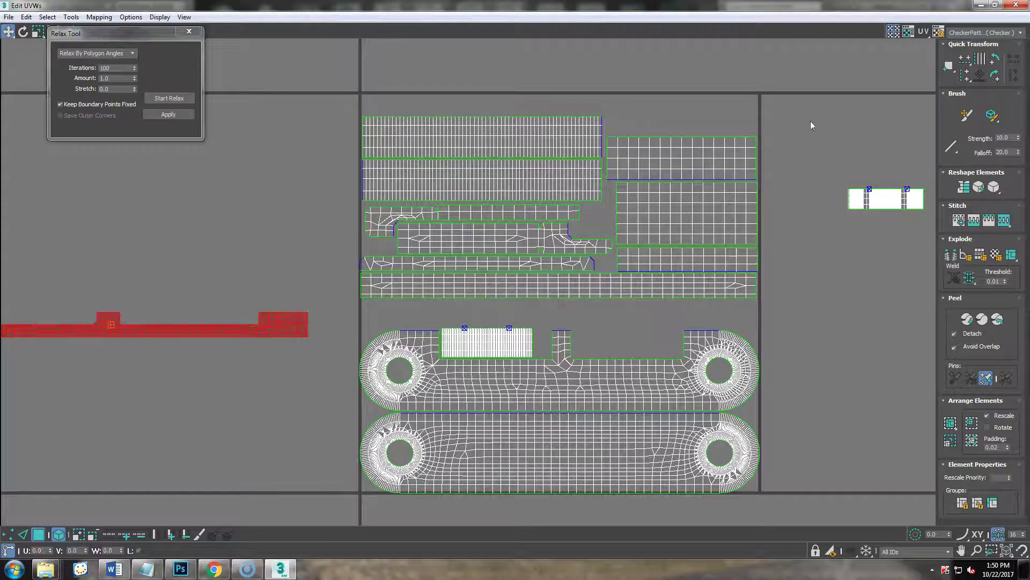
click(995, 58)
click(995, 59)
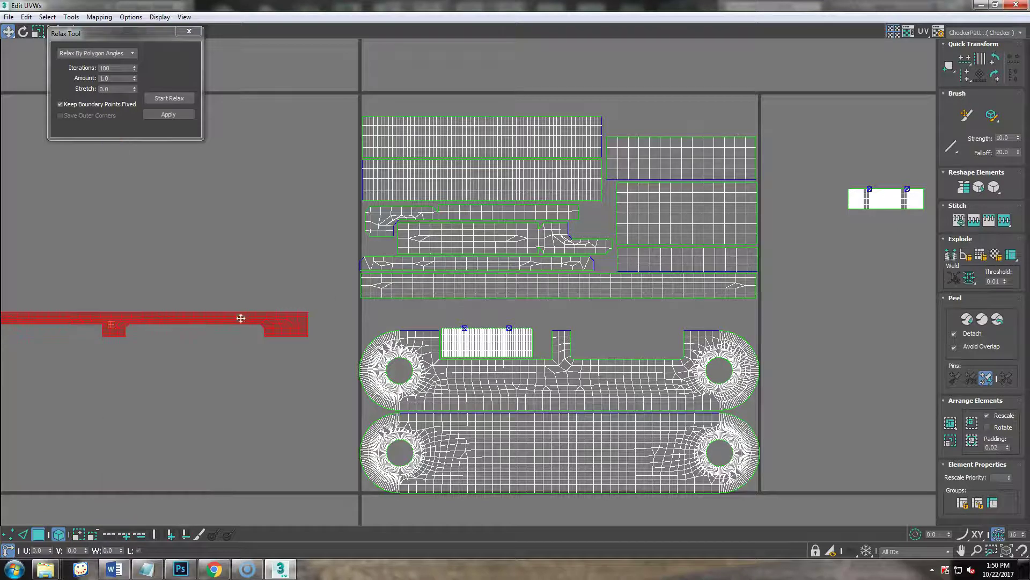
Move the notched strip into the UV square beneath the long plain strip and scale the left-notch dense shell up to the notch's full width.
drag(203, 317, 653, 306)
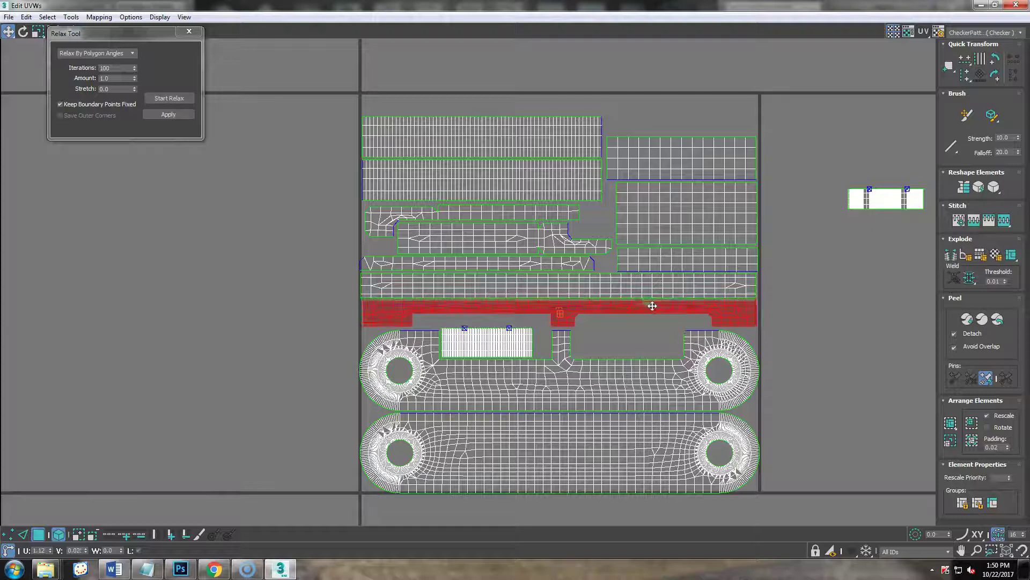
click(493, 348)
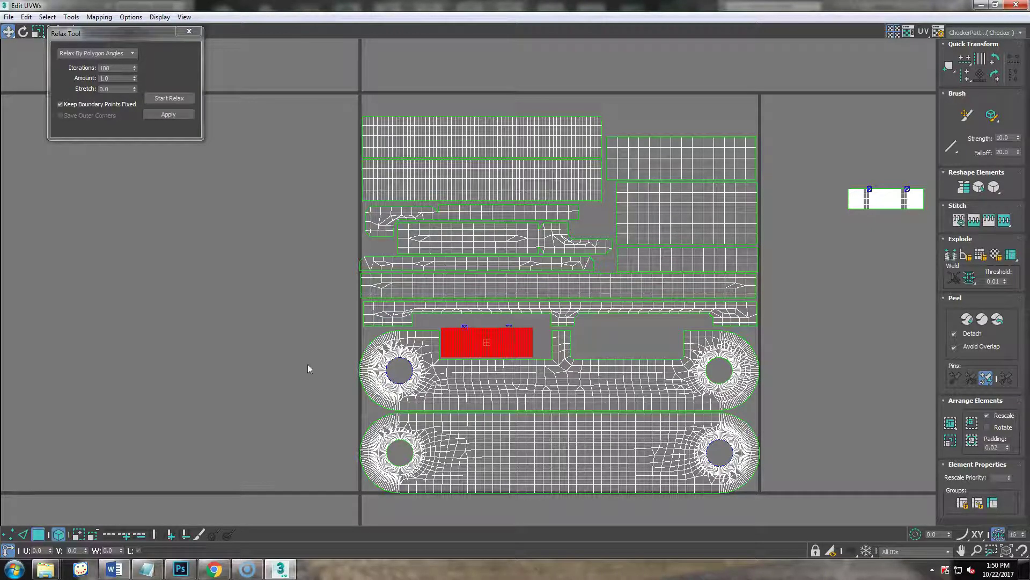
right_click(770, 174)
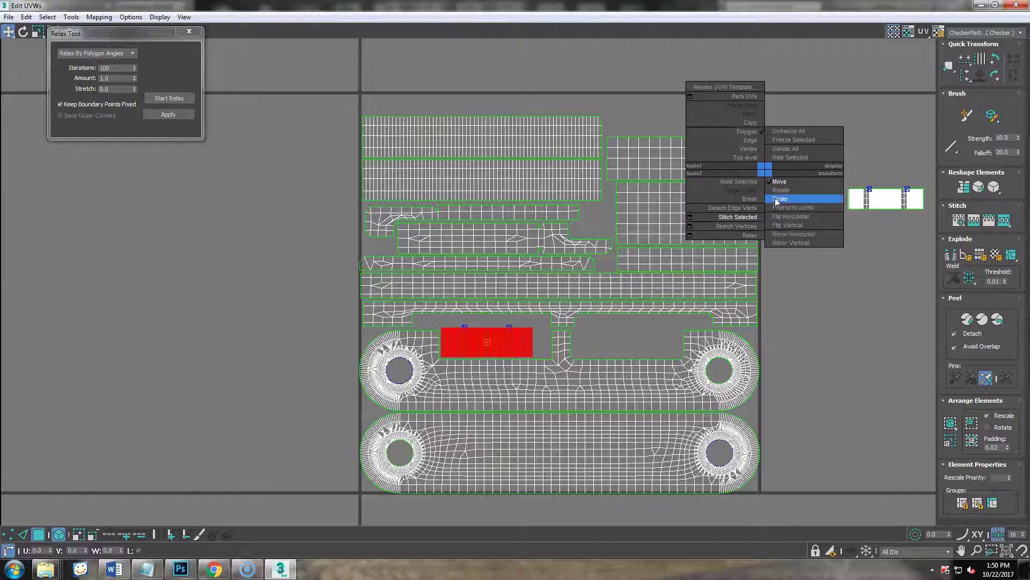
click(777, 198)
drag(519, 334, 525, 325)
Move the small dense shell outside the square's right edge into the slotted shell's right notch and scale it up from its lower-right corner to the notch's width.
right_click(525, 325)
click(533, 332)
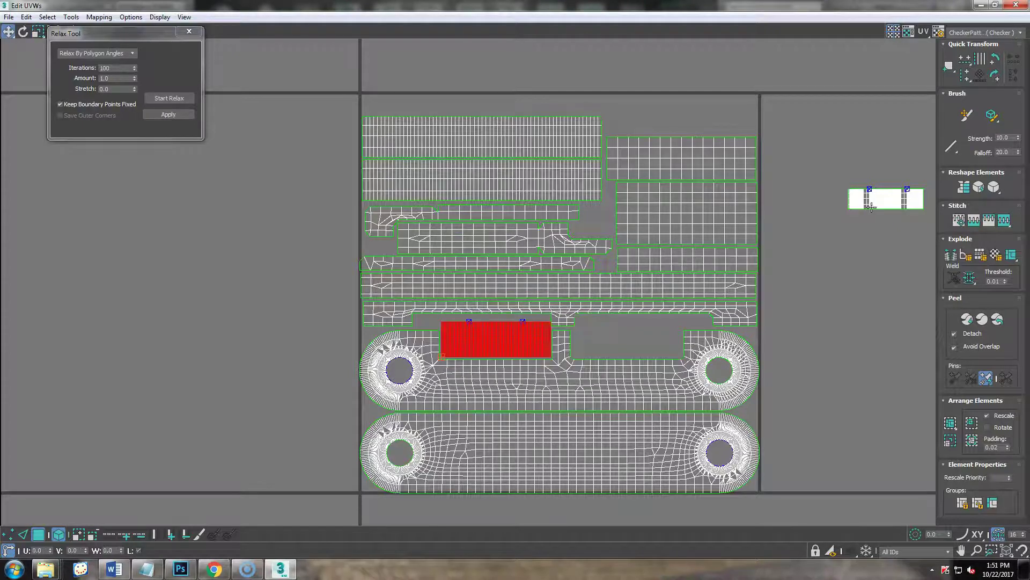
click(904, 195)
mouse_move(904, 195)
mouse_down()
mouse_move(669, 320)
mouse_move(664, 336)
mouse_up()
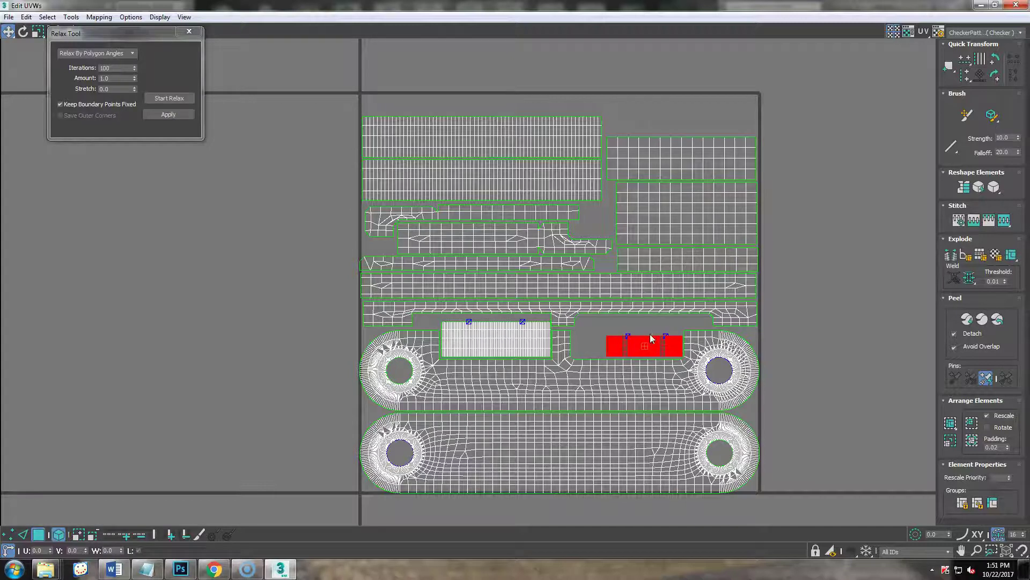
click(794, 214)
click(949, 67)
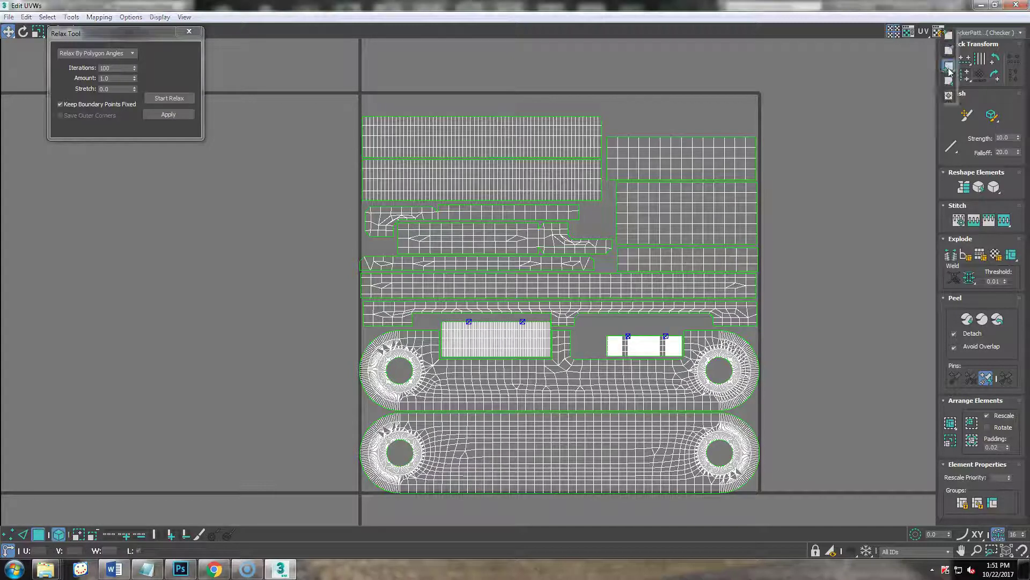
click(949, 72)
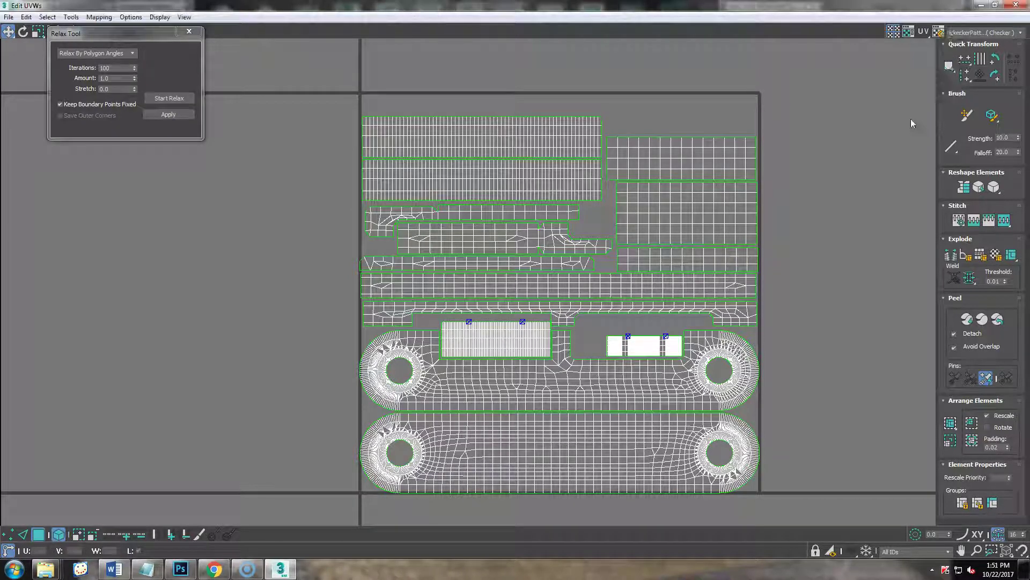
right_click(640, 343)
click(648, 357)
click(673, 343)
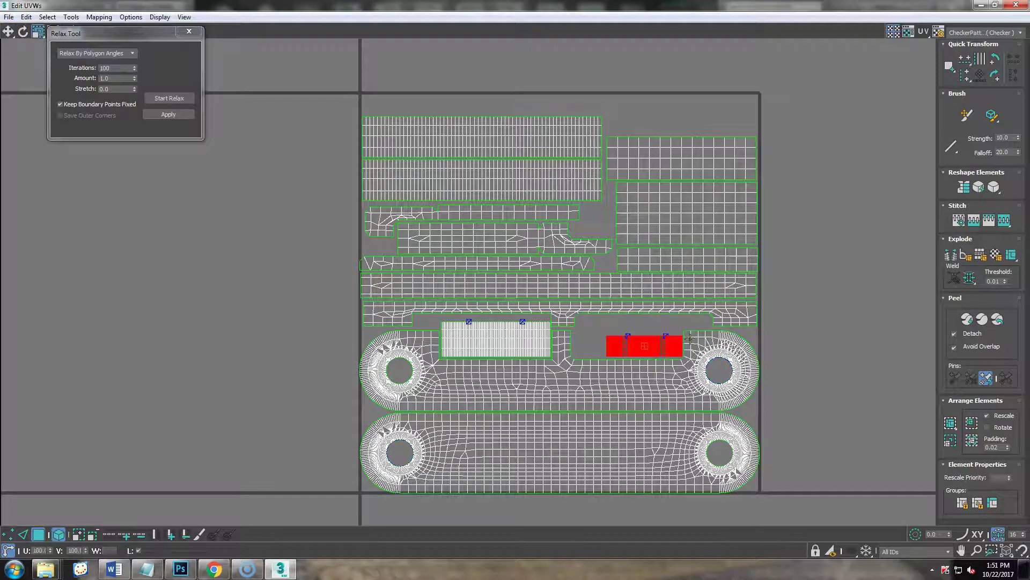
drag(640, 342, 626, 331)
Move the Relax Tool dialog clear of the scale tools and stretch the right-notch dense shell vertically up to the notched strip.
drag(148, 37, 136, 121)
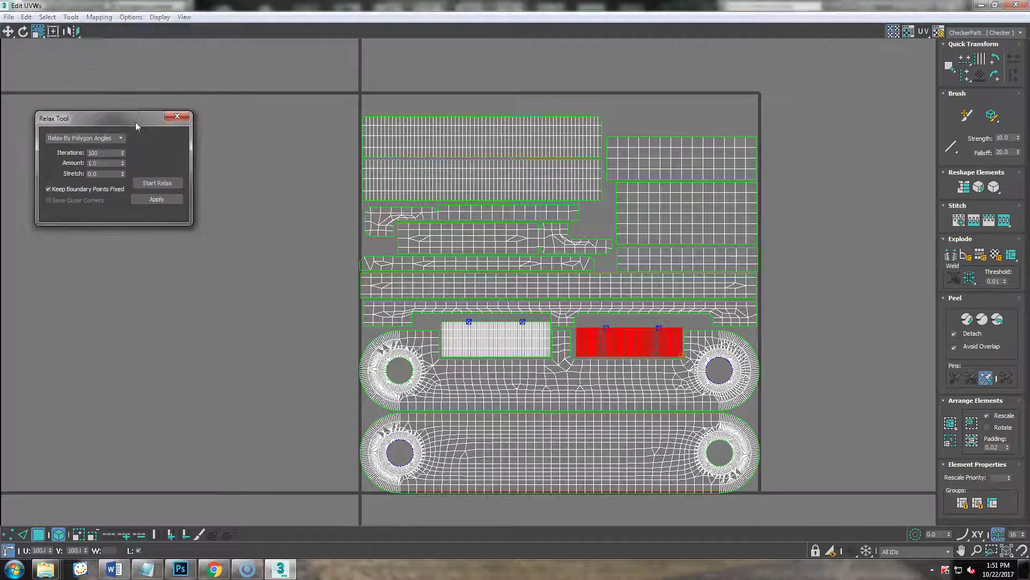
drag(37, 32, 39, 48)
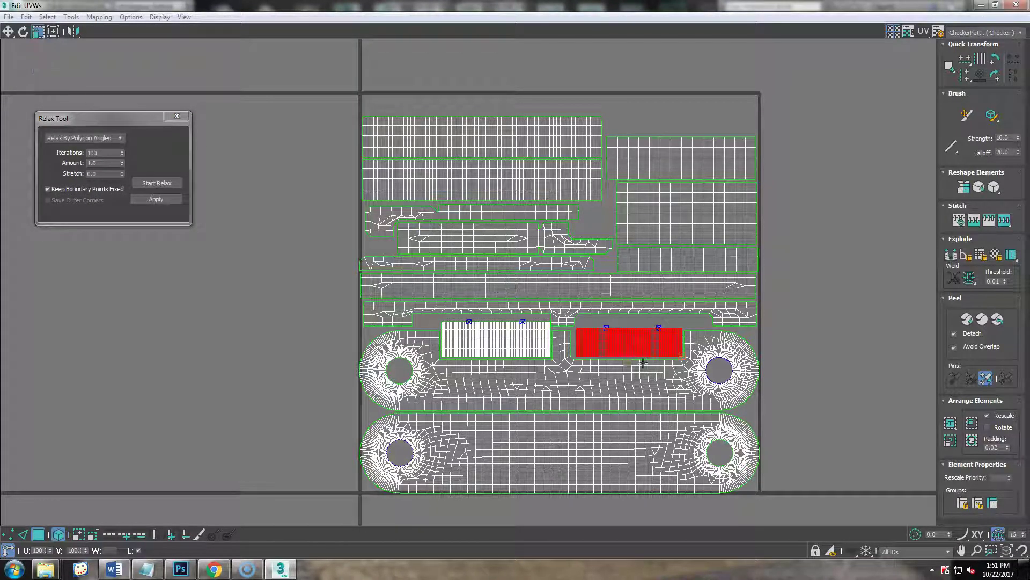
drag(651, 343, 646, 325)
Stretch the left-notch dense shell vertically to about 120% from its lower corner so it reaches up to the notched strip.
click(498, 346)
drag(498, 346, 499, 343)
key(ctrl+z)
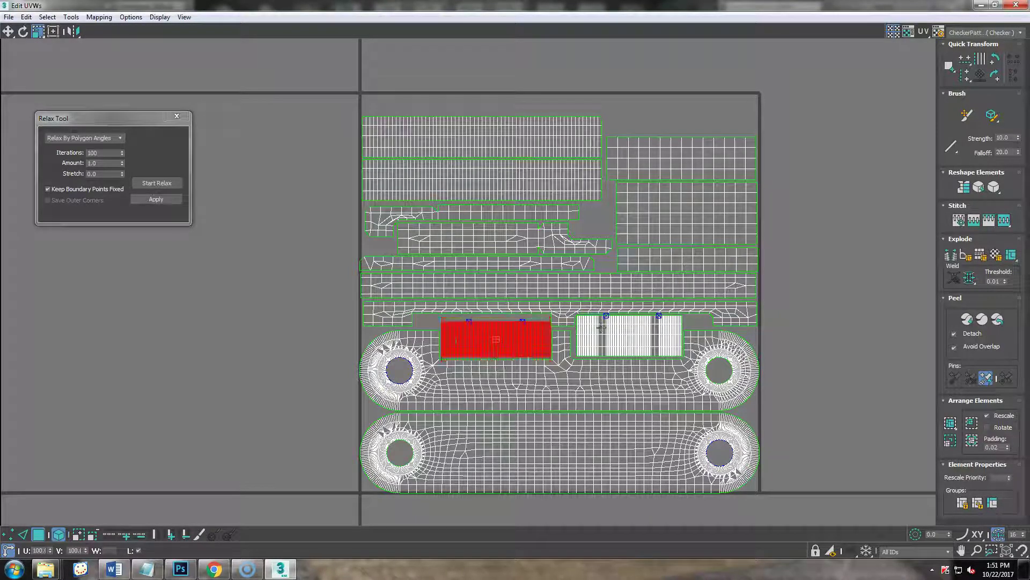
click(949, 65)
drag(488, 333, 490, 330)
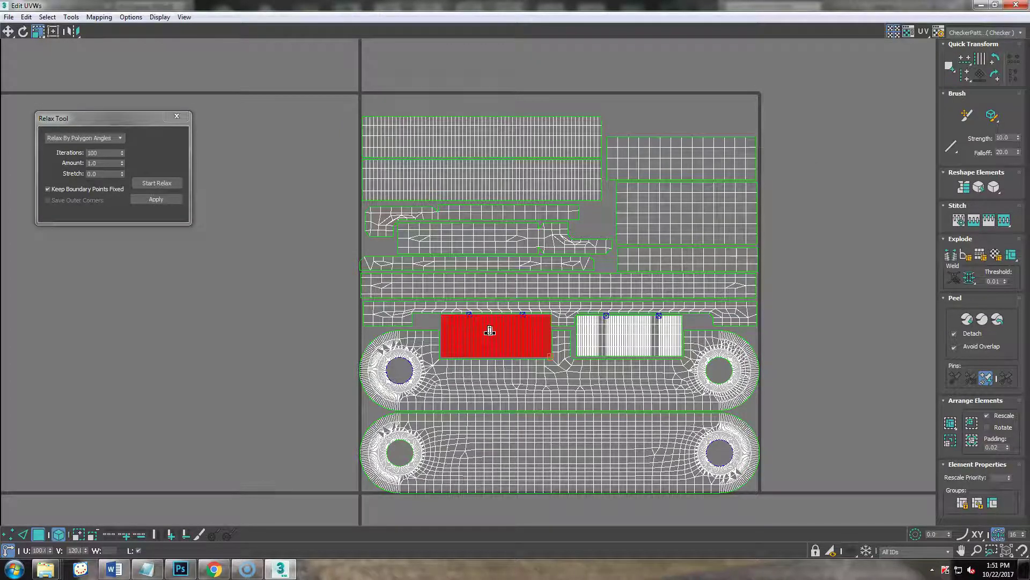
click(782, 294)
middle_drag(789, 327, 783, 362)
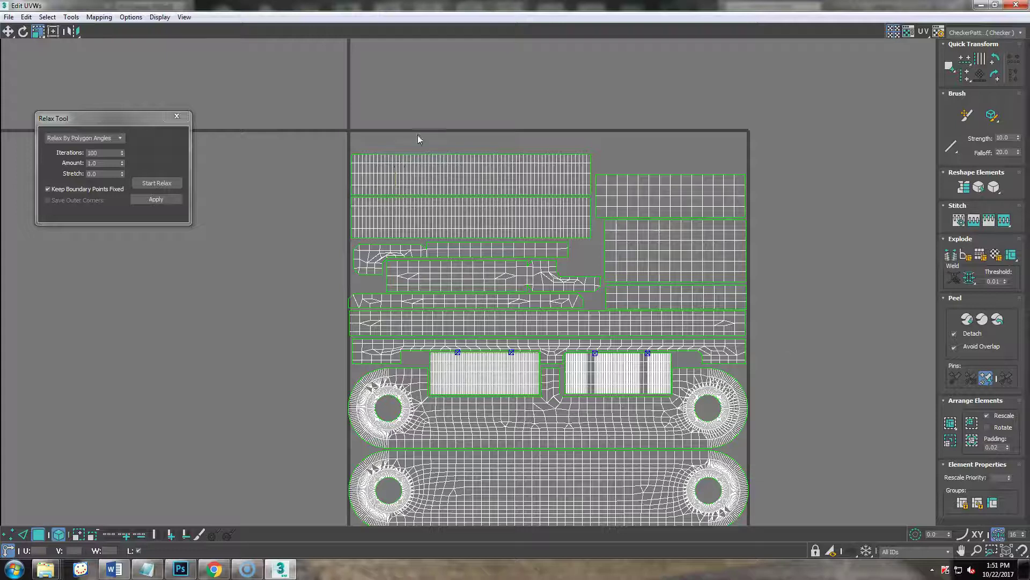
Examine the checker pattern on the whole widget model from another side and return to the UV editor.
click(981, 5)
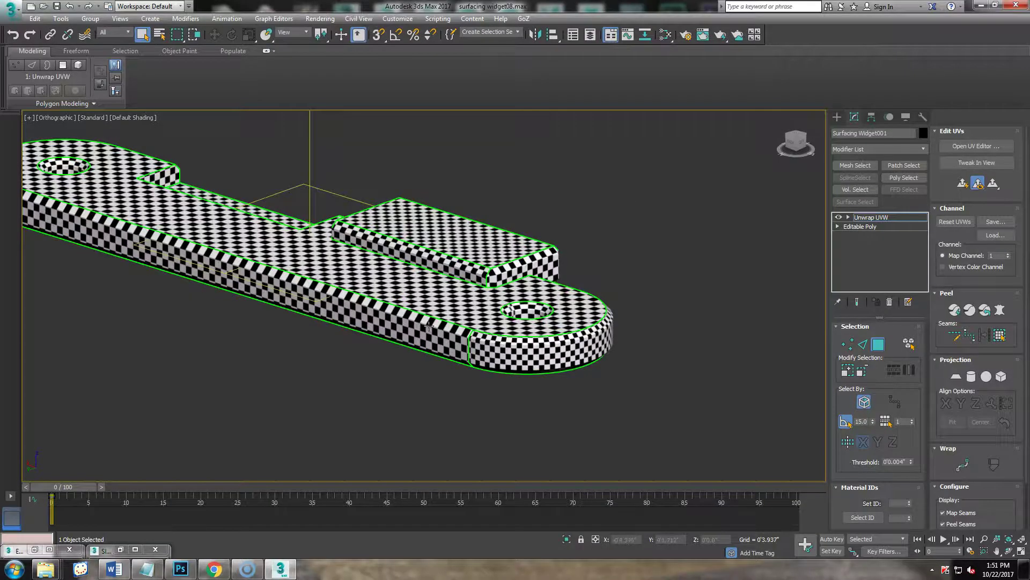
alt+middle_drag(576, 334, 511, 295)
scroll(503, 299, down, 3)
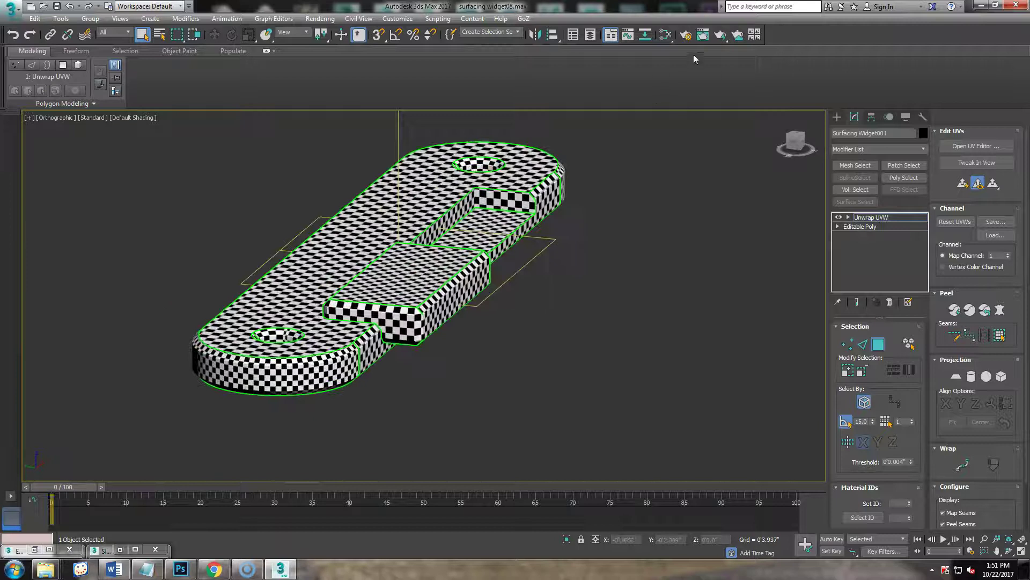
click(948, 147)
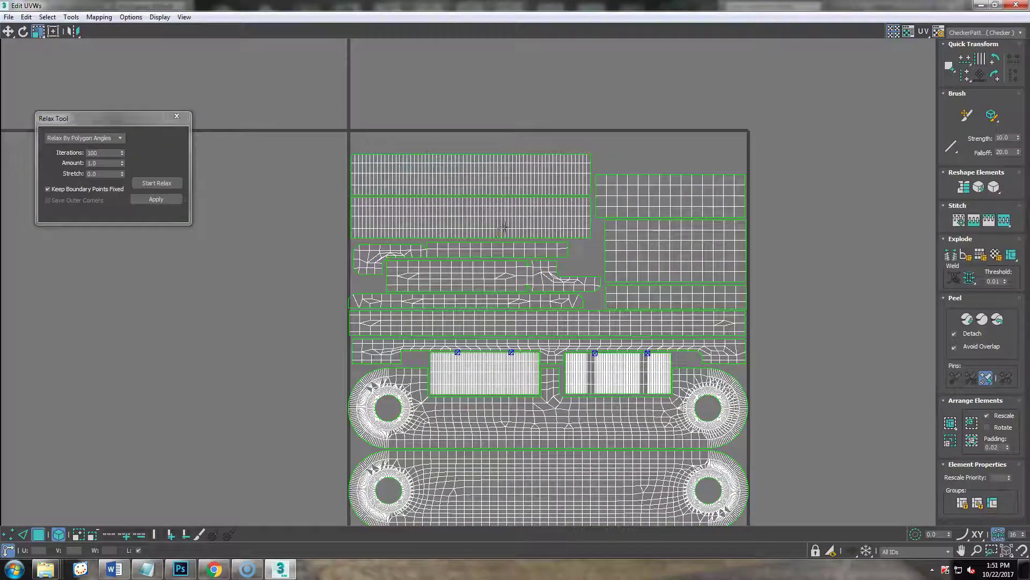
Stretch the upper-left group of shells and the three upper-right grid shells vertically to reach the UV square's top edge.
drag(421, 134, 478, 303)
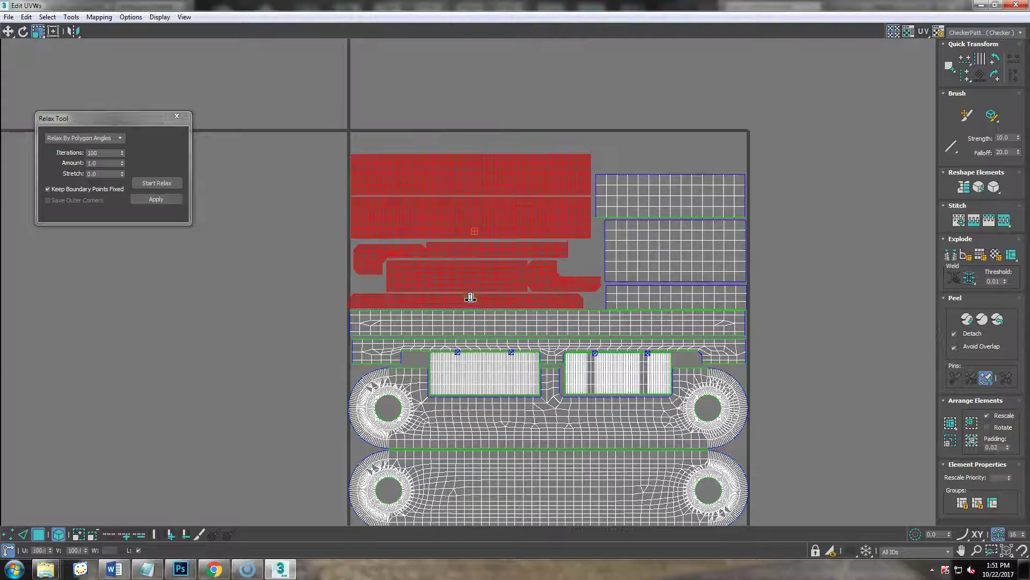
drag(465, 182, 542, 171)
drag(415, 200, 413, 184)
drag(636, 139, 695, 302)
drag(697, 189, 687, 152)
click(812, 242)
middle_drag(812, 241, 672, 294)
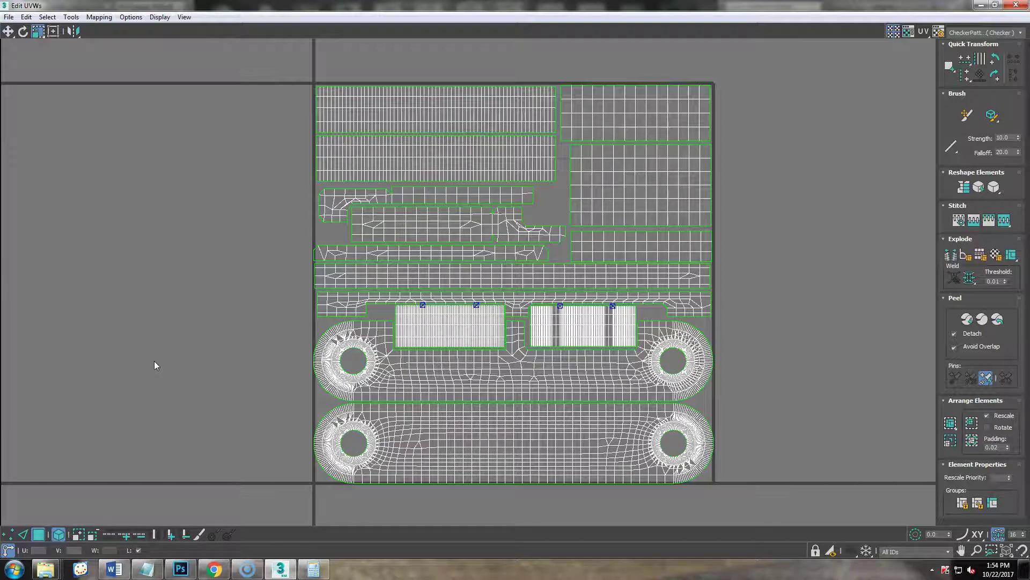
Start a UVW template render setup with visible edges and seam edges turned off and the fill mode set to Solid.
click(71, 17)
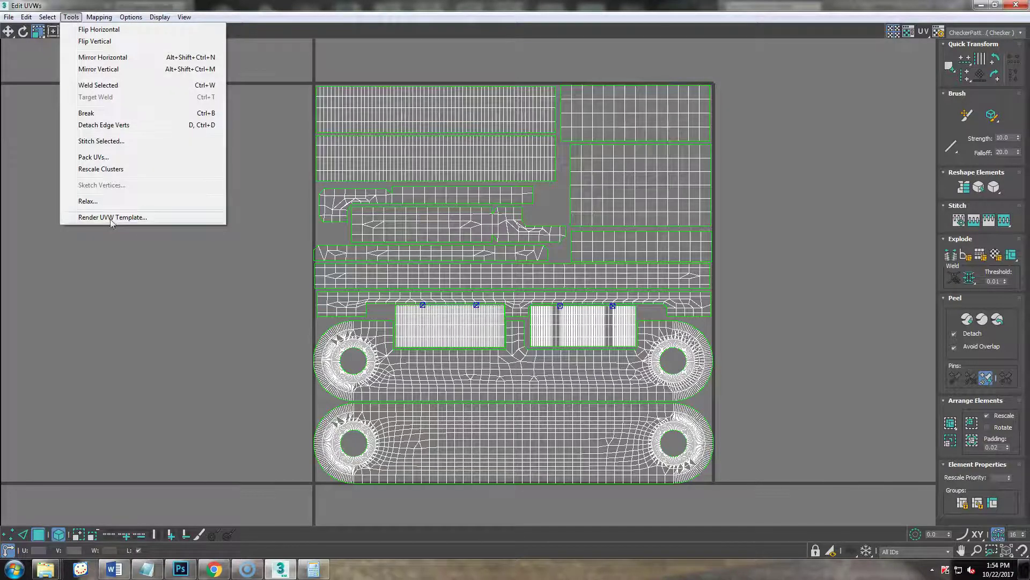
click(113, 217)
drag(54, 31, 228, 102)
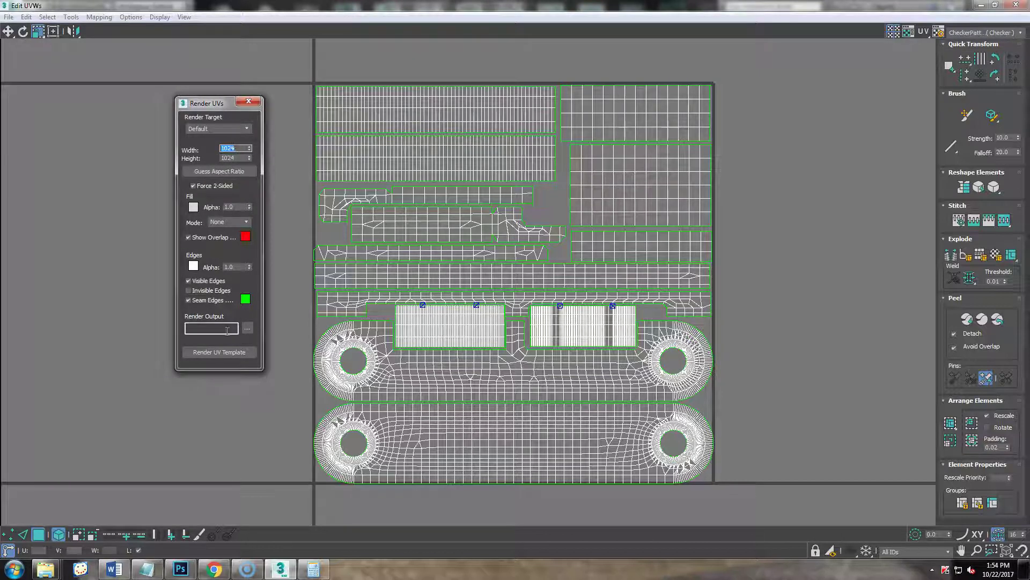
click(188, 281)
click(188, 300)
click(247, 222)
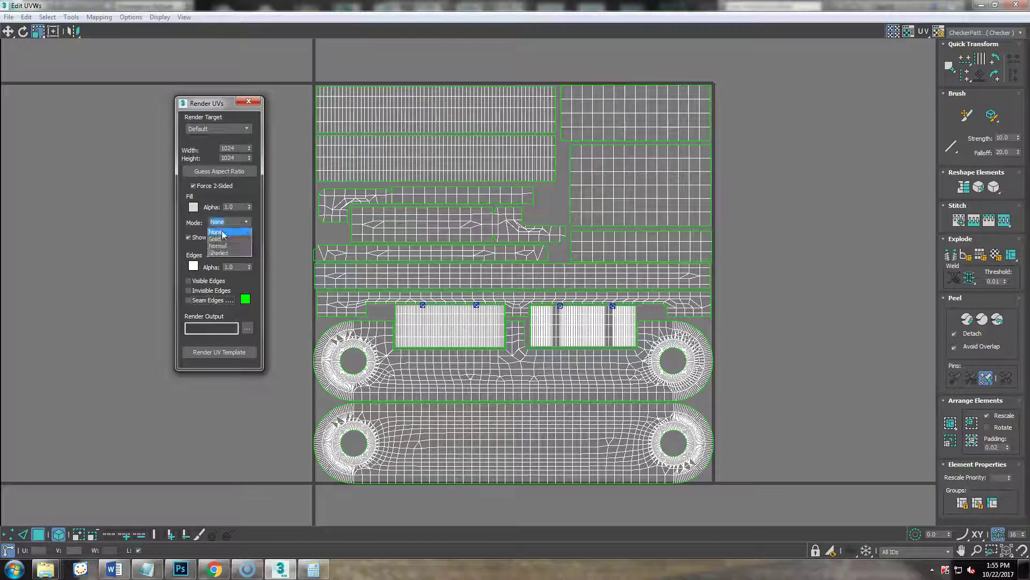
click(221, 239)
Set the template's fill color to bright magenta and render the UV template.
click(193, 206)
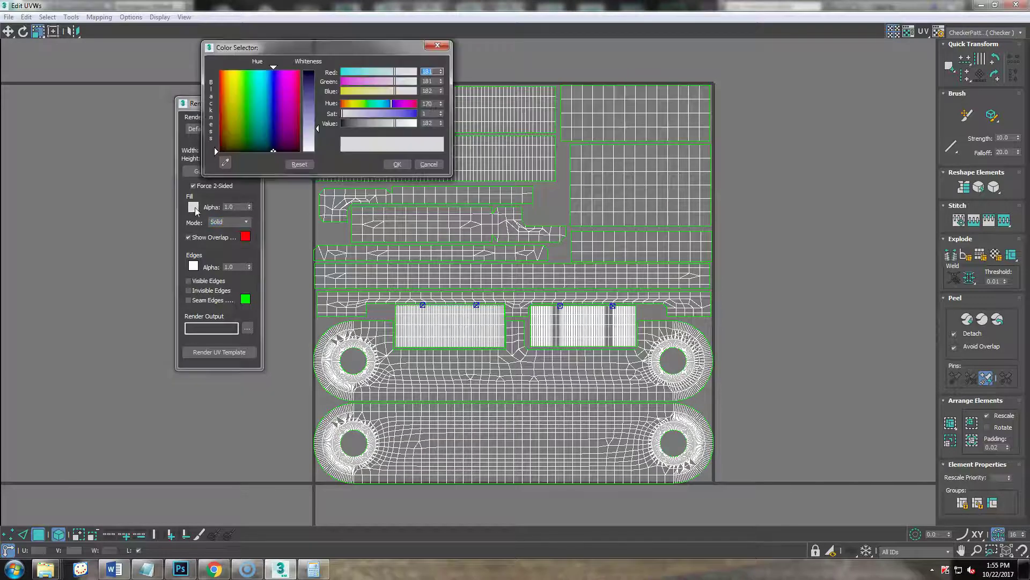
drag(279, 117, 287, 75)
drag(318, 128, 317, 71)
click(397, 165)
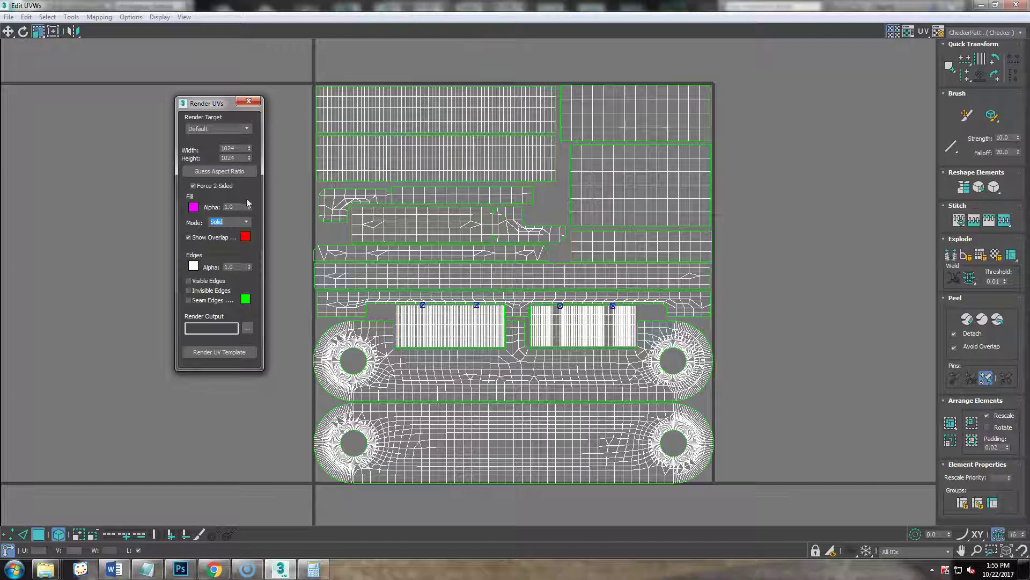
click(210, 353)
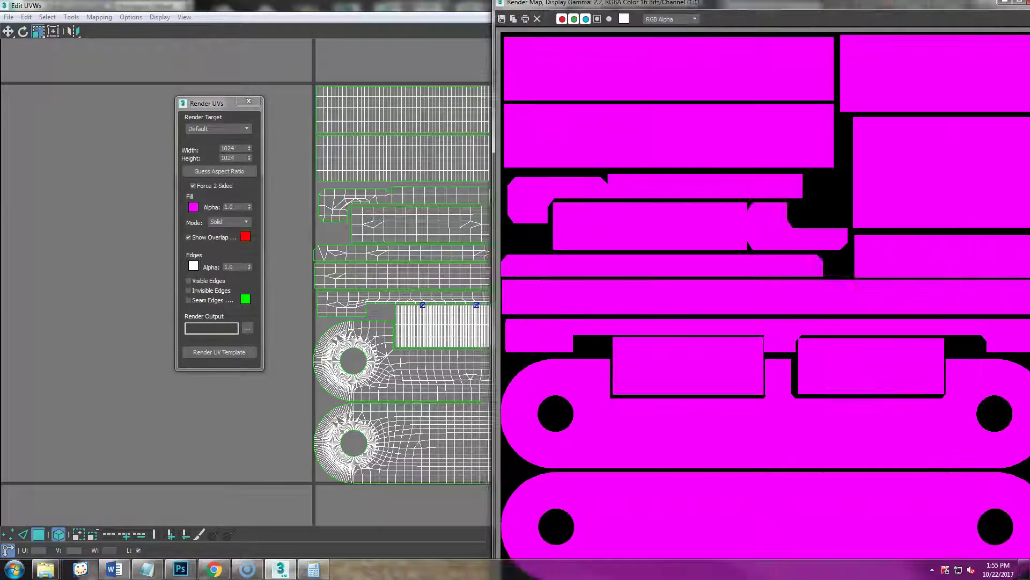
drag(805, 10, 475, 31)
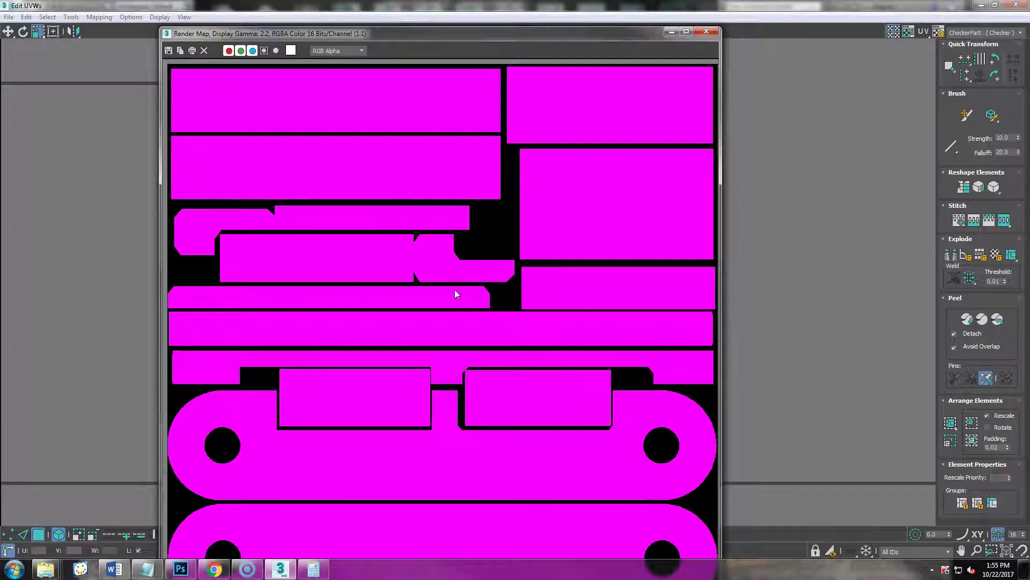
click(168, 51)
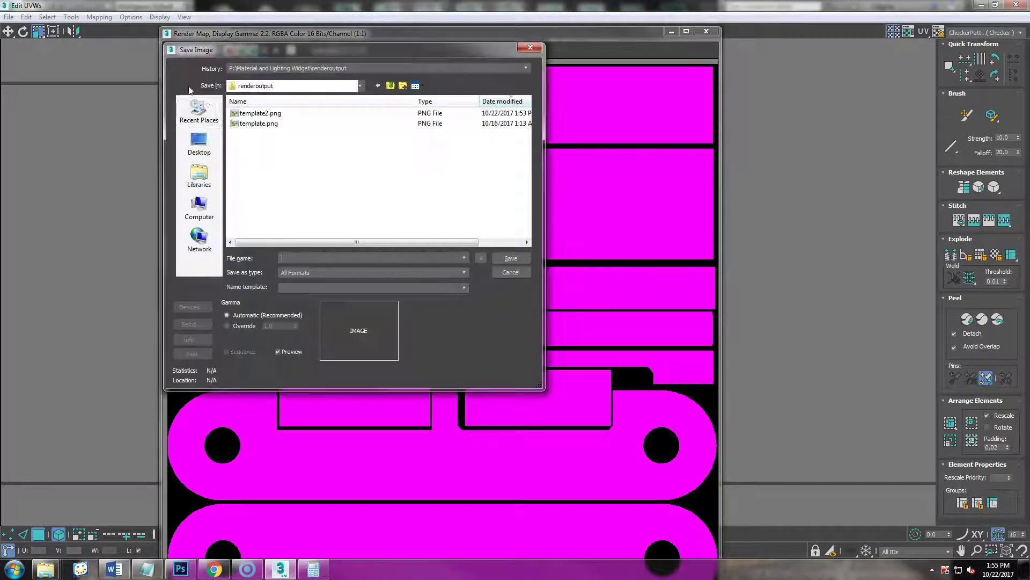
click(298, 273)
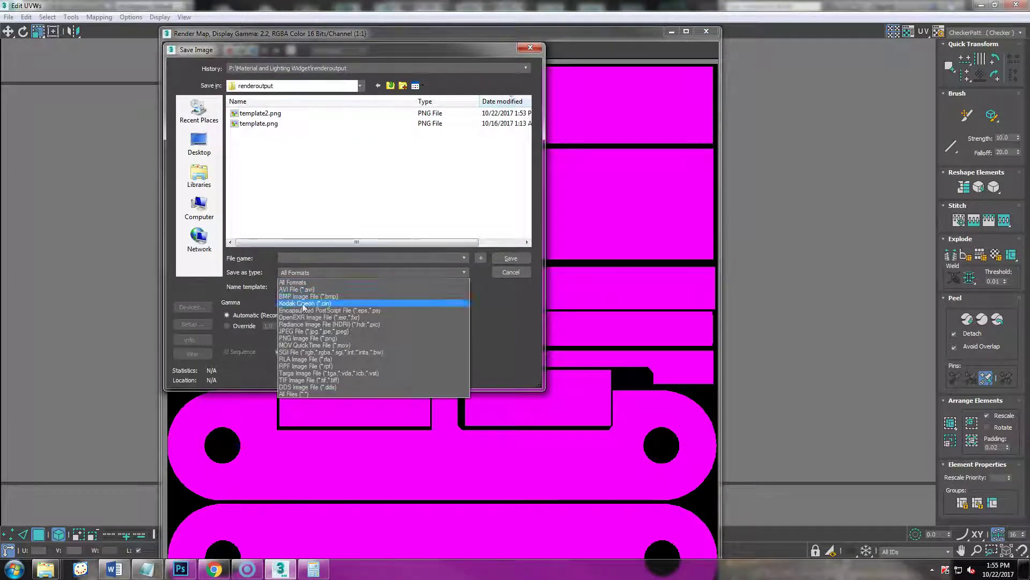
click(303, 338)
click(288, 260)
click(509, 272)
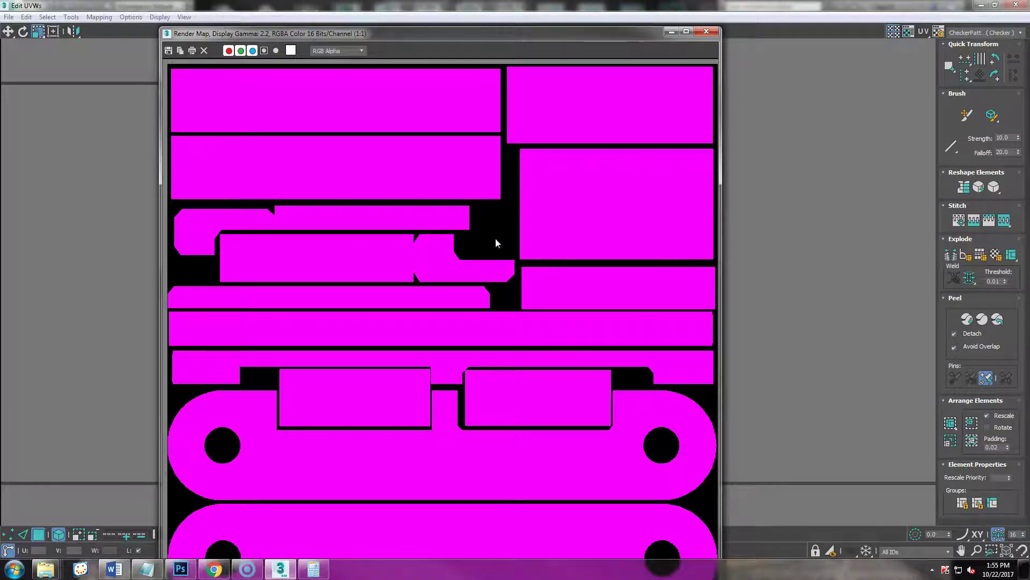
click(706, 33)
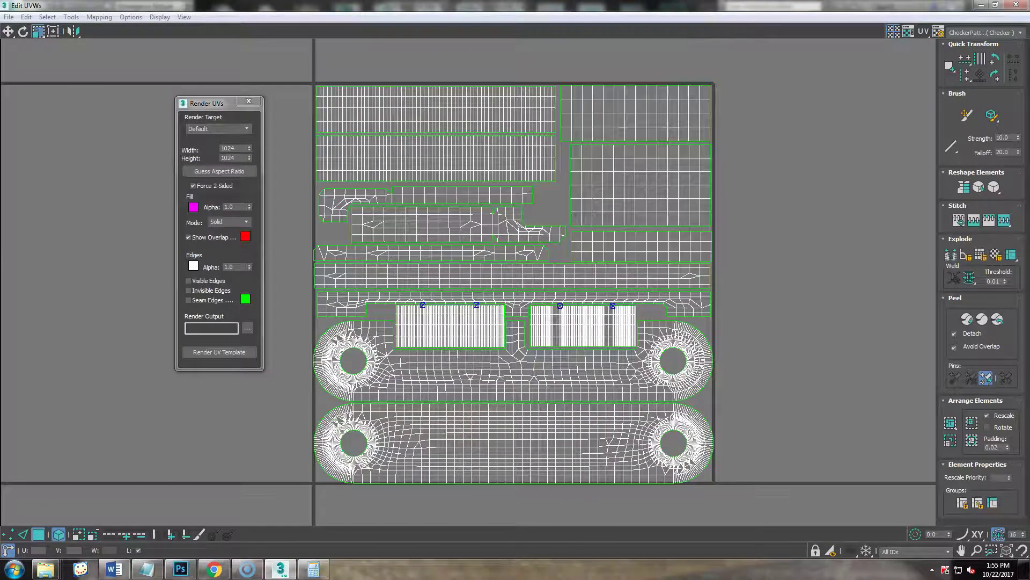
Switch to Photoshop with template2.png displayed and maximize its window.
click(181, 568)
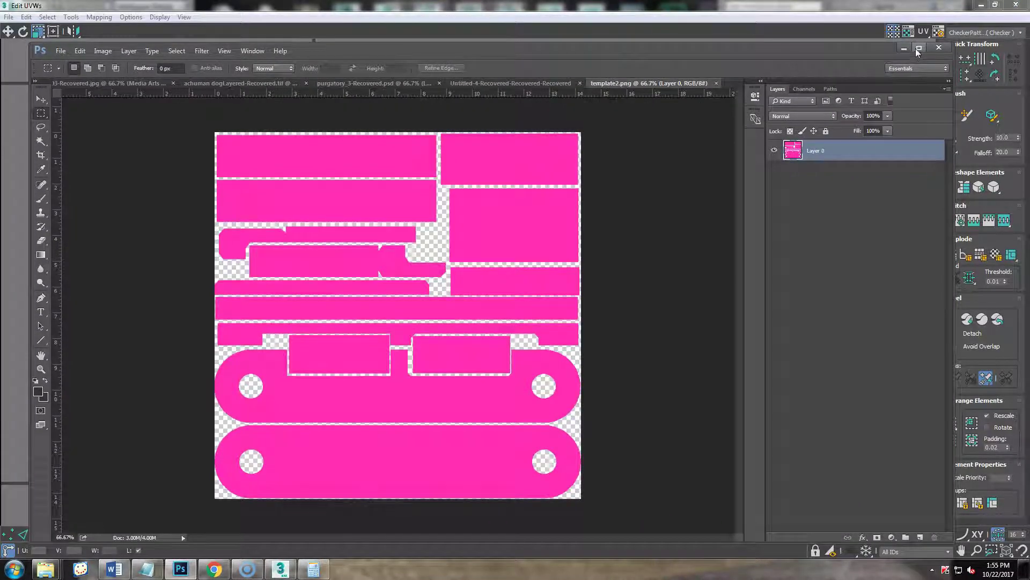
click(918, 49)
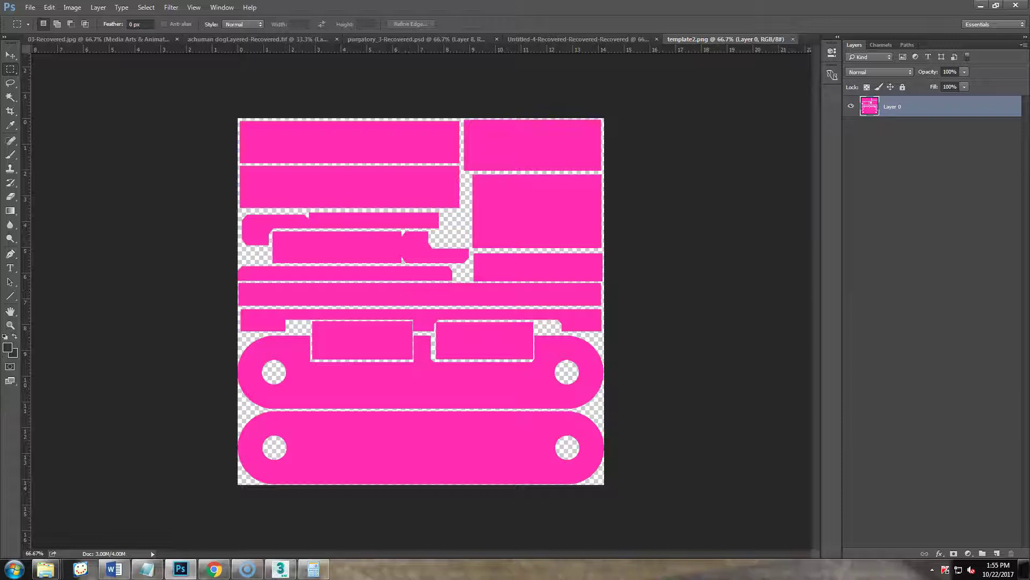
click(313, 568)
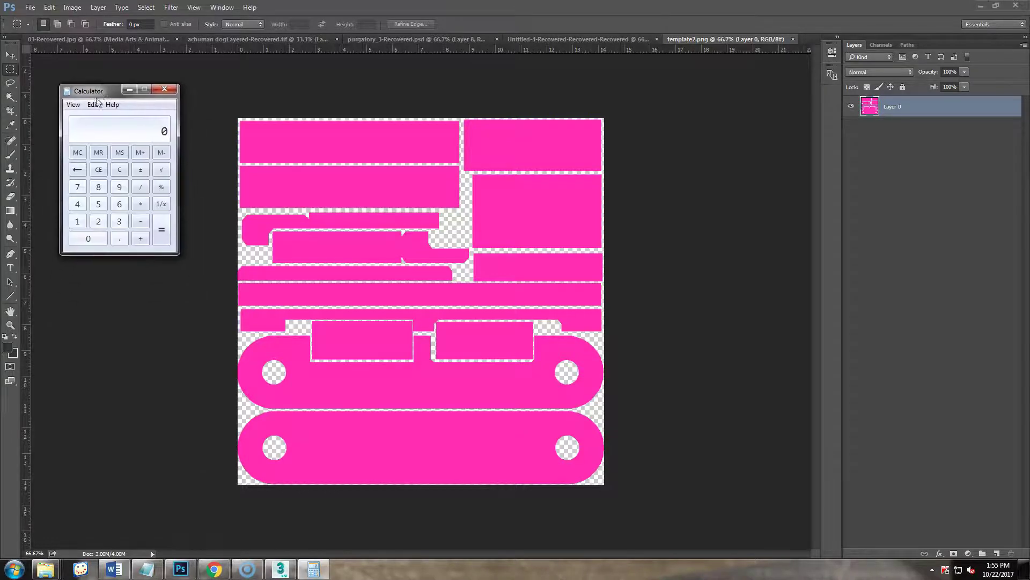
click(15, 60)
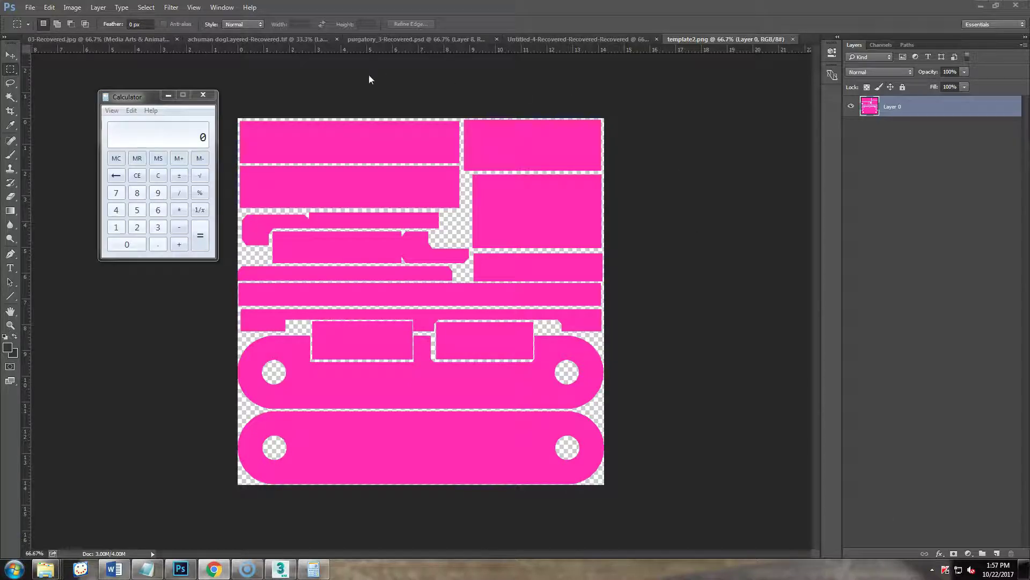
click(168, 94)
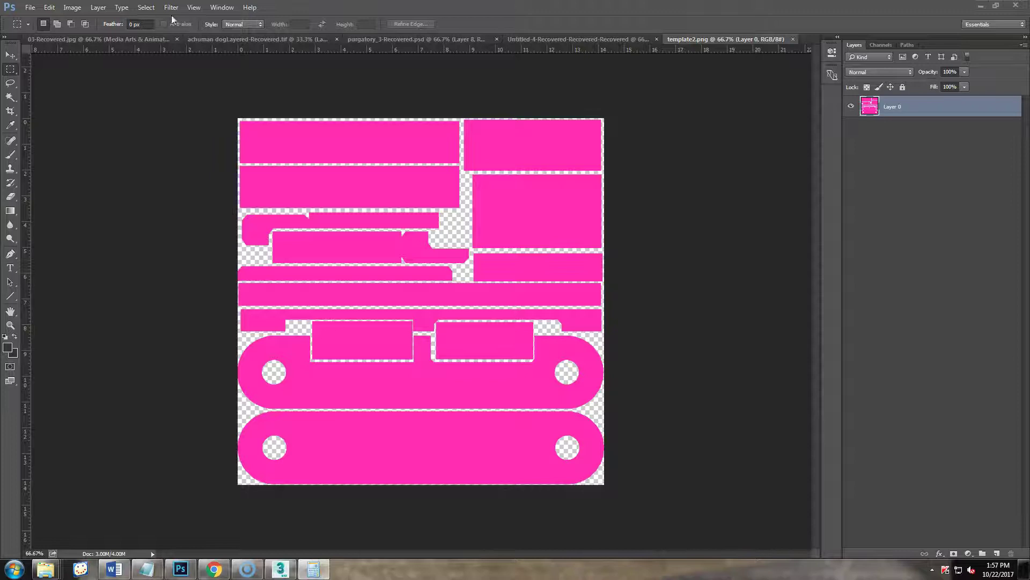
Show the Histogram as a floating window beside the template image and switch it to Expanded View.
click(222, 7)
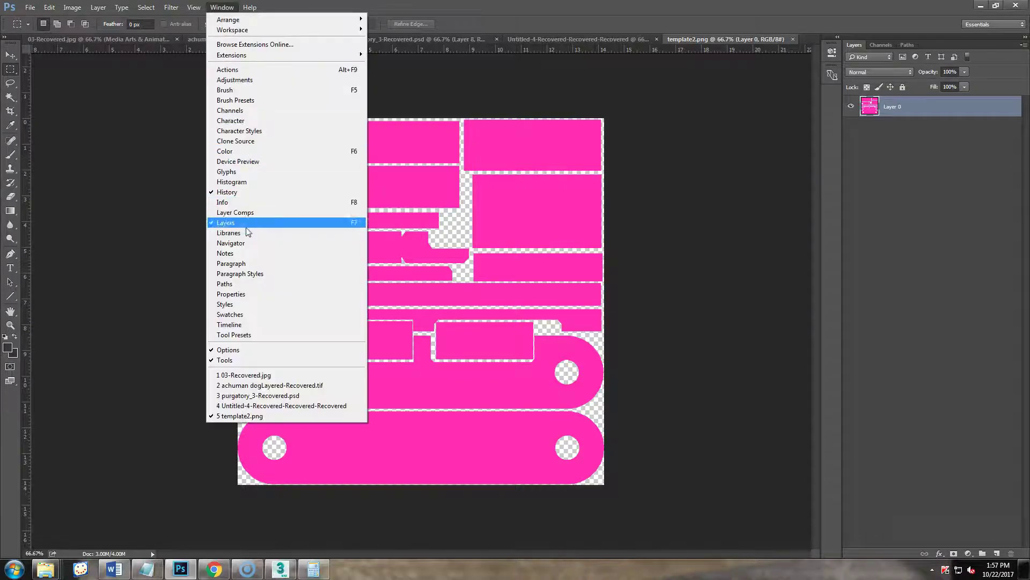
click(248, 182)
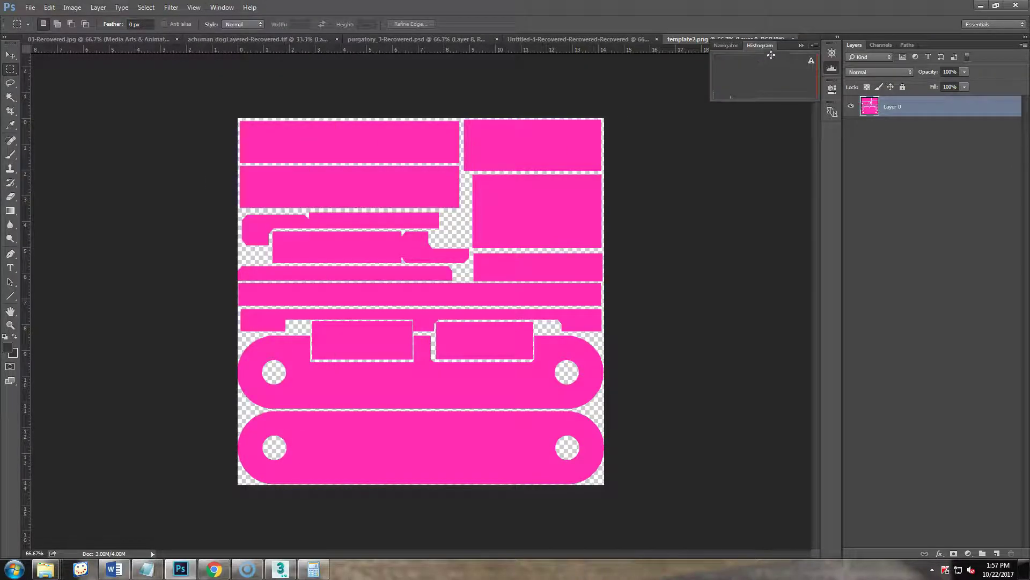
drag(786, 46, 734, 120)
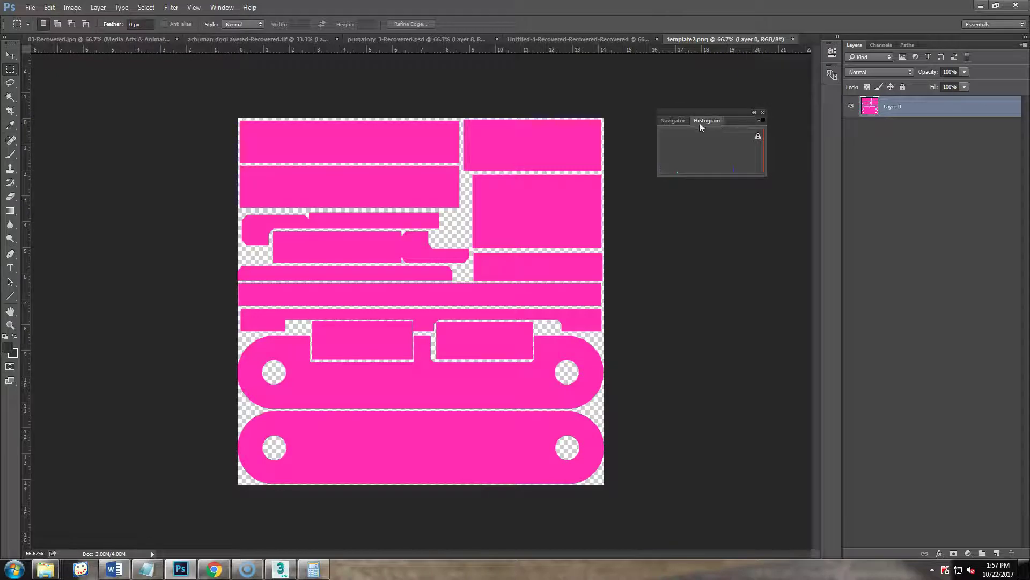
click(761, 121)
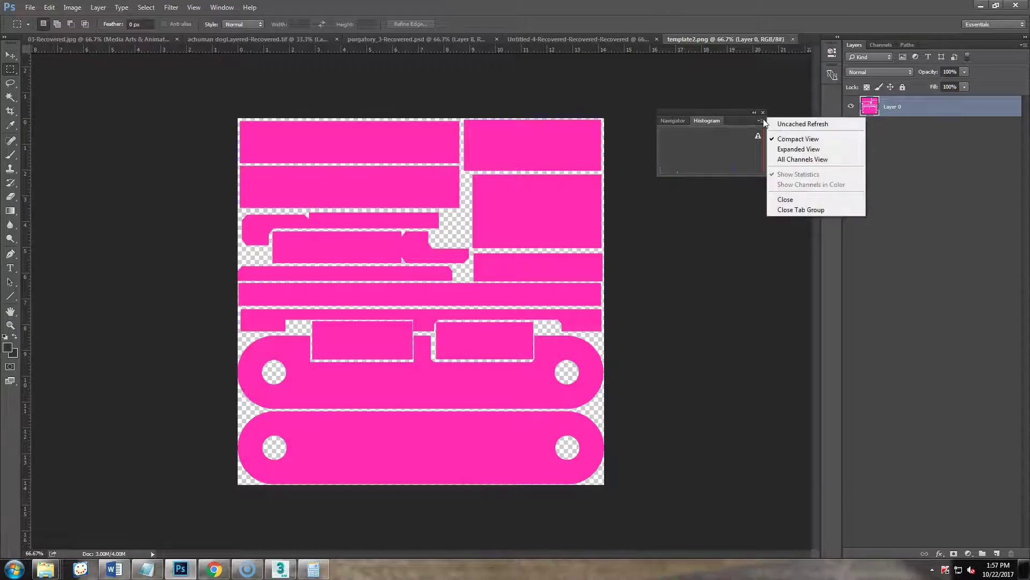
click(799, 149)
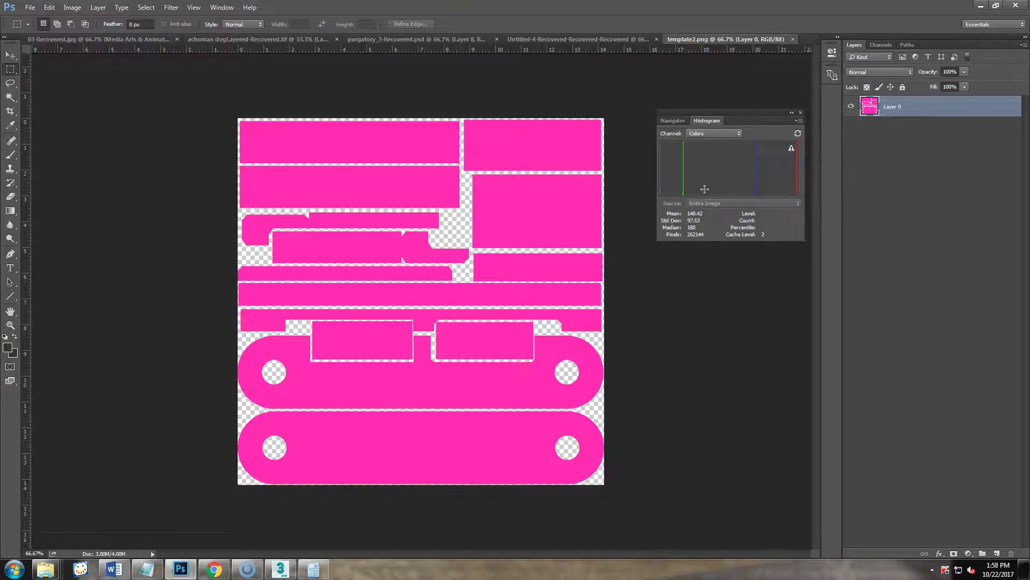
drag(743, 118, 707, 123)
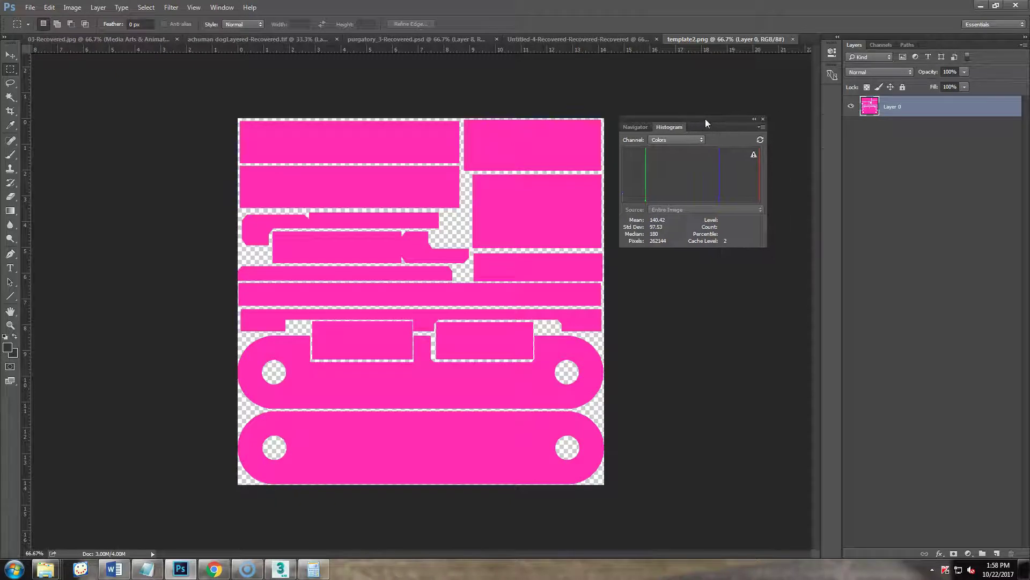
Duplicate Layer 0 under its default name and set the histogram source to Selected Layer.
right_click(896, 113)
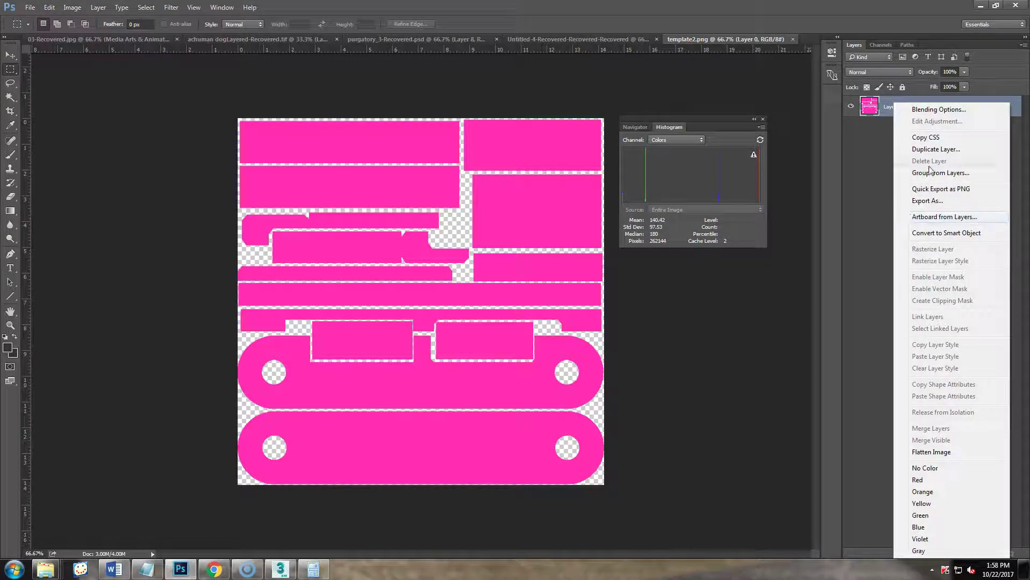
click(936, 149)
click(542, 206)
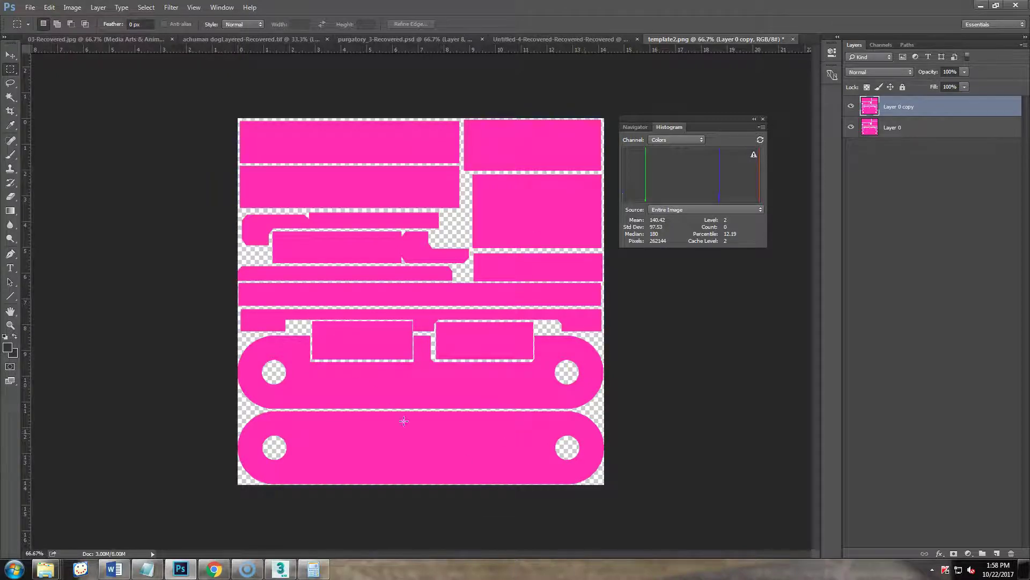
click(688, 211)
click(678, 223)
Switch to Calculator, place it beside the template and enter the selected layer's pixel count, 228642, as the dividend.
click(313, 569)
drag(76, 143, 120, 89)
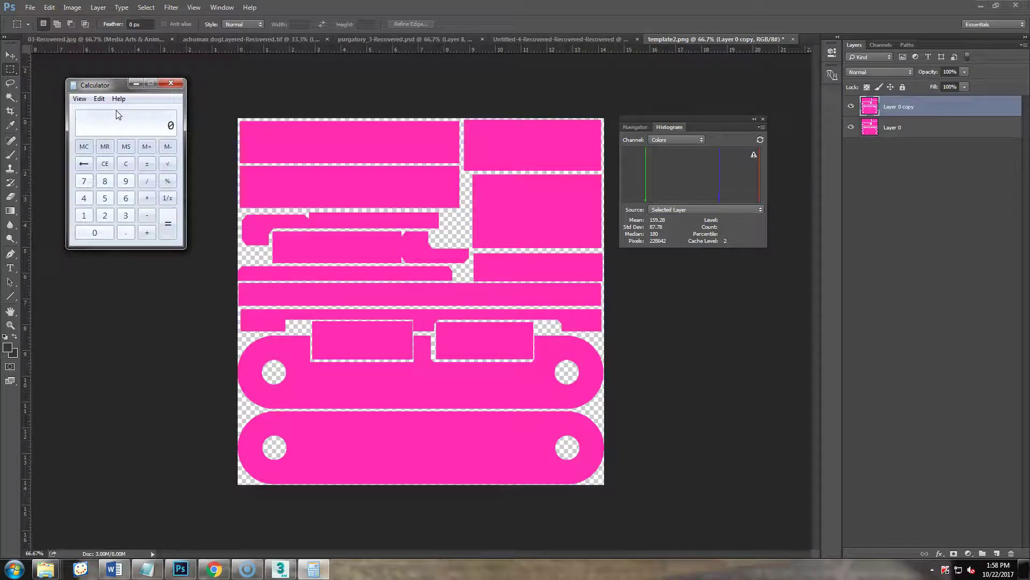
text(228642)
click(147, 181)
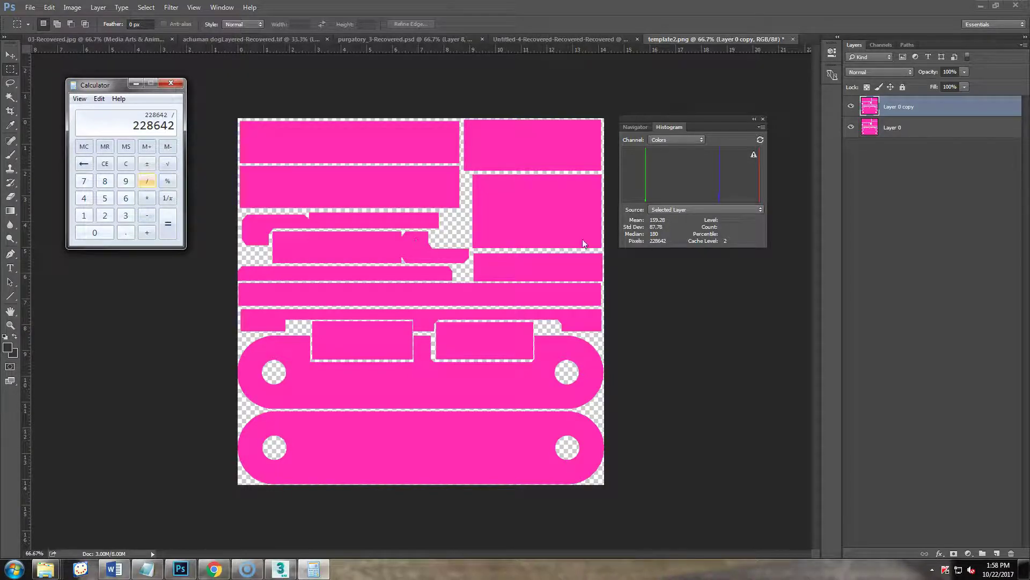
Set the histogram source to Entire Image and divide the layer's pixel count by the image's 262144 pixels in Calculator.
click(697, 210)
click(702, 209)
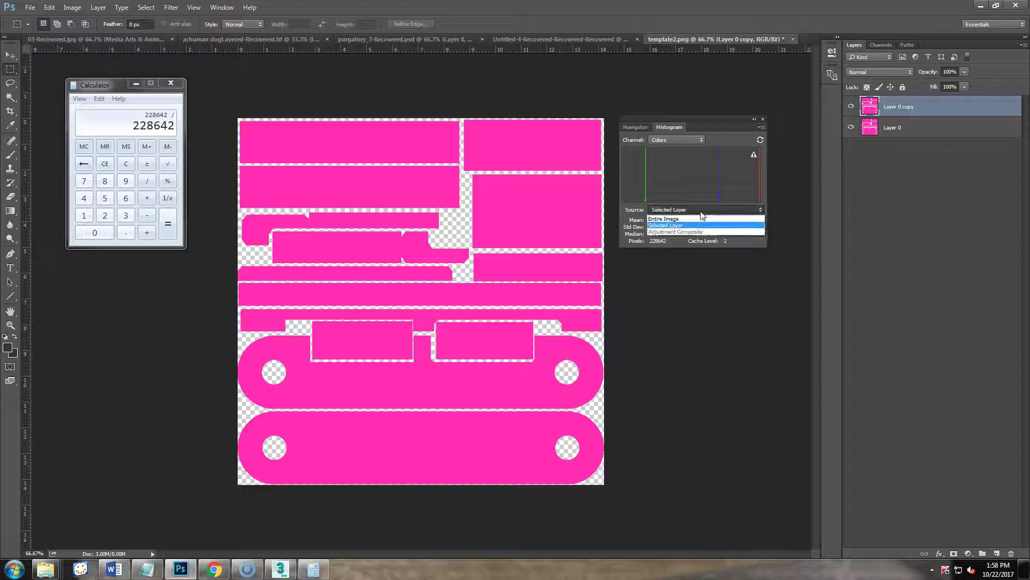
click(688, 220)
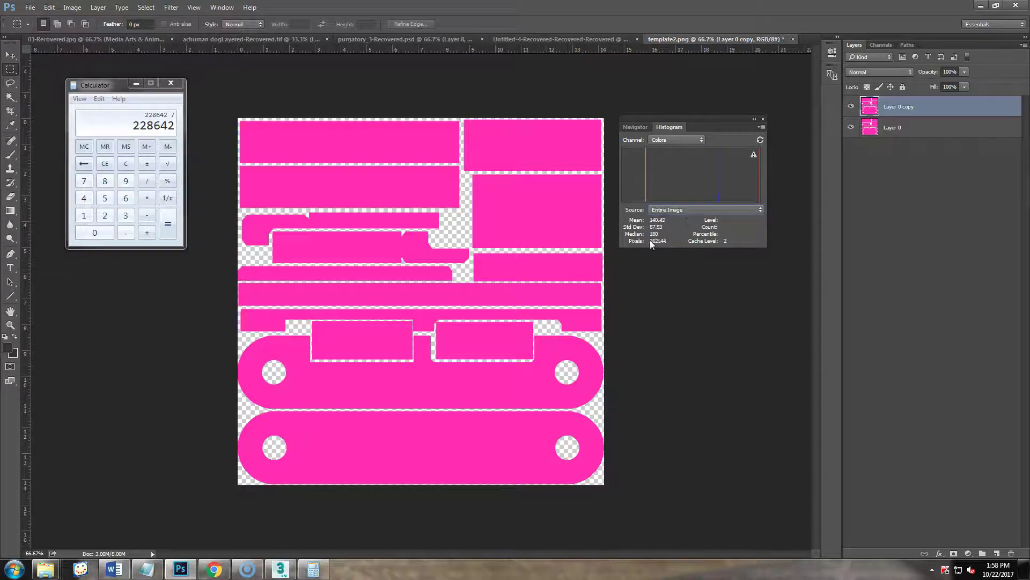
click(122, 86)
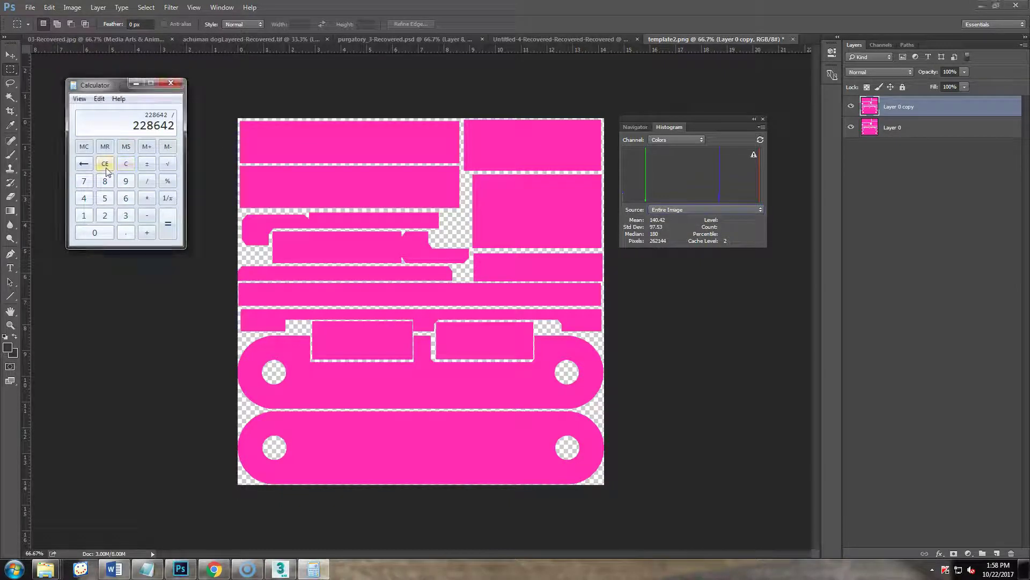
text(26)
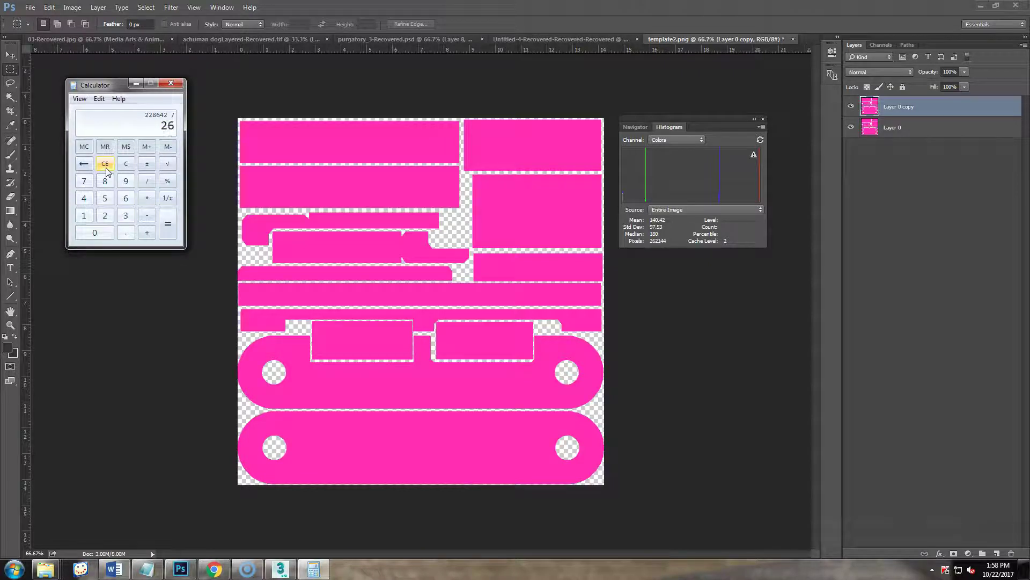
text(2144)
key(Return)
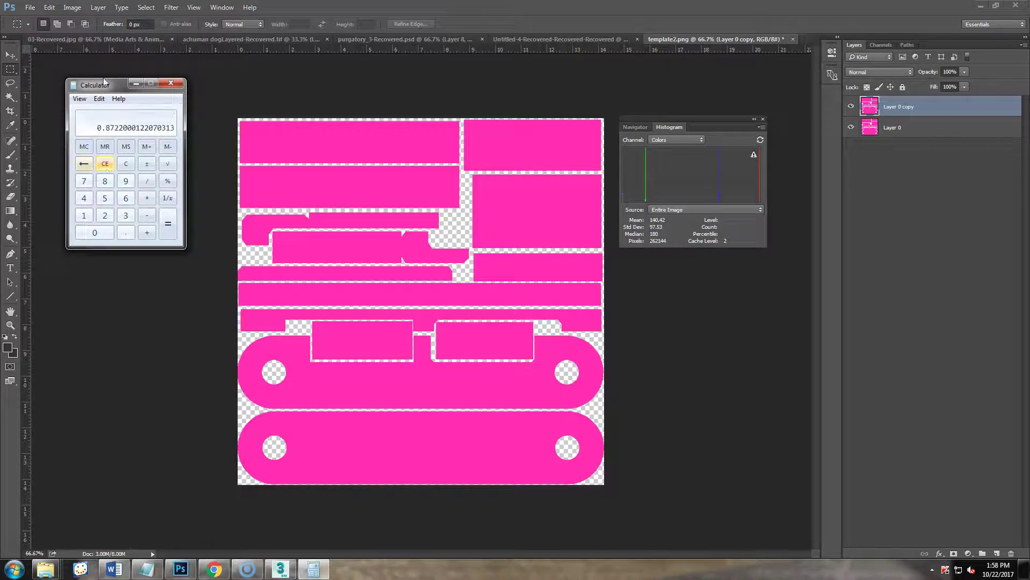
Switch back to 3ds Max and examine the checkered widget in the viewport and its packed shells in the UV editor.
drag(105, 83, 119, 96)
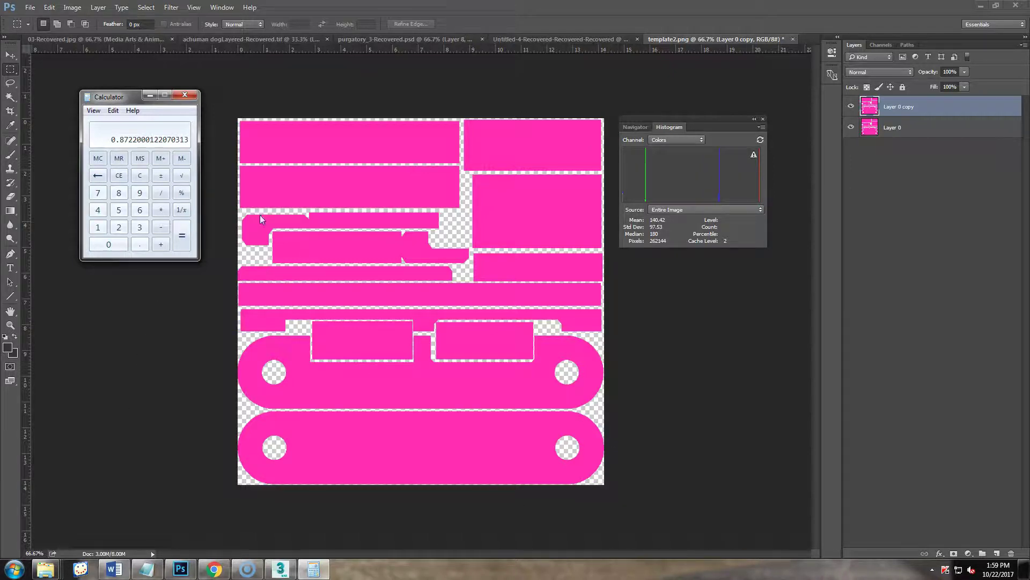
click(12, 64)
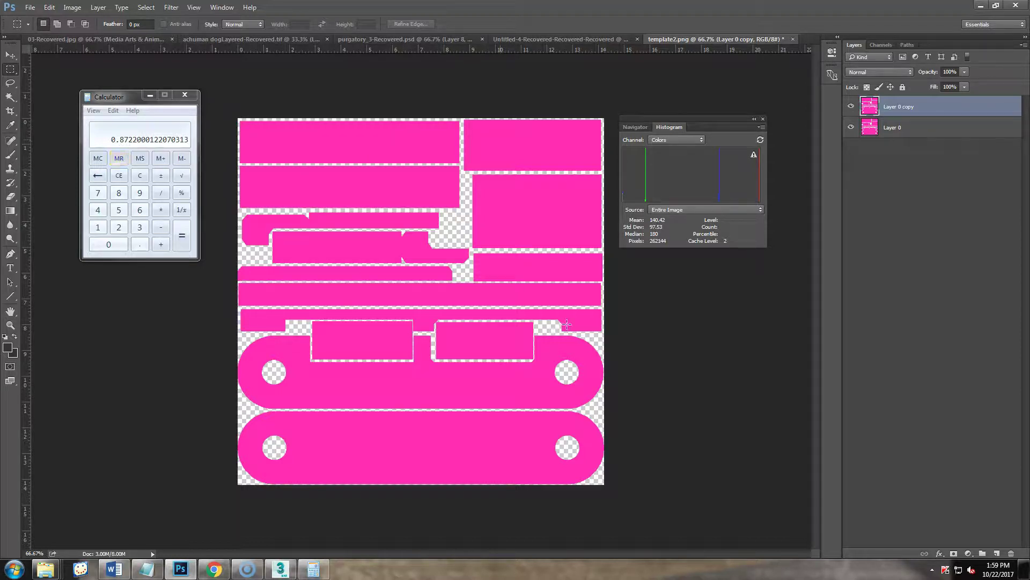
click(980, 5)
click(981, 5)
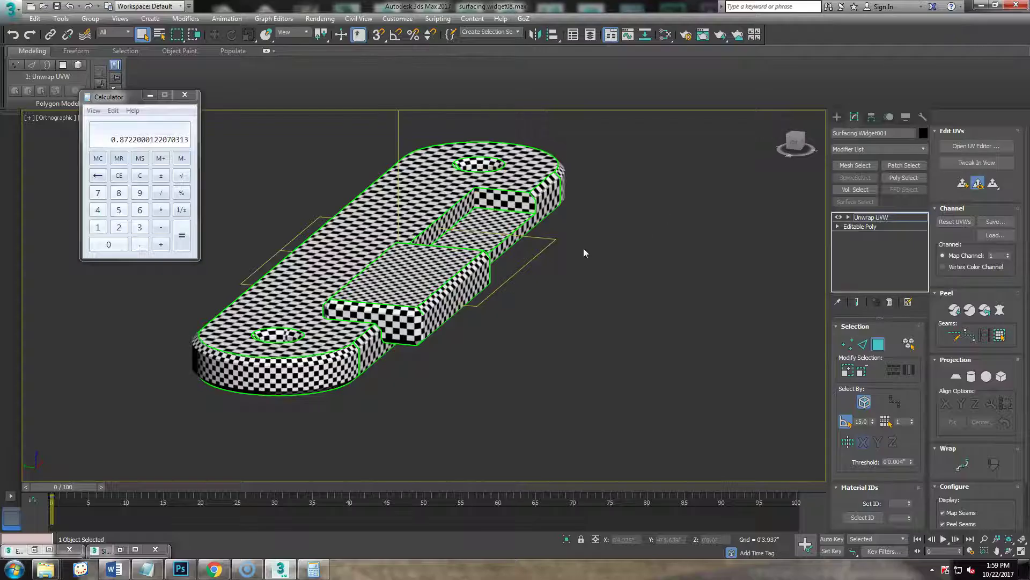
alt+middle_drag(470, 360, 433, 366)
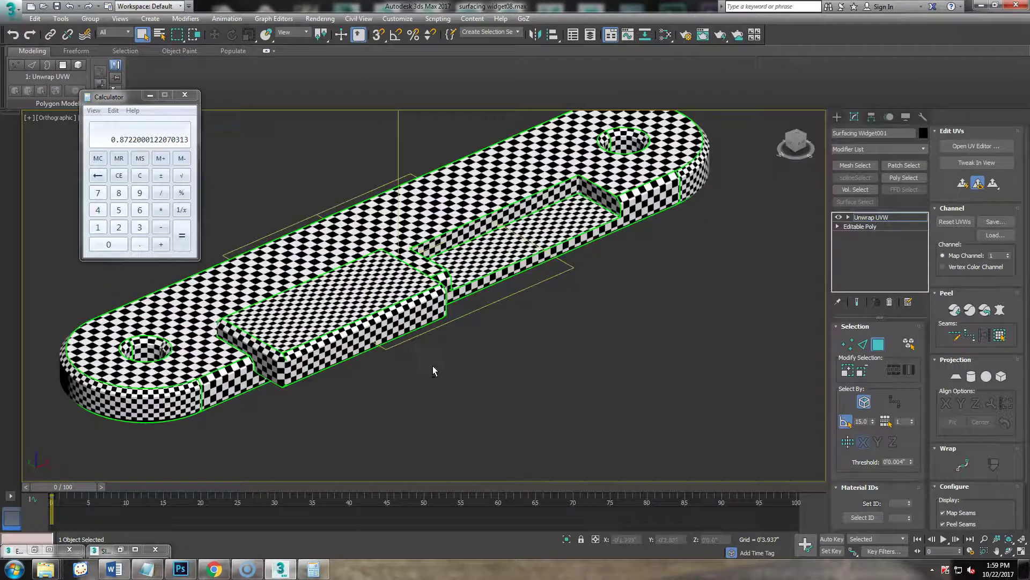
alt+middle_drag(492, 313, 536, 356)
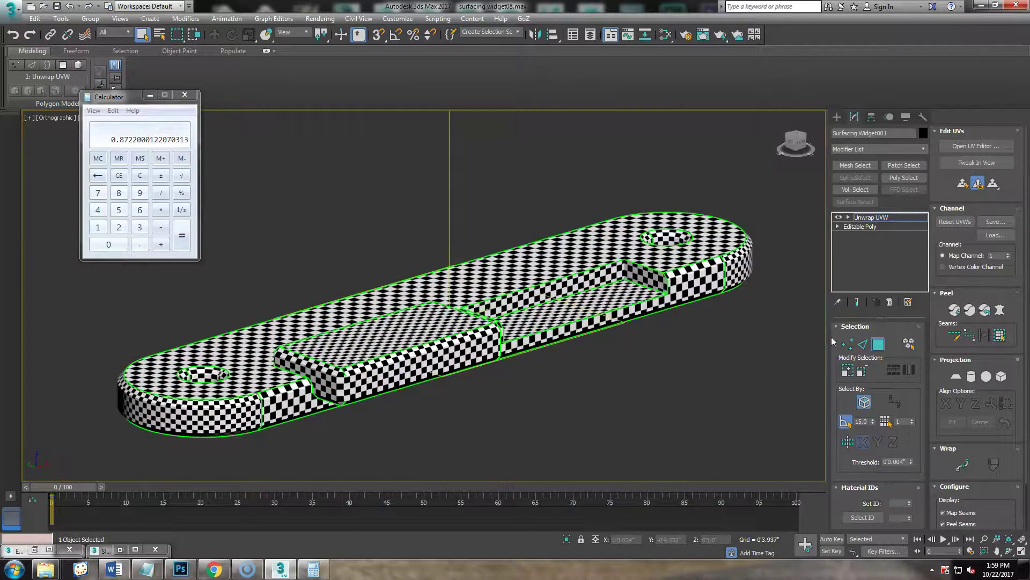
click(967, 146)
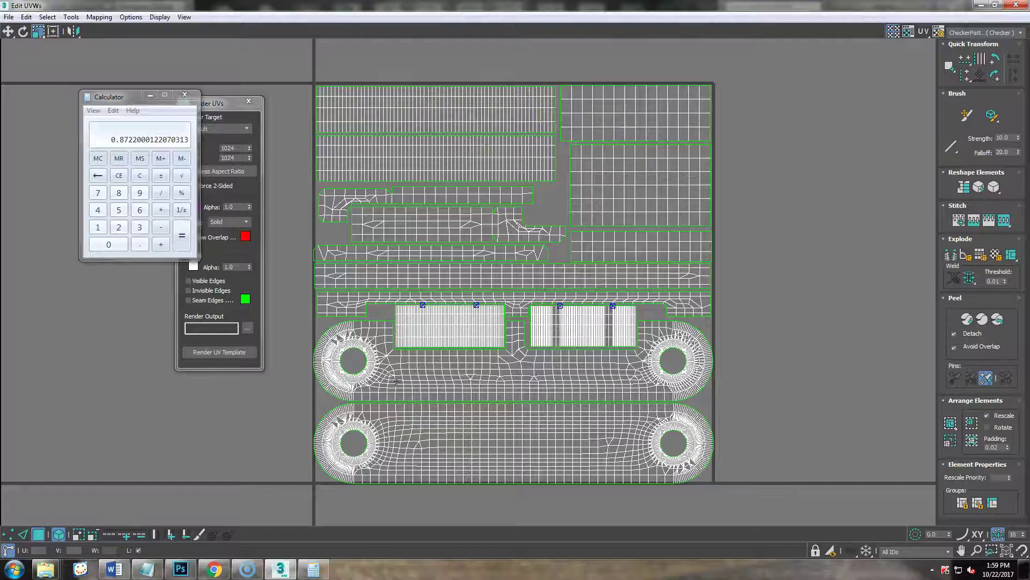
drag(110, 101, 57, 112)
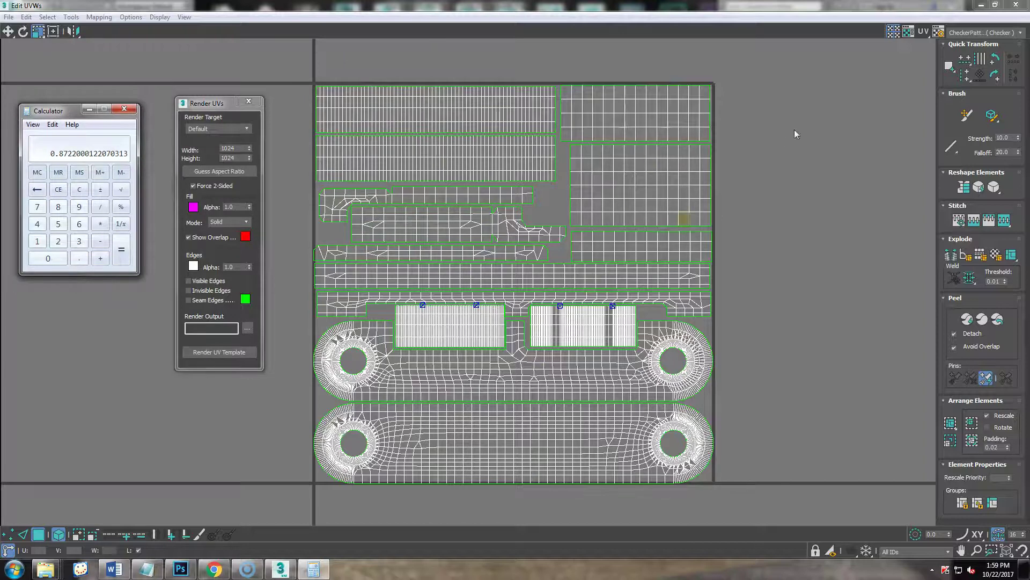
click(980, 8)
Convert the surfacing widget to an Editable Poly, collapsing its Unwrap UVW modifier.
alt+middle_drag(531, 344, 491, 304)
right_click(491, 303)
mouse_move(524, 423)
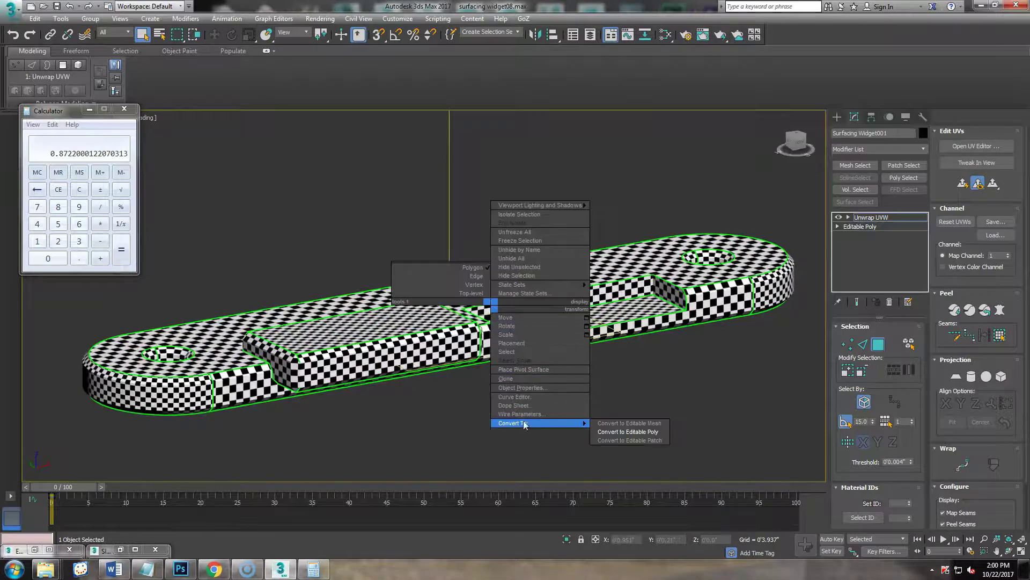
click(612, 432)
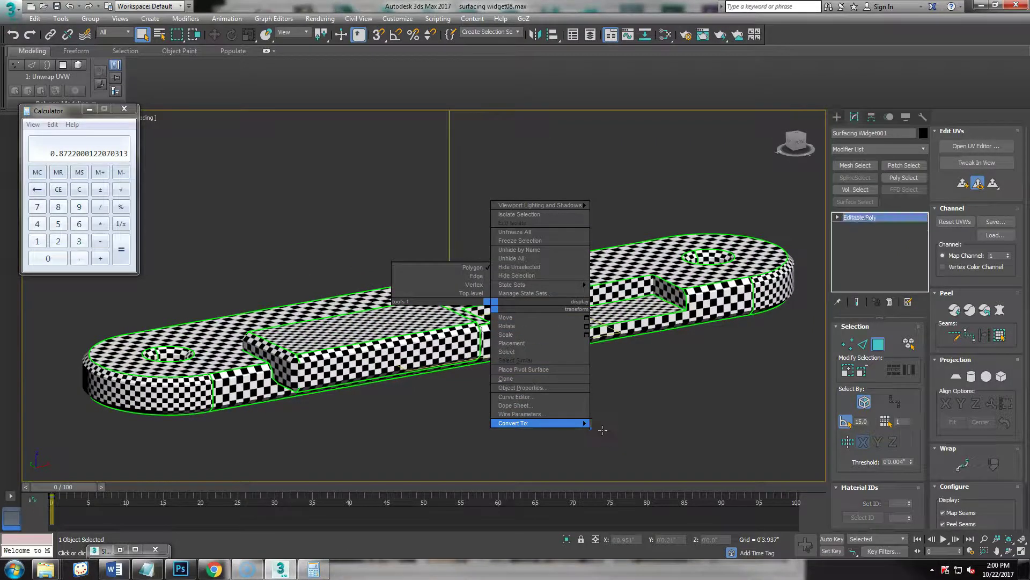
alt+middle_drag(547, 398, 702, 347)
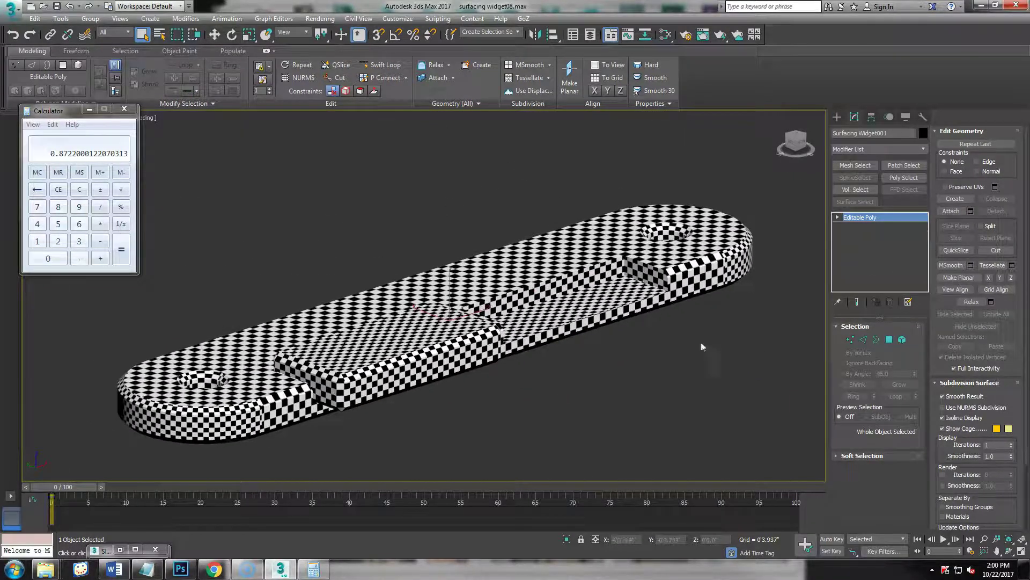
Add a new Unwrap UVW modifier to the widget, check the stored UV layout in the UV editor and close it.
click(923, 148)
scroll(902, 483, down, 10)
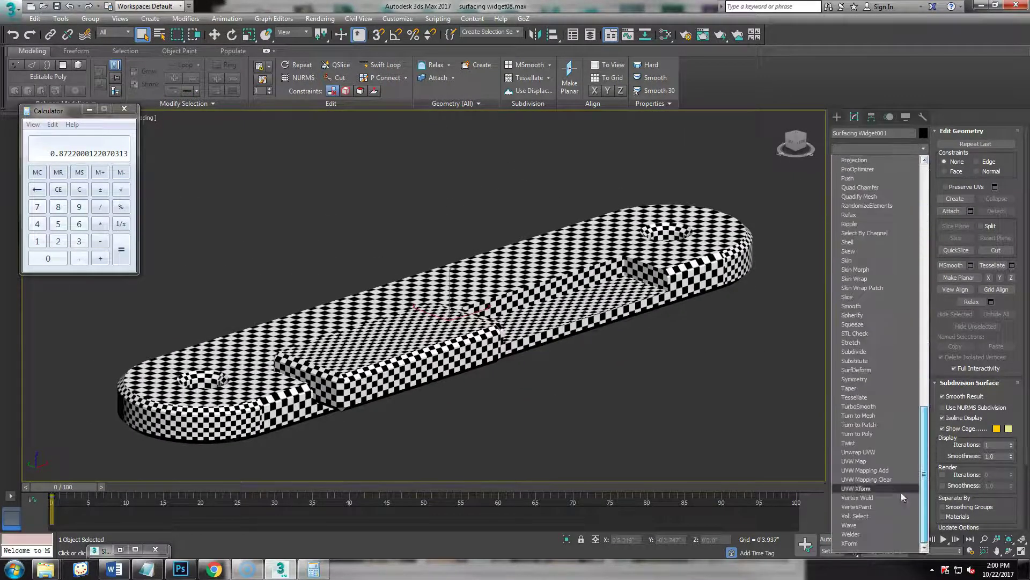
click(804, 411)
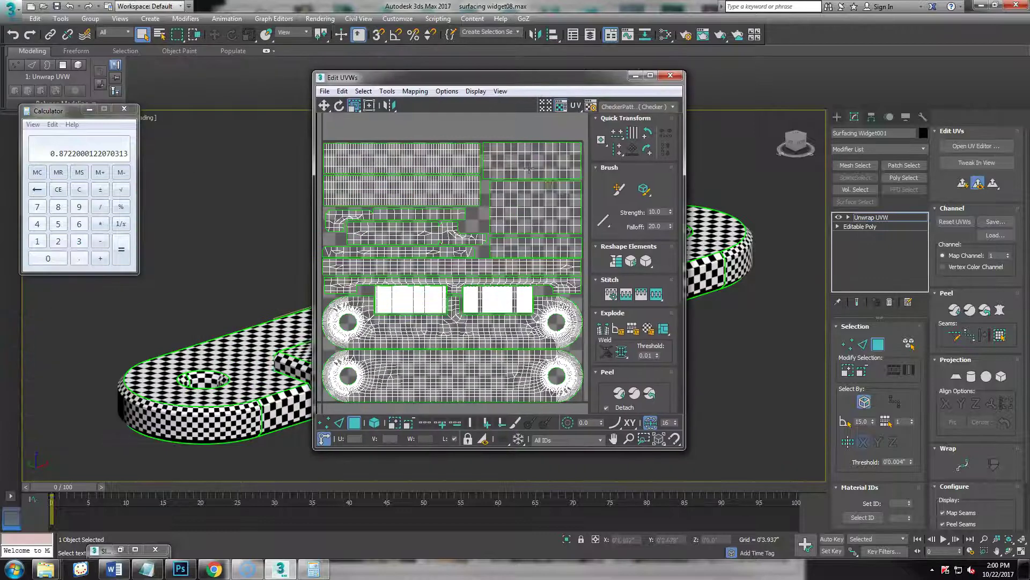
click(670, 76)
Close Calculator and inspect the checker pattern on the widget's top, sides and recess.
mouse_move(451, 366)
alt+middle_down()
mouse_move(442, 365)
mouse_move(476, 359)
mouse_move(467, 400)
mouse_move(462, 386)
mouse_move(504, 341)
mouse_move(562, 306)
mouse_move(571, 283)
mouse_move(504, 365)
mouse_move(448, 386)
mouse_move(461, 370)
alt+middle_up()
drag(73, 111, 338, 142)
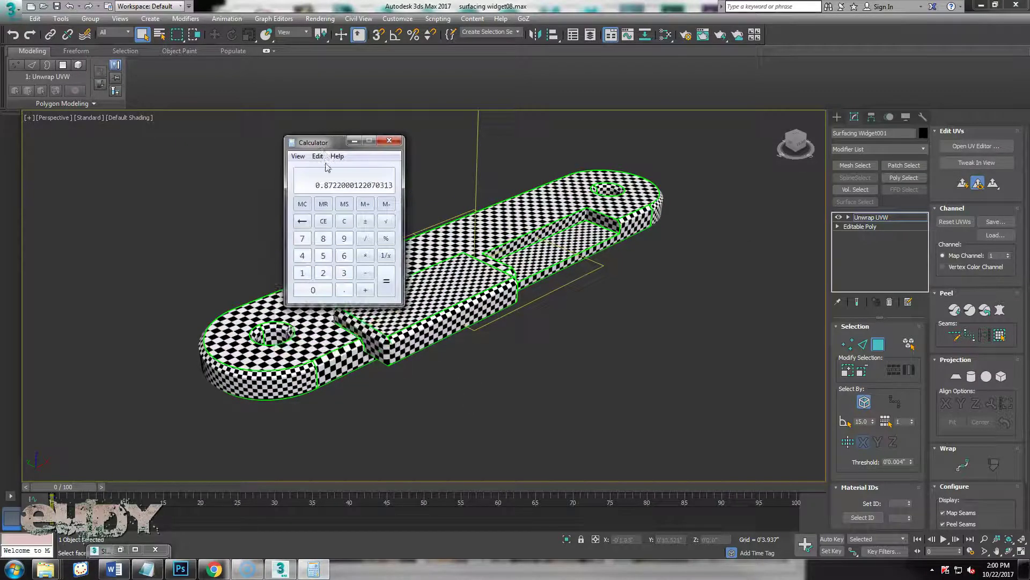
click(394, 141)
scroll(452, 269, up, 8)
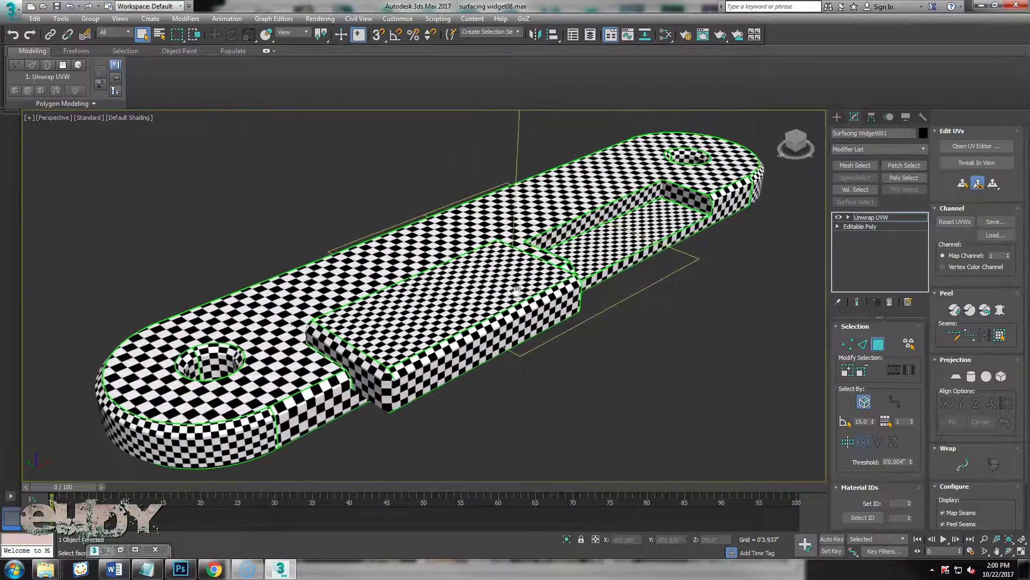
alt+middle_drag(438, 405, 464, 348)
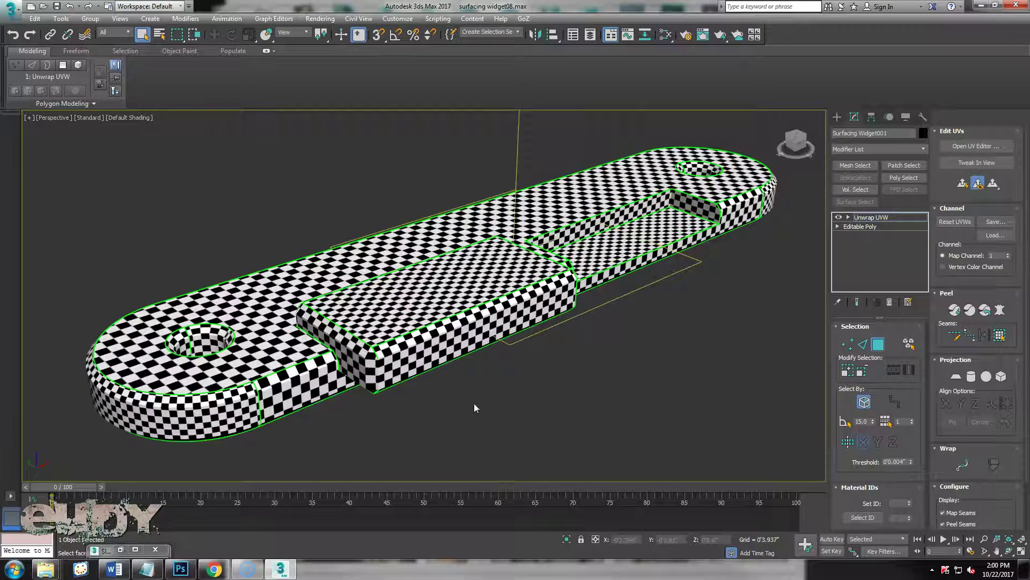